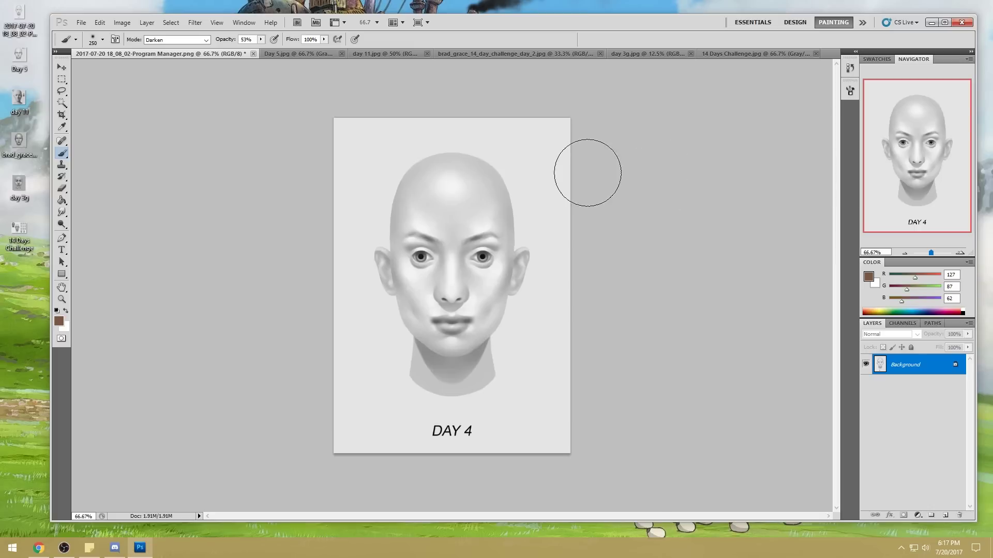
Step: Set the brush to Normal blending mode at 100% opacity
left_click(176, 40)
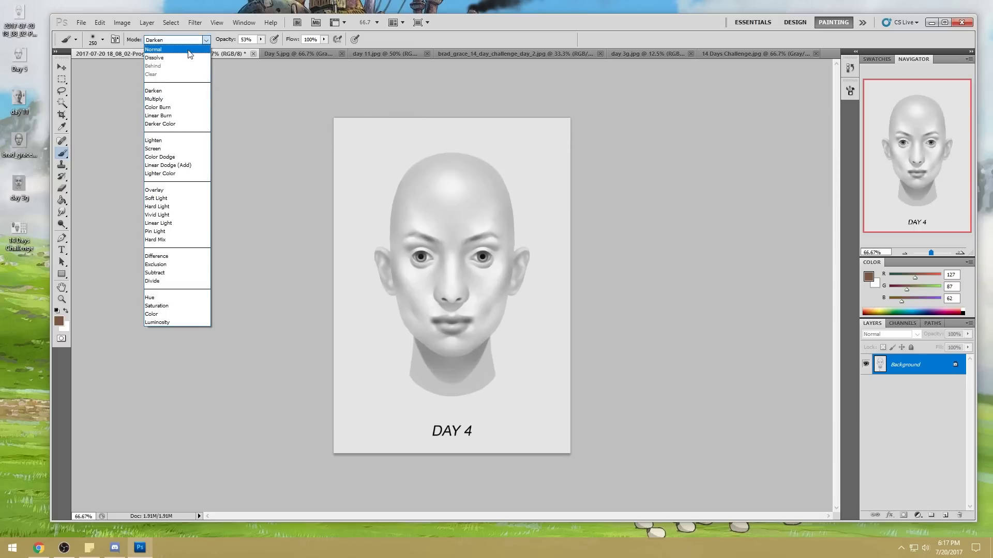
left_click(155, 47)
left_click(261, 40)
left_click_drag(262, 49, 294, 51)
Step: Open the Liquify filter and warp both eyes slightly inward toward the nose, starting with a brush size of 136
left_click(194, 24)
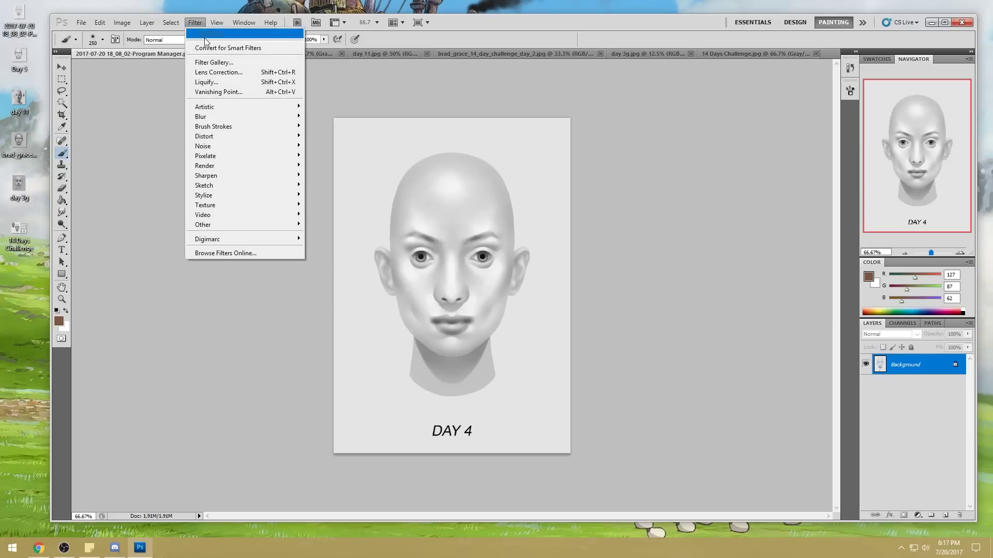
left_click(225, 83)
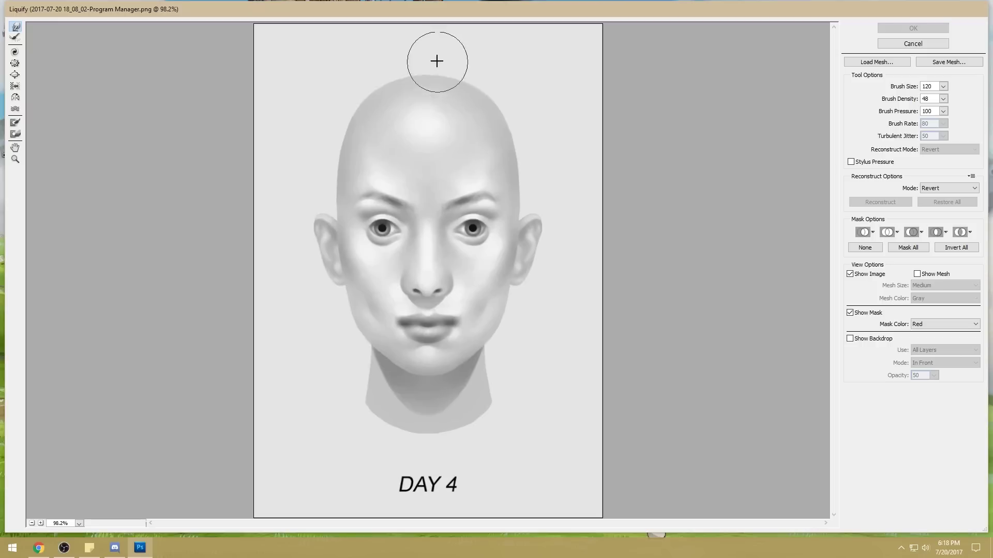
left_click(942, 86)
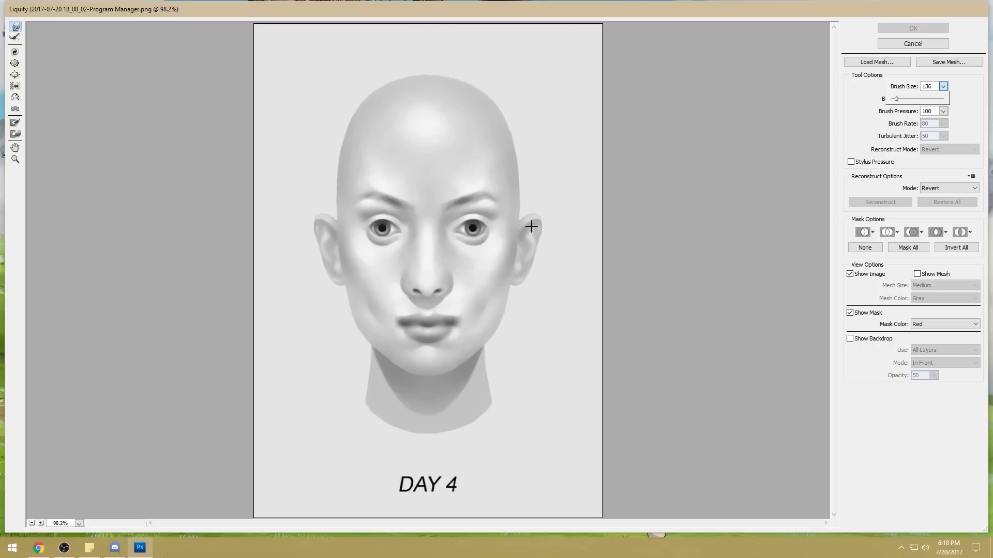
left_click(473, 233)
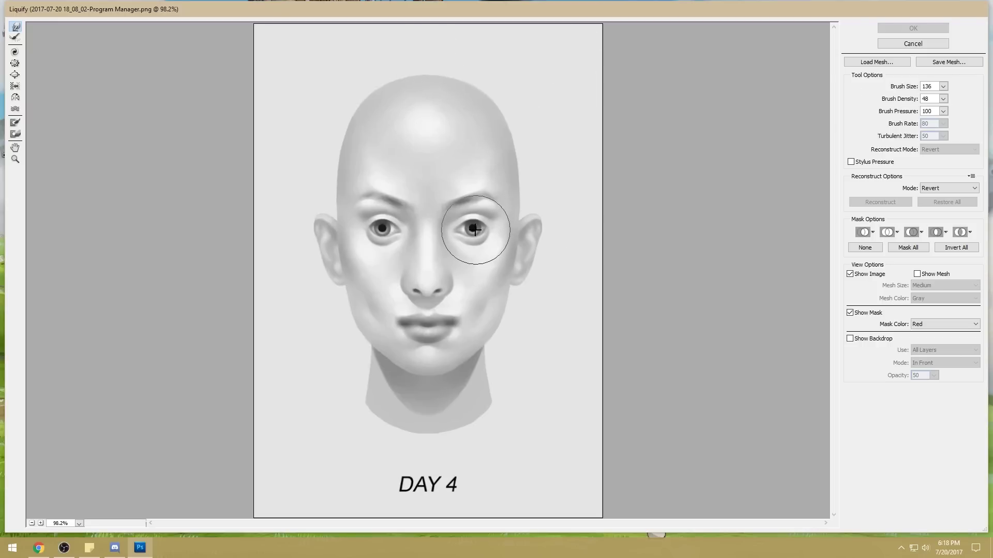
left_click_drag(468, 233, 452, 231)
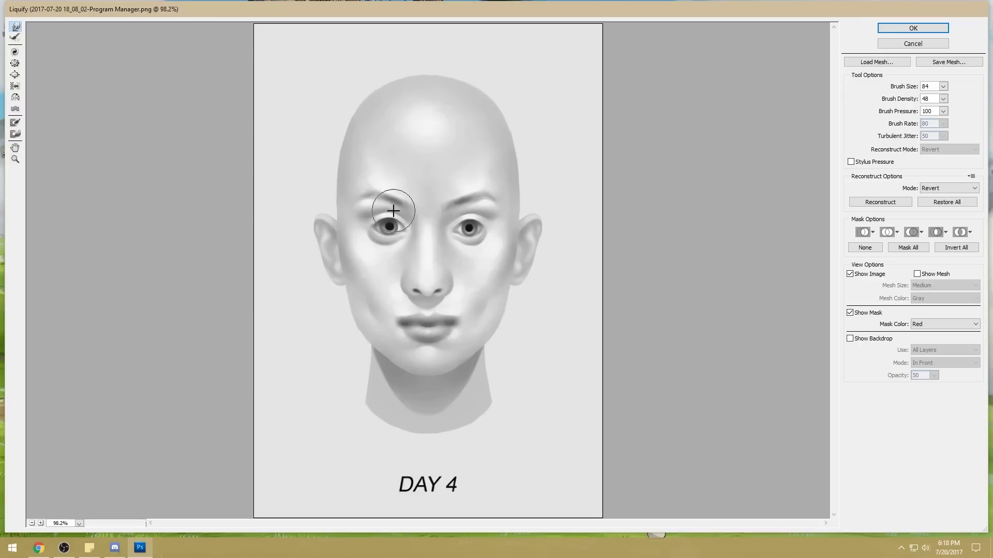
left_click_drag(467, 227, 445, 234)
key("ctrl+z")
key("bracketleft")
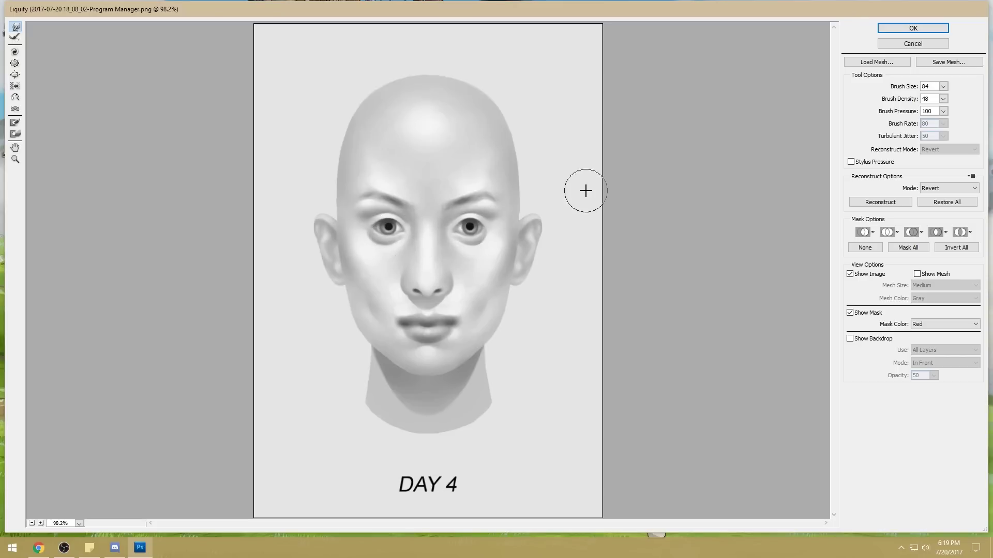
Step: Try to nudge one pupil sideways with a smaller Liquify brush
key("bracketleft")
key("bracketleft")
key("bracketleft")
key("bracketleft")
key("bracketleft")
key("bracketleft")
key("bracketleft")
key("bracketleft")
key("bracketleft")
key("bracketleft")
key("bracketleft")
key("bracketleft")
key("bracketleft")
left_click_drag(463, 228, 472, 226)
key("ctrl+z")
Step: Set the Liquify brush size to 167, touch up the outer side of one eye and apply the filter
left_click(942, 87)
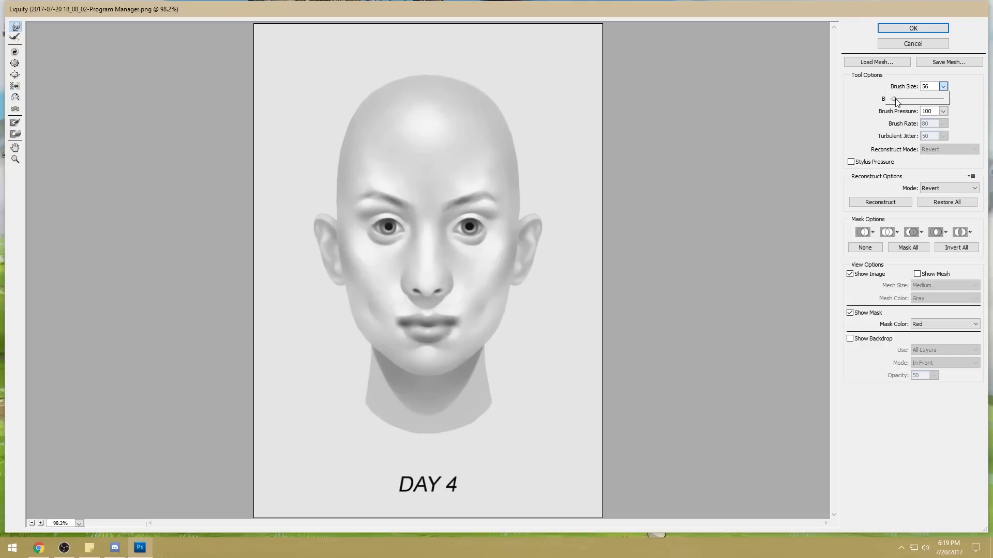
key("bracketright")
key("bracketright")
key("bracketright")
key("bracketright")
key("bracketright")
key("bracketright")
key("bracketright")
key("bracketright")
key("bracketright")
key("bracketright")
left_click(496, 225)
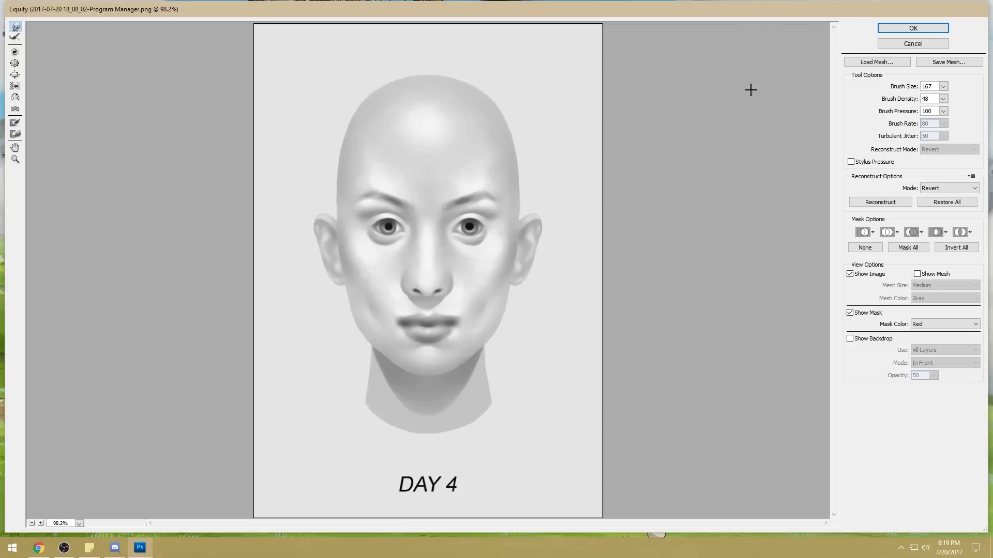
left_click(898, 30)
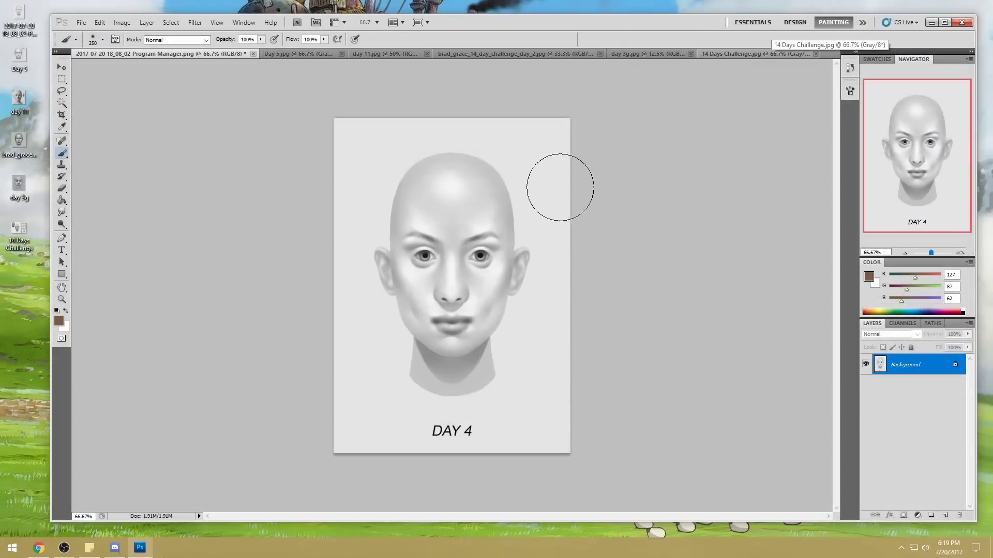
Step: Duplicate the whole portrait onto a new layer and use Liquify to push the outer corners of both eyes downward
key("ctrl+a")
key("ctrl+j")
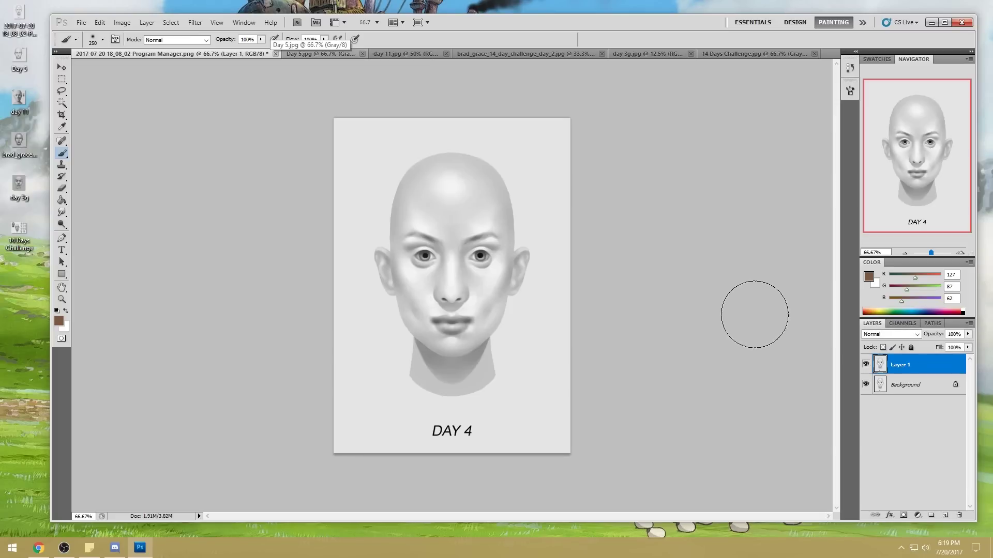
left_click(197, 23)
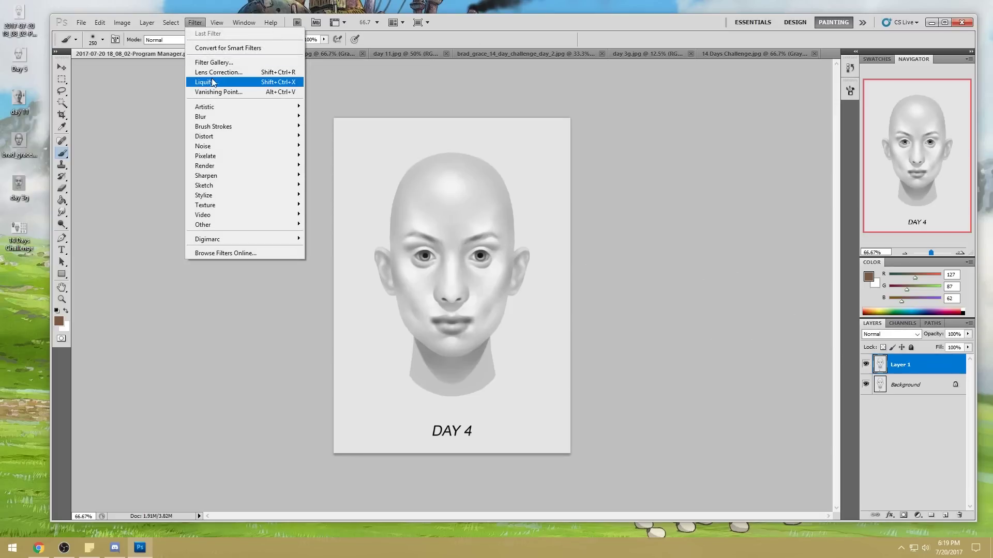
left_click(215, 82)
left_click_drag(500, 215, 501, 226)
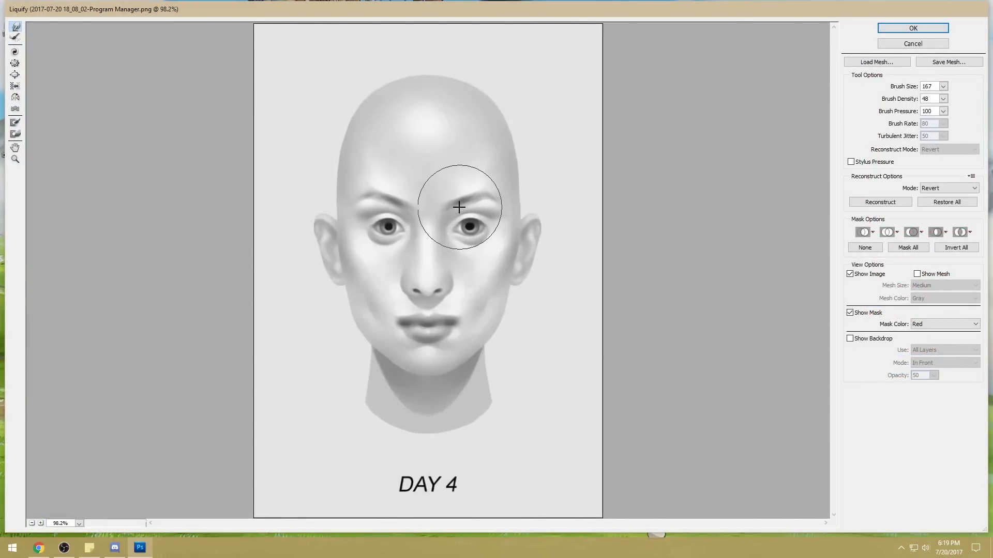
left_click_drag(359, 215, 364, 227)
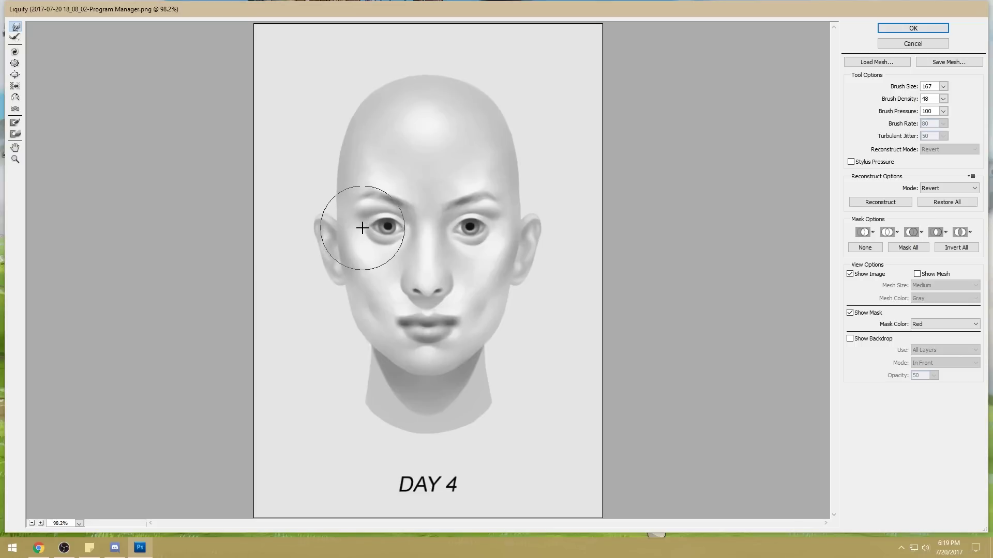
mouse_move(361, 227)
left_mouse_down()
mouse_move(374, 249)
mouse_move(385, 204)
mouse_move(390, 217)
mouse_move(379, 222)
mouse_move(396, 221)
mouse_move(382, 245)
mouse_move(406, 231)
mouse_move(364, 237)
left_mouse_up()
left_click(921, 30)
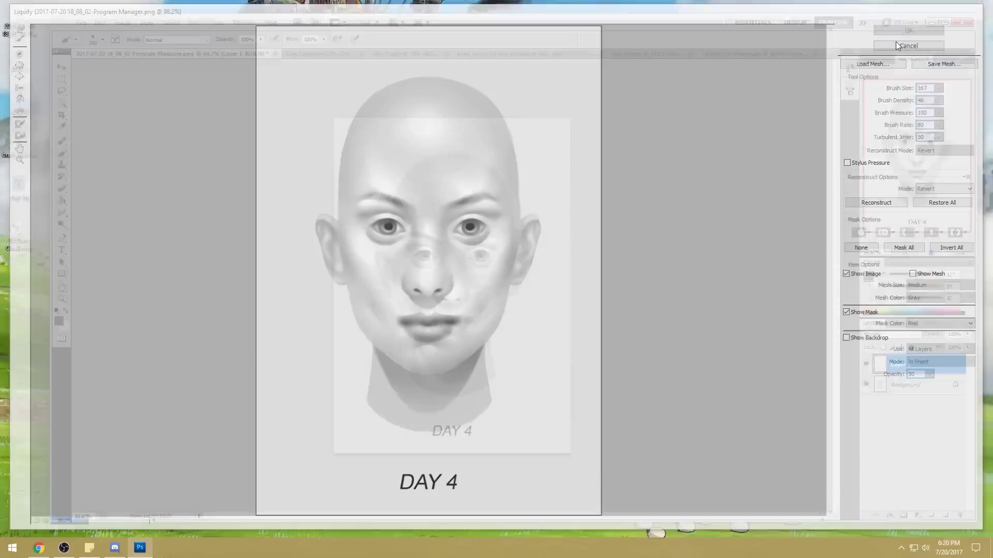
Step: Erase the warped irises and pupils of both eyes on Layer 1 with a small eraser of size 30
left_click_drag(568, 327, 568, 327)
key("e")
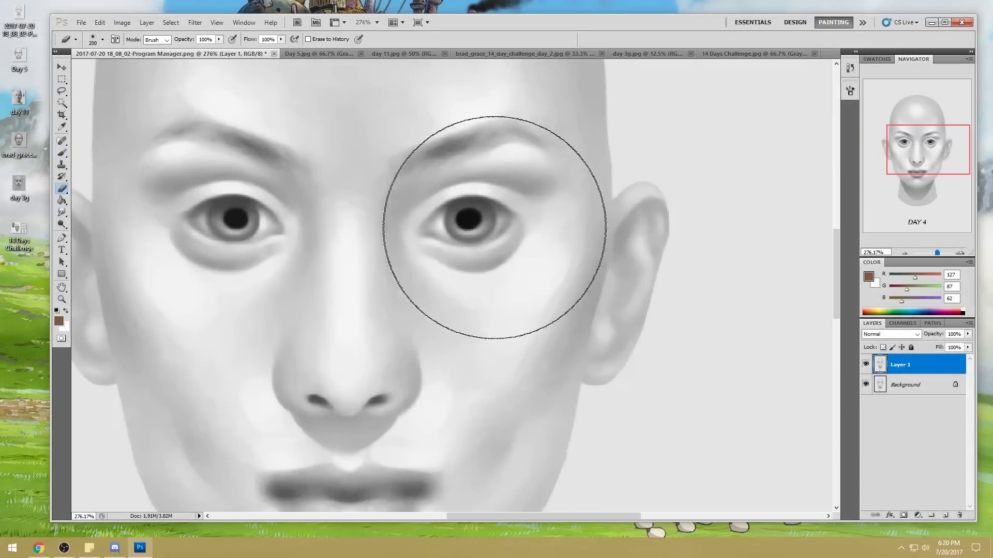
key("bracketleft")
key("bracketleft")
key("bracketleft")
key("bracketleft")
key("bracketleft")
key("bracketleft")
left_click_drag(475, 223, 463, 220)
key("bracketleft")
key("bracketleft")
mouse_move(261, 220)
left_mouse_down()
mouse_move(222, 212)
mouse_move(231, 218)
left_mouse_up()
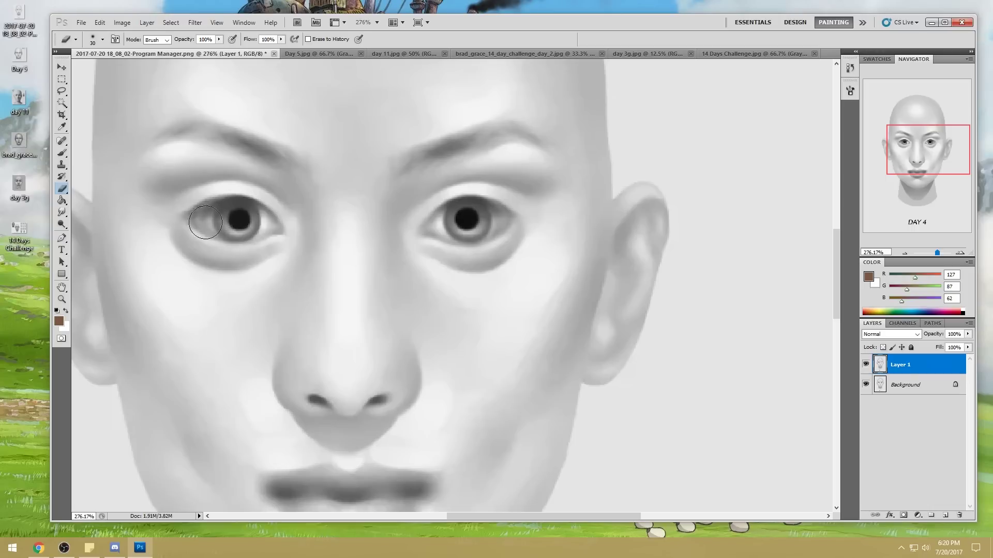
Step: Paint over the iris edge, eye white and pupil of one eye with a size 40 brush using tones sampled from the eye
key("b")
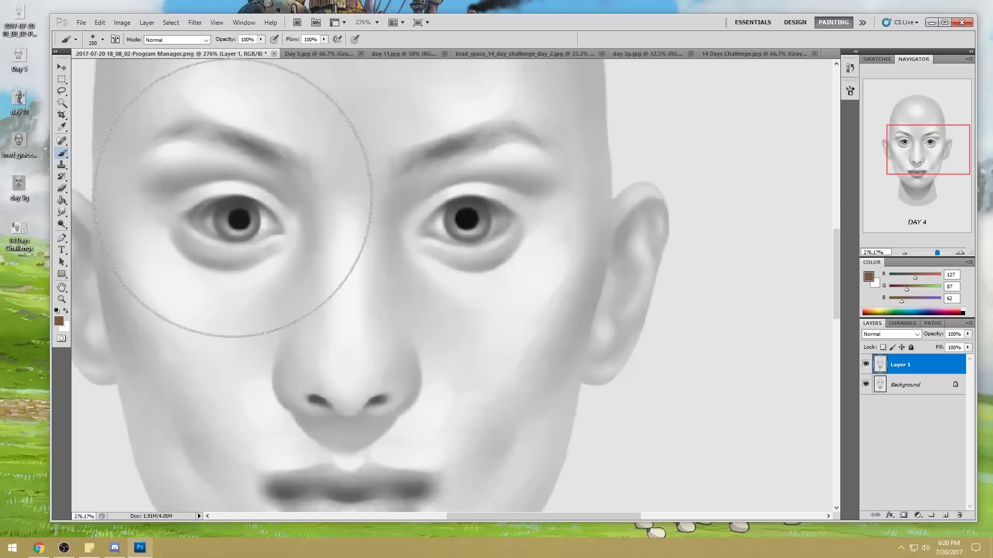
key("bracketleft")
key("bracketleft")
key("bracketleft")
key("bracketleft")
key("bracketleft")
key("bracketleft")
key("bracketleft")
key("bracketleft")
key("bracketleft")
key("bracketleft")
key("bracketleft")
left_click(212, 220, "alt")
left_click_drag(209, 223, 207, 212)
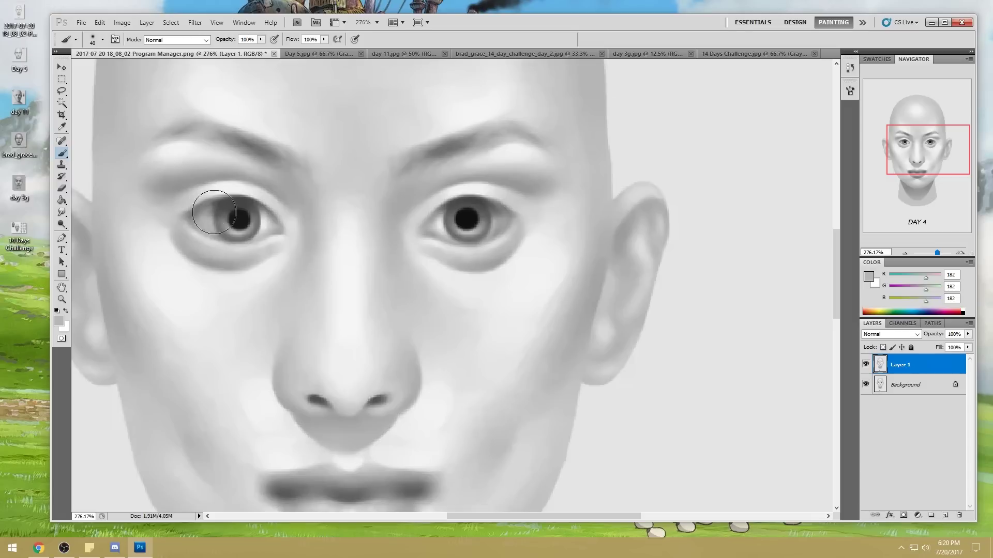
left_click(213, 196, "alt")
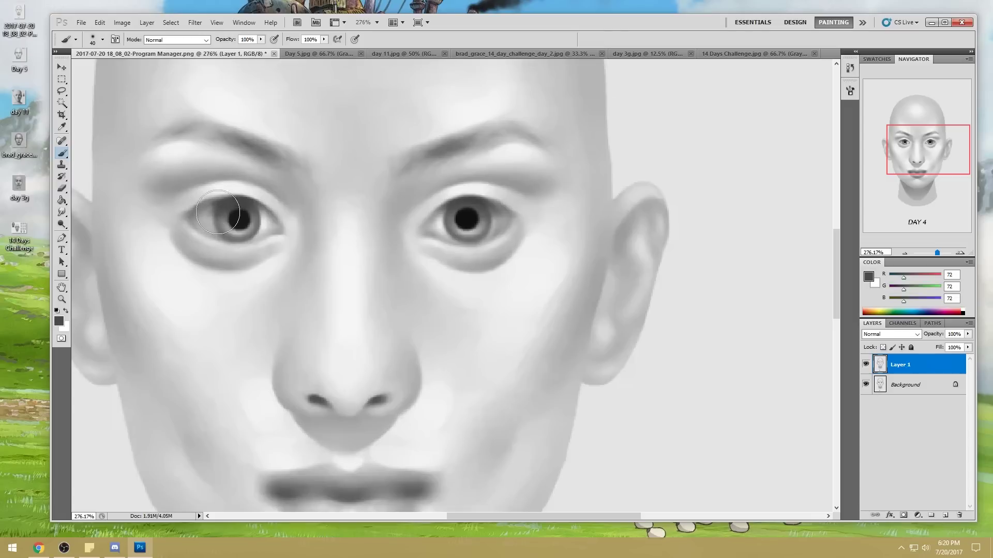
left_click(240, 219, "alt")
mouse_move(239, 220)
left_mouse_down()
mouse_move(232, 198)
mouse_move(246, 198)
mouse_move(216, 221)
mouse_move(243, 215)
left_mouse_up()
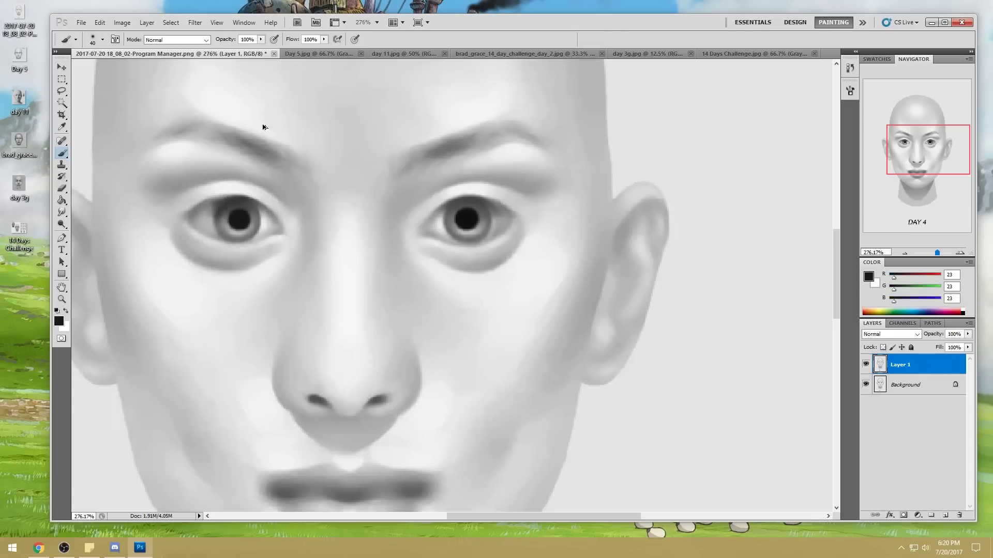
Step: Shade the eye whites and outer corners of both eyes at 55% brush opacity and merge Layer 1 down
key("5")
key("5")
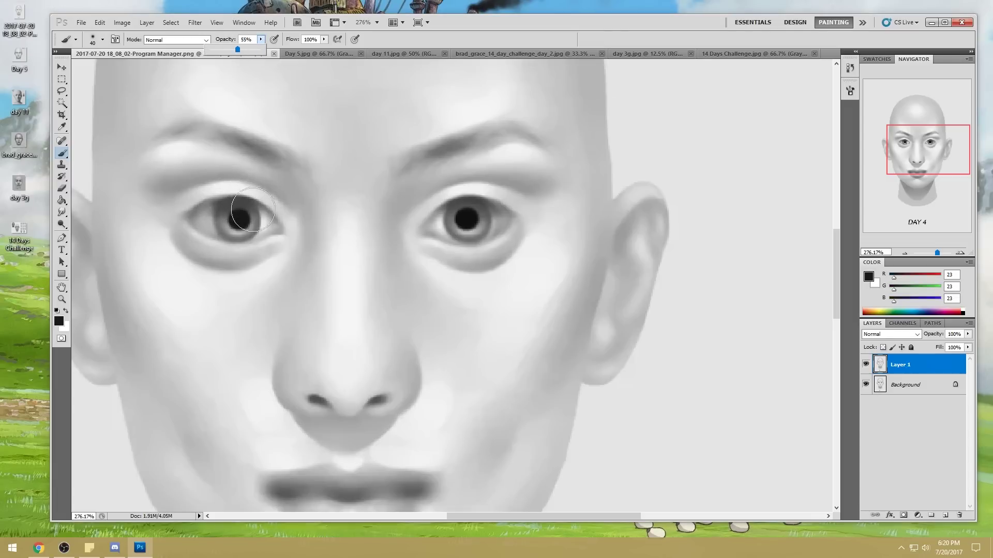
mouse_move(222, 218)
left_mouse_down()
mouse_move(271, 210)
mouse_move(217, 206)
mouse_move(250, 199)
mouse_move(240, 197)
mouse_move(221, 230)
mouse_move(225, 201)
left_mouse_up()
key("ctrl+z")
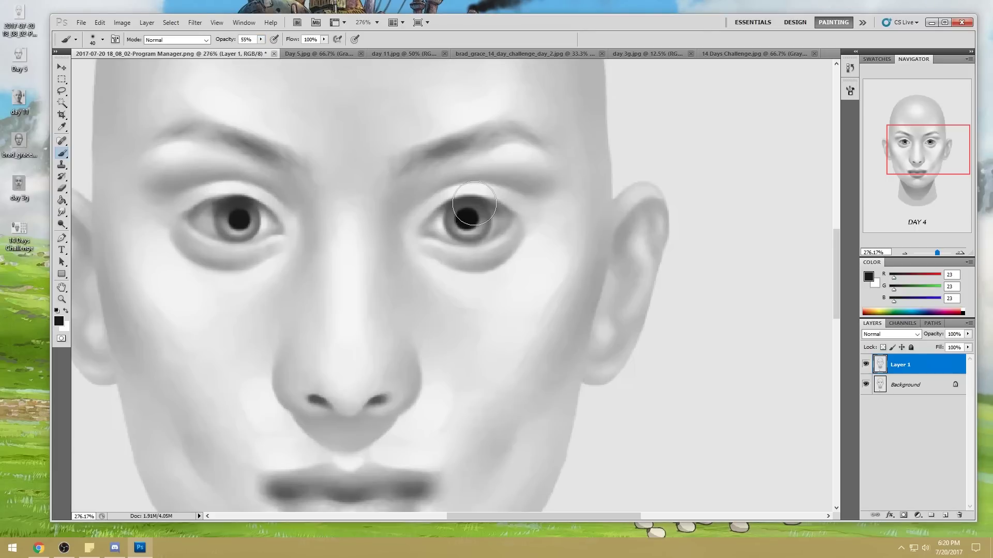
mouse_move(511, 218)
left_mouse_down()
mouse_move(468, 209)
mouse_move(478, 202)
mouse_move(465, 218)
mouse_move(483, 233)
mouse_move(467, 207)
mouse_move(480, 231)
mouse_move(477, 199)
mouse_move(444, 238)
mouse_move(476, 201)
mouse_move(458, 235)
mouse_move(482, 193)
left_mouse_up()
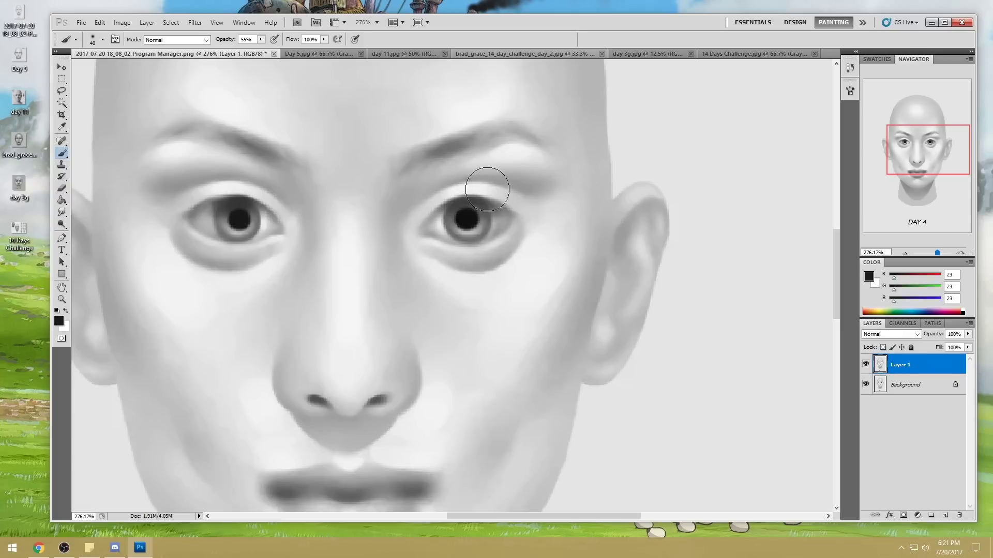
mouse_move(286, 220)
left_mouse_down()
mouse_move(232, 202)
mouse_move(237, 223)
mouse_move(230, 201)
mouse_move(211, 200)
mouse_move(195, 223)
left_mouse_up()
right_click(920, 365)
left_click(926, 329)
Step: Lasso the lower eyelid areas under both eyes and copy them to a new layer
key("l")
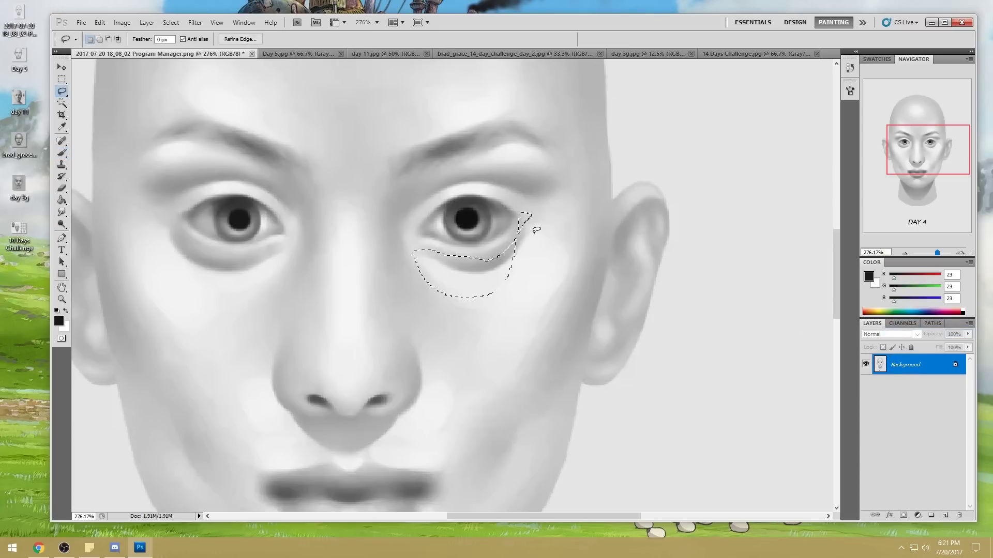
left_click_drag(529, 241, 524, 230)
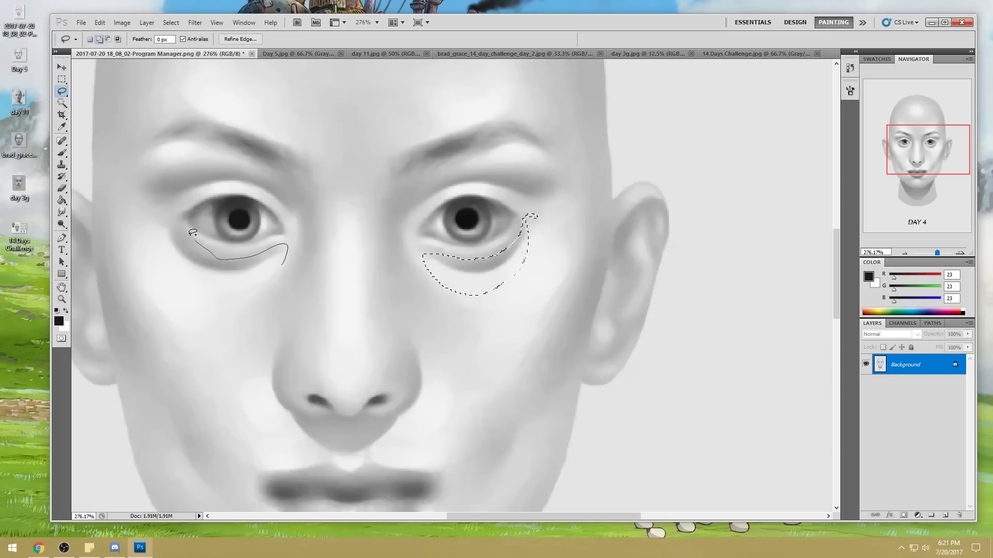
left_click_drag(201, 300, 271, 273)
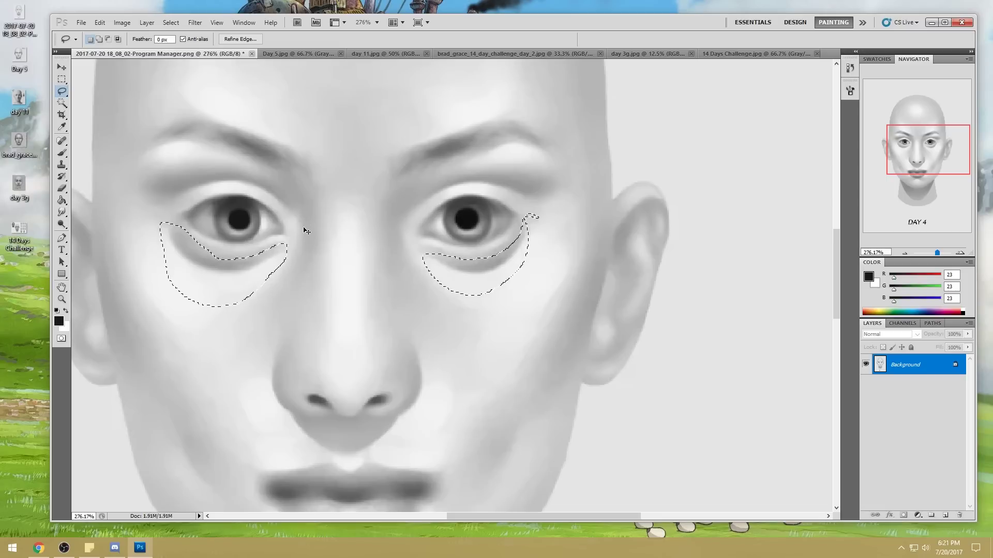
key("ctrl+j")
Step: Move the copied lower eyelids slightly upward, closer to the eyes
key("v")
left_click_drag(467, 271, 472, 262)
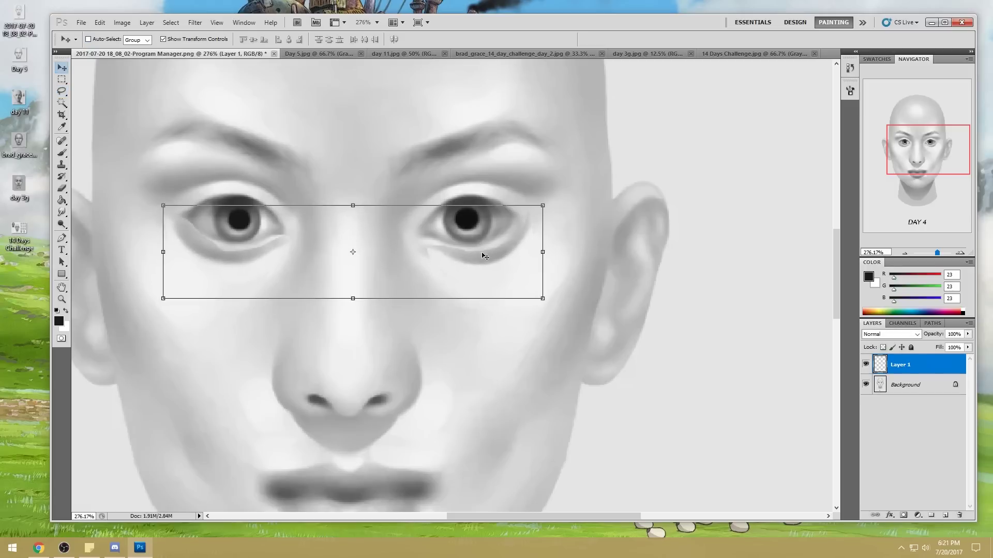
key("Left")
key("Up")
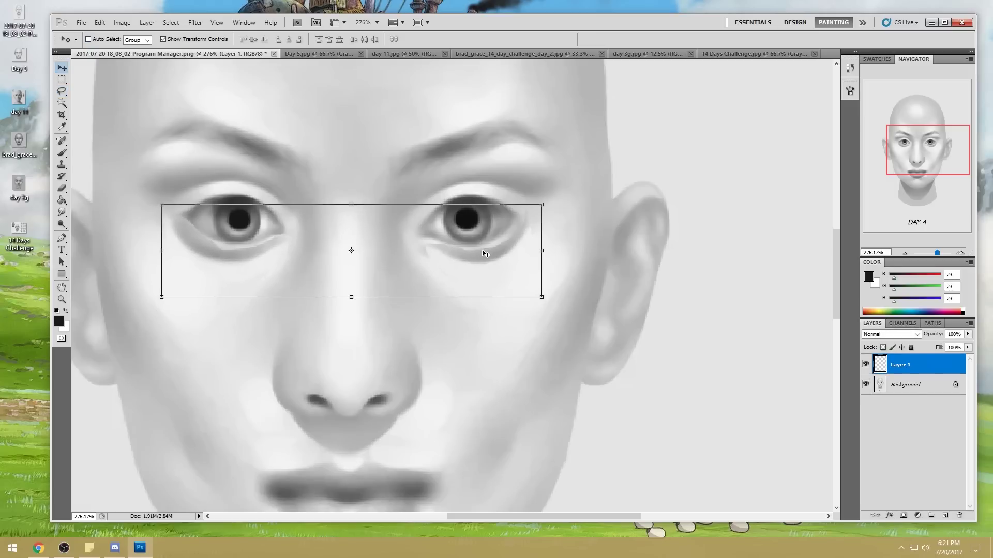
Step: Erase the edges of the copied lower eyelids where they overlap the irises and corners of both eyes
key("e")
mouse_move(445, 229)
left_mouse_down()
mouse_move(472, 237)
mouse_move(436, 236)
mouse_move(474, 228)
mouse_move(426, 253)
left_mouse_up()
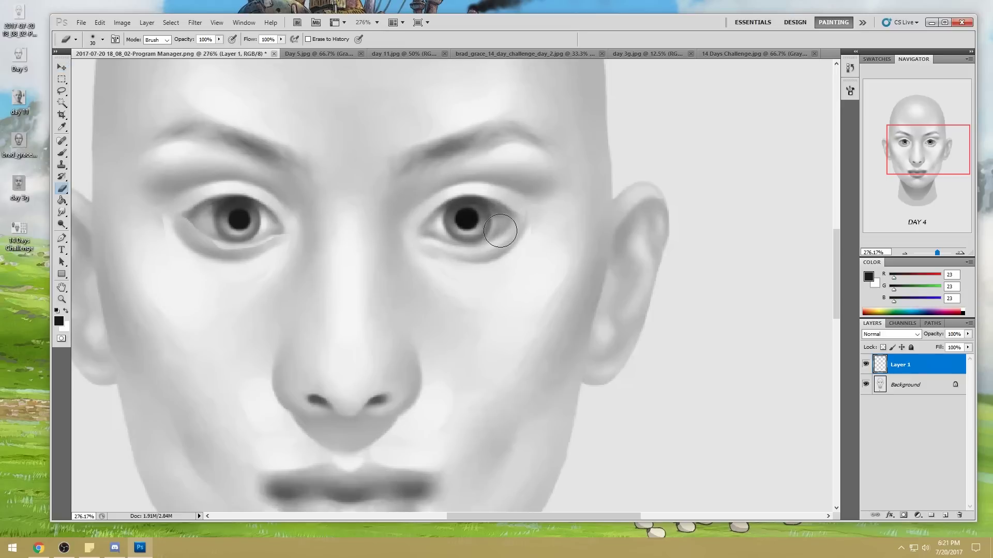
left_click_drag(270, 232, 186, 224)
mouse_move(178, 179)
left_mouse_down()
mouse_move(164, 213)
mouse_move(242, 197)
left_mouse_up()
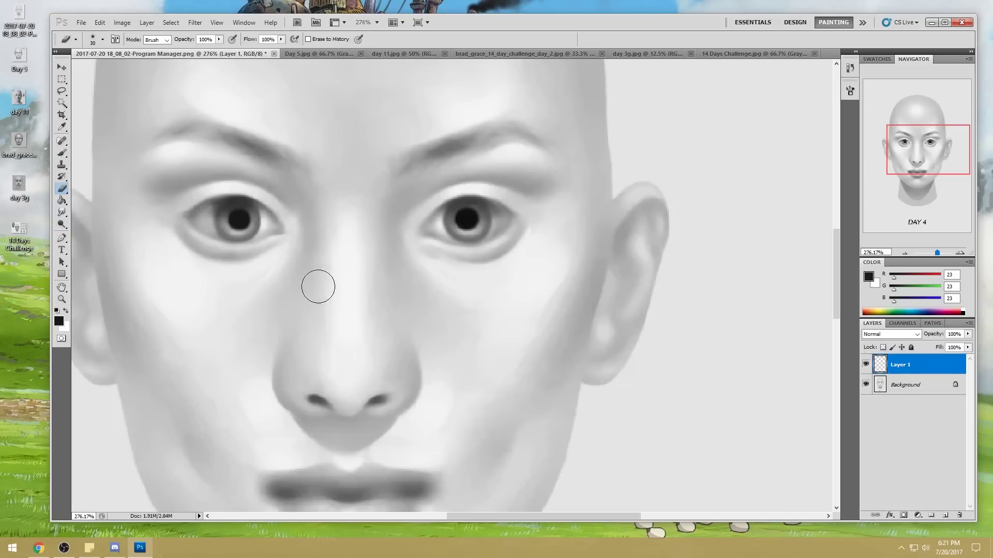
Step: Merge the lower eyelid layer down into the Background
key("ctrl+minus")
key("ctrl+minus")
key("ctrl+minus")
key("ctrl+plus")
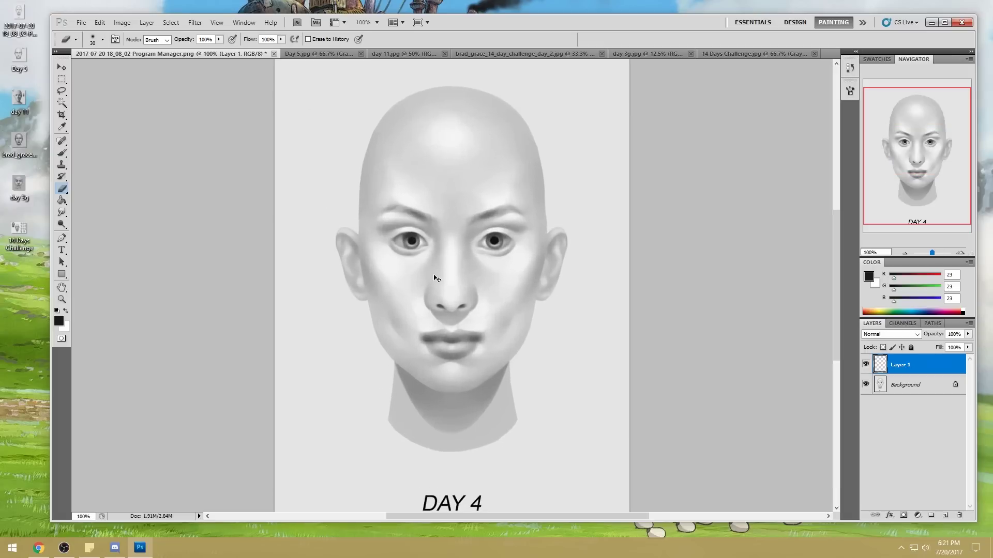
right_click(879, 366)
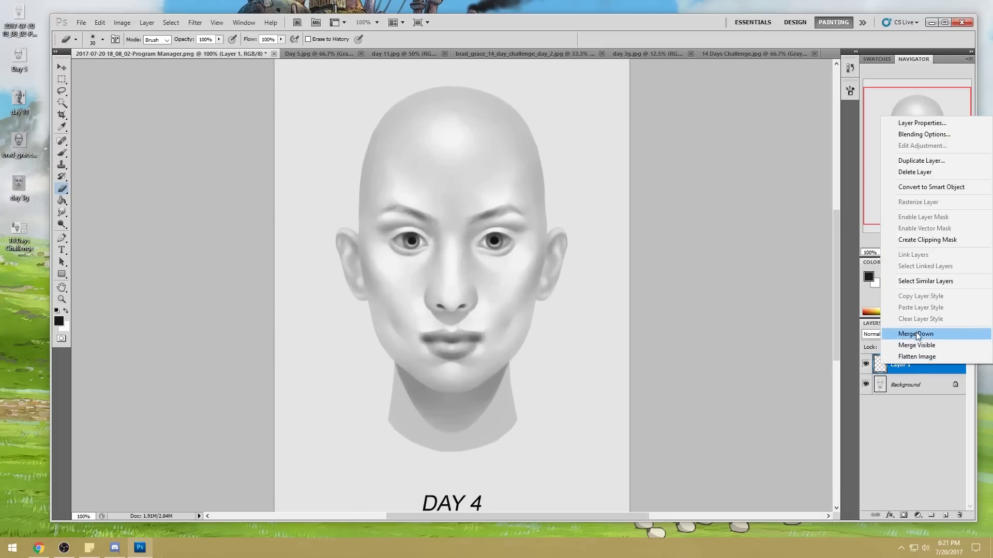
left_click(916, 335)
Step: Tone down the bright highlights across the forehead and face with a 300 px Darken brush at 55% opacity, using sampled skin gray
key("b")
key("bracketright")
key("bracketright")
key("bracketright")
key("bracketright")
key("bracketright")
key("bracketright")
key("bracketright")
key("bracketright")
key("bracketright")
key("bracketright")
key("bracketright")
key("bracketright")
key("bracketright")
key("bracketright")
key("bracketright")
key("bracketright")
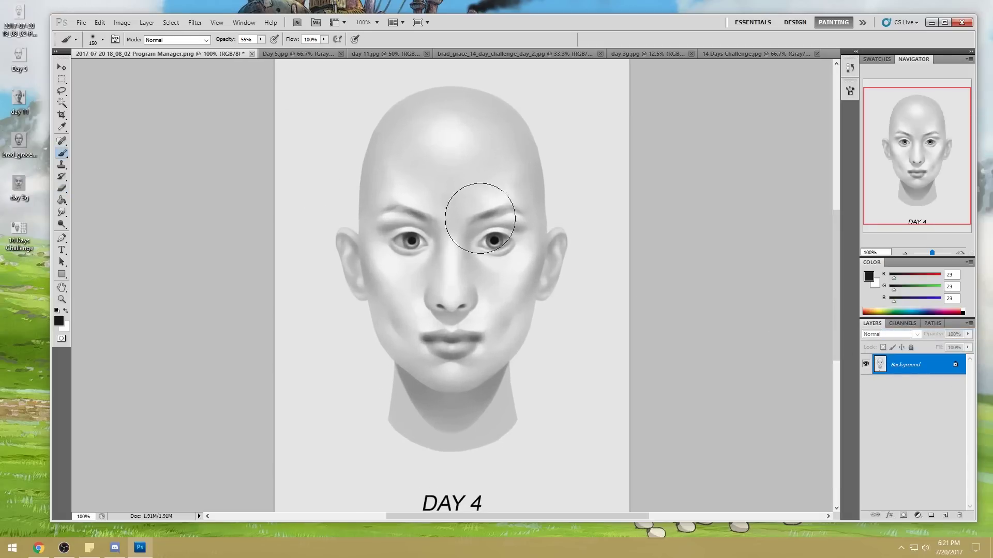
key("bracketleft")
key("bracketleft")
key("bracketleft")
key("bracketleft")
key("bracketleft")
key("bracketleft")
key("bracketleft")
key("bracketleft")
key("bracketleft")
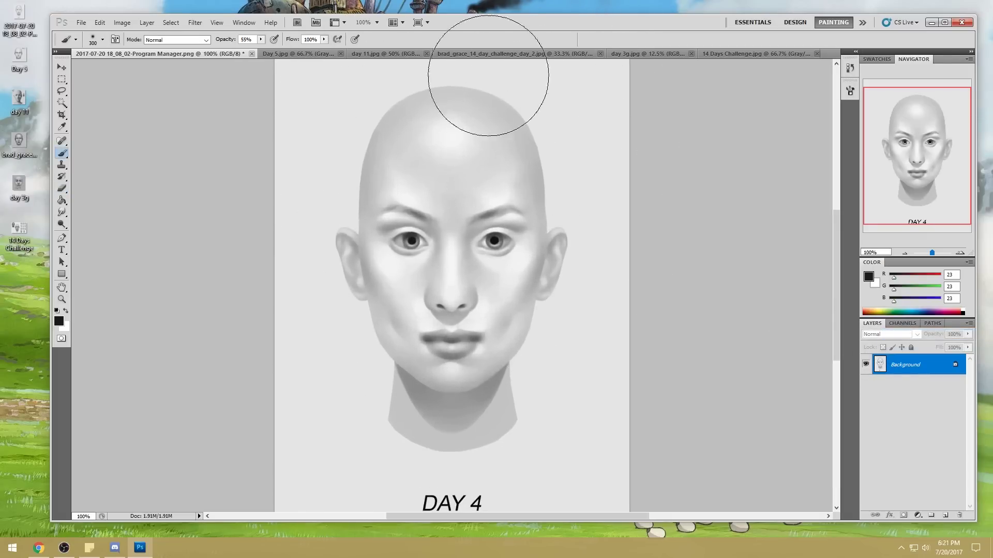
left_click(524, 186, "alt")
left_click(195, 40)
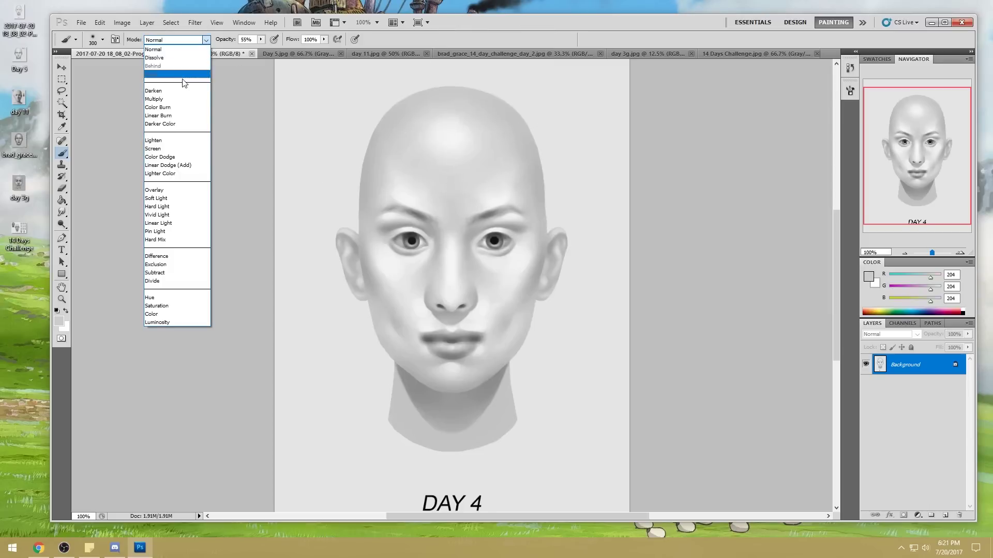
left_click(173, 95)
left_click(522, 188, "alt")
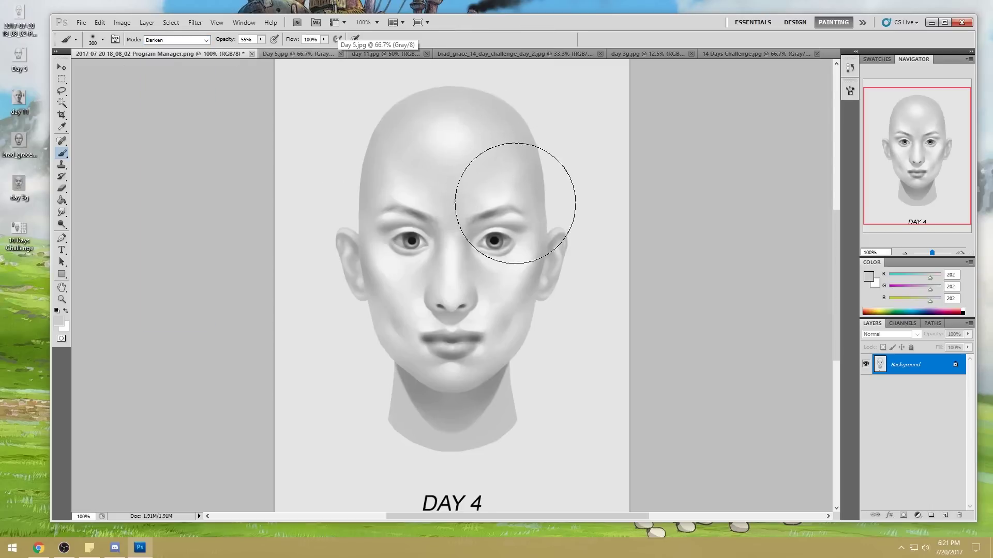
mouse_move(402, 203)
left_mouse_down()
mouse_move(440, 129)
mouse_move(458, 141)
mouse_move(492, 228)
mouse_move(476, 261)
mouse_move(478, 334)
mouse_move(427, 241)
mouse_move(457, 333)
mouse_move(427, 288)
mouse_move(485, 283)
mouse_move(489, 253)
mouse_move(454, 352)
mouse_move(425, 325)
mouse_move(431, 220)
mouse_move(462, 120)
mouse_move(454, 130)
mouse_move(471, 306)
mouse_move(489, 170)
mouse_move(498, 317)
mouse_move(430, 296)
mouse_move(481, 142)
left_mouse_up()
Step: Lighten the face's outer shading with the brush in Lighten mode at 35% opacity, using the light gray sampled from the background
left_click(176, 40)
left_click(166, 127)
left_click(546, 140, "alt")
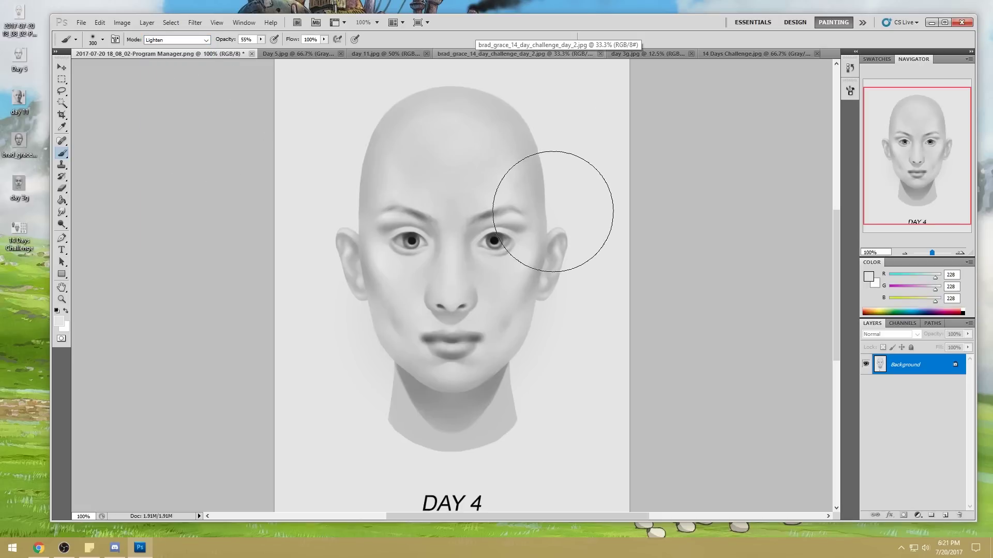
left_click_drag(545, 190, 541, 126)
left_click(260, 39)
left_click_drag(258, 50, 251, 49)
left_click(488, 311)
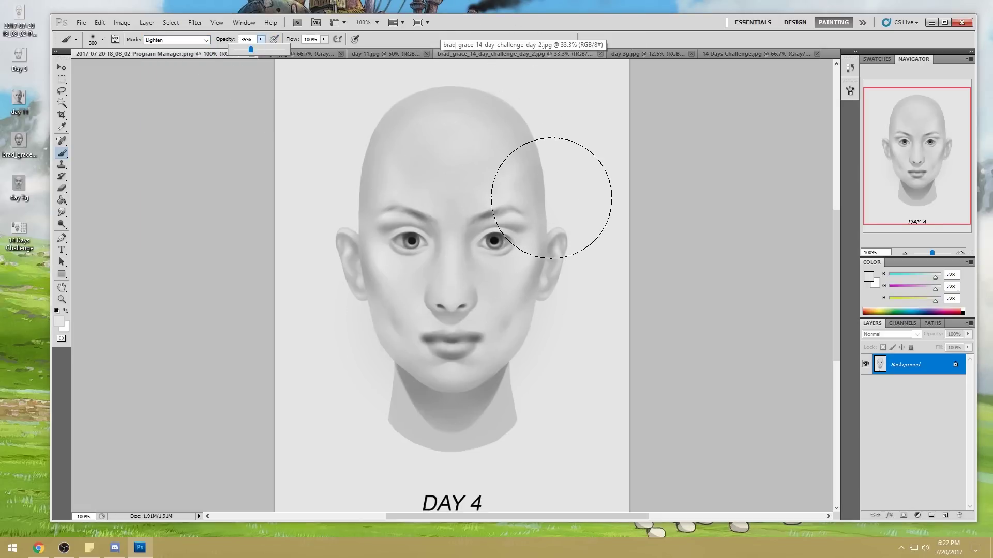
left_click_drag(371, 178, 344, 166)
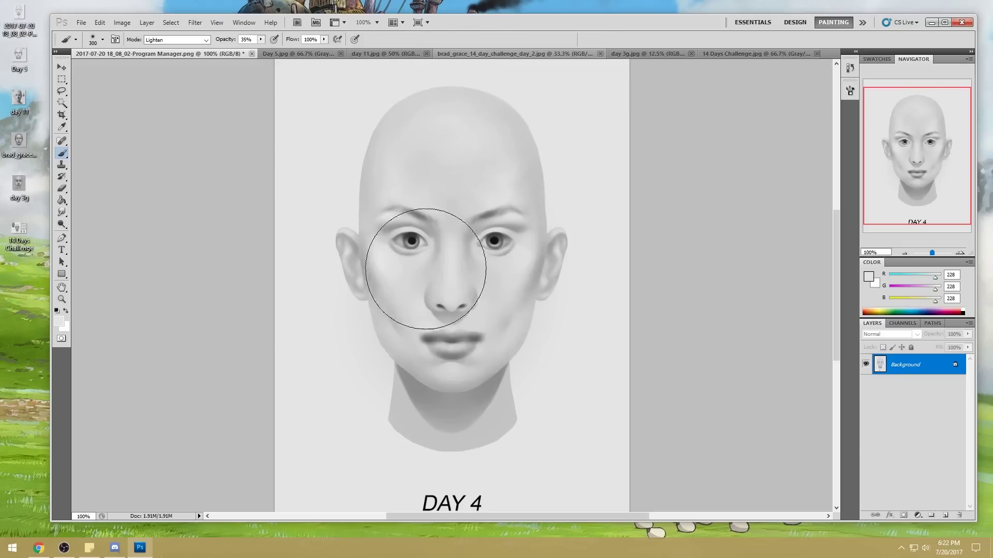
Step: Push the sides of the nose into shape in Liquify, pressing the outer wing inward to narrow it
left_click(195, 22)
left_click(215, 82)
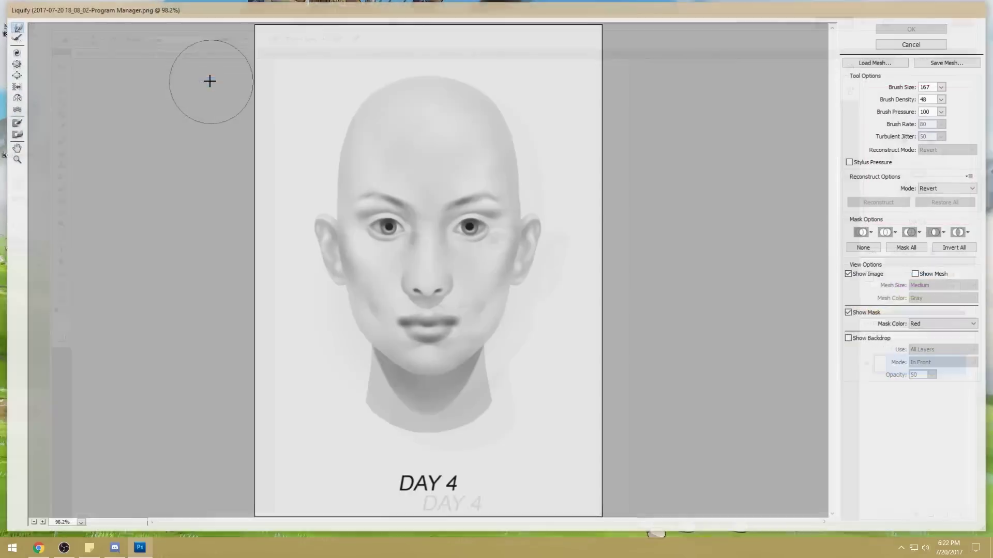
left_click(942, 87)
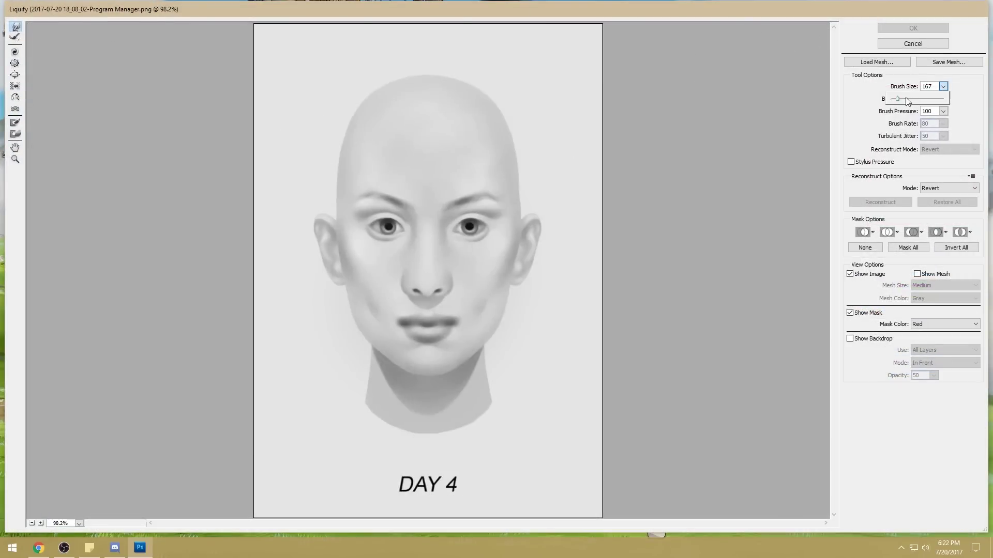
key("bracketleft")
key("bracketleft")
key("bracketleft")
key("bracketleft")
key("bracketleft")
key("bracketleft")
key("bracketleft")
left_click_drag(396, 283, 395, 272)
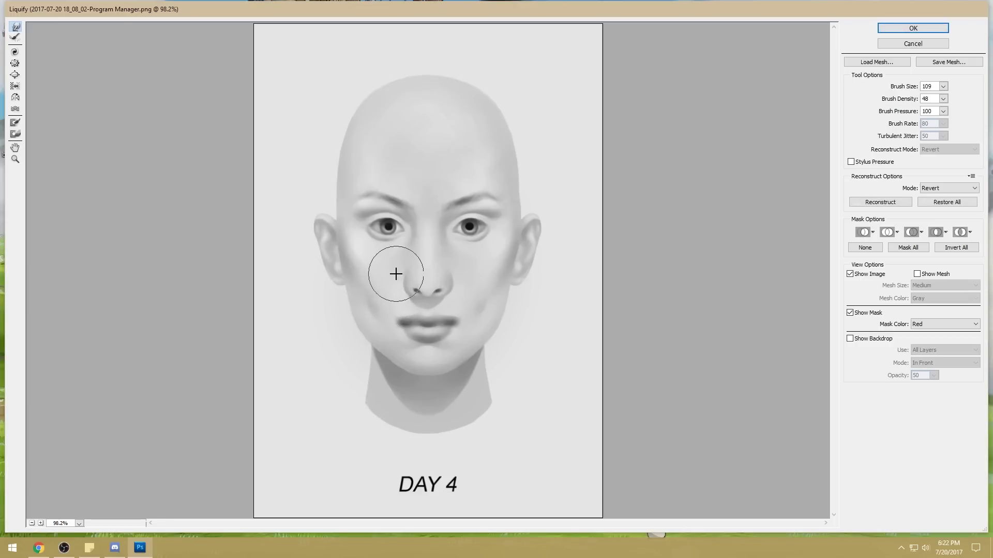
key("bracketleft")
key("z")
left_click_drag(366, 242, 492, 339)
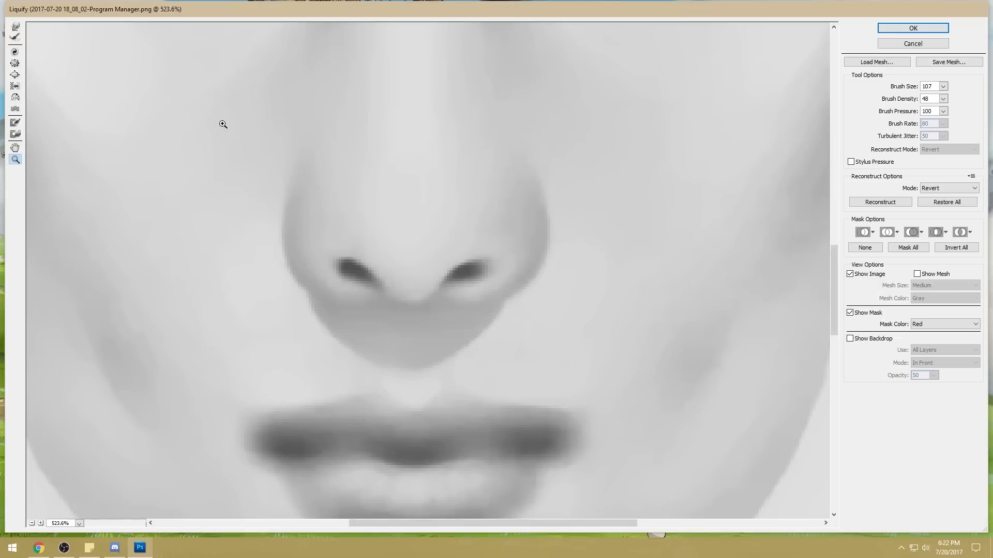
key("w")
left_click_drag(591, 197, 556, 201)
Step: Stretch both nostrils outward and upward in Liquify with a brush size of 27
key("bracketleft")
key("bracketleft")
mouse_move(344, 266)
left_mouse_down()
mouse_move(337, 270)
mouse_move(357, 250)
left_mouse_up()
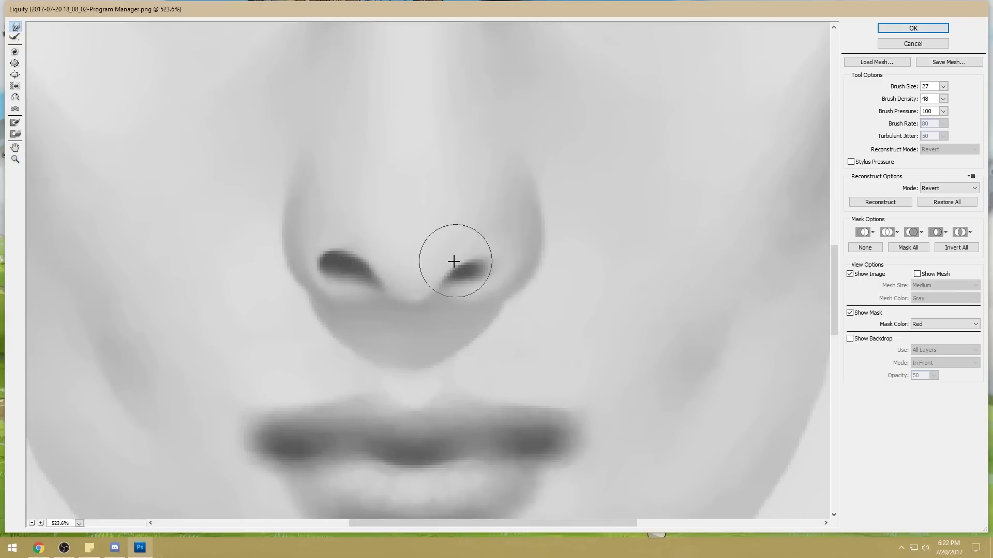
mouse_move(477, 267)
left_mouse_down()
mouse_move(513, 259)
mouse_move(491, 273)
mouse_move(500, 273)
mouse_move(496, 282)
mouse_move(481, 281)
mouse_move(492, 249)
mouse_move(481, 266)
left_mouse_up()
Step: Pull the nose tip down between the nostrils with a larger Liquify brush and apply the warp
key("bracketright")
key("bracketright")
key("bracketright")
key("bracketright")
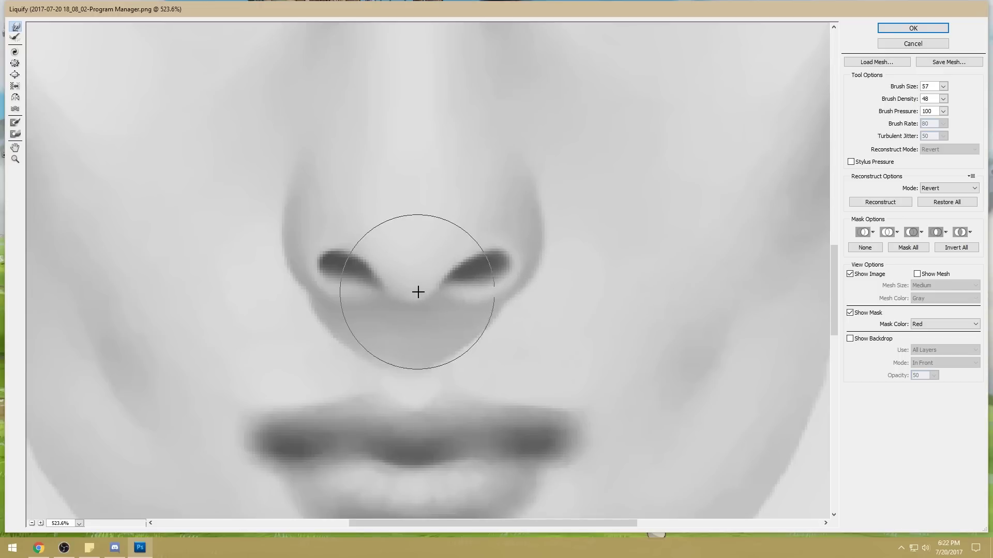
mouse_move(391, 217)
left_mouse_down()
mouse_move(405, 306)
mouse_move(430, 303)
left_mouse_up()
key("ctrl+minus")
key("ctrl+minus")
key("ctrl+minus")
key("ctrl+minus")
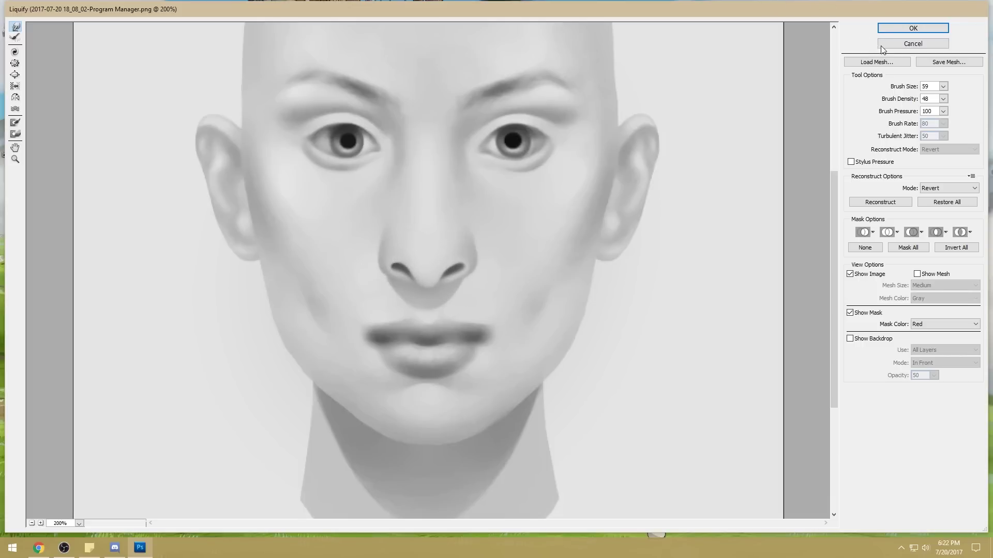
left_click(912, 28)
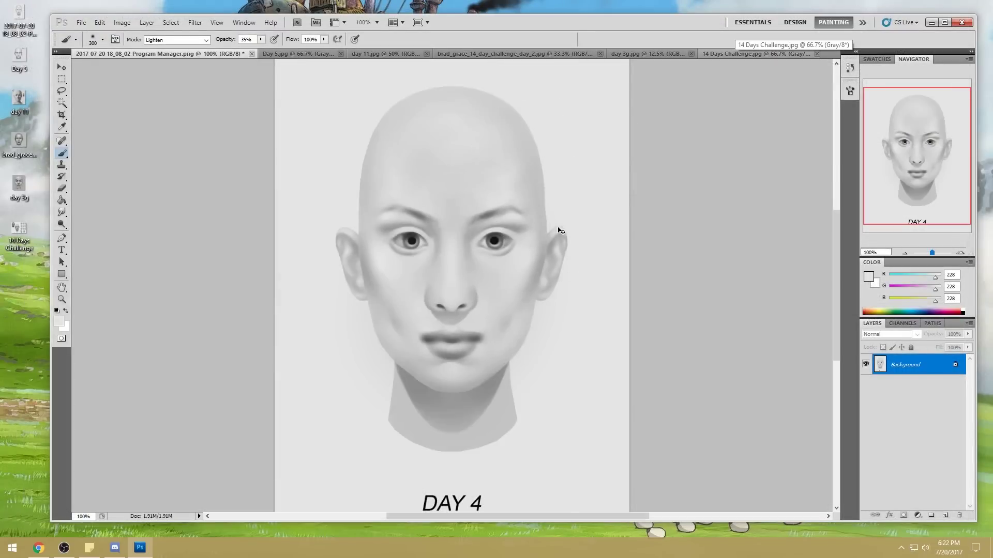
Step: Darken the nostrils with a 50 px brush in Darken mode at 35% opacity, using grays sampled around the nose
left_click(444, 307, "alt")
key("bracketleft")
key("bracketleft")
key("bracketleft")
key("bracketleft")
key("bracketleft")
key("bracketleft")
key("bracketleft")
key("bracketleft")
key("bracketleft")
key("bracketleft")
key("bracketleft")
key("bracketleft")
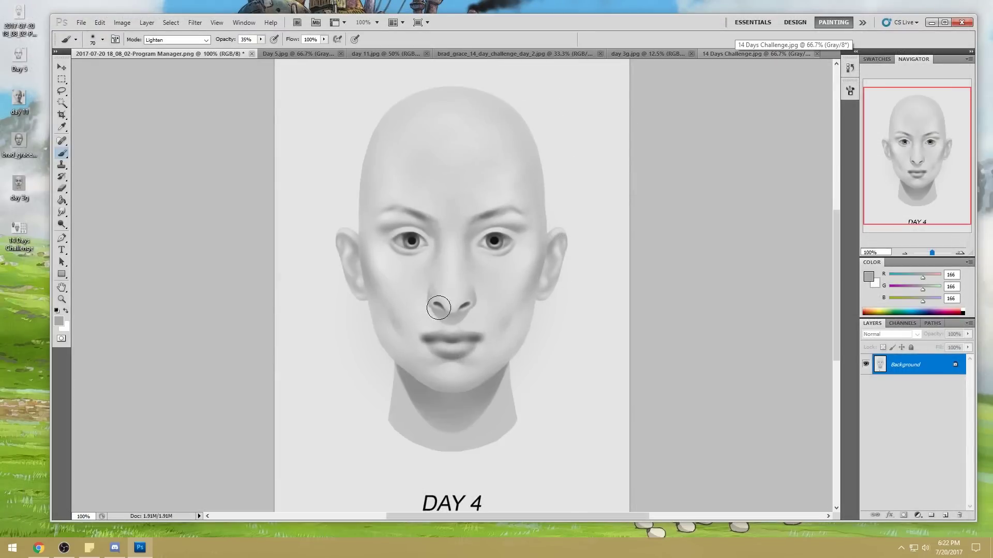
left_click(204, 40)
left_click(204, 89)
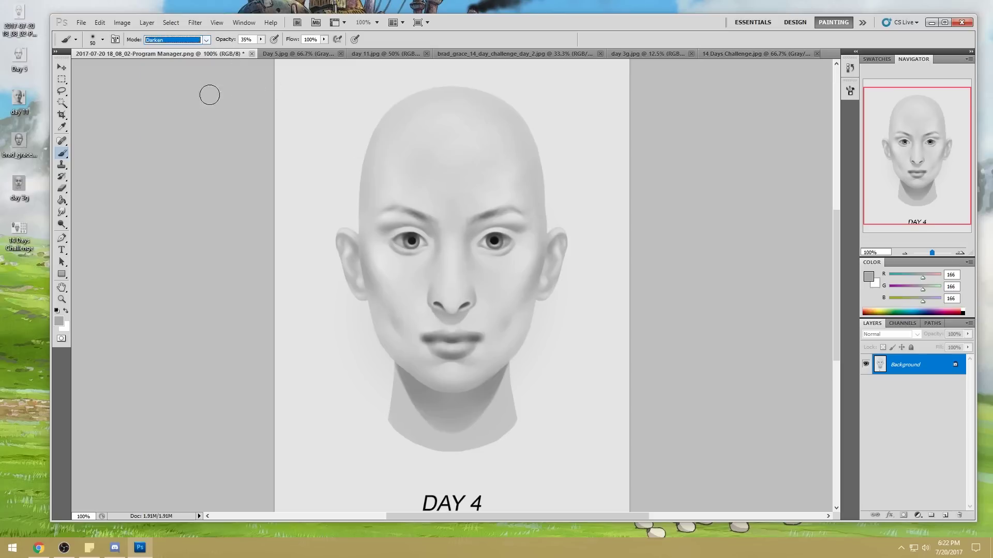
left_click(442, 307, "alt")
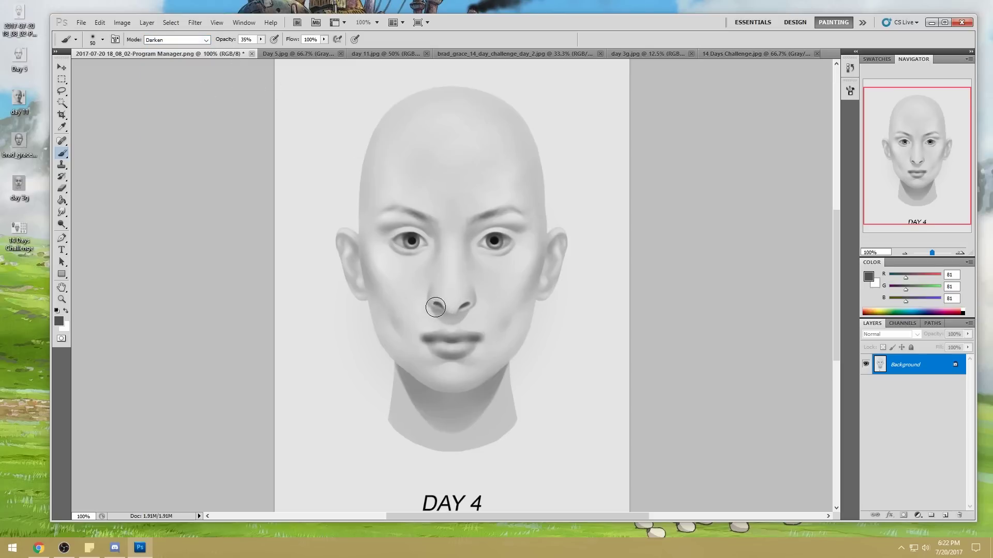
left_click(461, 315, "alt")
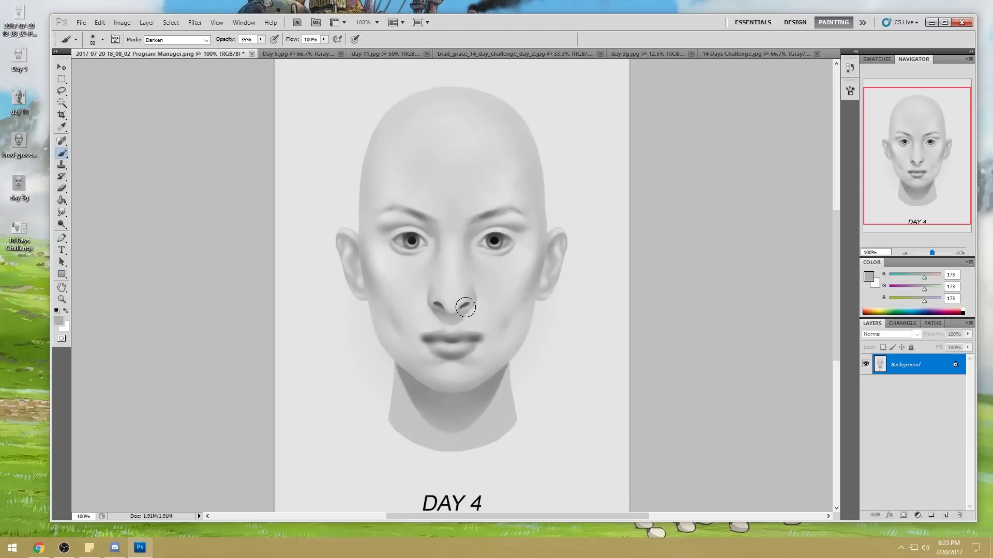
Step: Shade the skin around and beneath both nostrils with grays sampled from the nose
left_click_drag(450, 310, 512, 311)
left_click(396, 277, "alt")
mouse_move(390, 293)
left_mouse_down()
mouse_move(401, 303)
mouse_move(361, 284)
mouse_move(398, 299)
left_mouse_up()
mouse_move(492, 279)
left_mouse_down()
mouse_move(505, 293)
mouse_move(487, 305)
mouse_move(516, 277)
left_mouse_up()
left_click(515, 277, "alt")
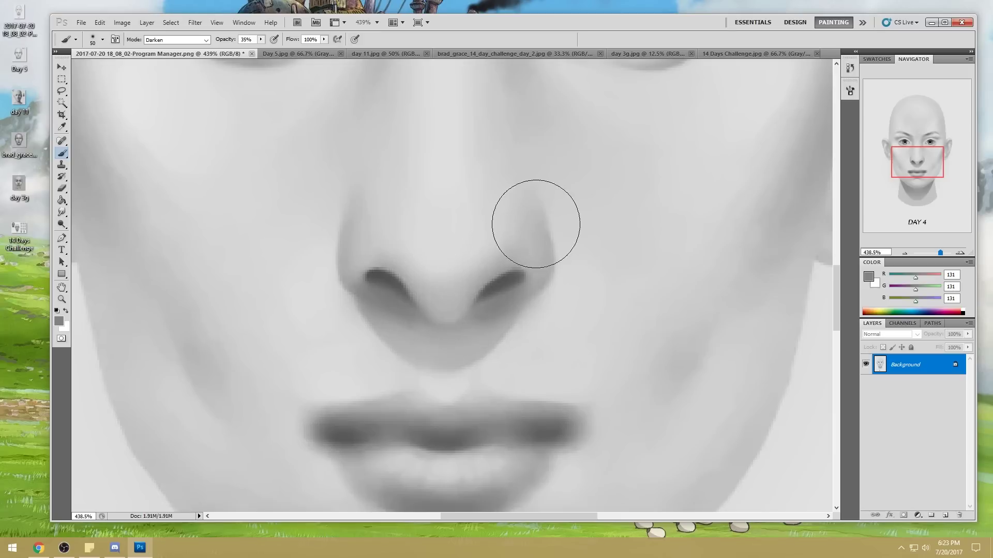
key("ctrl+minus")
key("ctrl+minus")
key("ctrl+minus")
key("ctrl+minus")
key("ctrl+minus")
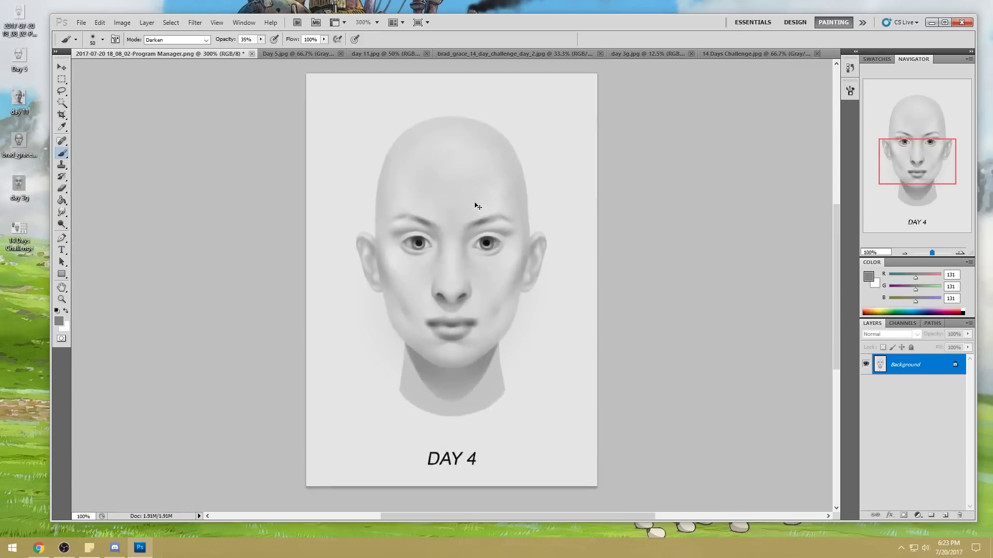
Step: Blend the sides and wings of the nose in Normal mode with light grays sampled from the surrounding skin
key("ctrl+plus")
key("ctrl+plus")
left_click(496, 268, "alt")
left_click(206, 40)
left_click(170, 47)
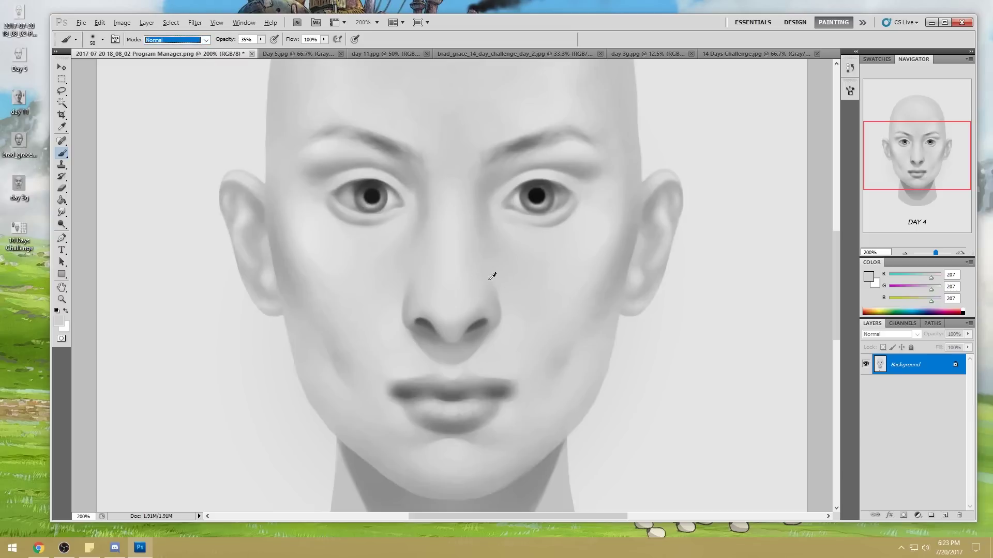
left_click(492, 274, "alt")
left_click(443, 299, "alt")
mouse_move(430, 301)
left_mouse_down()
mouse_move(427, 277)
mouse_move(421, 295)
mouse_move(379, 299)
mouse_move(512, 284)
mouse_move(517, 299)
mouse_move(422, 304)
left_mouse_up()
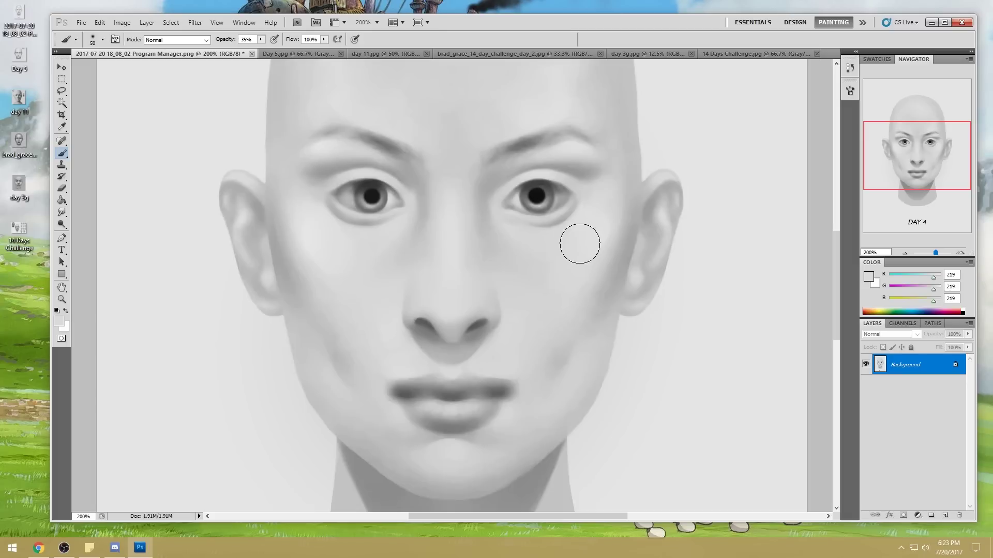
Step: Try to deepen the nostrils with a near-black brush color after selecting them with the Magic Wand
left_click(61, 103)
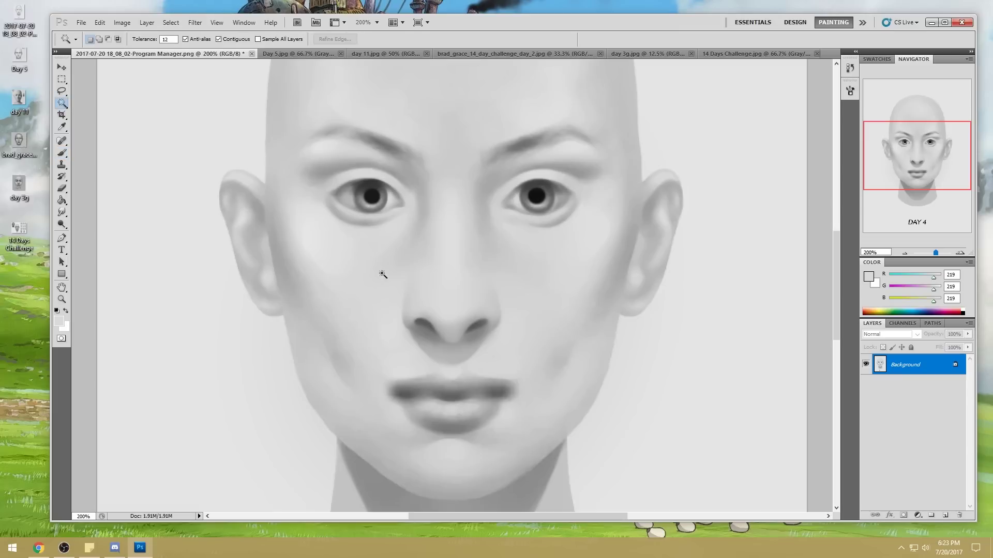
left_click(480, 325)
key("b")
left_click(482, 324, "alt")
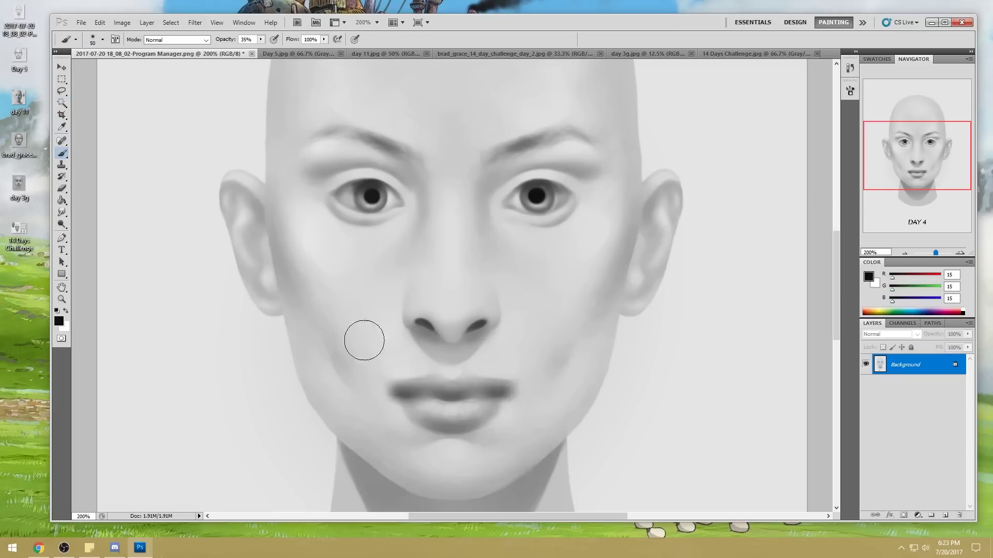
key("m")
right_click(475, 252)
left_click(489, 257)
Step: Switch to the Smudge tool with a 6 px brush for the side of the nose
left_click(62, 212)
right_click(61, 212)
left_click(103, 238)
key("bracketleft")
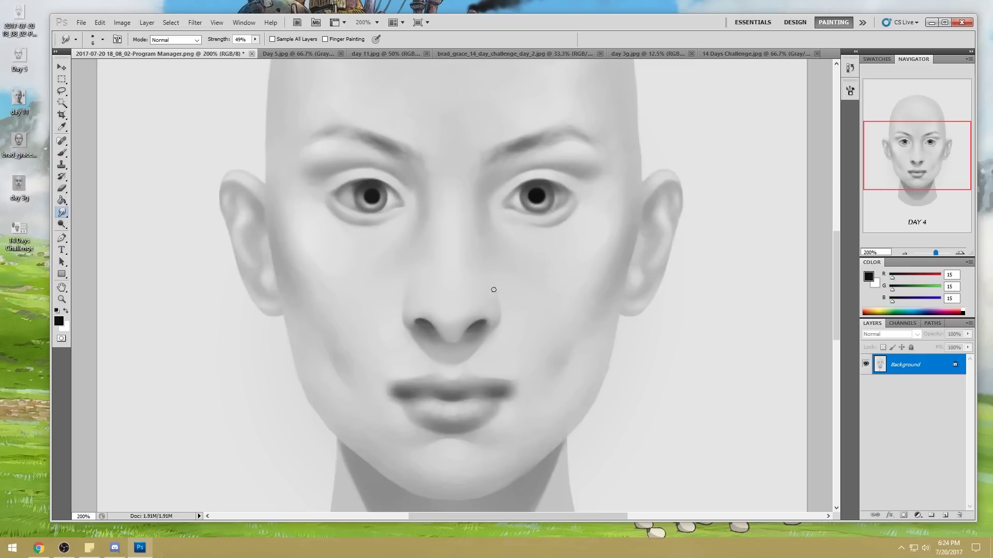
Step: Set up an 80 px Darken brush at 35% opacity and sample mid-grays from the nostril area for shading the nose
key("b")
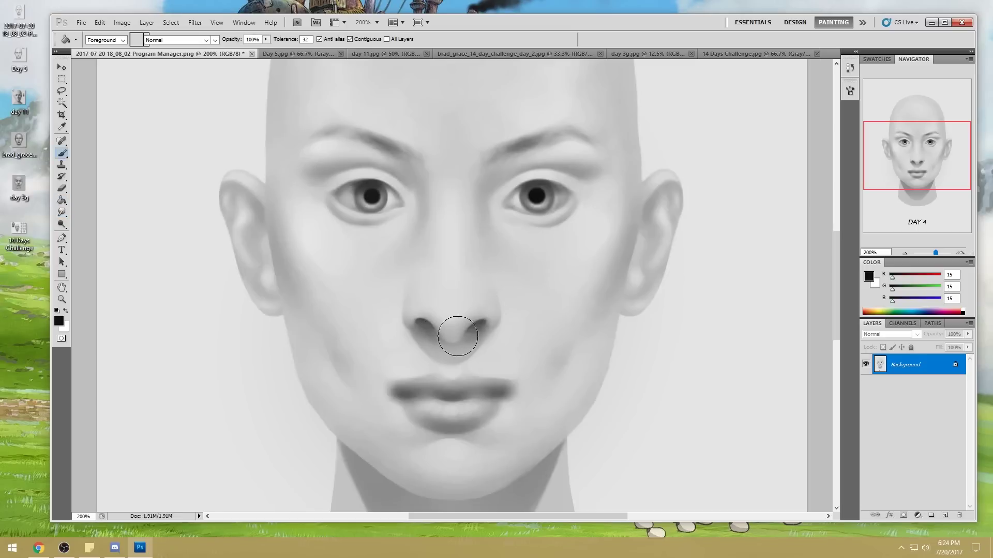
left_click(453, 314, "alt")
key("bracketright")
key("bracketright")
key("bracketright")
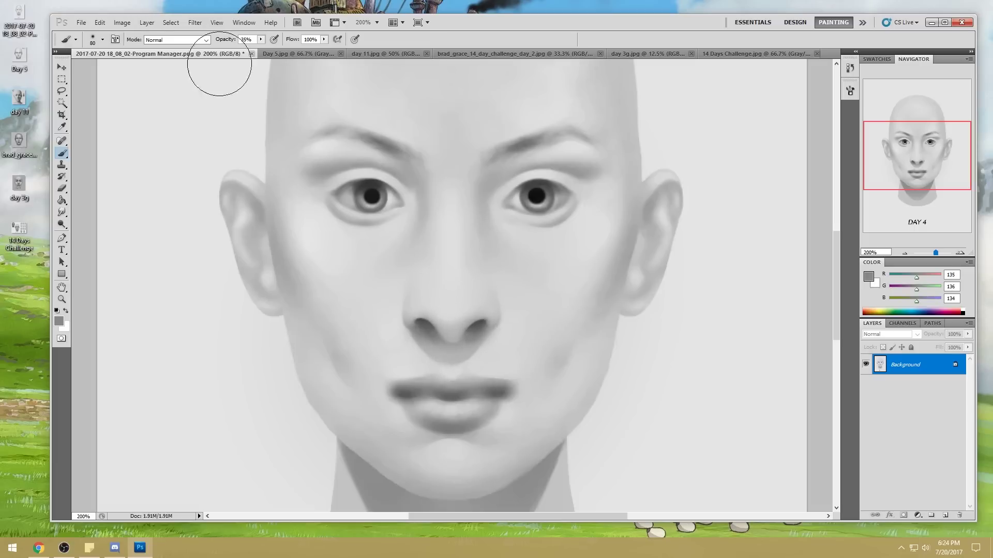
left_click(199, 40)
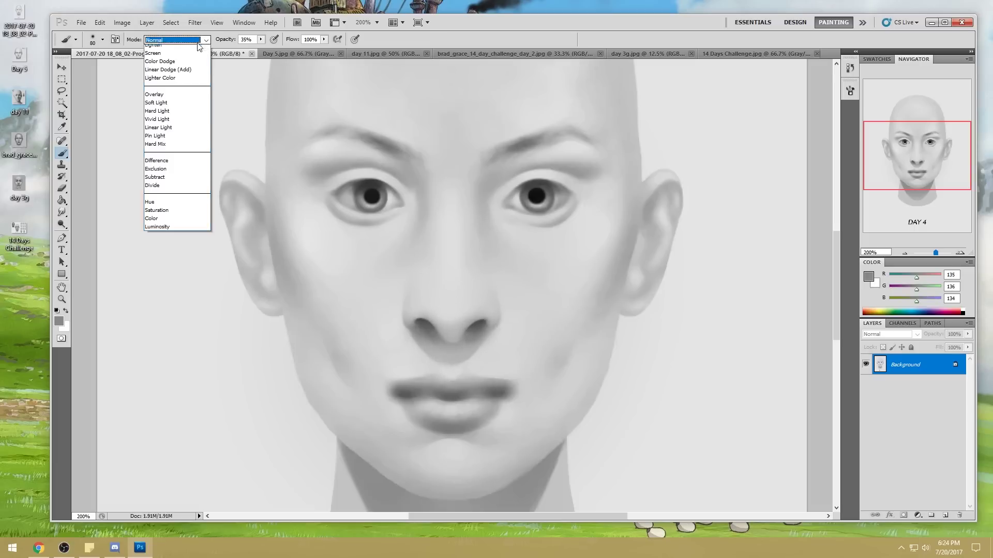
left_click(467, 333, "alt")
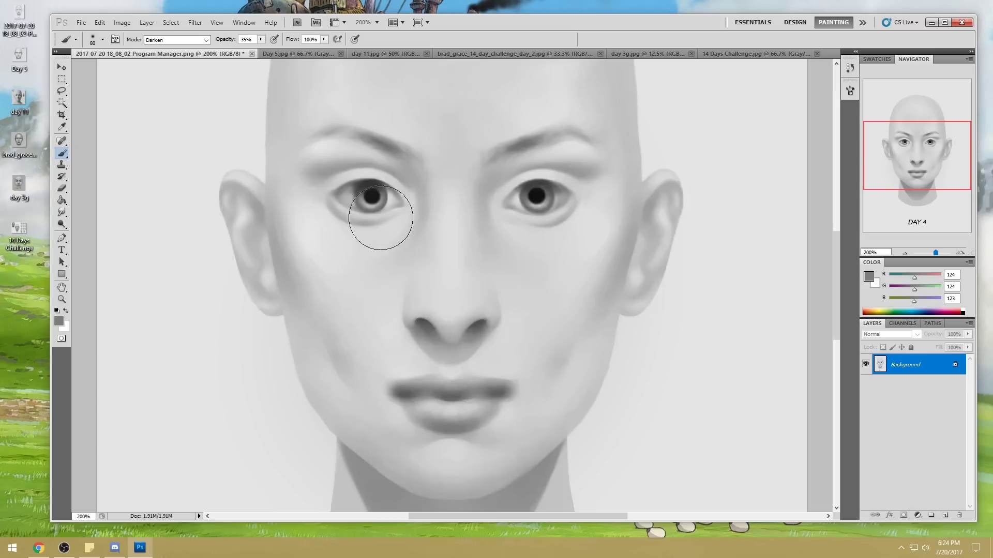
Step: Paint the outer white of the sitter's right eye in Normal mode at 100% opacity, using the light gray from its inner corner
left_click(357, 217, "alt")
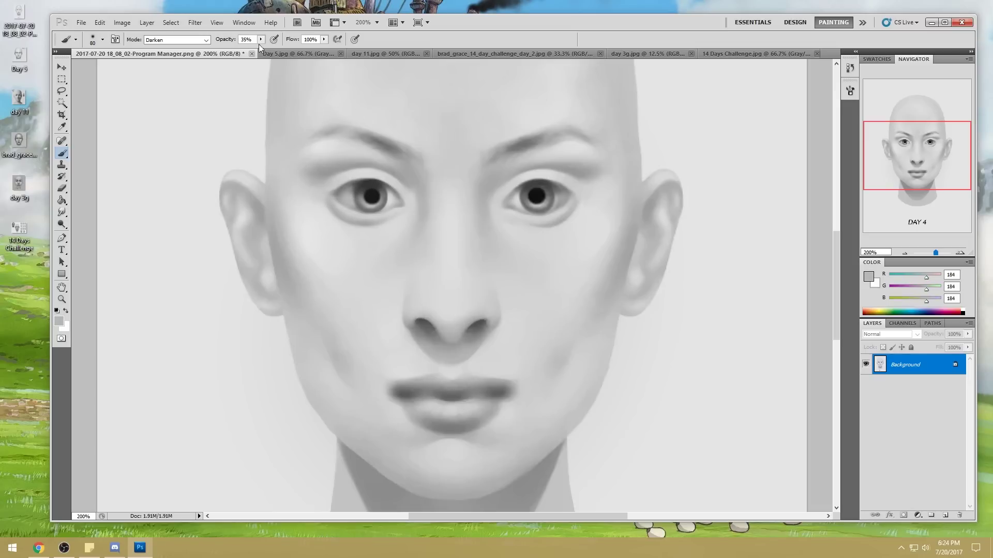
left_click(367, 214, "alt")
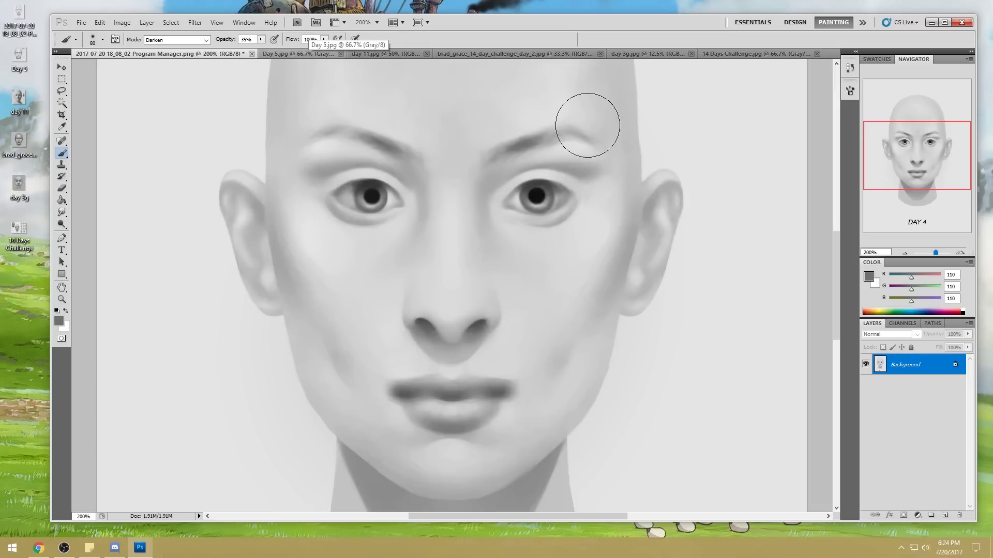
left_click(199, 40)
left_click(199, 50)
left_click(262, 39)
left_click_drag(260, 49, 296, 48)
left_click(393, 195, "alt")
key("bracketleft")
key("bracketleft")
key("bracketleft")
key("bracketleft")
left_click_drag(357, 205, 347, 202)
Step: Paint along the lower edge of the sitter's left eye with a 70 px brush in the same light gray
key("bracketright")
key("bracketright")
key("bracketright")
key("bracketright")
key("bracketright")
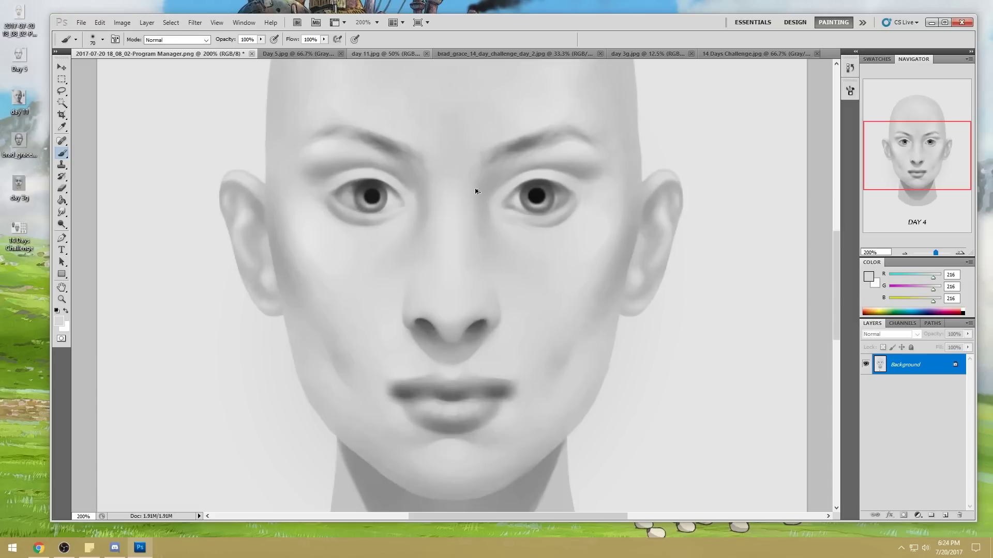
mouse_move(518, 213)
left_mouse_down()
mouse_move(525, 206)
mouse_move(510, 204)
mouse_move(567, 200)
mouse_move(554, 213)
mouse_move(572, 203)
left_mouse_up()
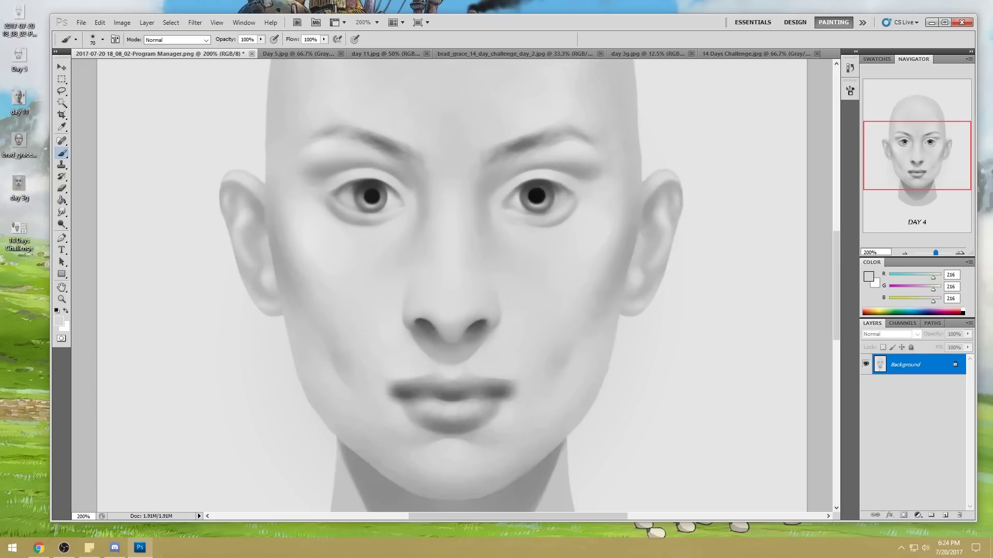
Step: Switch to Chrome and search Google Images for "pretty eye"
left_click(39, 548)
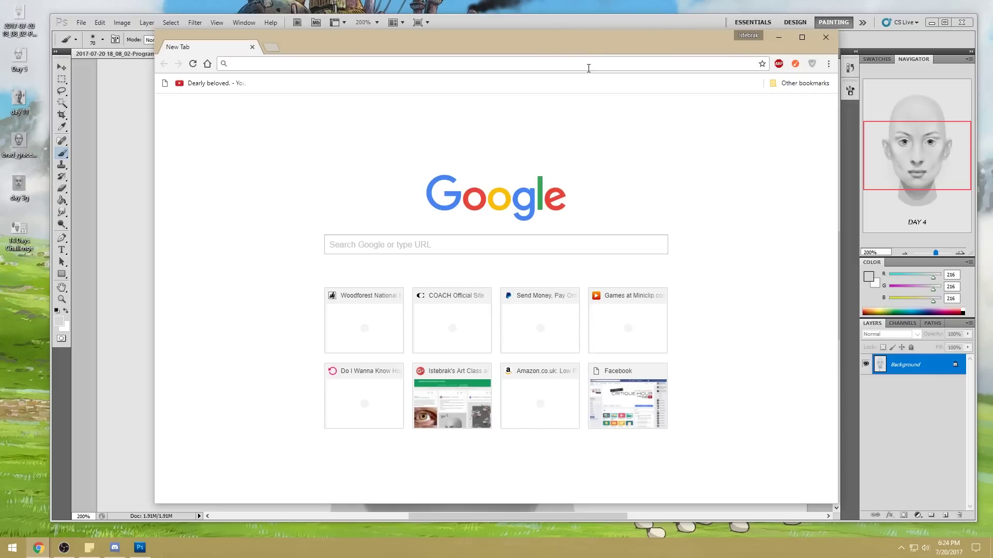
type("pretty eye")
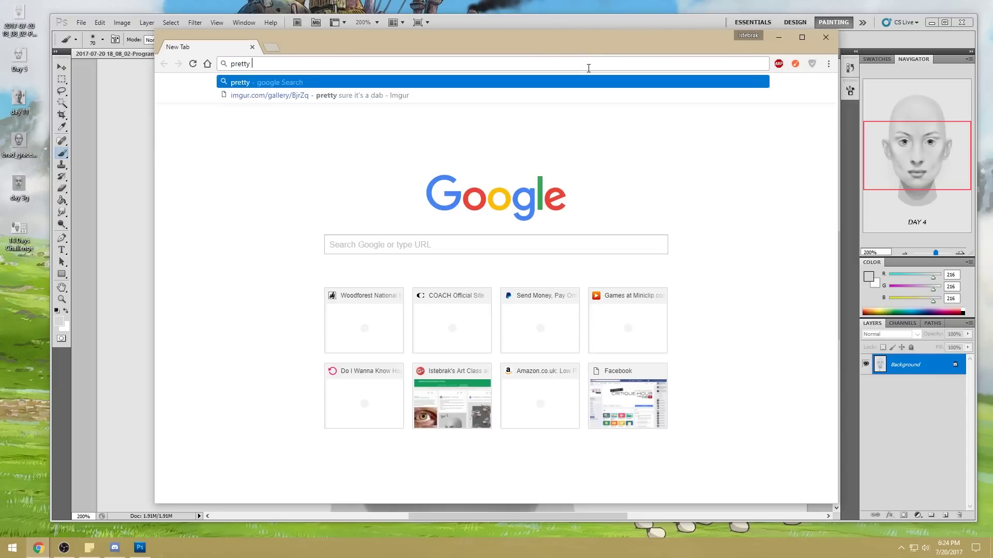
key("Return")
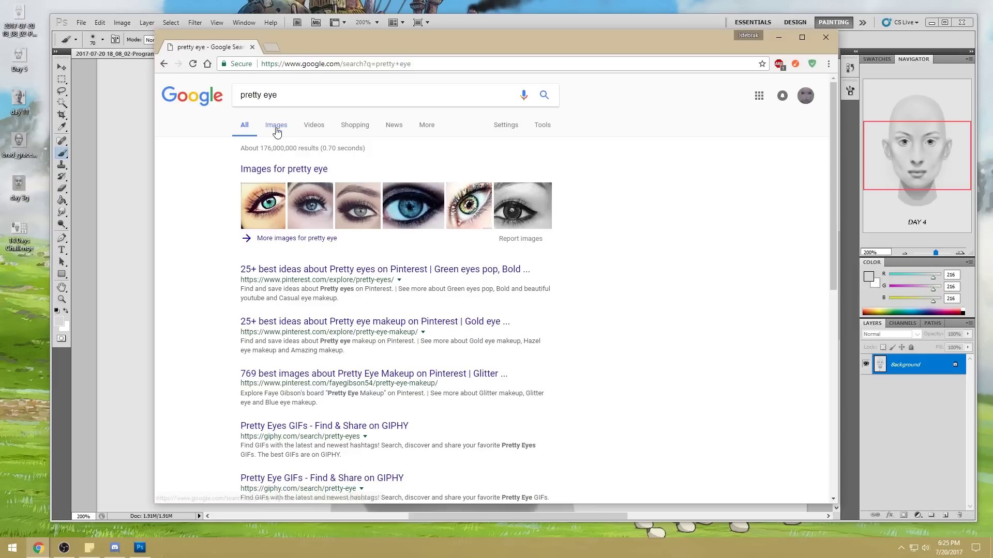
left_click(279, 129)
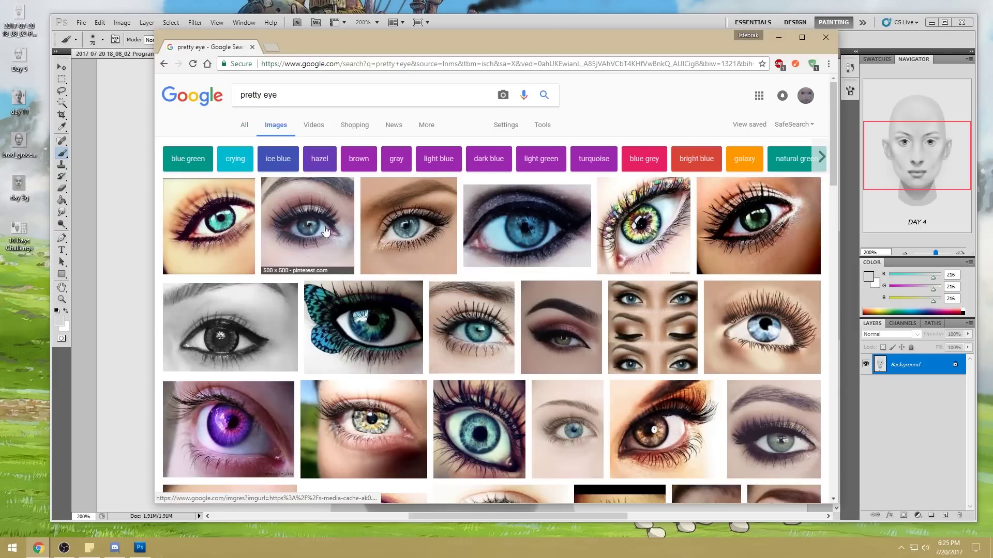
Step: Preview several of the eye photos and related images as references, and move the browser window aside
left_click(331, 228)
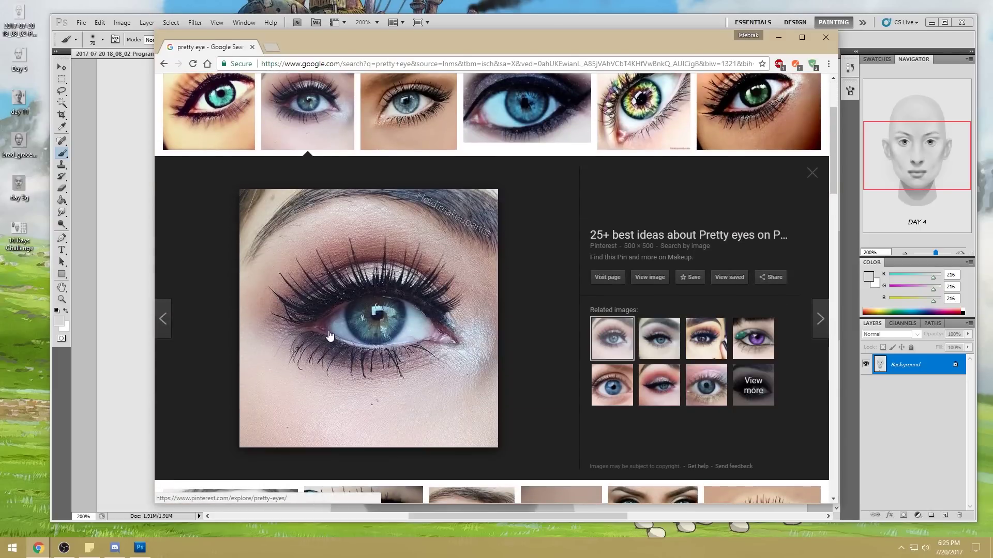
left_click(309, 116)
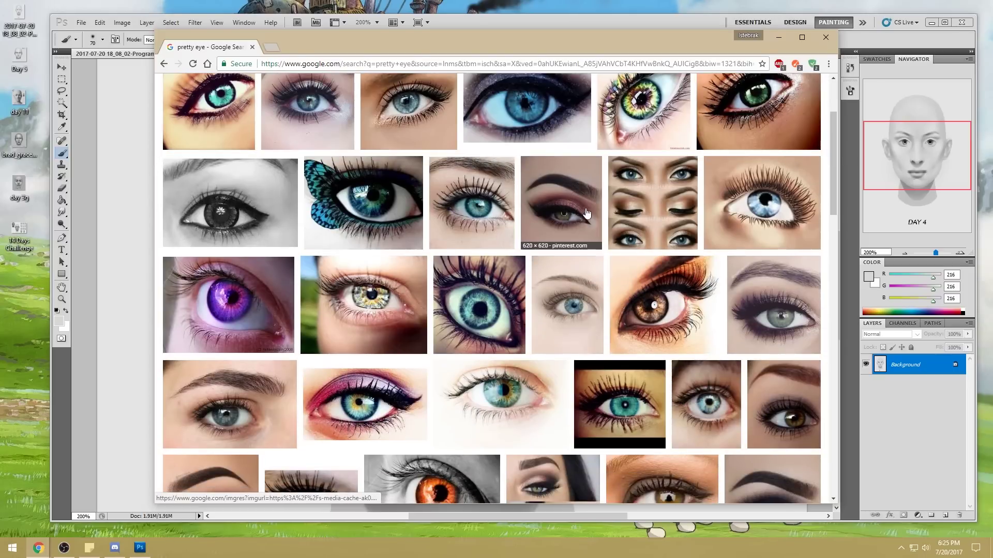
left_click(485, 222)
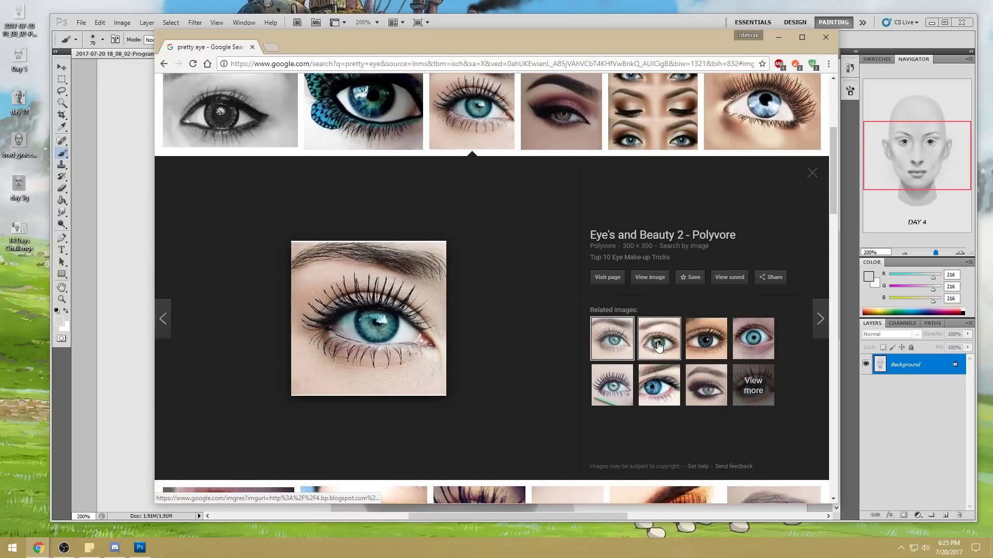
left_click(656, 340)
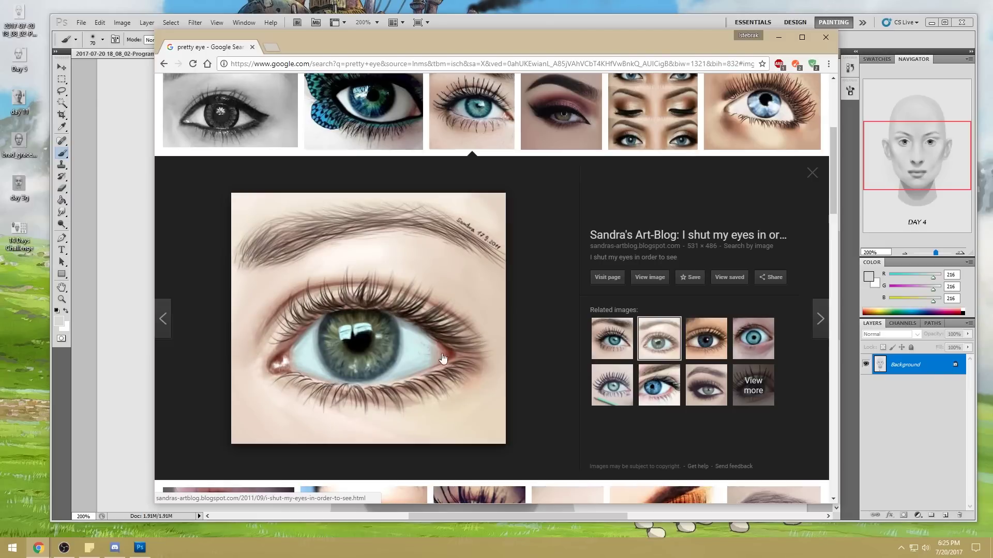
left_click(706, 338)
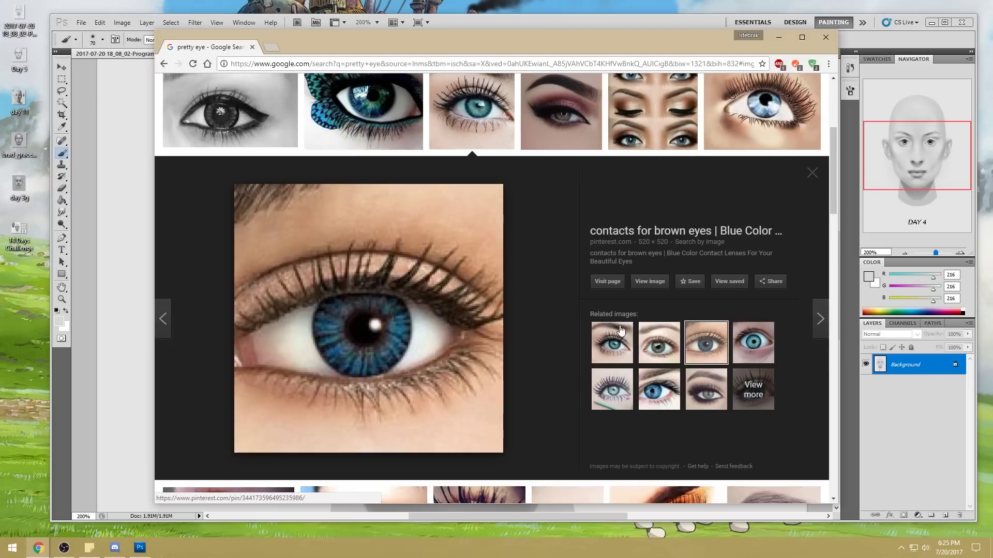
left_click(571, 140)
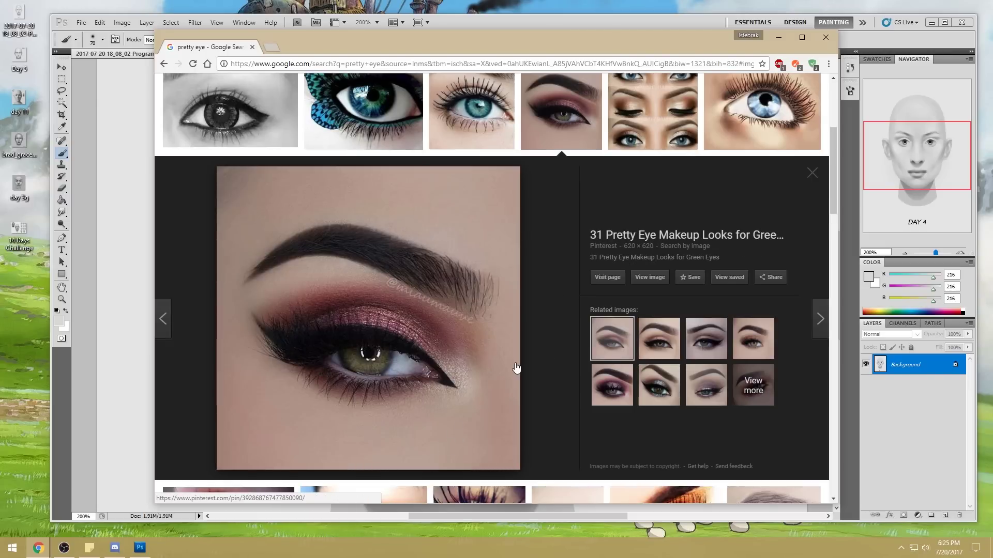
left_click_drag(306, 43, 991, 94)
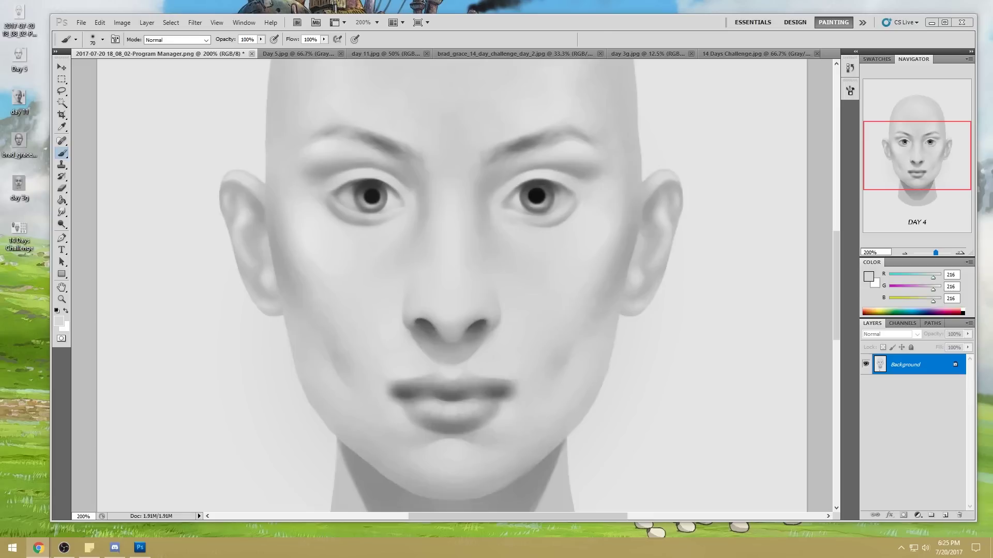
Step: Bring back the browser showing pink-eye-s1-facts.jpg, shrink its window, save the image to the desktop, and close the browser
key("alt+Tab")
left_click_drag(971, 93, 616, 42)
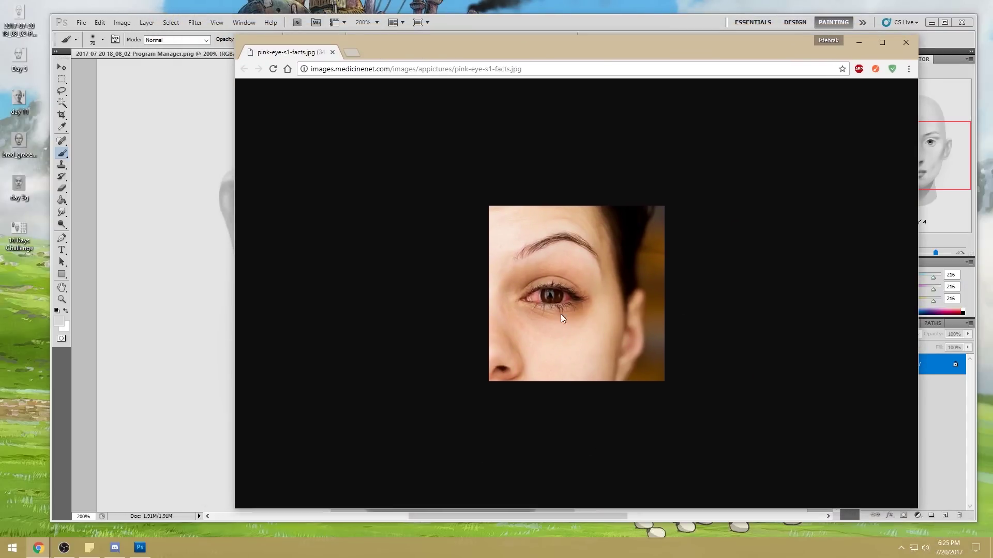
left_click_drag(239, 510, 438, 367)
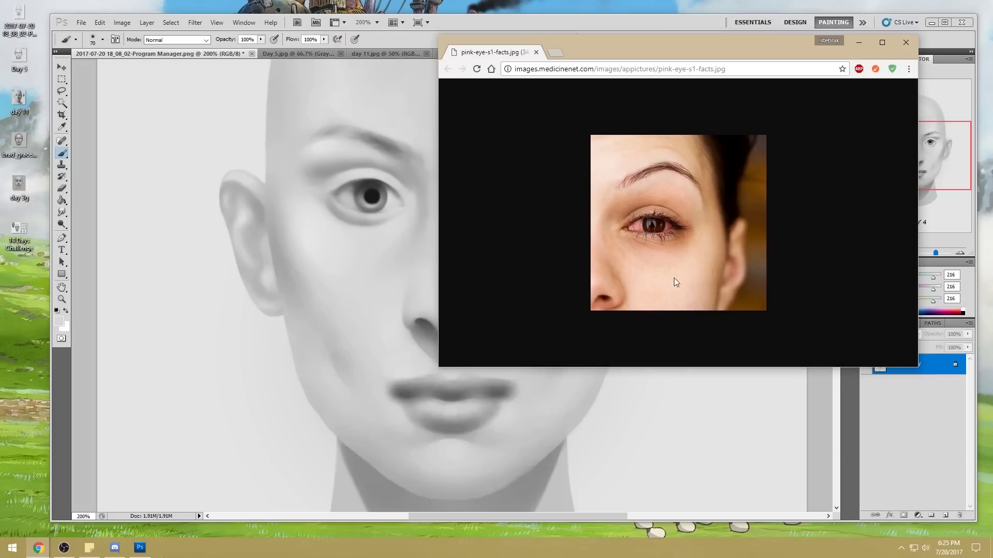
left_click_drag(96, 285, 298, 57)
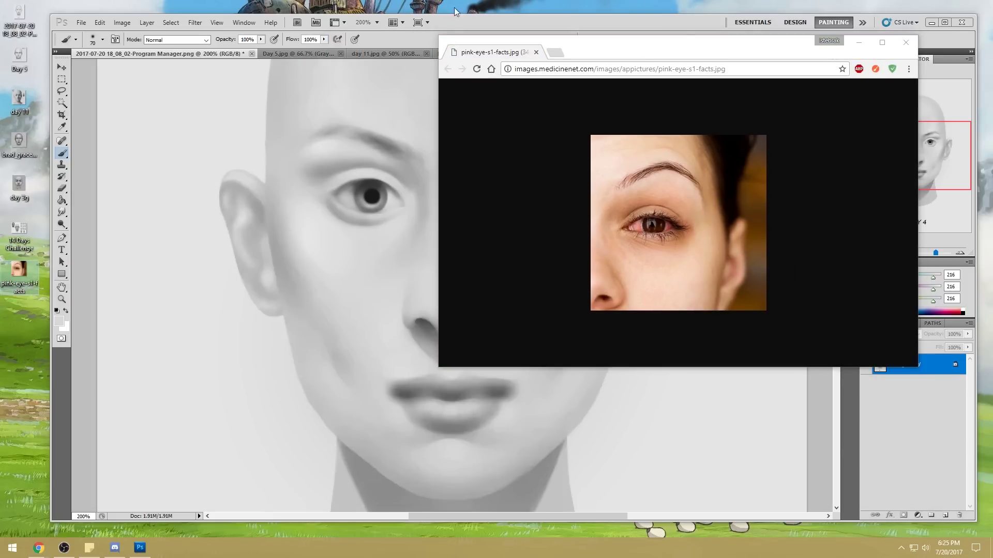
left_click(900, 44)
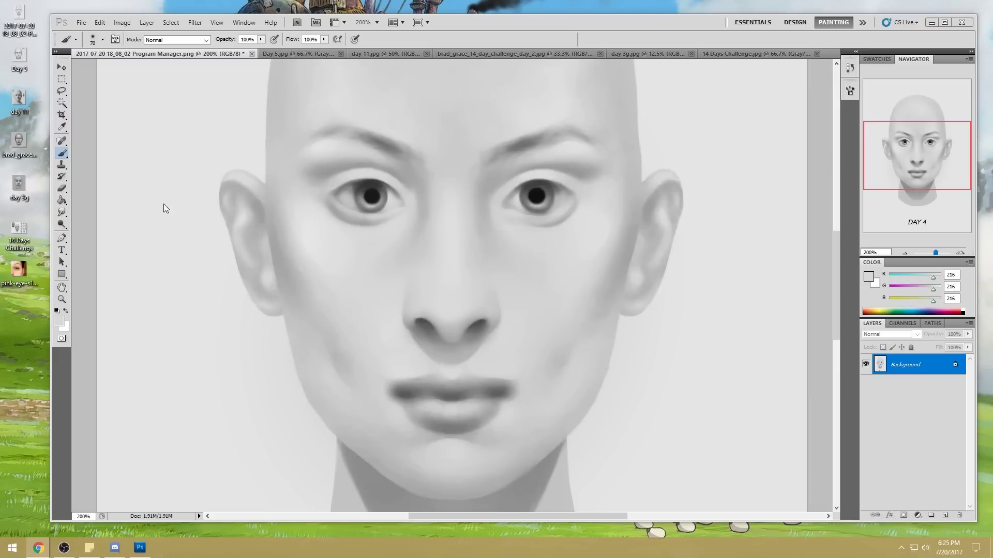
Step: Open pink-eye-s1-facts.jpg from the desktop in Photoshop and desaturate it with Hue/Saturation at Saturation -100
left_click_drag(14, 268, 824, 51)
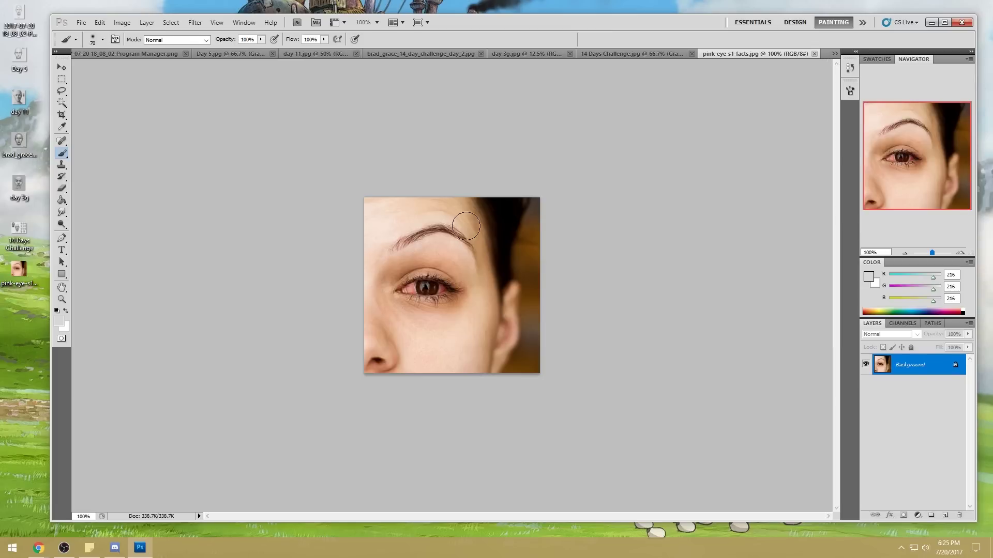
key("ctrl+u")
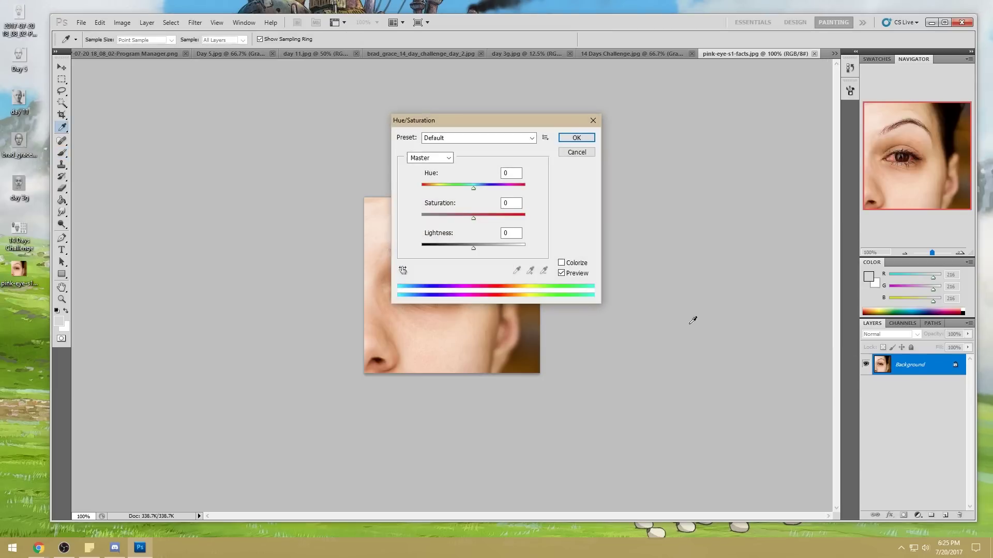
left_click_drag(463, 121, 691, 138)
left_click_drag(699, 233, 646, 233)
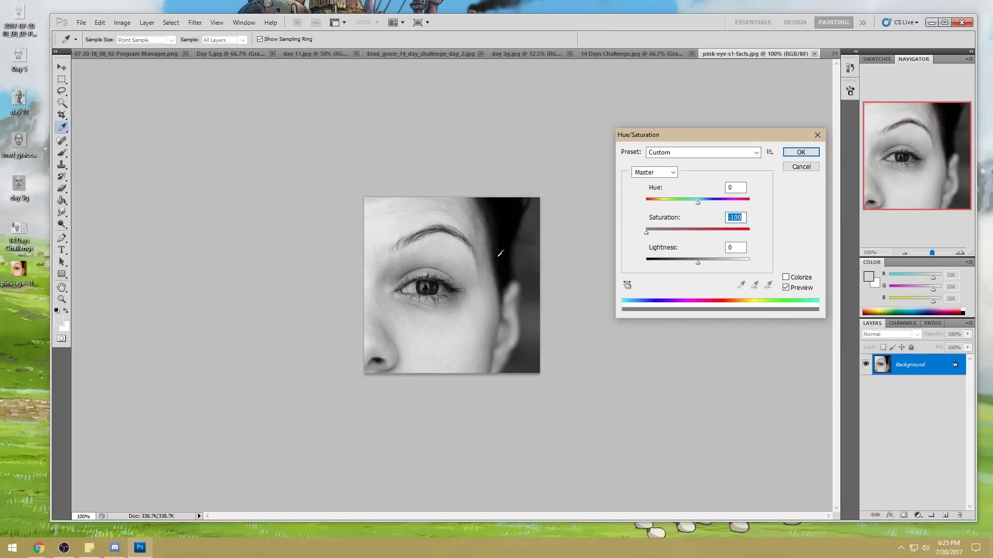
left_click(800, 152)
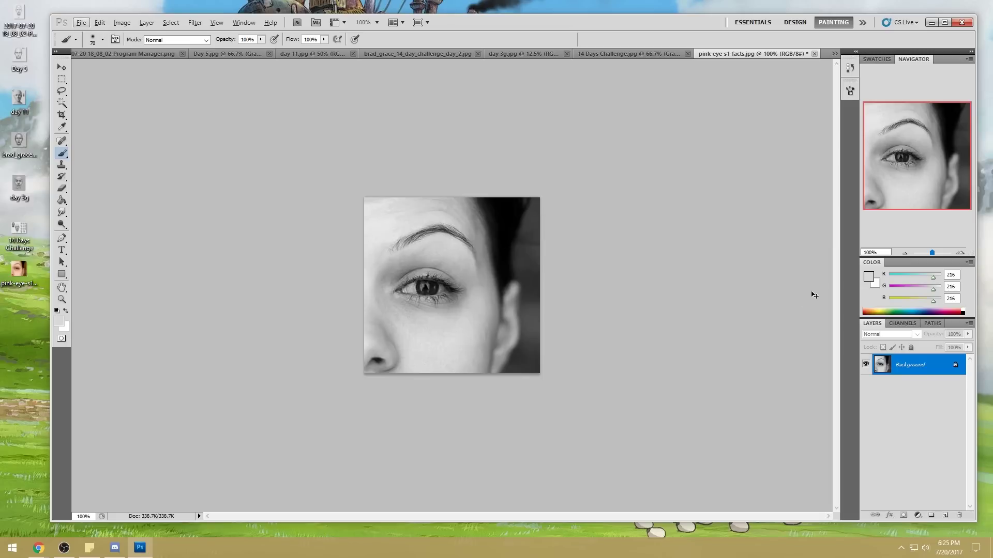
Step: Compare the color and desaturated versions of the eye photo by repeatedly undoing and redoing the Hue/Saturation change
key("ctrl+z")
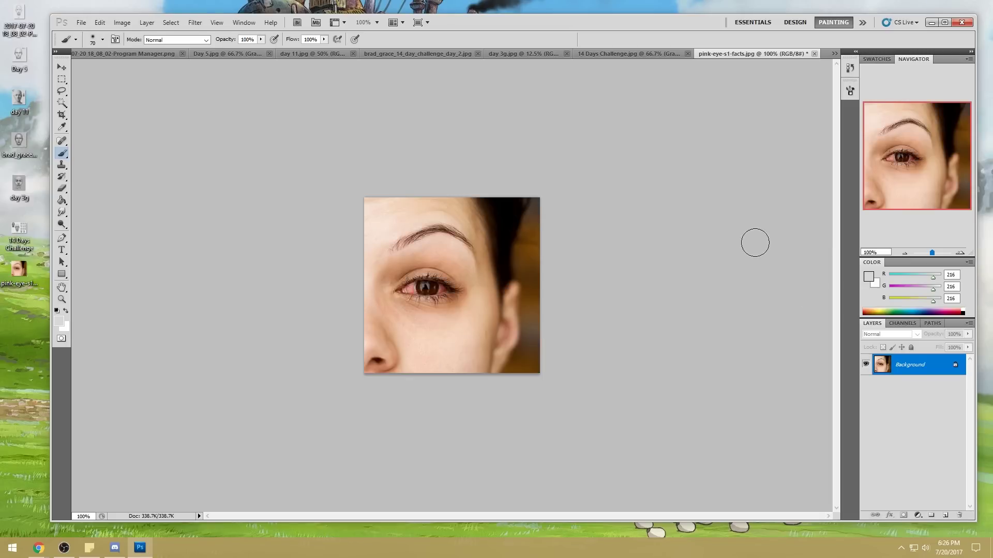
key("ctrl+z")
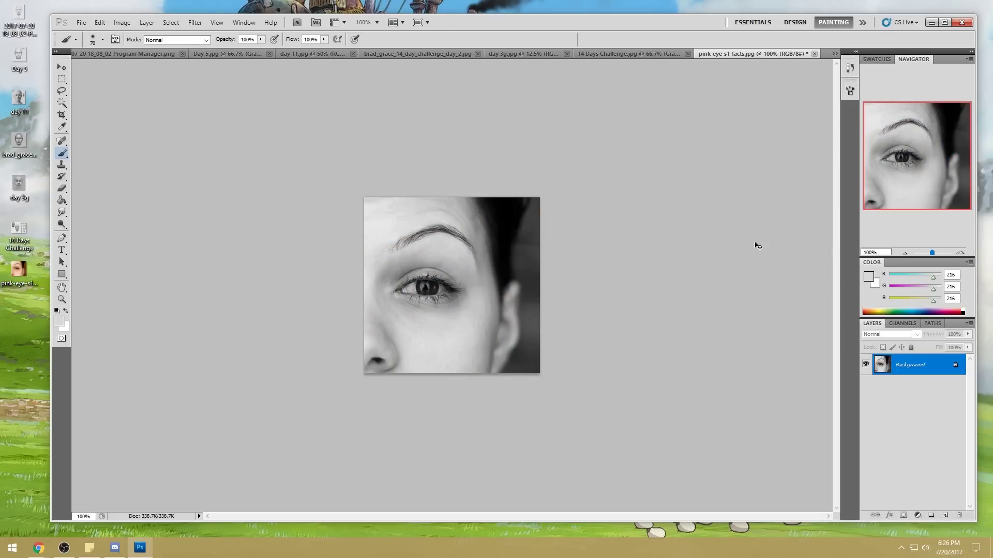
key("ctrl+z")
key("ctrl+z")
Step: Paint the white of the photo's eye with a light gray sampled from the skin near the brow, and sample a dark gray beside the eye
left_click(388, 222, "alt")
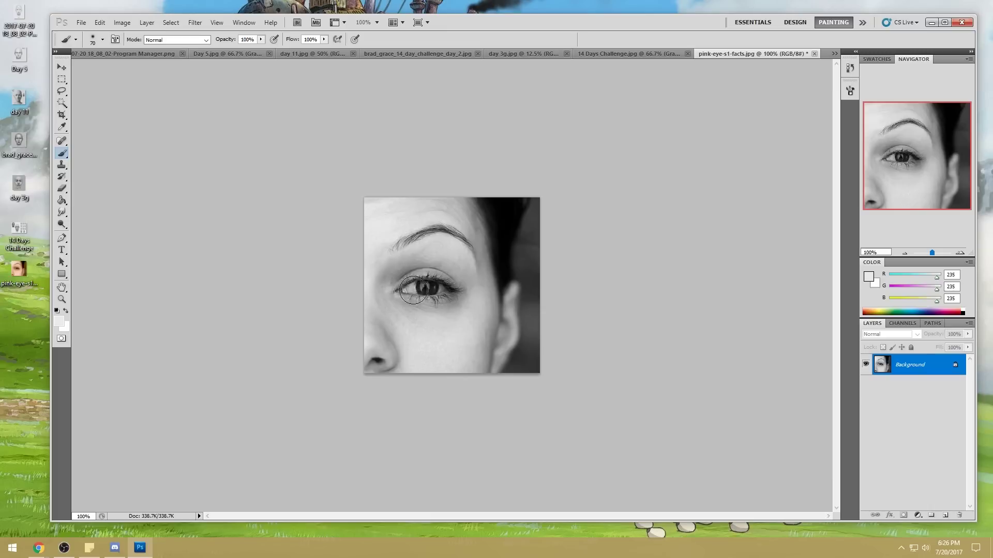
mouse_move(422, 288)
left_mouse_down()
mouse_move(408, 289)
mouse_move(439, 291)
left_mouse_up()
left_click(404, 264, "alt")
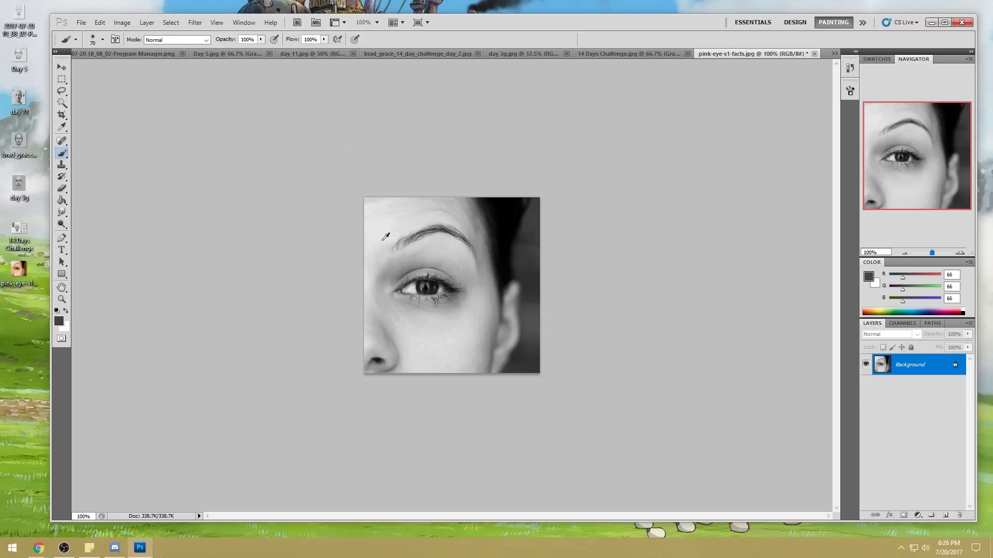
Step: Set the brush to Darken, sample grays from the photo's eye, and try darkening the iris and pupil with near-black
left_click(183, 40)
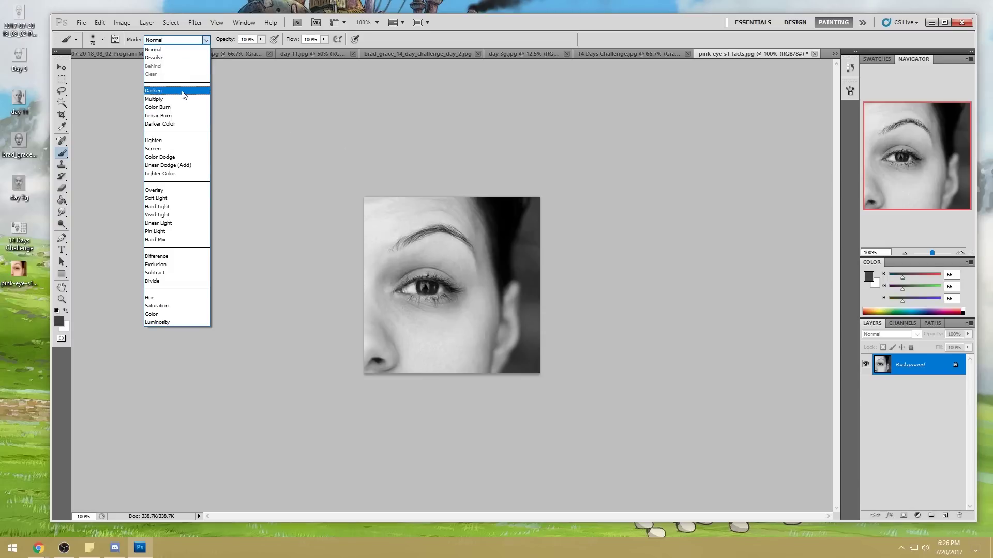
left_click(182, 91)
left_click(417, 281, "alt")
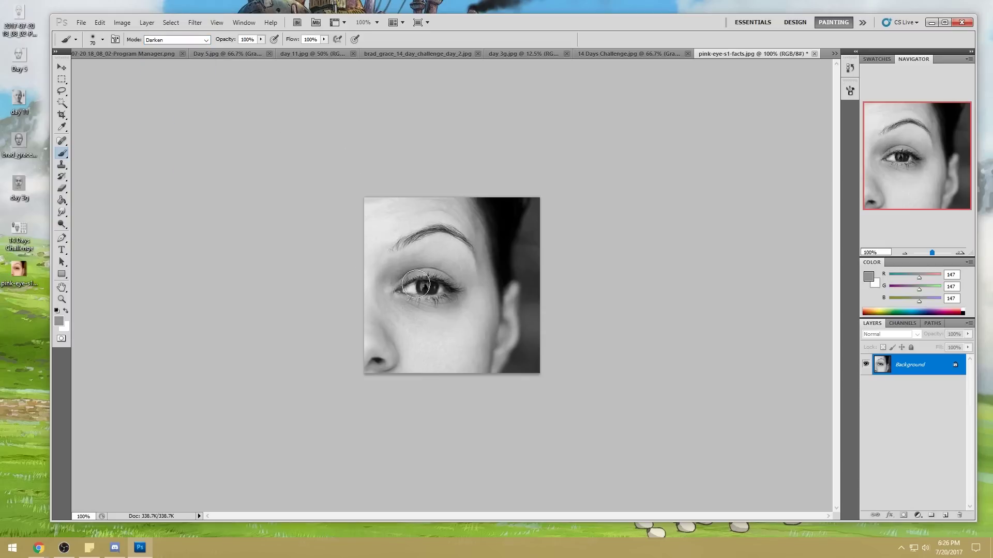
left_click(413, 290, "alt")
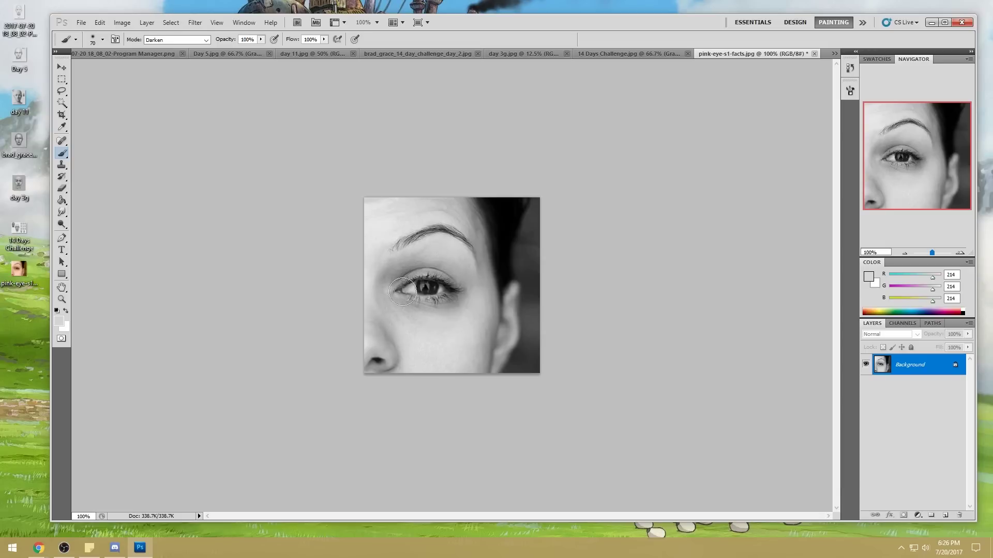
left_click(418, 284, "alt")
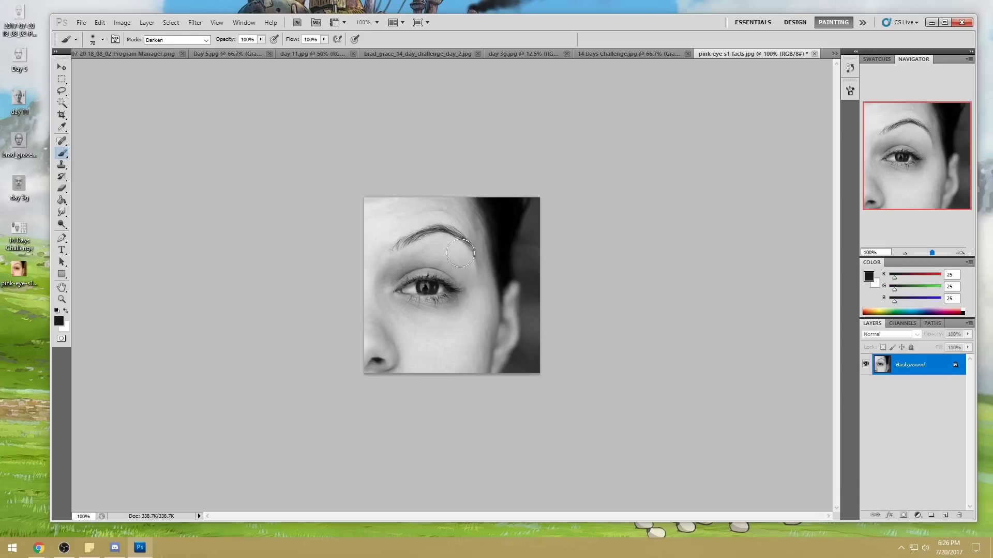
left_click_drag(426, 281, 422, 291)
left_click_drag(420, 279, 425, 287)
key("ctrl+z")
Step: Revert the eye photo to its original state through the history and close it without saving
left_click(850, 67)
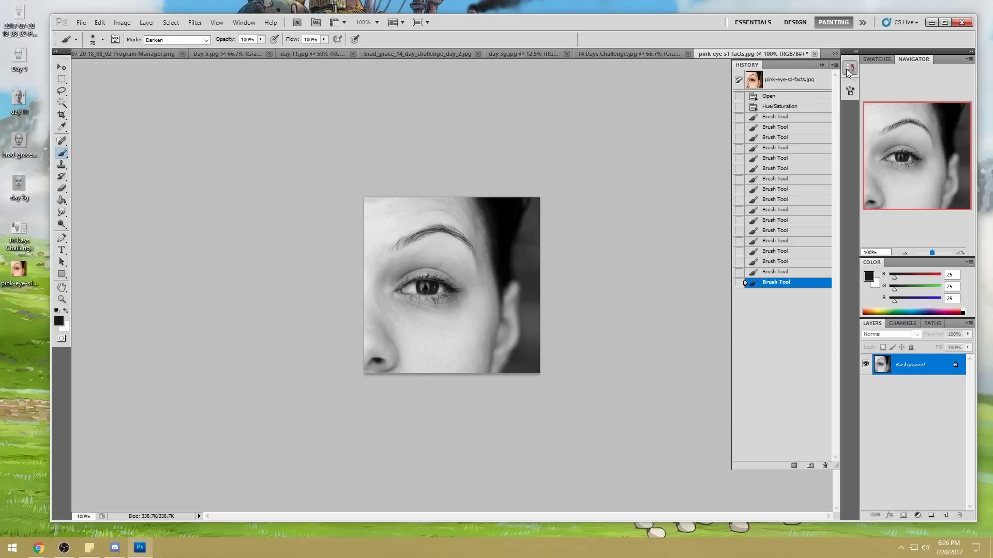
left_click(789, 108)
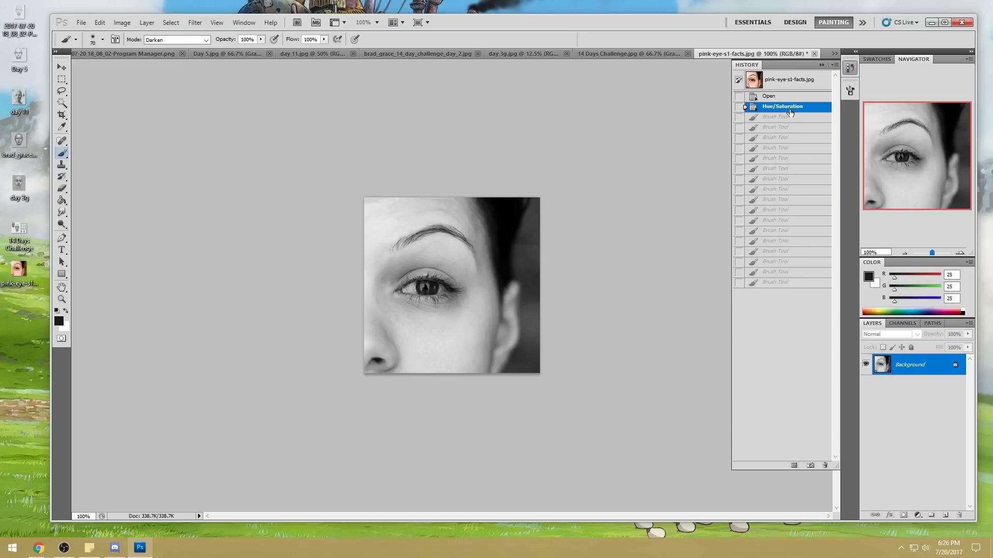
left_click(781, 81)
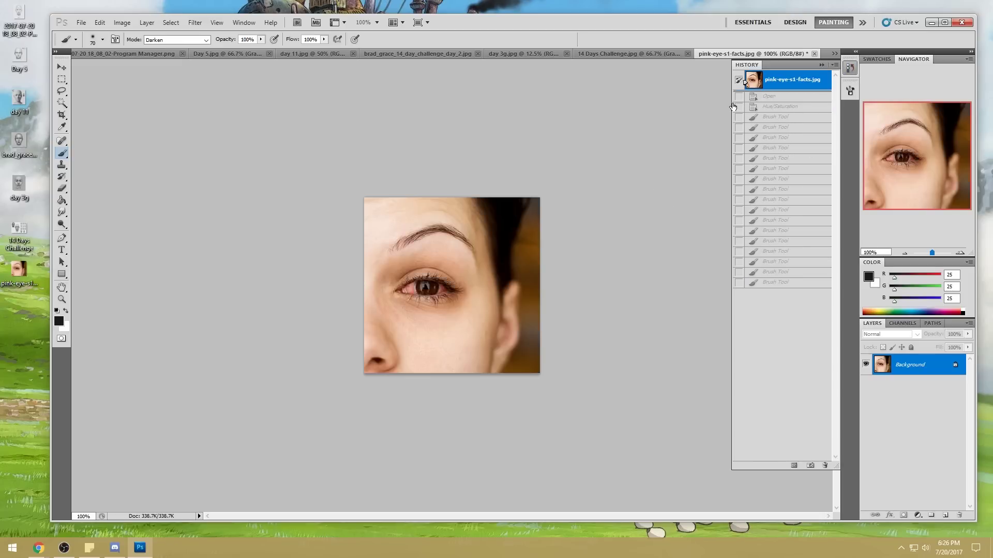
left_click(814, 53)
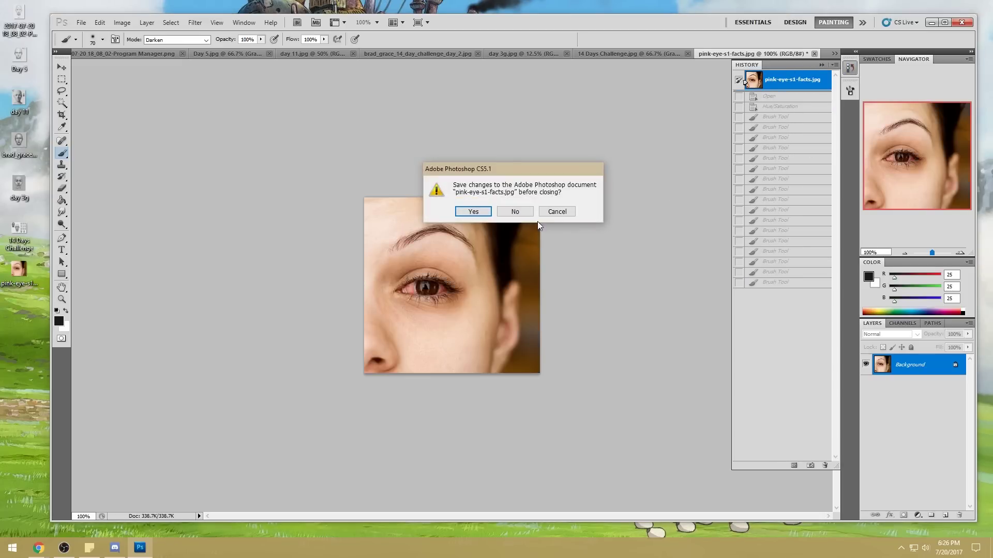
left_click(505, 212)
left_click(820, 64)
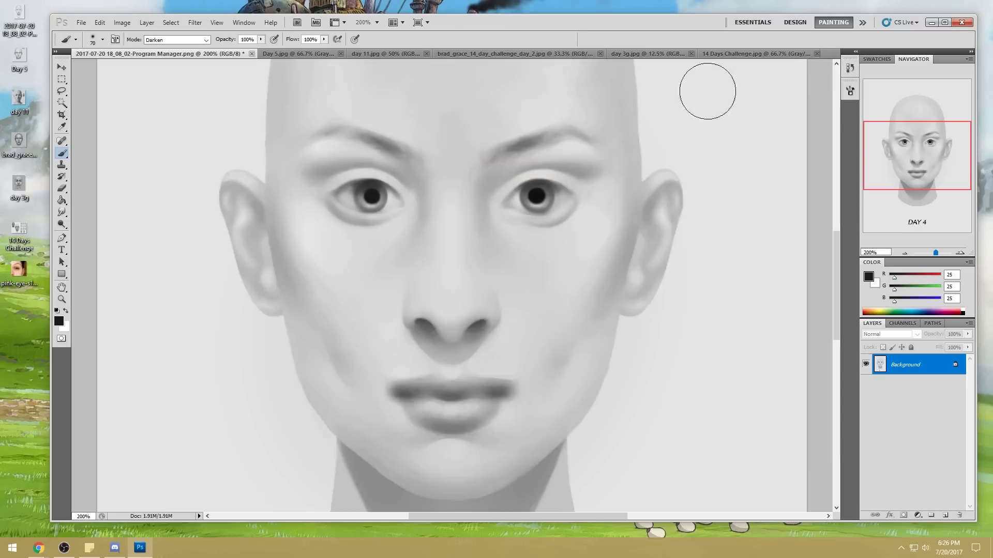
Step: Set the brush to Normal mode and repaint the white of the eye on the image's left with a sampled light gray, brush size 35
left_click(391, 193, "alt")
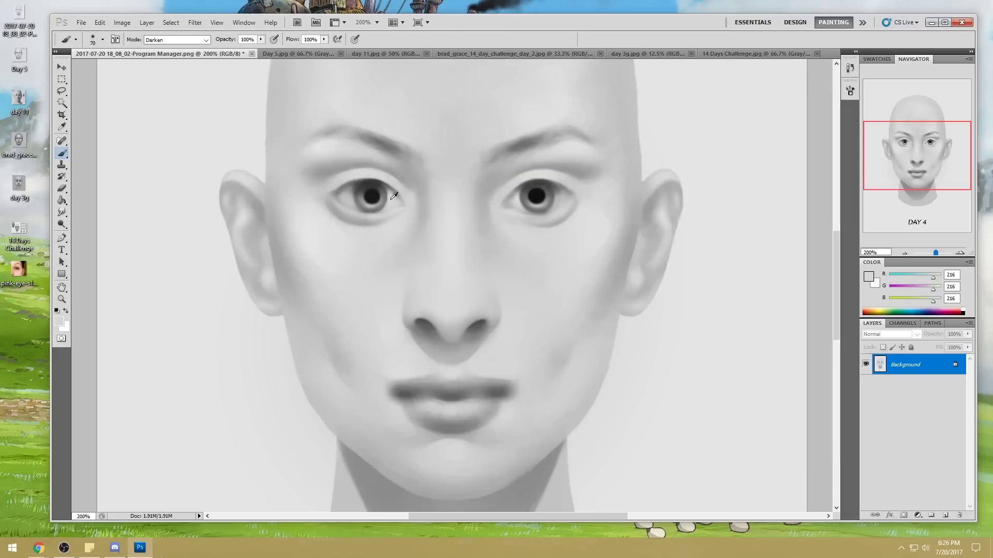
left_click(206, 40)
left_click(202, 49)
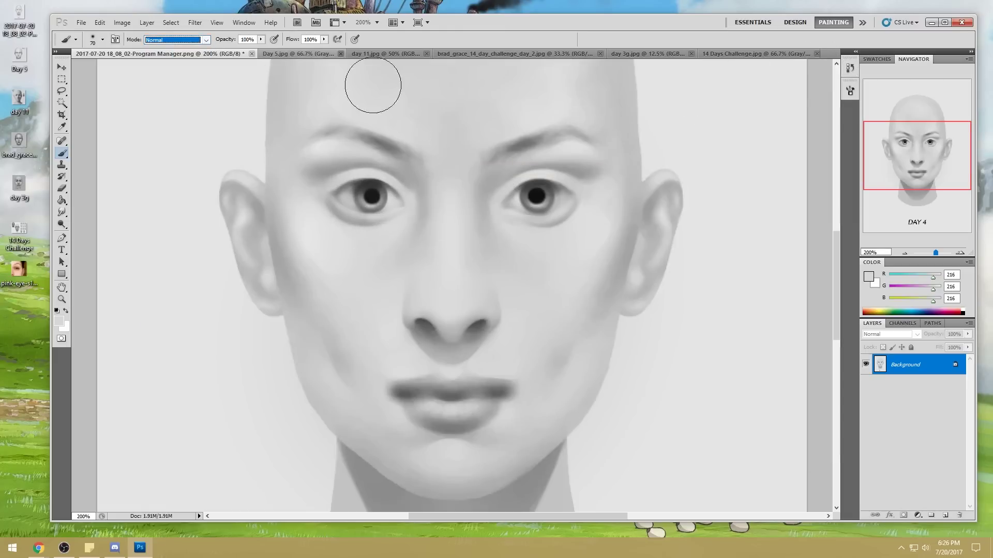
left_click(319, 228, "alt")
key("bracketleft")
key("bracketleft")
key("bracketleft")
key("bracketleft")
left_click_drag(362, 209, 345, 201)
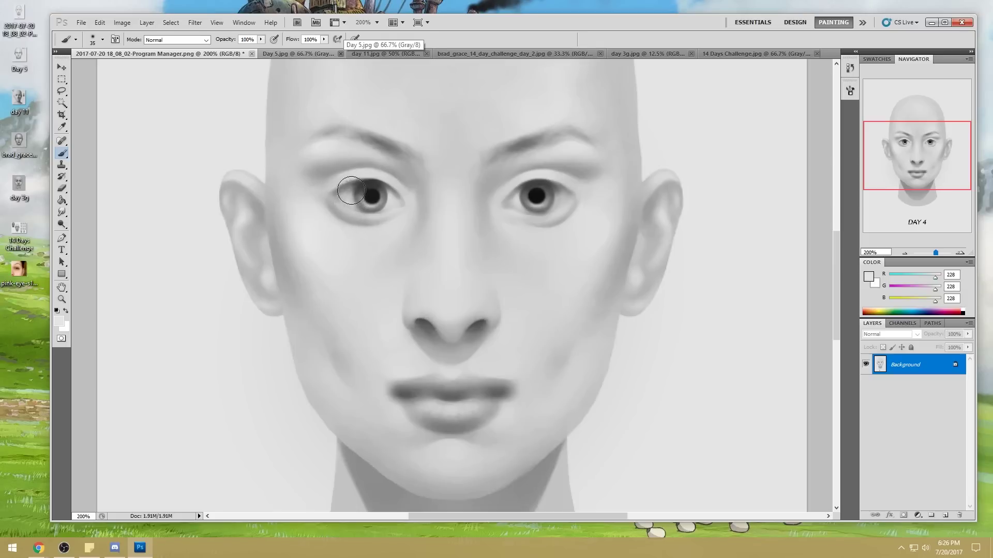
Step: Blend the outer white and lower edge of the same eye with sampled grays and a size 45 brush
key("bracketright")
key("bracketright")
left_click(348, 200, "alt")
left_click(350, 192)
left_click_drag(350, 197, 352, 212)
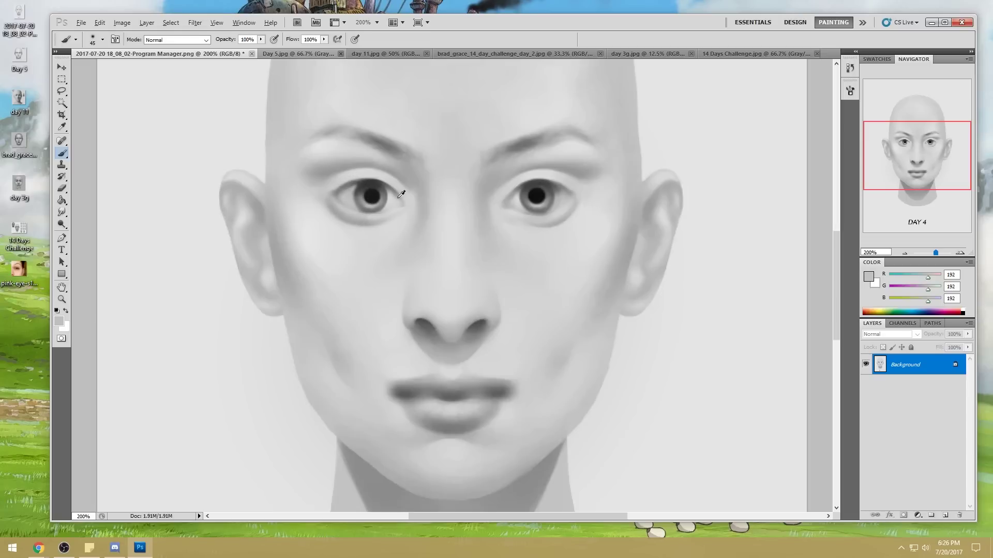
left_click(394, 197, "alt")
left_click(374, 180, "alt")
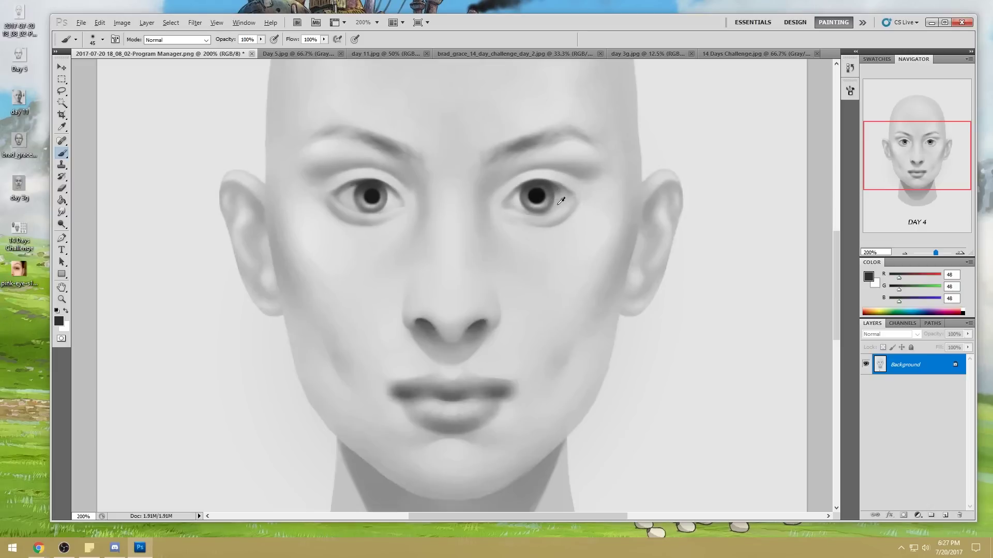
Step: Clean up the white on both sides of the iris in the other eye with a light gray sampled near its brow
left_click(576, 141, "alt")
key("bracketleft")
key("bracketleft")
key("bracketleft")
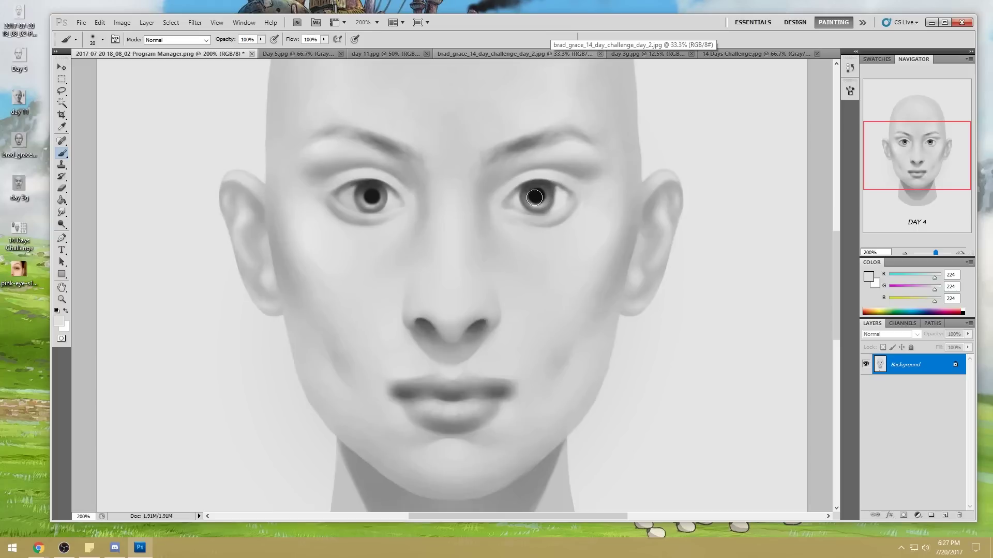
key("bracketright")
left_click_drag(522, 202, 516, 207)
left_click(553, 194)
Step: Darken the upper part of both irises under the lids with a sampled near-black
left_click(552, 189, "alt")
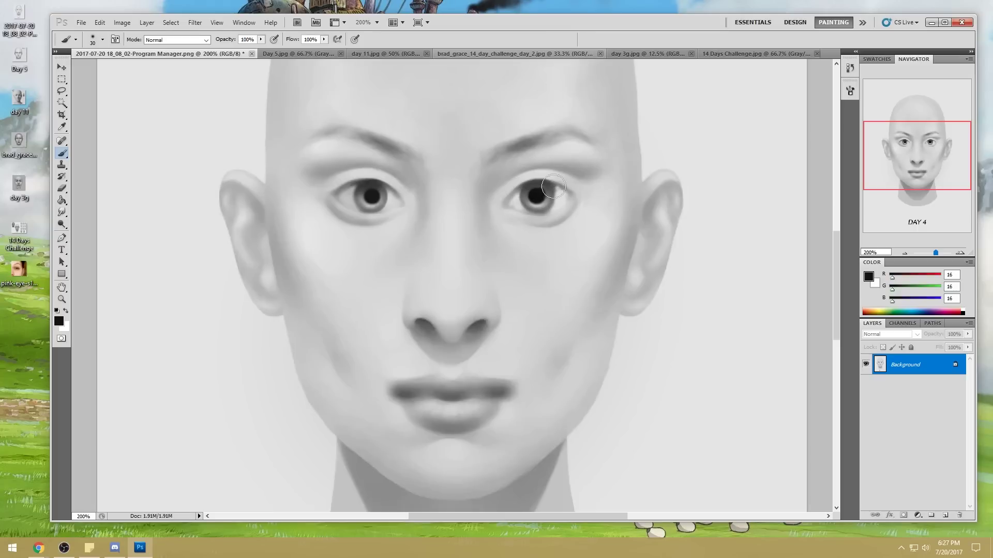
left_click_drag(554, 192, 567, 179)
left_click(545, 210)
mouse_move(371, 184)
left_mouse_down()
mouse_move(359, 209)
mouse_move(366, 183)
mouse_move(370, 211)
mouse_move(364, 186)
mouse_move(360, 211)
mouse_move(378, 188)
left_mouse_up()
key("ctrl+z")
mouse_move(380, 187)
left_mouse_down()
mouse_move(367, 219)
mouse_move(377, 180)
left_mouse_up()
Step: Try the brush at 63% opacity, restore it to 100%, and dab a light gray catchlight onto each pupil
left_click(261, 39)
left_click_drag(253, 51, 241, 50)
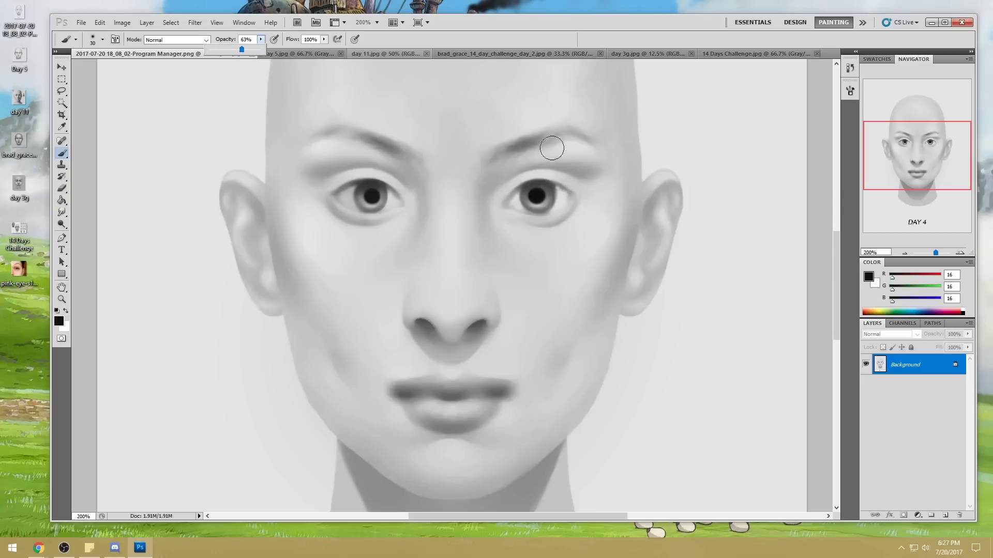
left_click(548, 186, "alt")
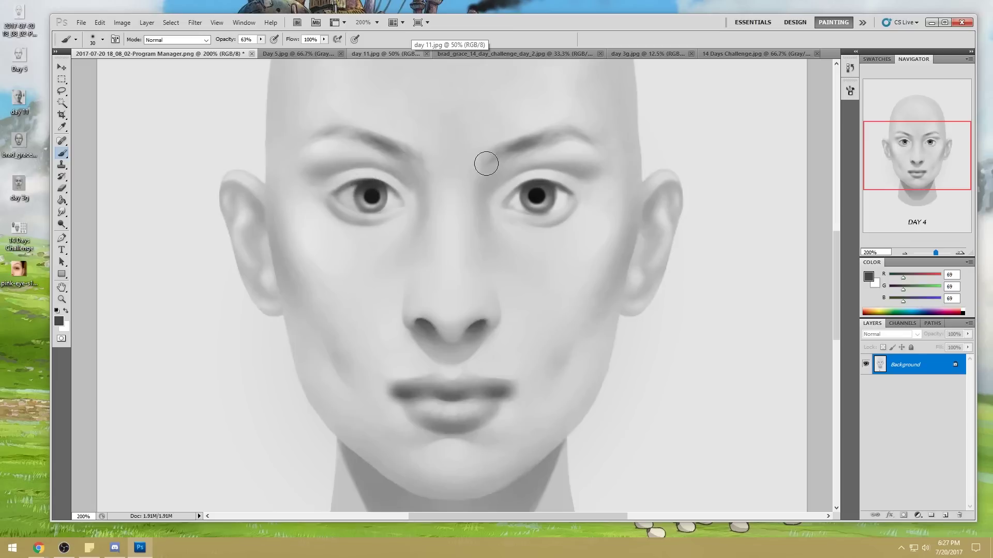
left_click(558, 197, "alt")
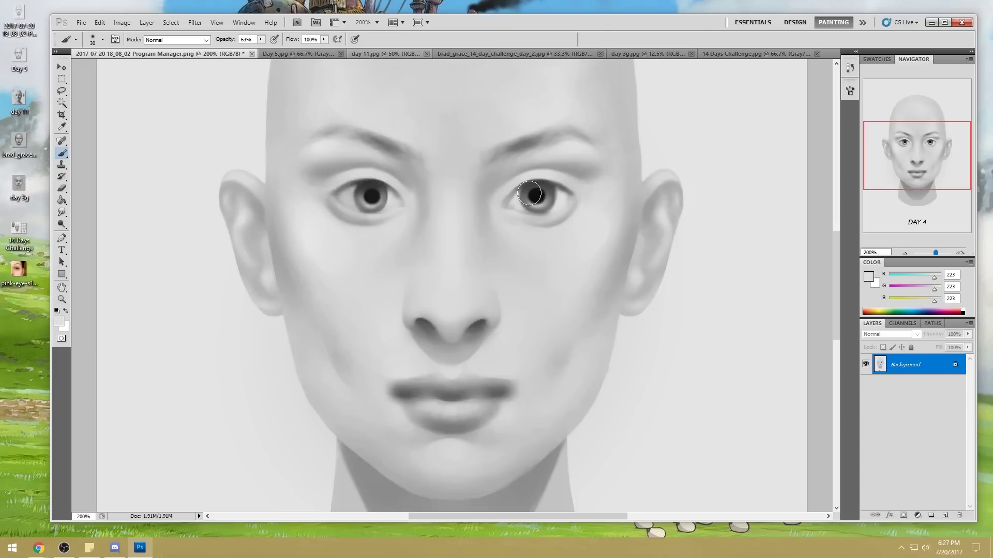
left_click(260, 39)
left_click_drag(262, 50, 282, 49)
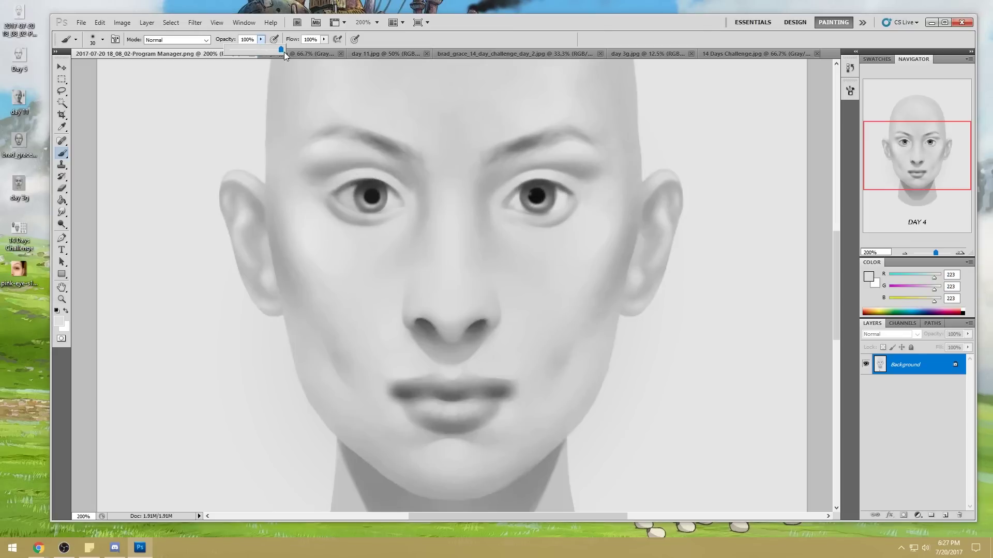
left_click(531, 193)
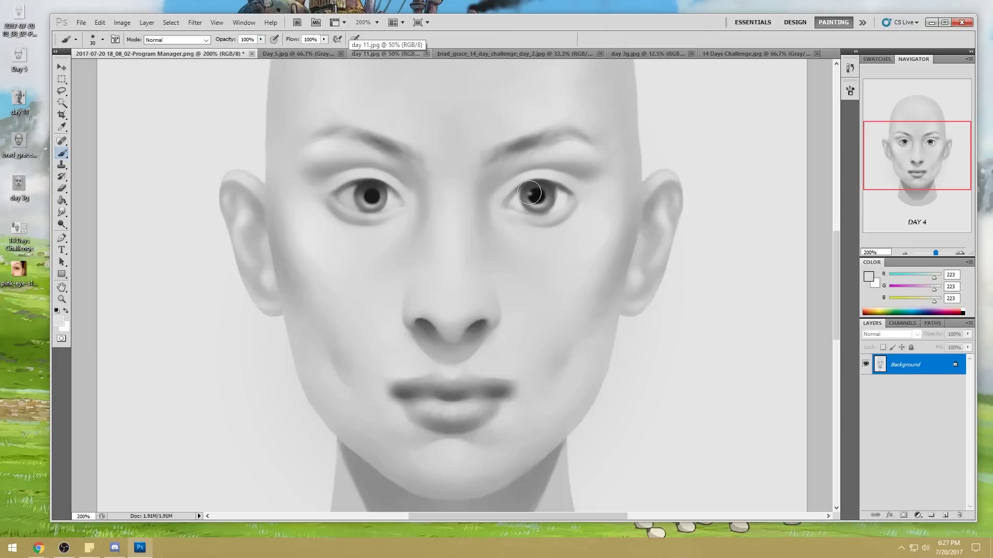
left_click(365, 191)
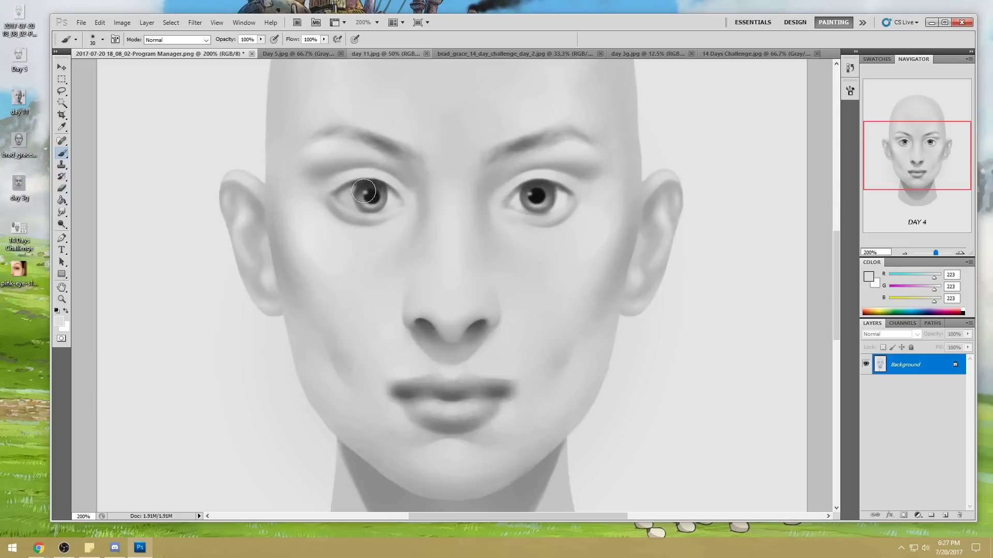
Step: Sharpen the eyes using the Sharpen tool at 50% strength with a size 45 tip
left_click(61, 212)
left_click(89, 224)
key("bracketleft")
key("bracketleft")
key("bracketleft")
key("bracketleft")
key("bracketleft")
key("bracketleft")
key("bracketleft")
key("bracketleft")
key("bracketleft")
key("bracketleft")
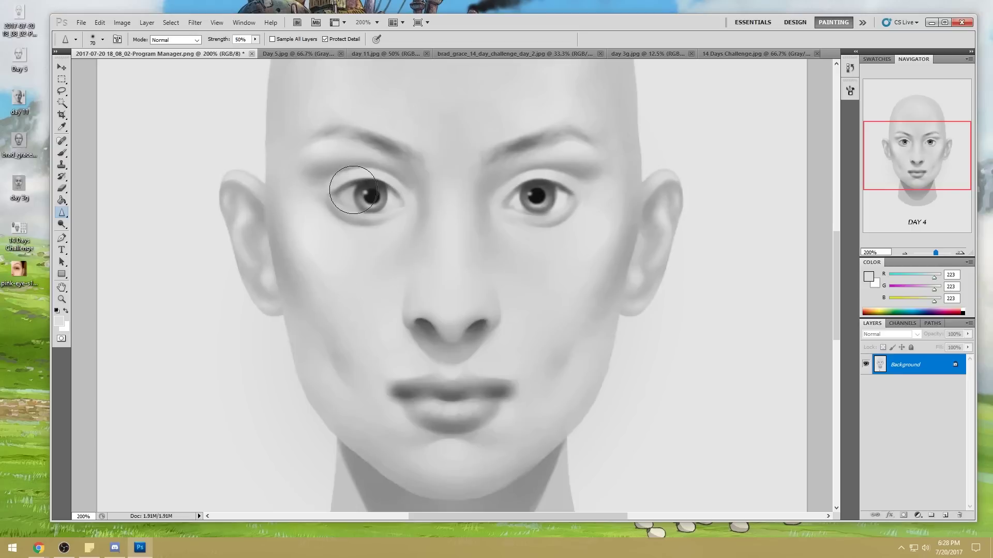
key("bracketleft")
key("h")
left_click(524, 261)
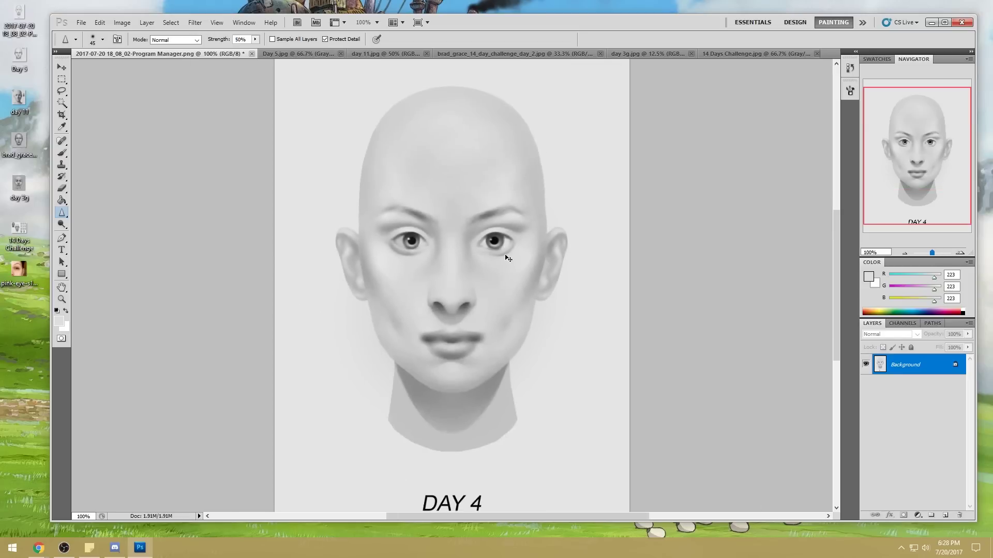
key("ctrl+minus")
Step: Shade the inner eye sockets below the brows with sampled mid-grays, using a size 60 brush in Darken mode at 58% opacity
key("v")
key("b")
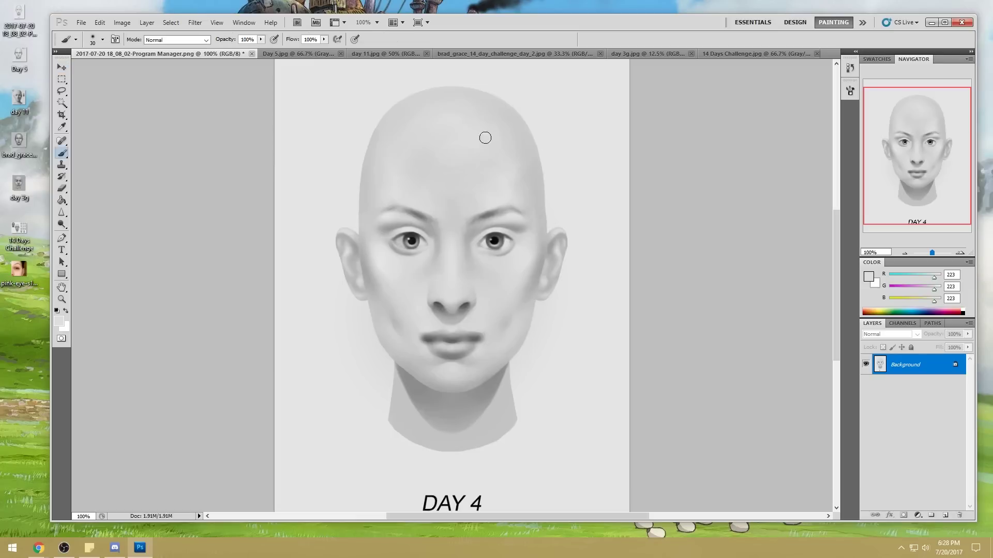
key("bracketright")
key("bracketright")
key("bracketleft")
key("bracketleft")
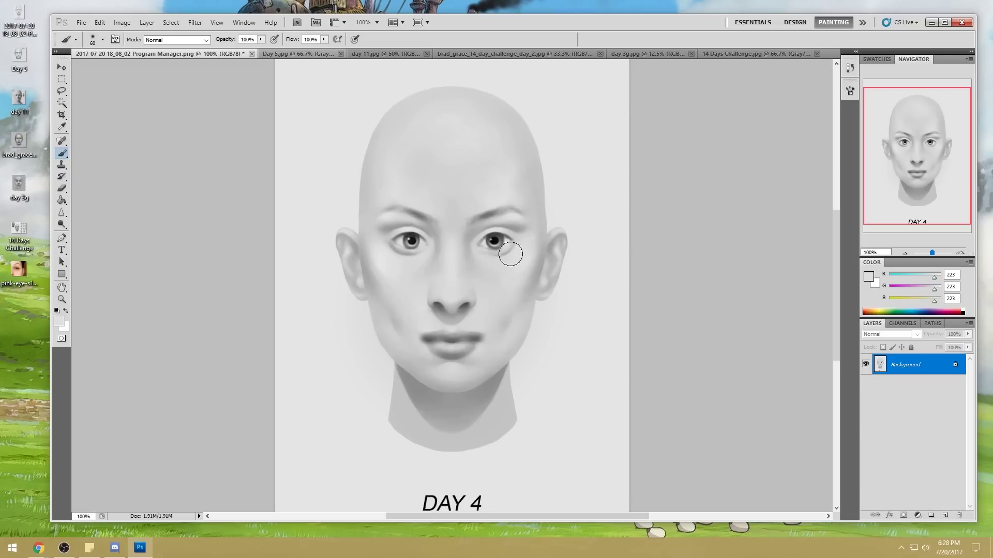
left_click(480, 228, "alt")
left_click(176, 39)
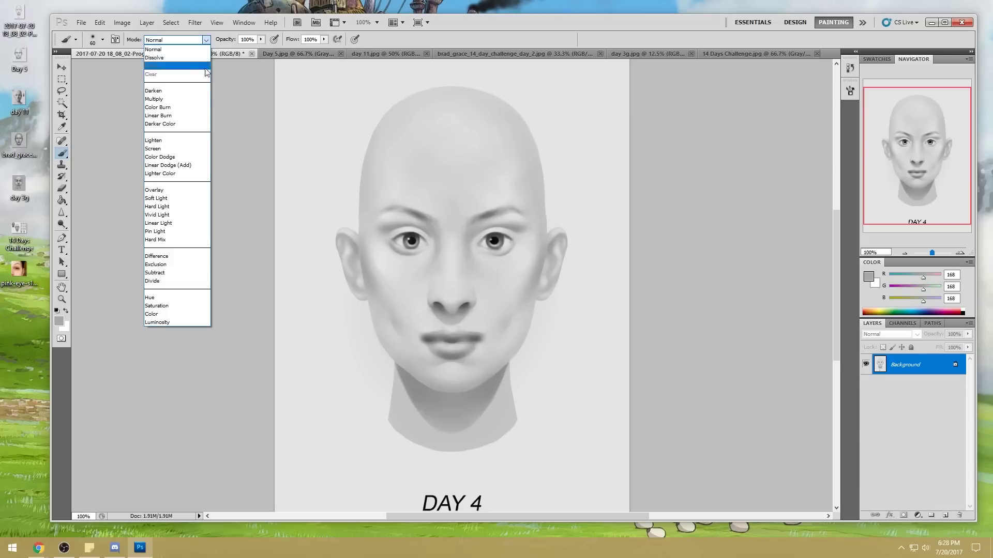
left_click(181, 91)
left_click(503, 221, "alt")
left_click(261, 40)
left_click(490, 220)
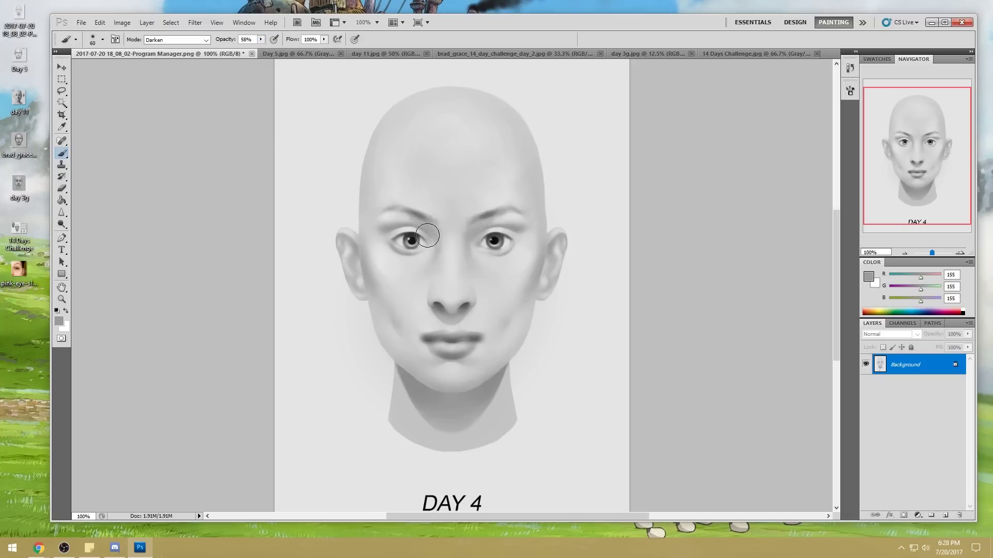
Step: Copy the whole corrected canvas, revert the document to its original snapshot, and paste the copy in place as a new layer
key("ctrl+a")
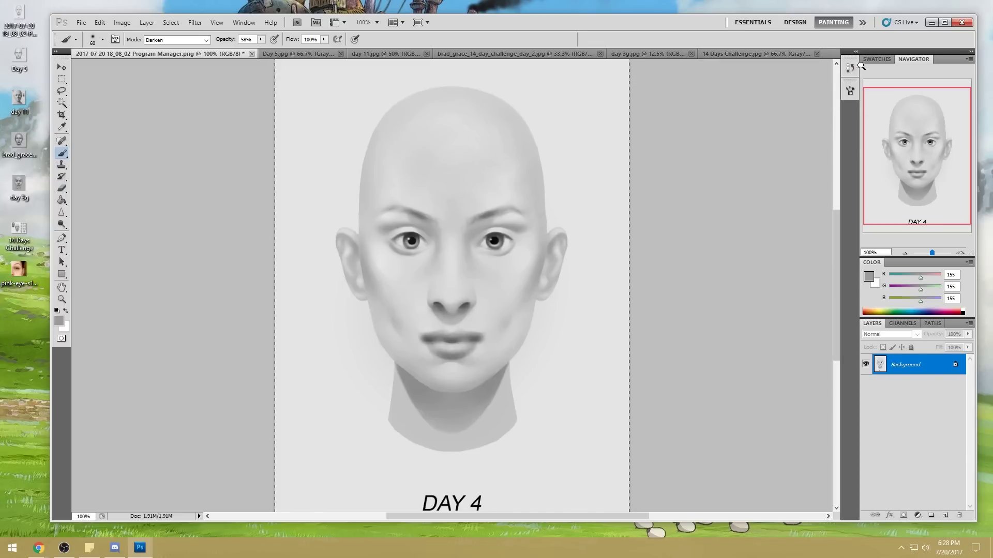
left_click(853, 68)
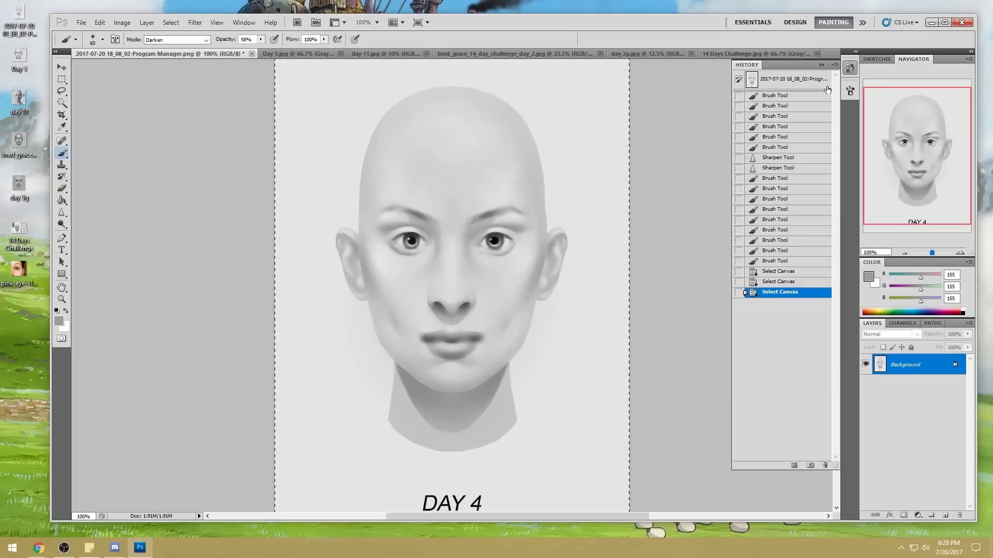
left_click(778, 83)
key("ctrl+shift+v")
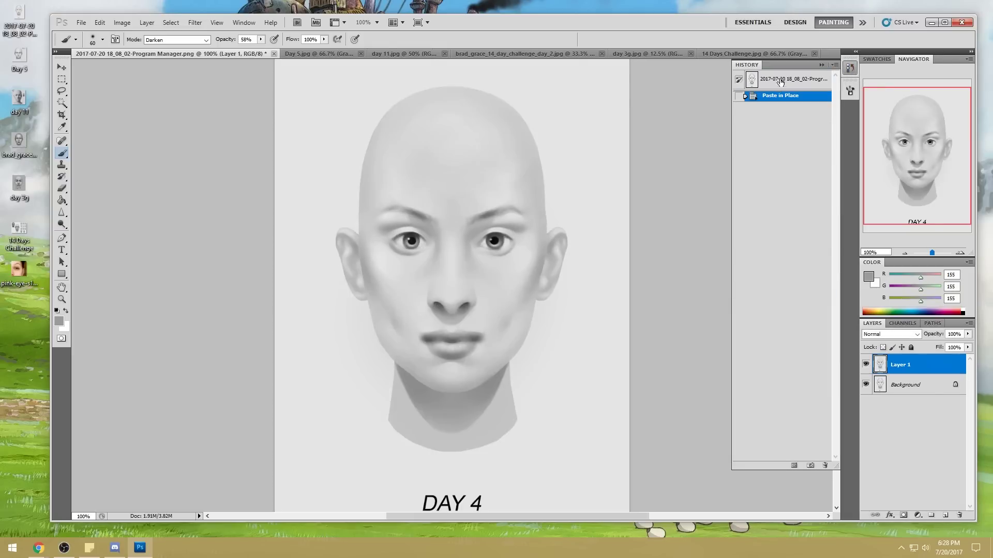
left_click(819, 64)
Step: Compare the original and corrected portraits by repeatedly hiding and showing the pasted layer
left_click(866, 365)
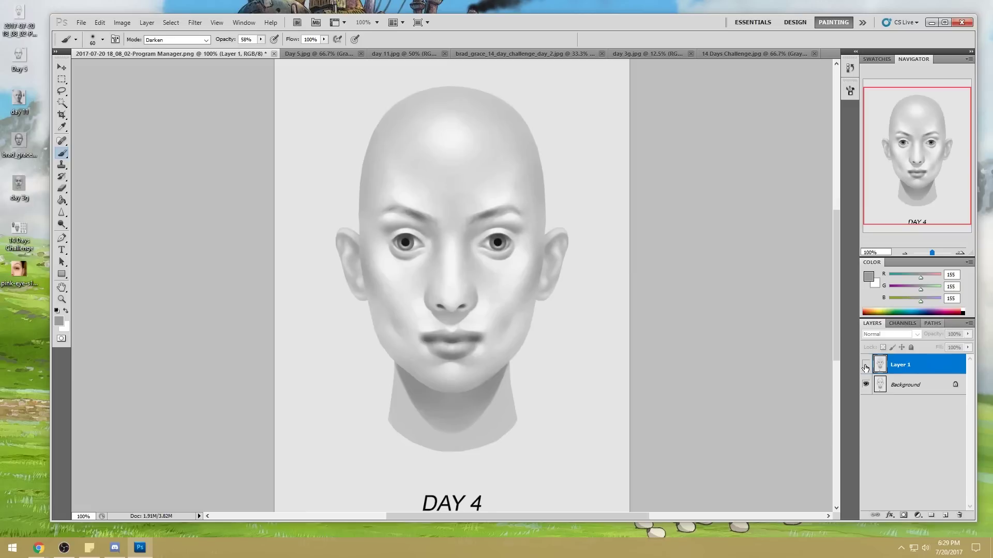
mouse_move(562, 424)
left_mouse_down()
mouse_move(541, 348)
mouse_move(574, 417)
left_mouse_up()
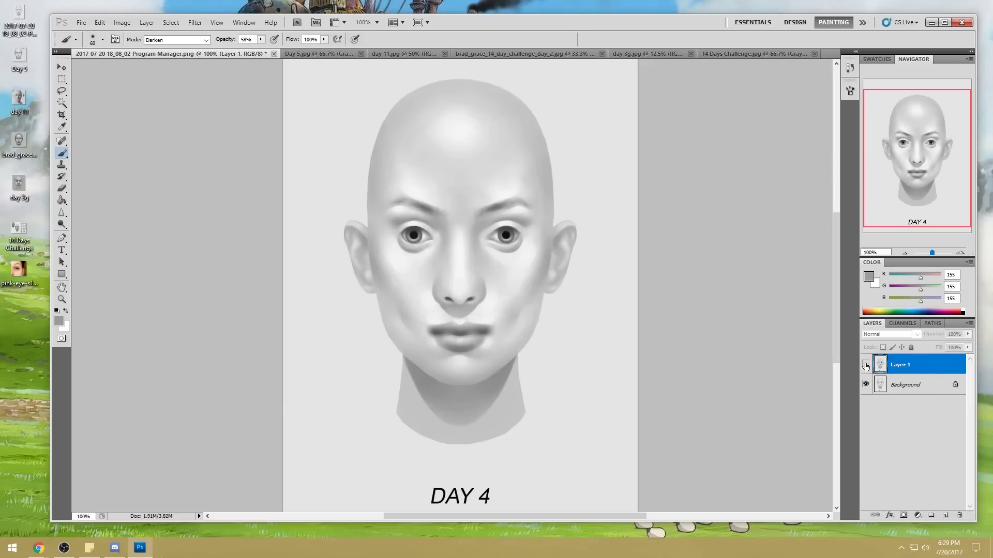
left_click(866, 366)
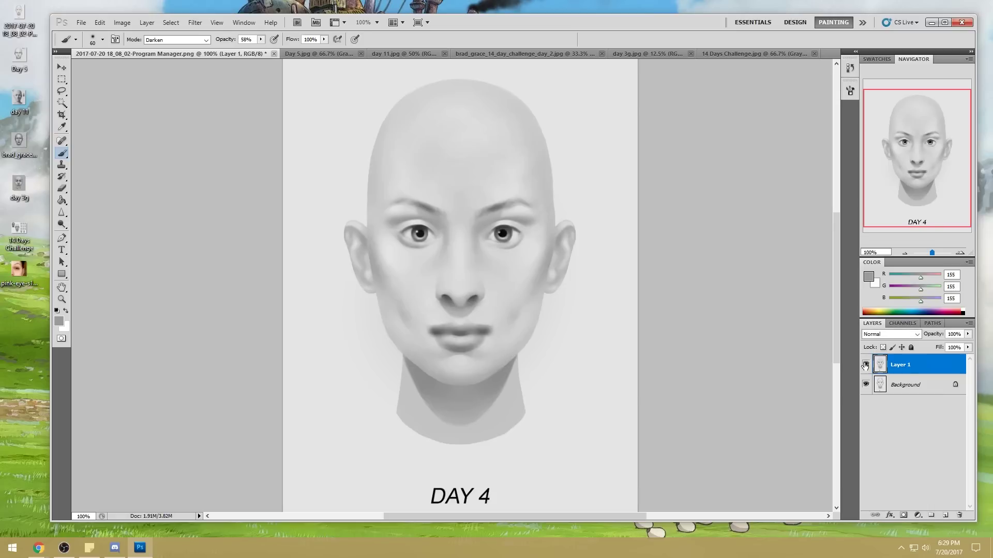
left_click(865, 366)
left_click(866, 366)
left_click(866, 366)
left_click(866, 366)
left_click(866, 366)
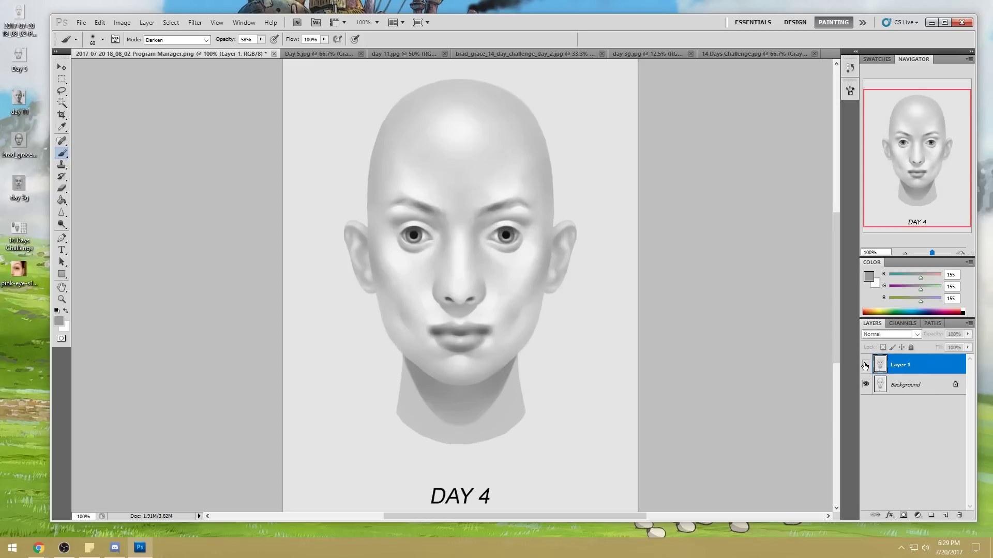
Step: Show the corrected layer, merge it into the background, and close the DAY 4 document with its changes saved
left_click(866, 366)
right_click(942, 368)
left_click(895, 344)
left_click(252, 53)
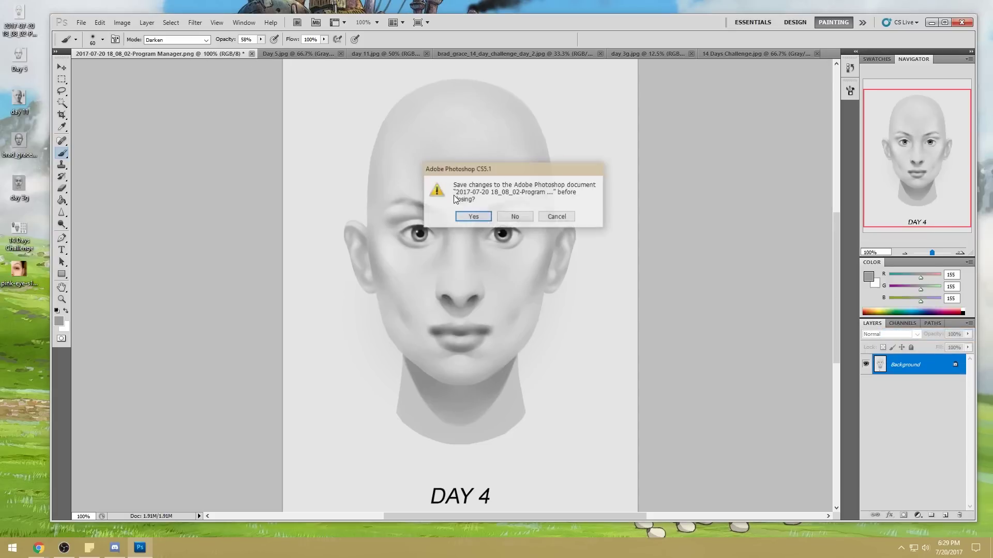
left_click(475, 222)
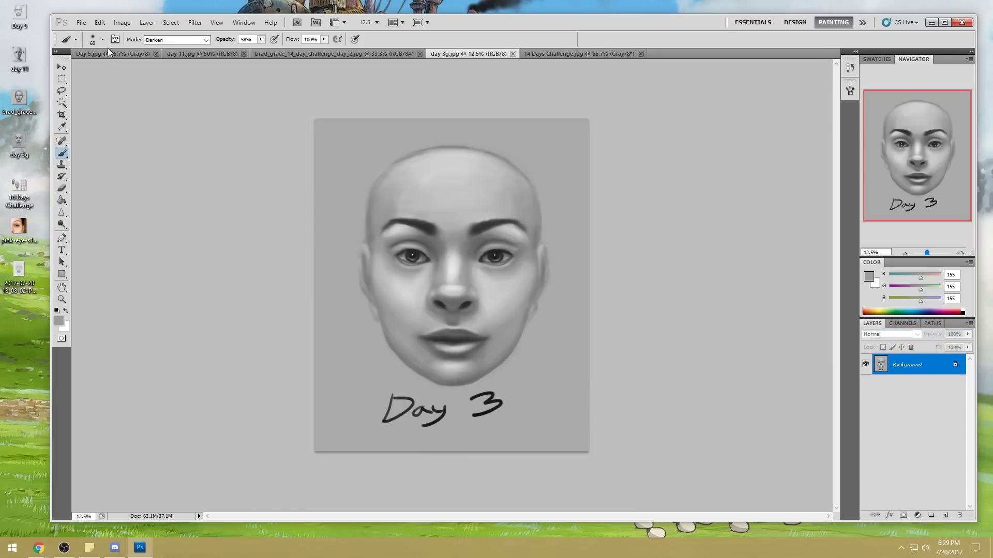
Step: Open Day 5.jpg in the Liquify filter and nudge the outer corners of both eyes inward with brush size 181
left_click(110, 55)
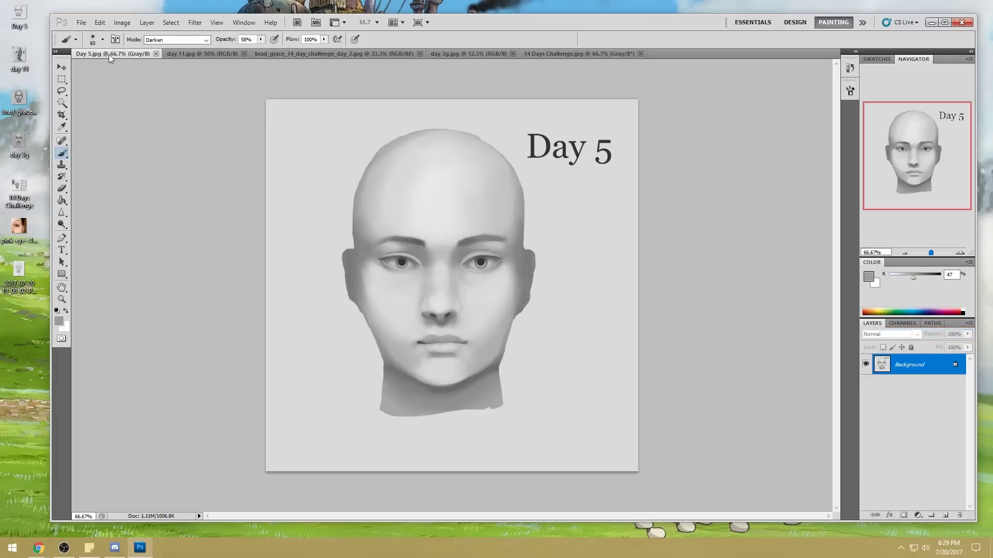
left_click(195, 23)
left_click(251, 82)
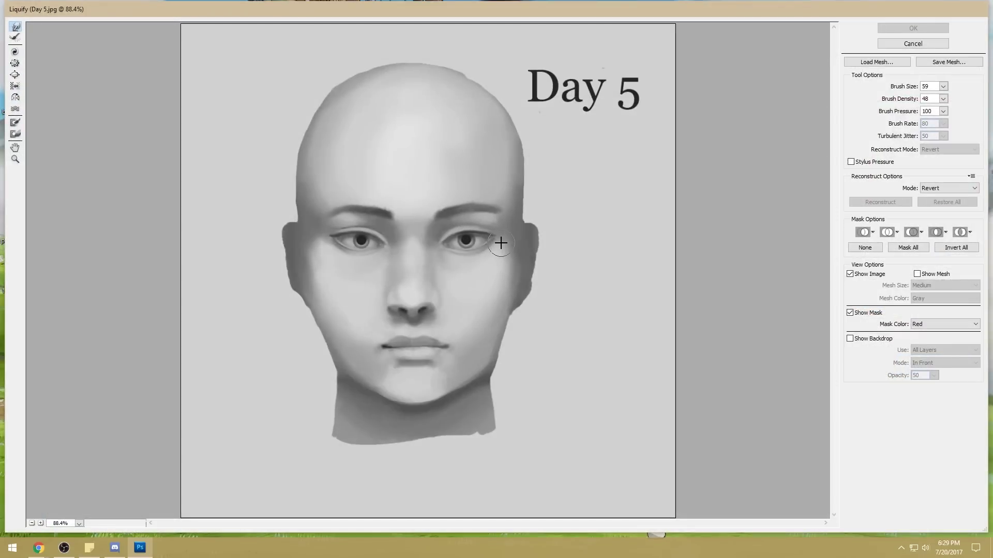
left_click(944, 87)
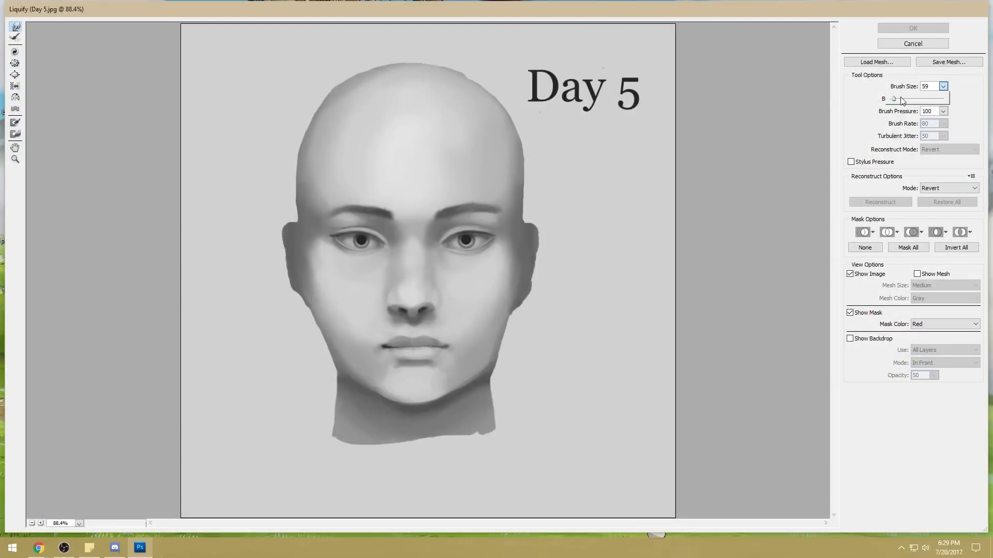
left_click_drag(901, 101, 897, 102)
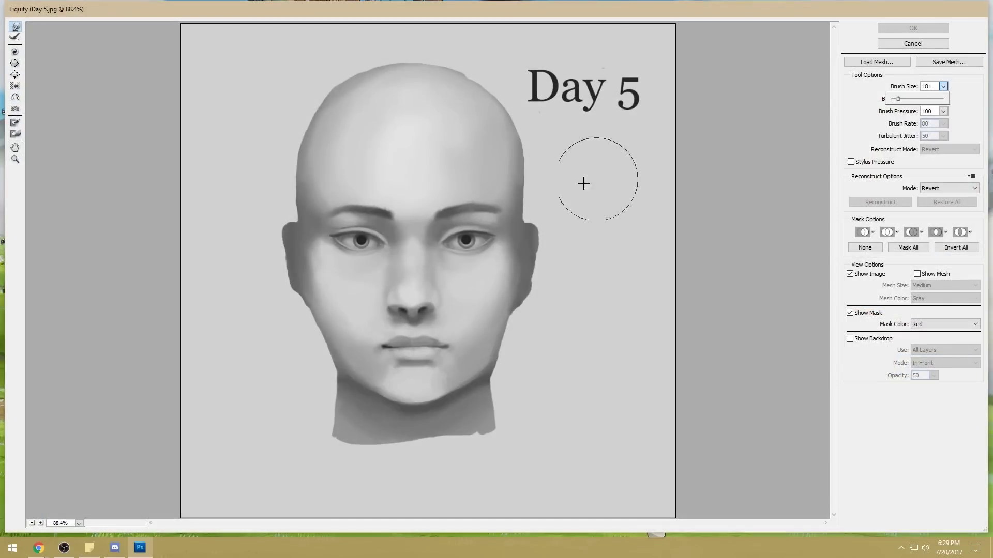
left_click(507, 235)
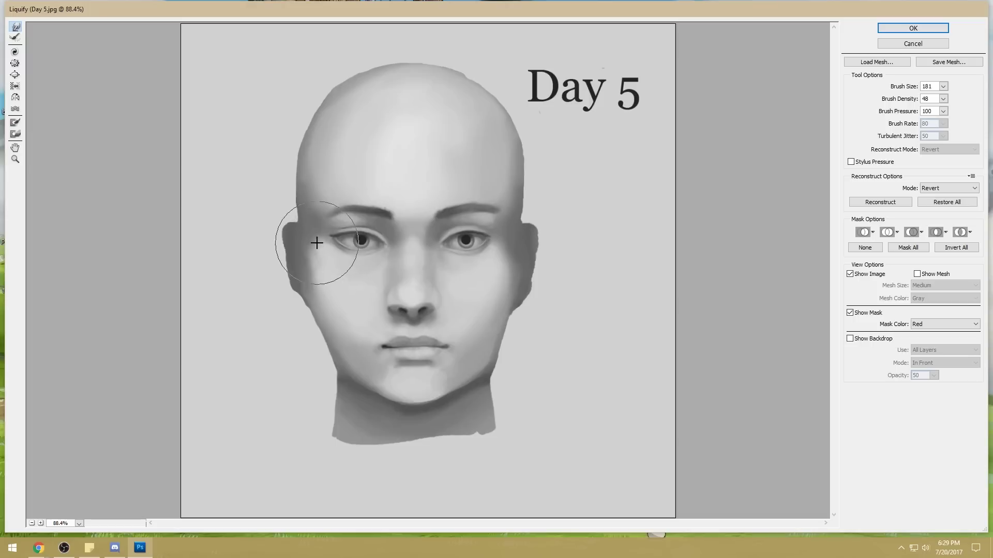
left_click_drag(317, 239, 320, 241)
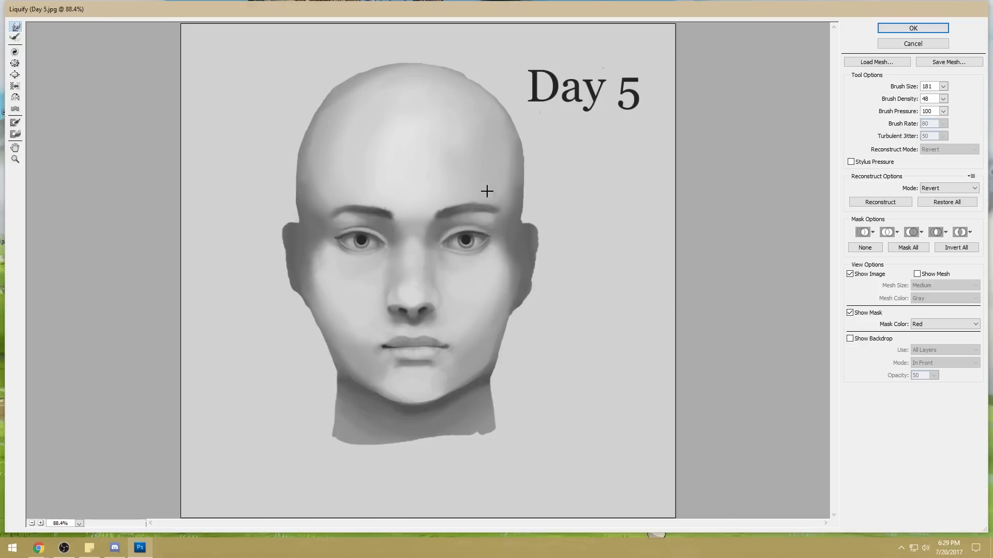
Step: Pull the mouth, chin, jaw and neck downward with the Liquify brush at size 421 to lengthen the lower face
left_click(943, 87)
left_click_drag(916, 100, 918, 99)
mouse_move(419, 432)
left_mouse_down()
mouse_move(412, 455)
mouse_move(484, 414)
mouse_move(466, 417)
left_mouse_up()
left_click_drag(305, 369, 299, 390)
left_click(944, 86)
left_click_drag(908, 103, 890, 104)
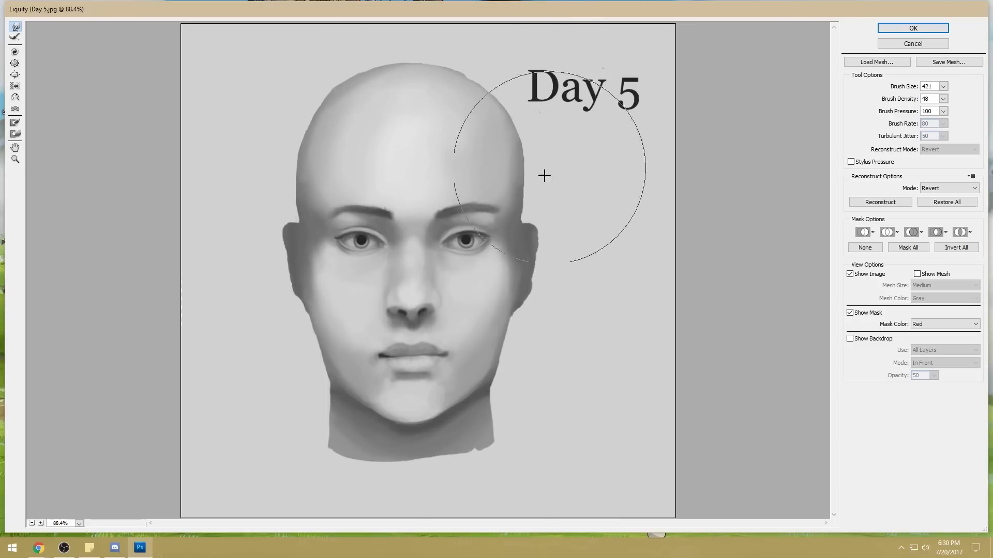
Step: Push both ears slightly outward with brush size 226 and smooth the bump on the crown with size 121
left_click(943, 87)
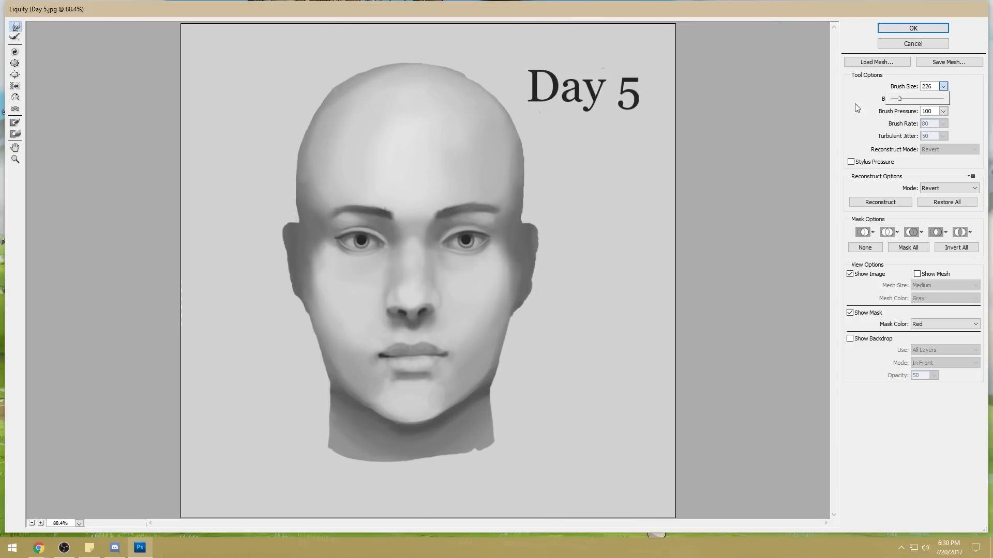
left_click(544, 223)
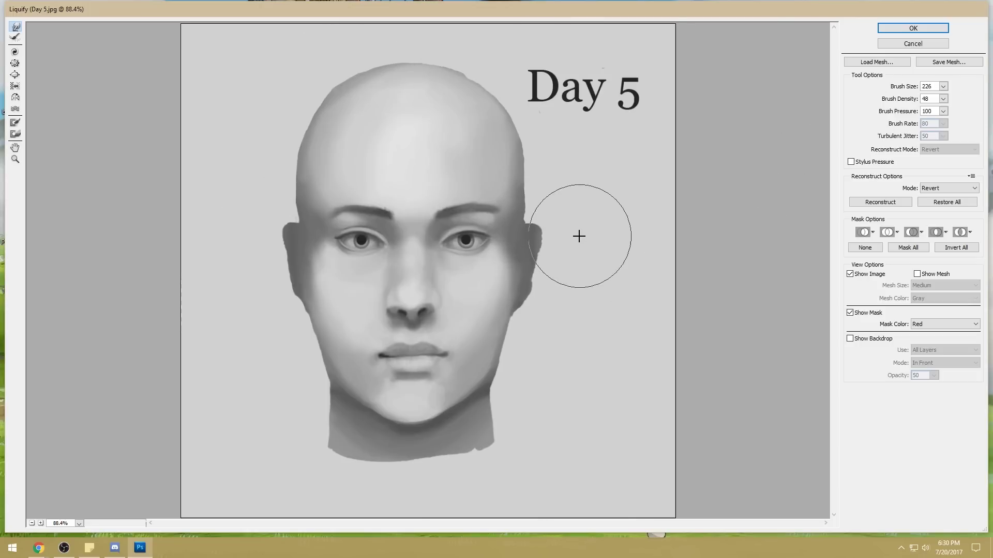
mouse_move(282, 231)
left_mouse_down()
mouse_move(269, 224)
mouse_move(233, 226)
mouse_move(255, 237)
left_mouse_up()
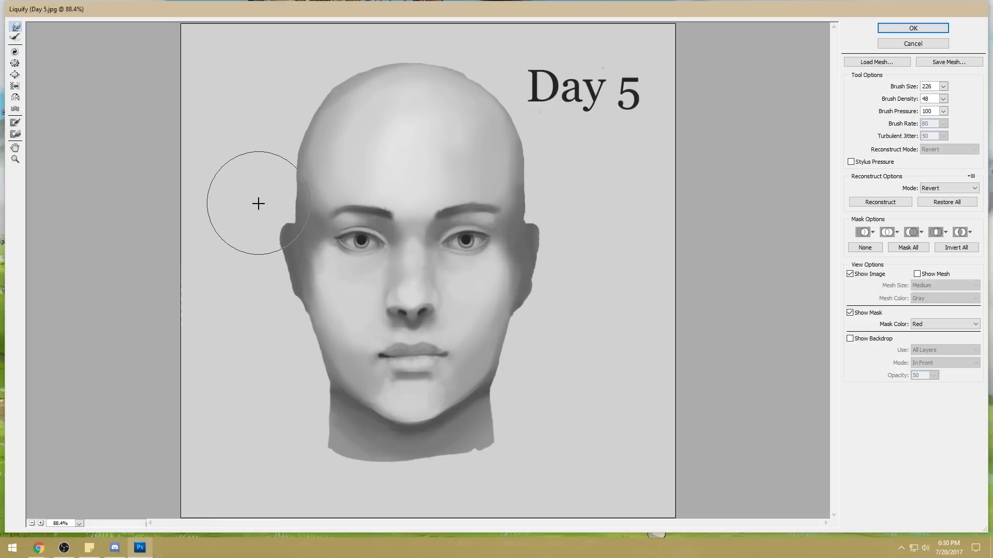
left_click_drag(299, 215, 288, 222)
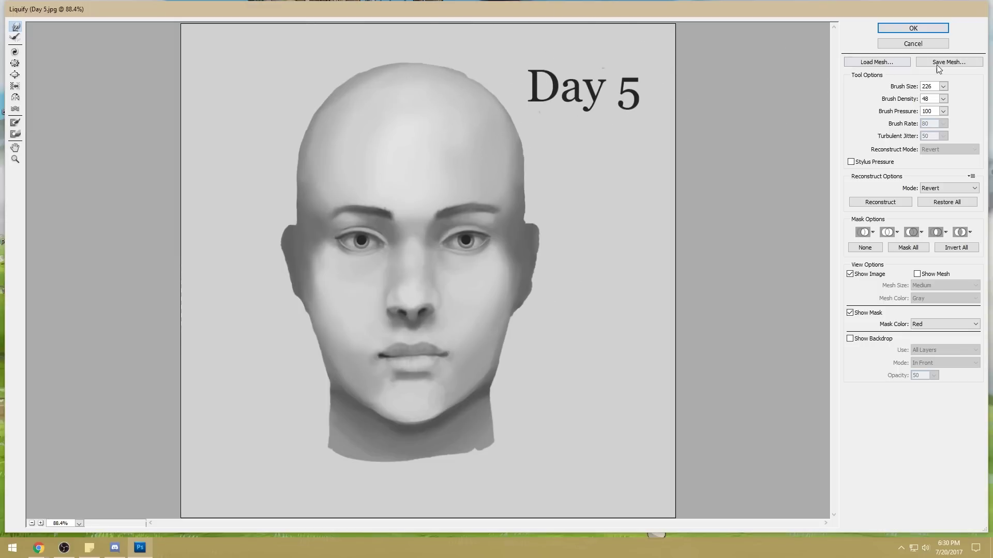
left_click(942, 87)
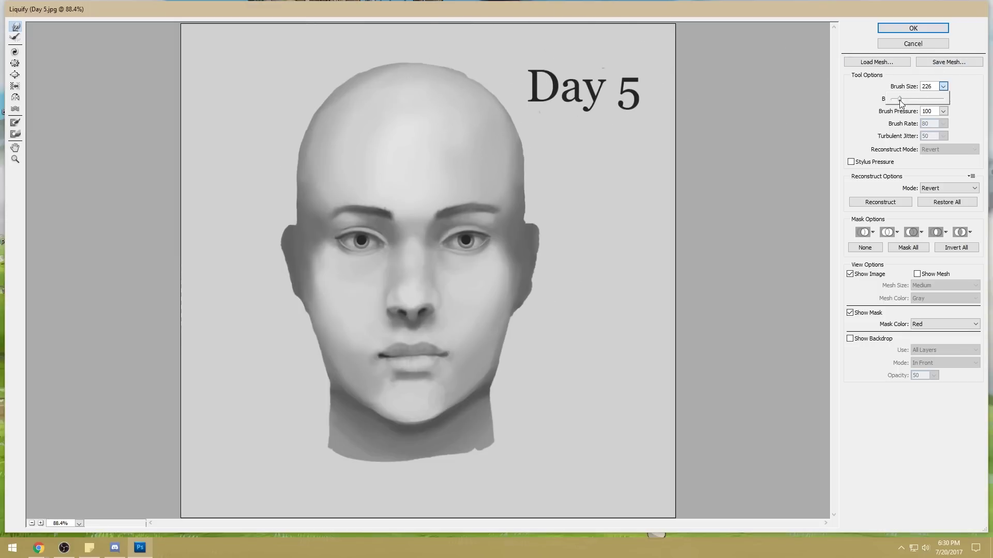
left_click(455, 94)
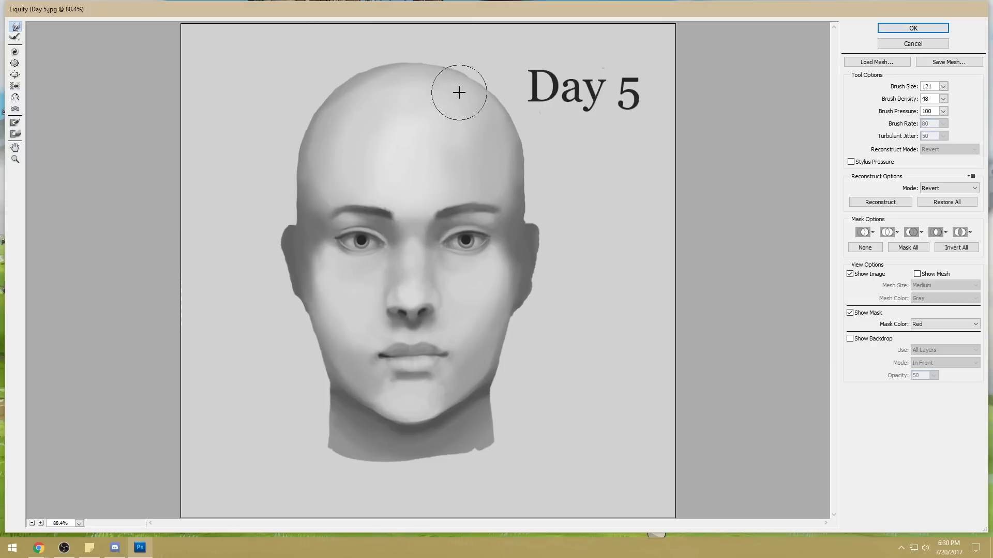
Step: Narrow the neck by pushing both of its sides inward with brush size 316
left_click(944, 87)
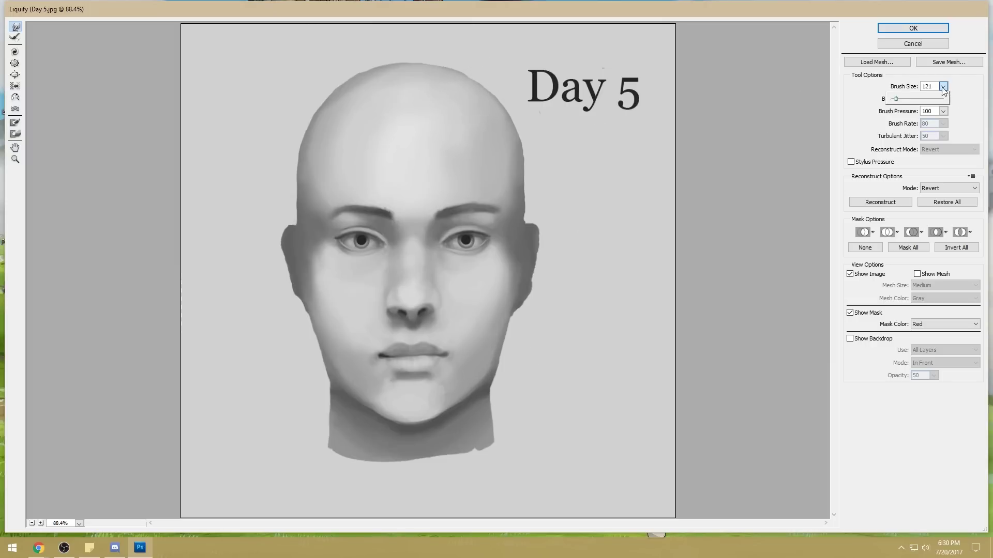
left_click(903, 99)
left_click(479, 418)
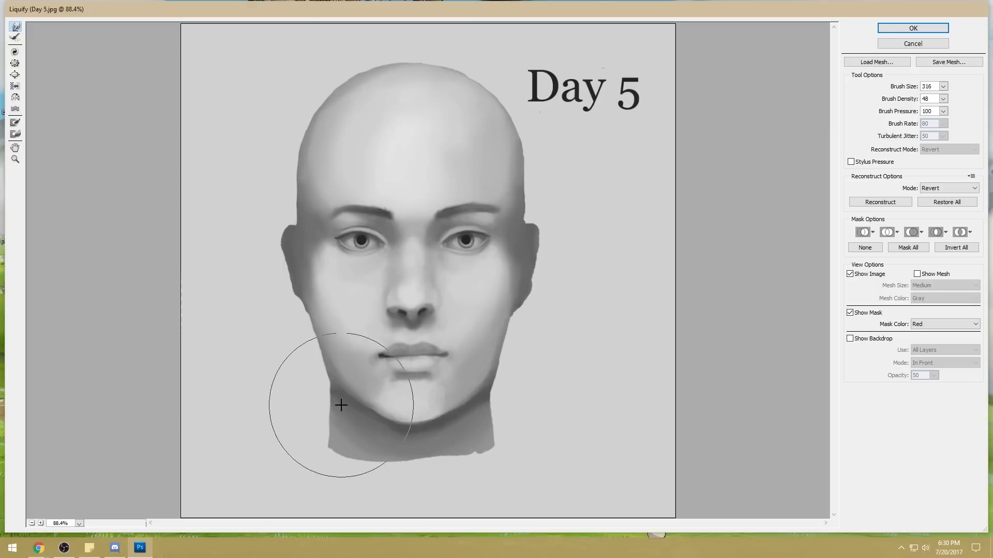
key("ctrl+z")
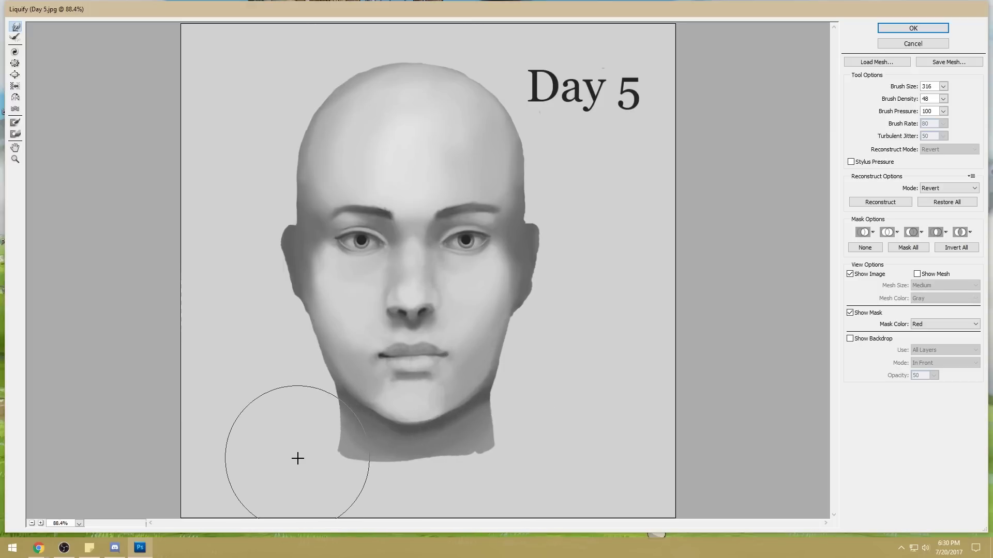
key("ctrl+z")
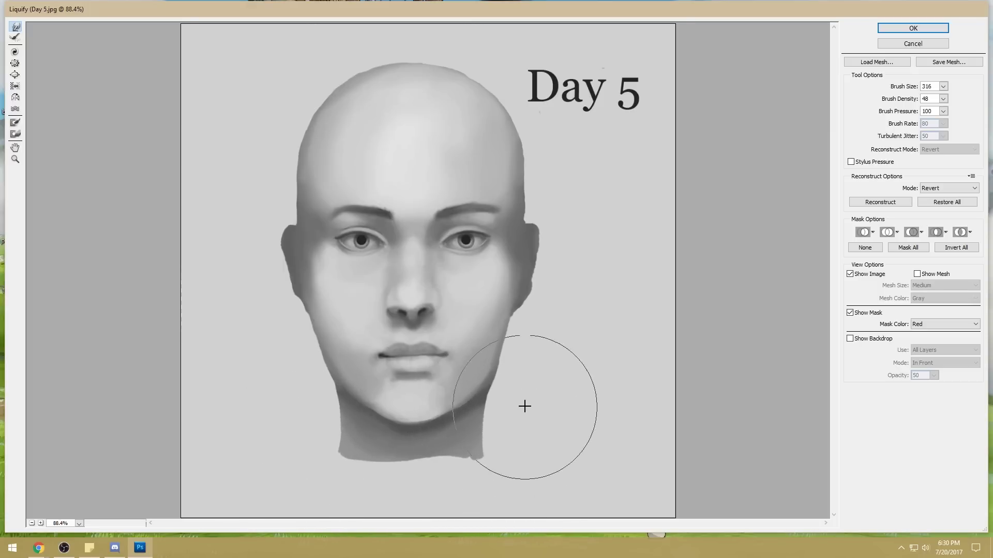
Step: Refine the jaw and neck edges and lower the tops of both ears with brush size 181
left_click(943, 86)
left_click_drag(900, 101, 897, 101)
left_click(493, 376)
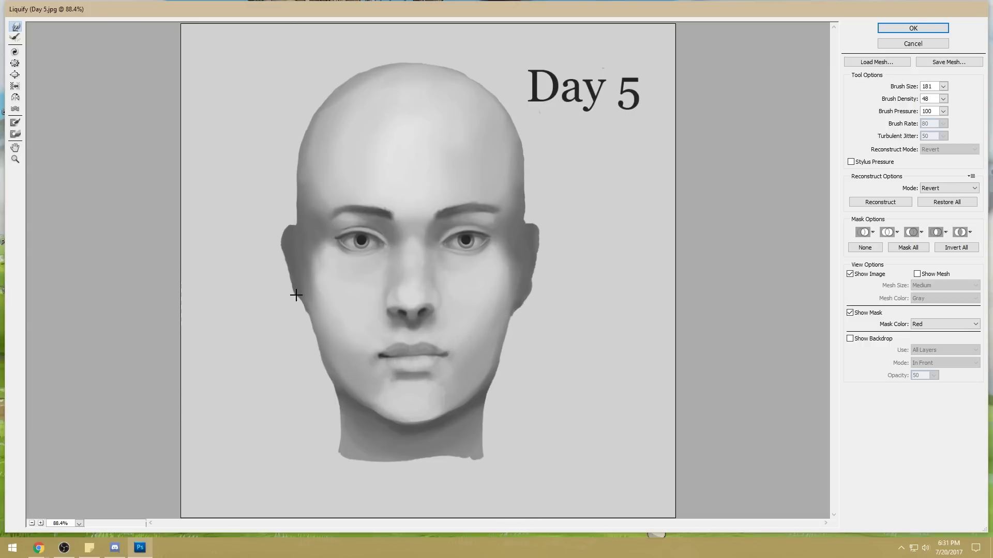
left_click_drag(291, 226, 304, 237)
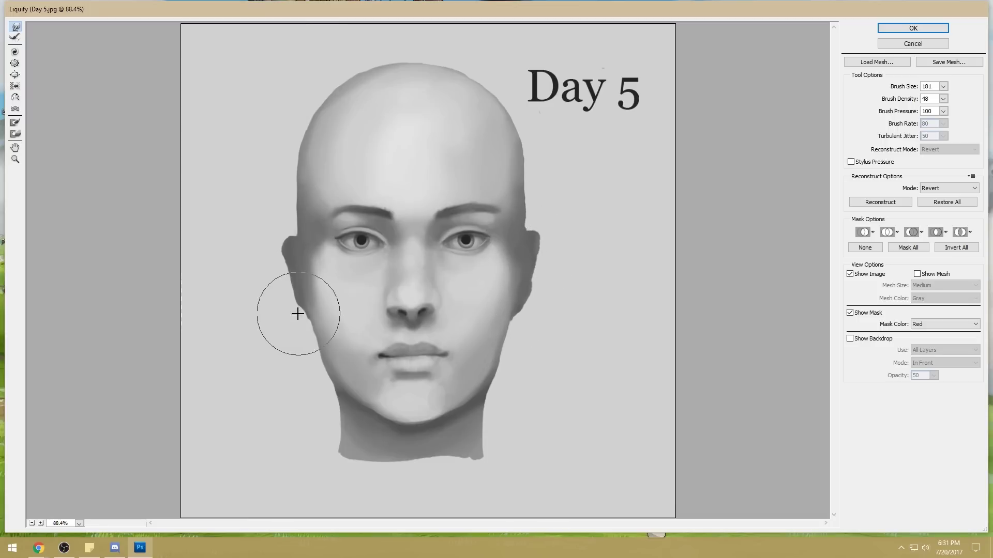
mouse_move(342, 424)
left_mouse_down()
mouse_move(337, 419)
mouse_move(328, 458)
left_mouse_up()
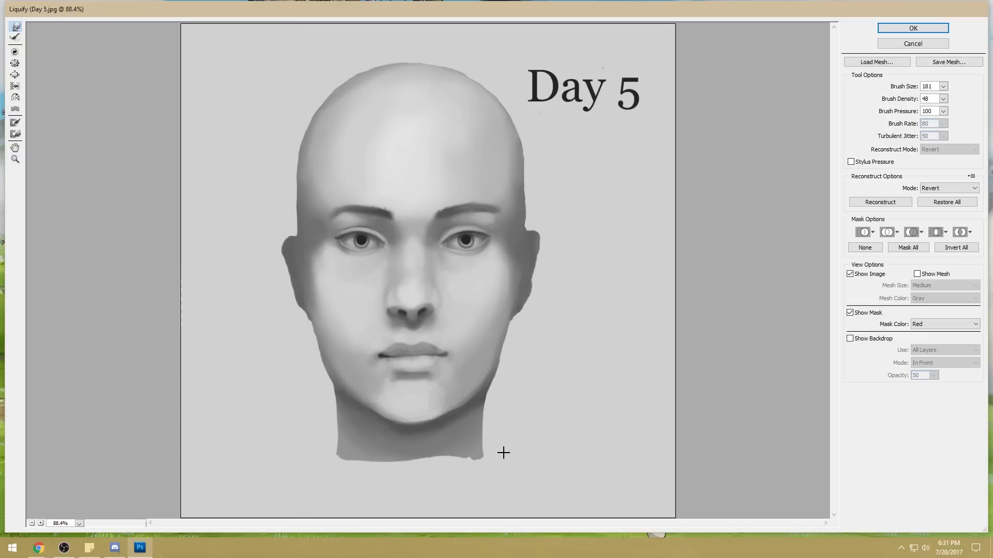
Step: Shape the neck's bottom edge into a smooth downward curve, using brush size 181 and a finer size of 106
mouse_move(493, 422)
left_mouse_down()
mouse_move(435, 456)
mouse_move(448, 459)
mouse_move(442, 466)
mouse_move(362, 479)
mouse_move(423, 492)
mouse_move(395, 497)
mouse_move(442, 482)
mouse_move(467, 490)
mouse_move(413, 493)
mouse_move(366, 480)
mouse_move(353, 490)
mouse_move(410, 496)
mouse_move(430, 472)
left_mouse_up()
left_click(429, 478, "ctrl+alt")
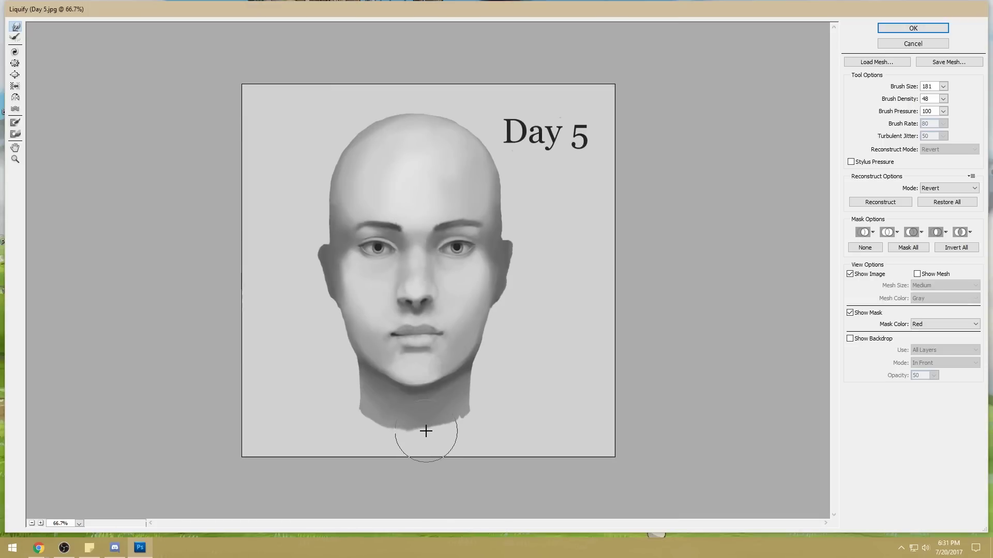
mouse_move(430, 420)
left_mouse_down()
mouse_move(436, 390)
mouse_move(433, 434)
mouse_move(427, 417)
mouse_move(445, 413)
mouse_move(393, 420)
mouse_move(439, 408)
left_mouse_up()
left_click(943, 86)
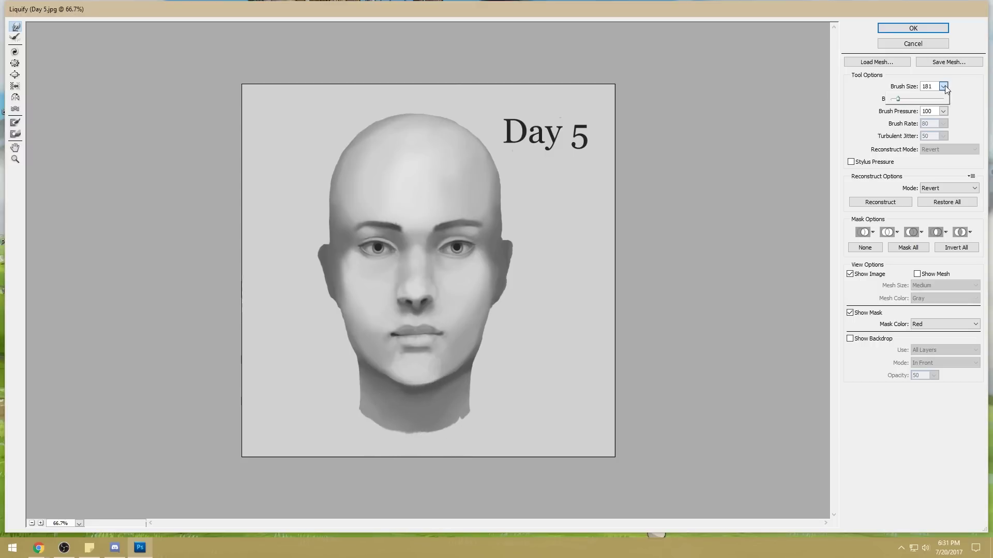
left_click(455, 407)
mouse_move(452, 410)
left_mouse_down()
mouse_move(399, 419)
mouse_move(453, 411)
mouse_move(423, 429)
mouse_move(409, 426)
mouse_move(441, 416)
mouse_move(395, 420)
mouse_move(374, 412)
left_mouse_up()
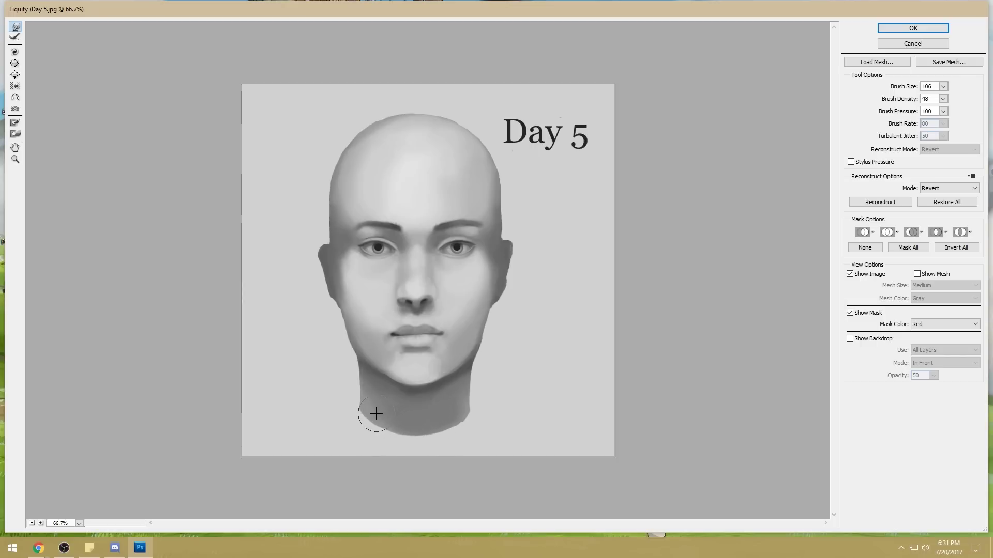
Step: Apply the Liquify changes and extend the canvas above and below the portrait with the Crop tool
left_click(887, 30)
key("ctrl+minus")
key("c")
left_click_drag(320, 141, 594, 427)
left_click_drag(455, 145, 455, 123)
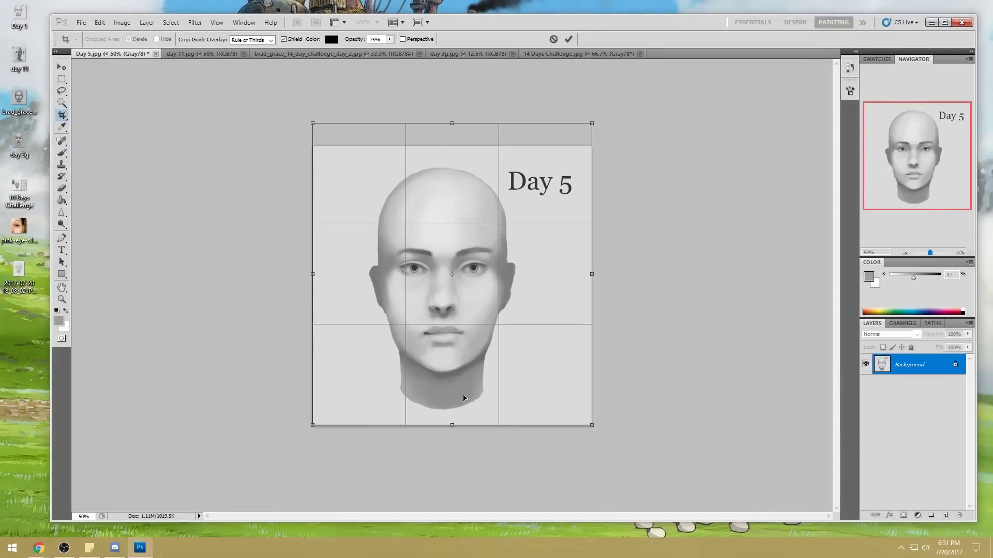
left_click_drag(452, 427, 452, 445)
left_click(569, 39)
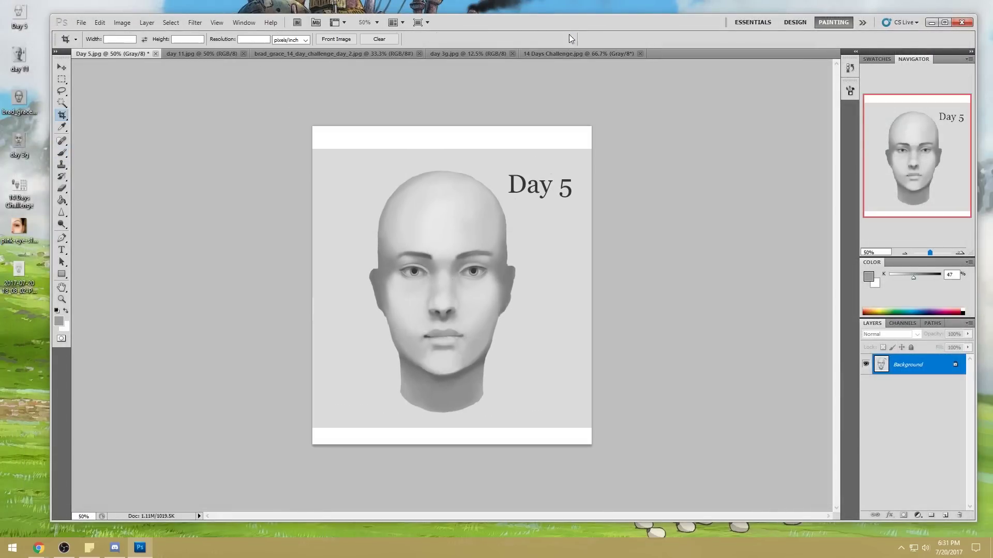
Step: Sample the light gray background and fill the white strips above and below the portrait with it
key("g")
left_click(486, 176, "alt")
left_click(491, 139)
left_click(515, 440)
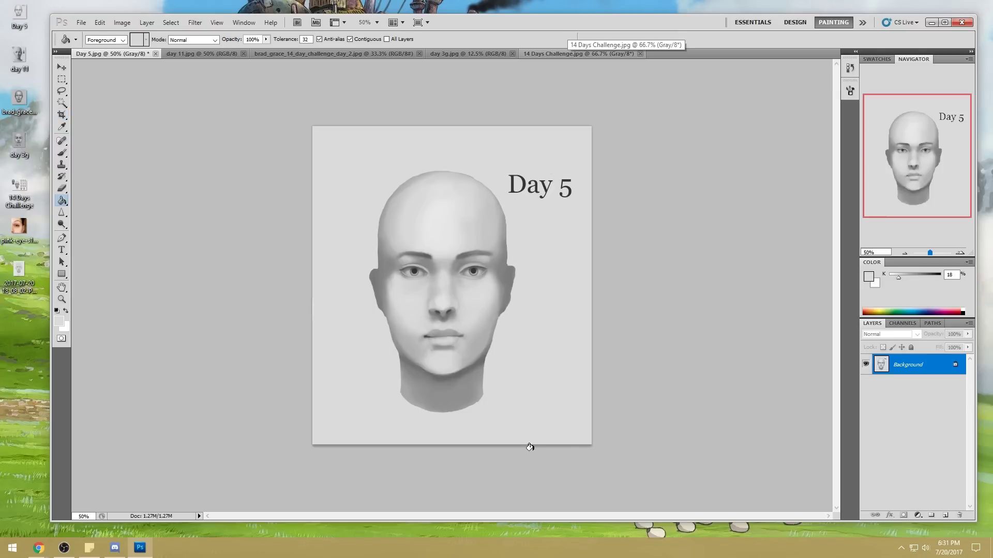
Step: Copy the whole corrected Day 5 canvas, revert to the original snapshot, and paste the copy in place as a new layer
key("ctrl+a")
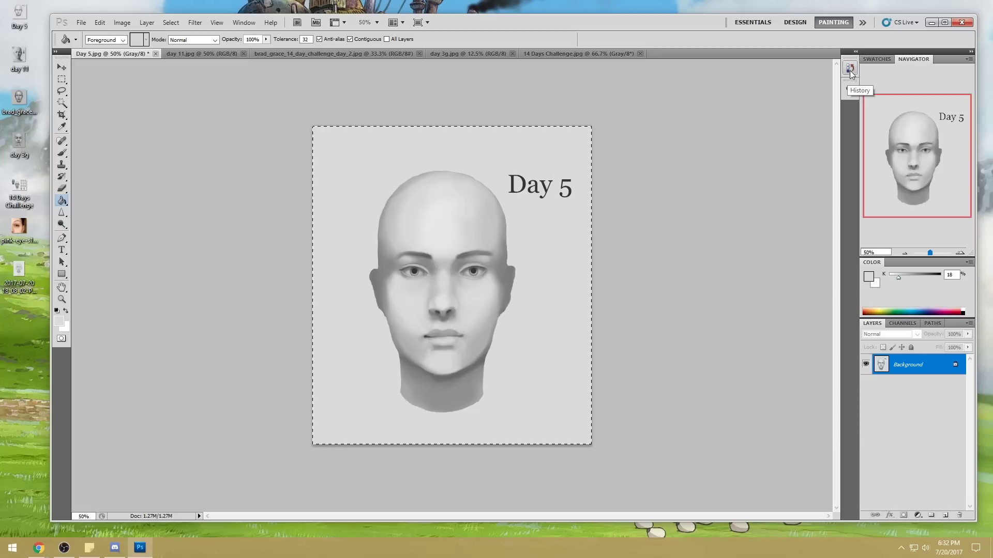
left_click(849, 71)
left_click(786, 98)
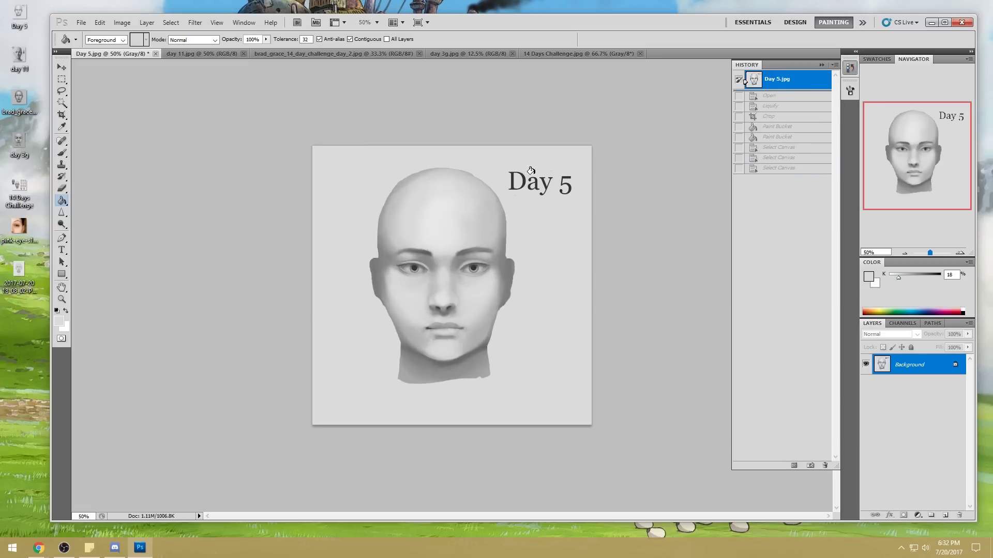
key("ctrl+shift+v")
Step: Extend the reverted canvas upward and downward with the Crop tool to fit the pasted layer's full height
key("v")
key("c")
left_click_drag(305, 139, 592, 425)
left_click_drag(453, 146, 452, 117)
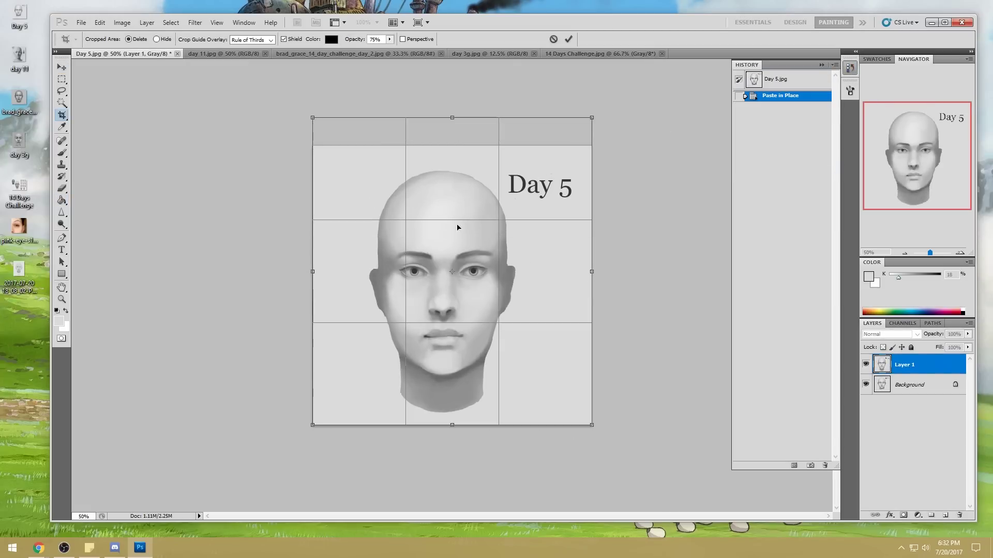
left_click_drag(453, 425, 455, 446)
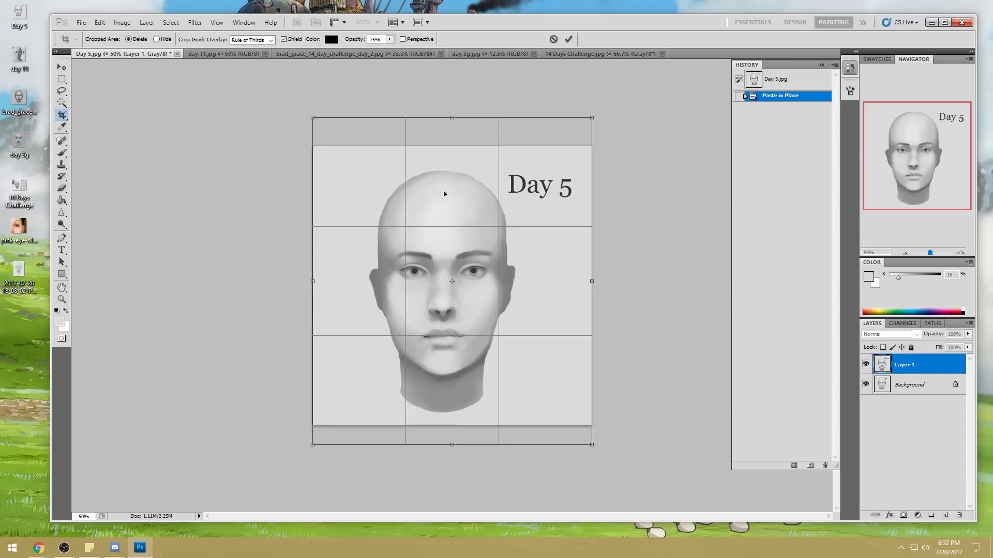
left_click_drag(451, 119, 450, 126)
key("Return")
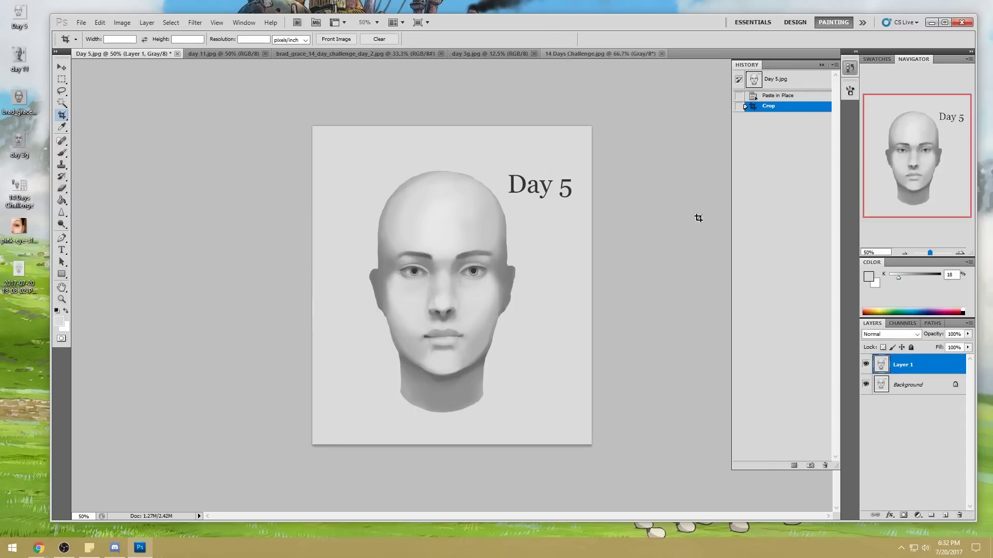
Step: Compare the original and corrected Day 5 portraits by repeatedly hiding and showing Layer 1
left_click(821, 66)
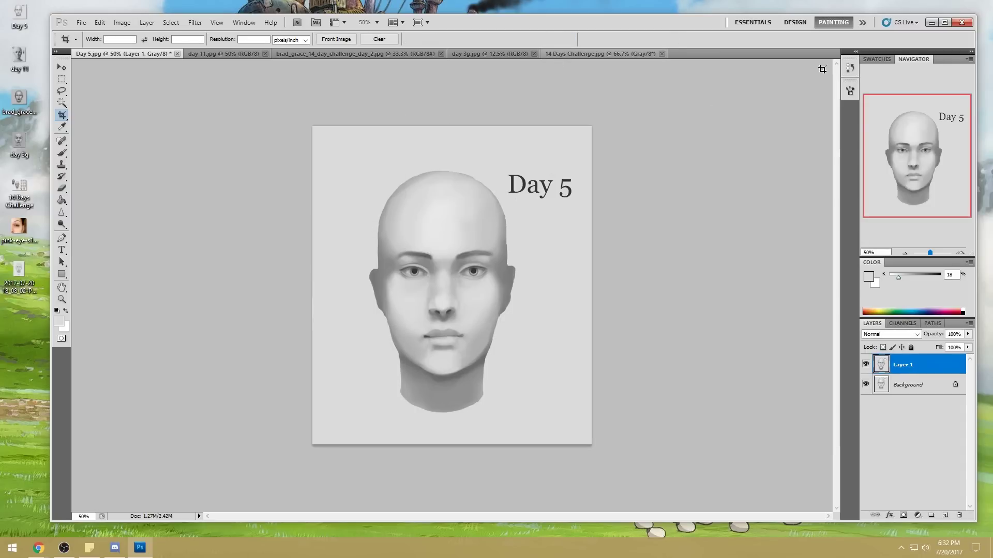
left_click(865, 365)
left_click(866, 366)
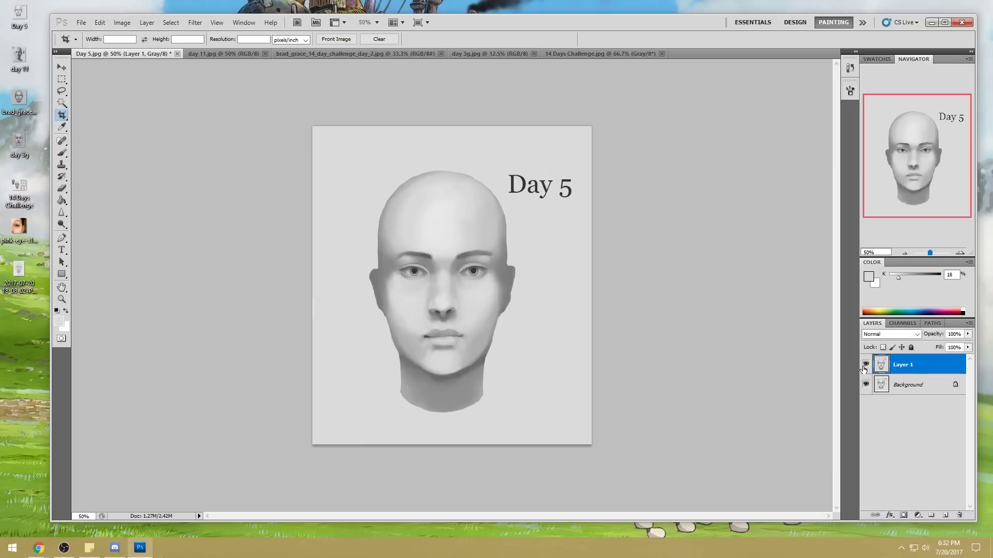
key("ctrl+plus")
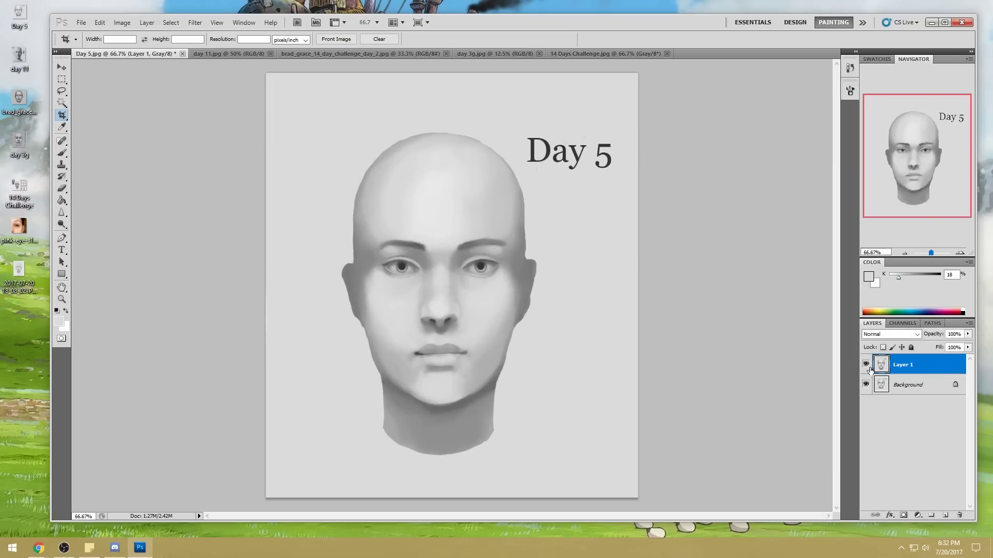
left_click(866, 367)
left_click(866, 366)
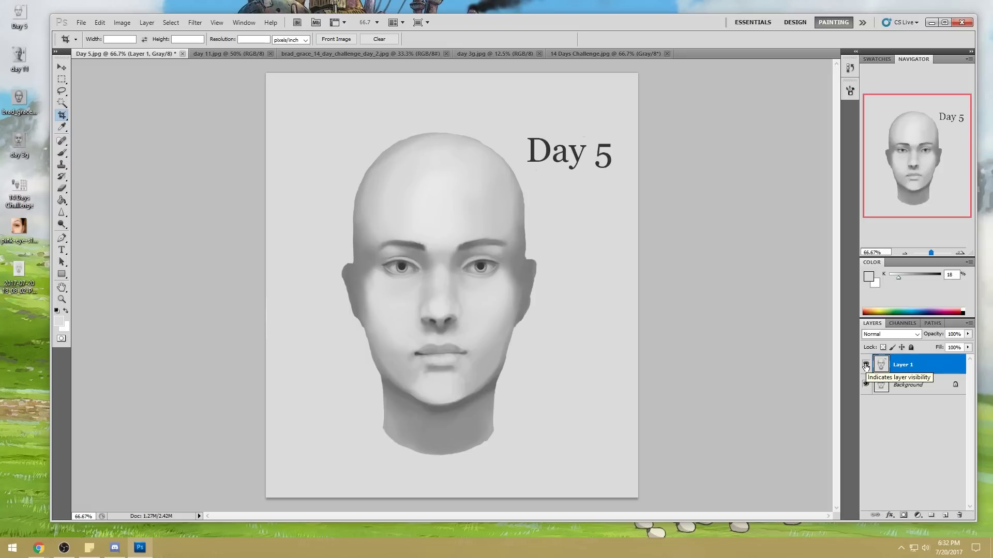
left_click(866, 367)
left_click(866, 367)
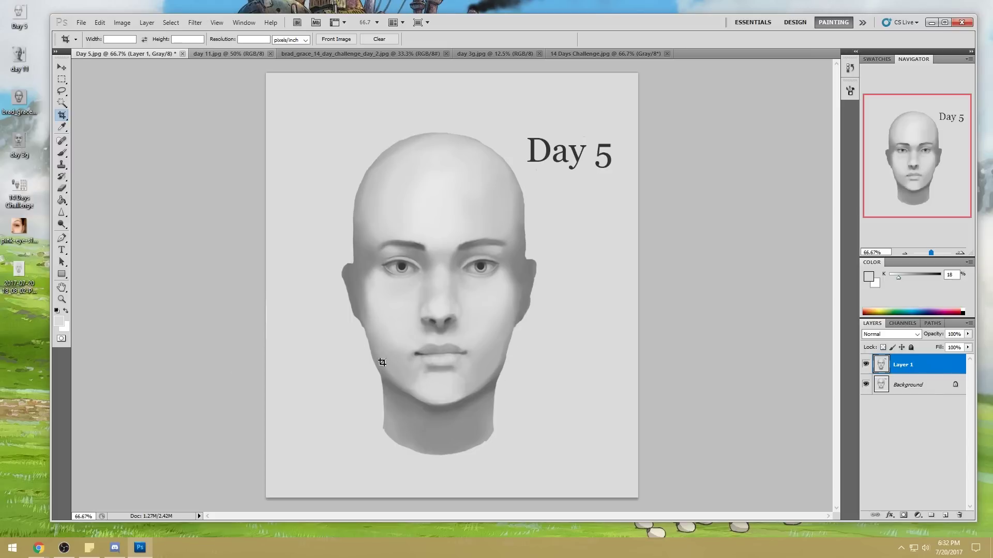
Step: Slightly reshape the sides of the jaw and neck with Liquify at brush size 421 and apply it
left_click(197, 24)
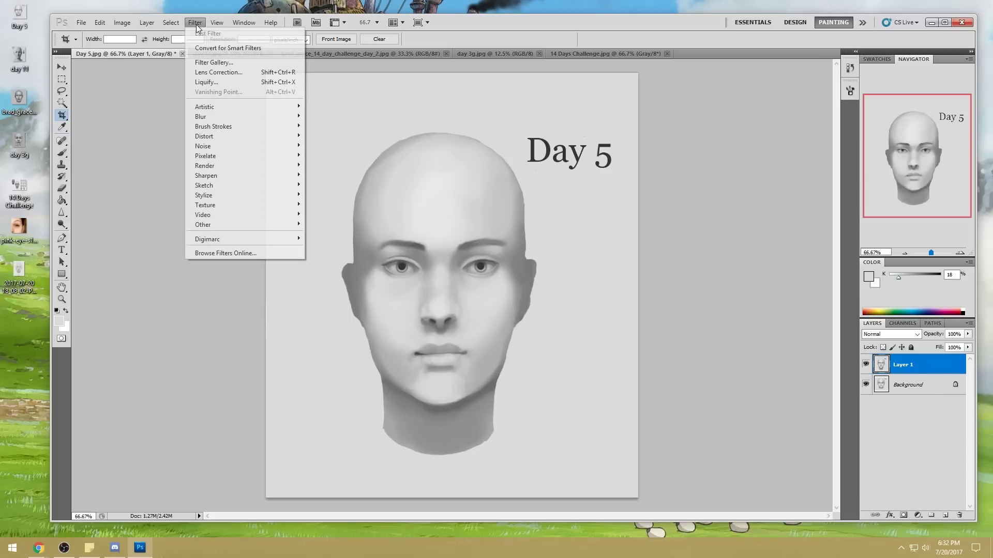
left_click(232, 84)
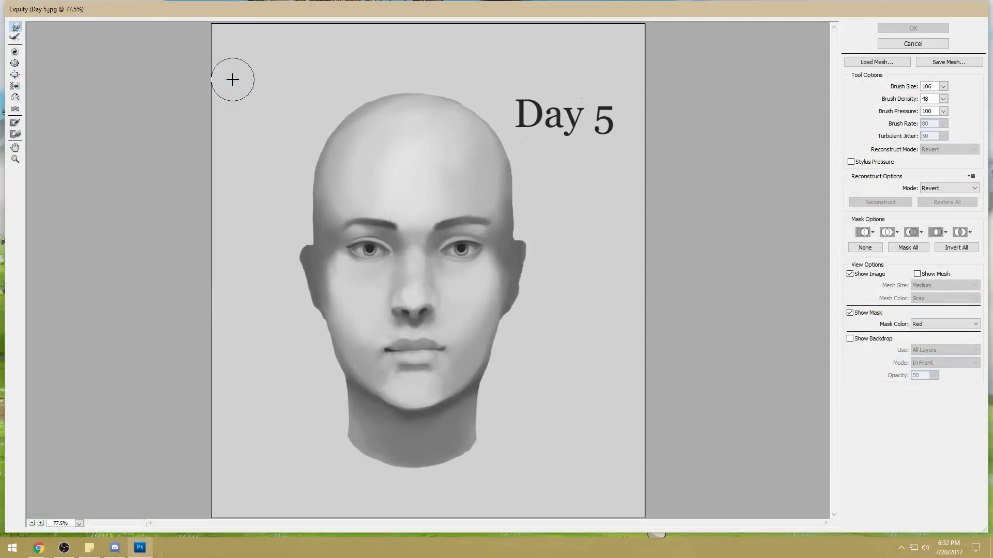
left_click(944, 87)
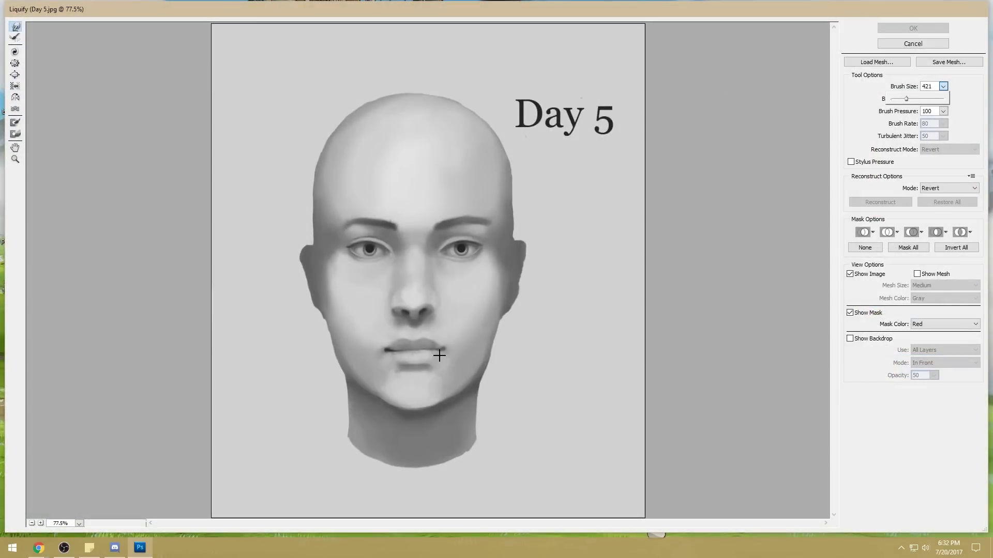
left_click(311, 391)
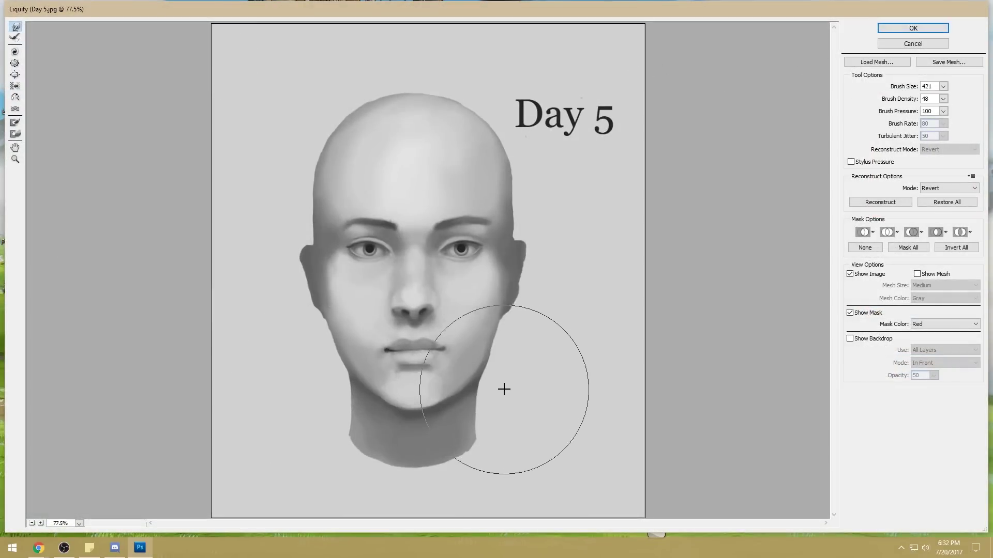
key("ctrl+z")
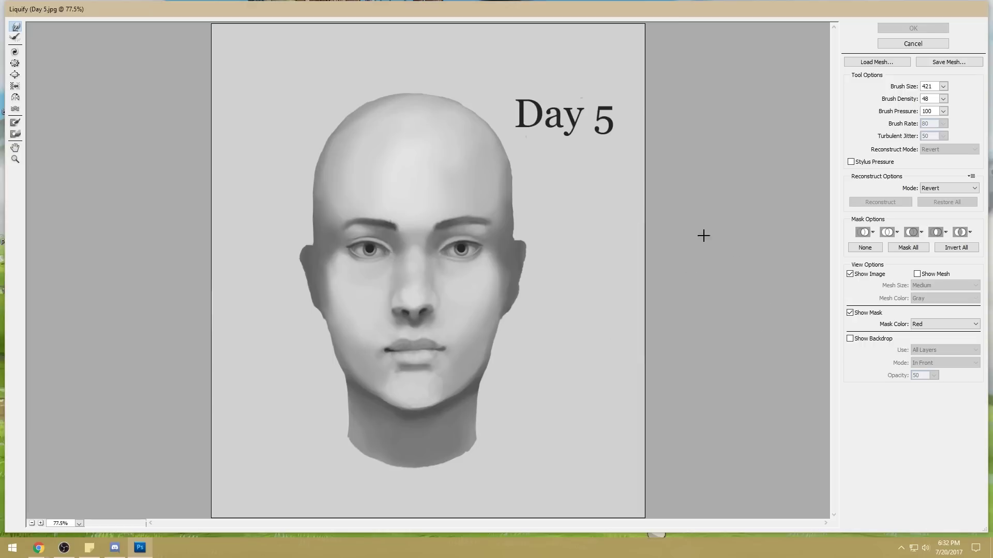
left_click_drag(539, 390, 540, 369)
left_click_drag(326, 377, 313, 379)
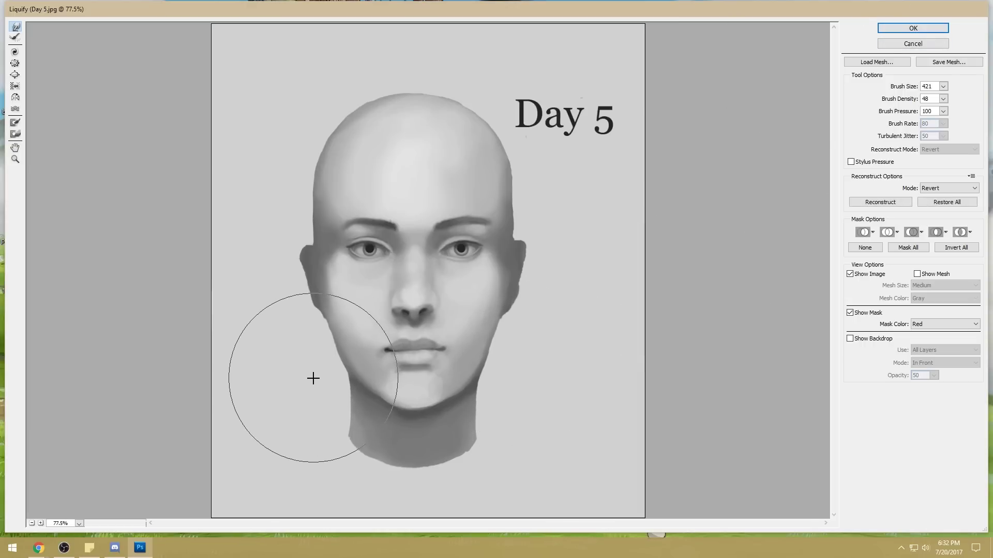
left_click(889, 29)
Step: Paint sampled light gray softly over both sides of the head and the ears with a 300 px Normal-mode brush
key("b")
left_click(513, 185, "alt")
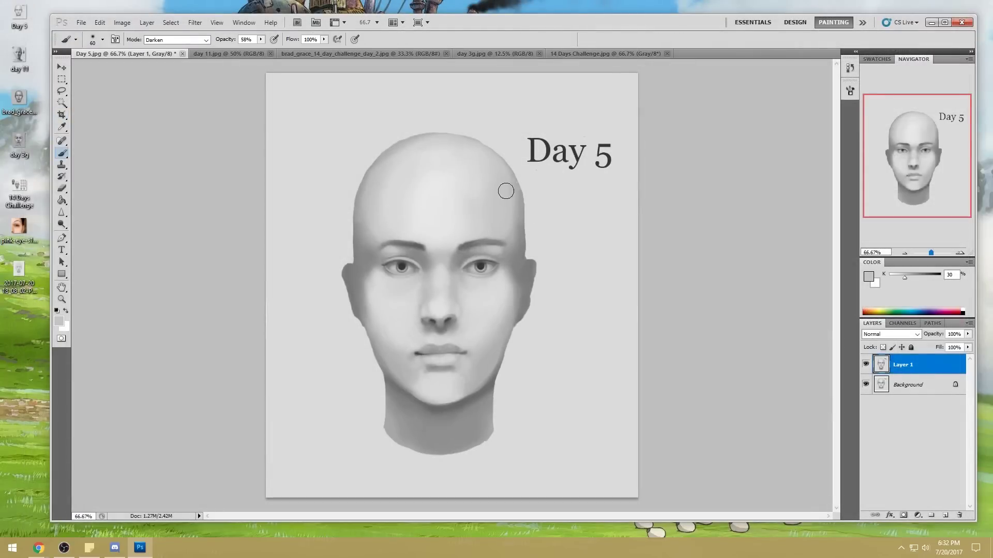
key("bracketright")
key("bracketright")
key("bracketright")
key("bracketright")
key("bracketright")
key("bracketright")
key("bracketright")
key("bracketright")
key("bracketright")
key("bracketright")
left_click(208, 42)
left_click(155, 47)
left_click(359, 164, "alt")
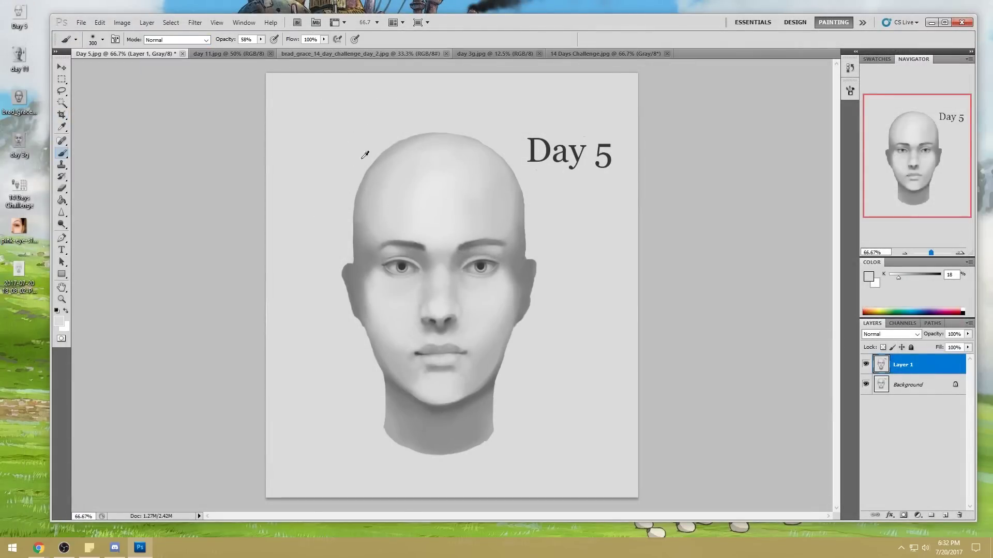
mouse_move(355, 259)
left_mouse_down()
mouse_move(355, 303)
mouse_move(348, 288)
left_mouse_up()
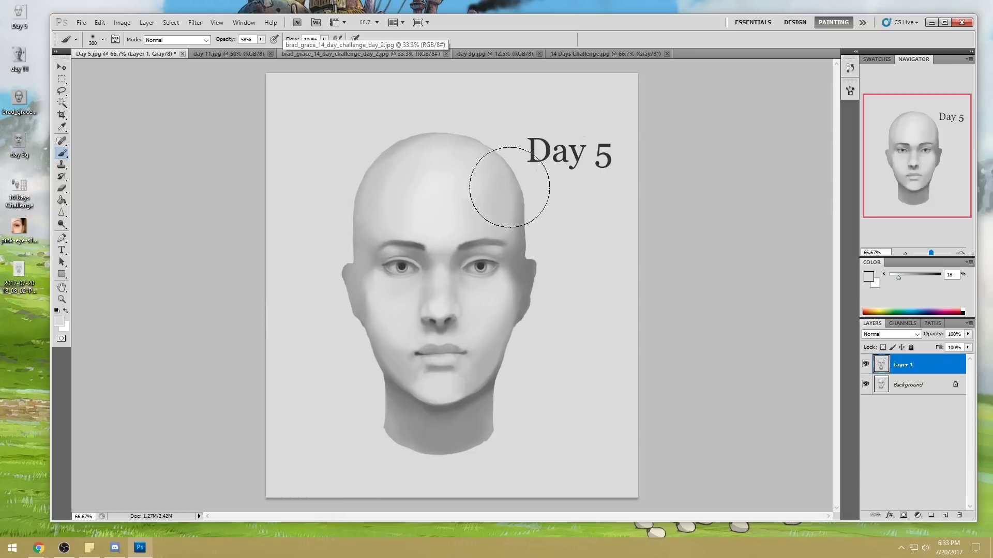
left_click_drag(523, 269, 524, 325)
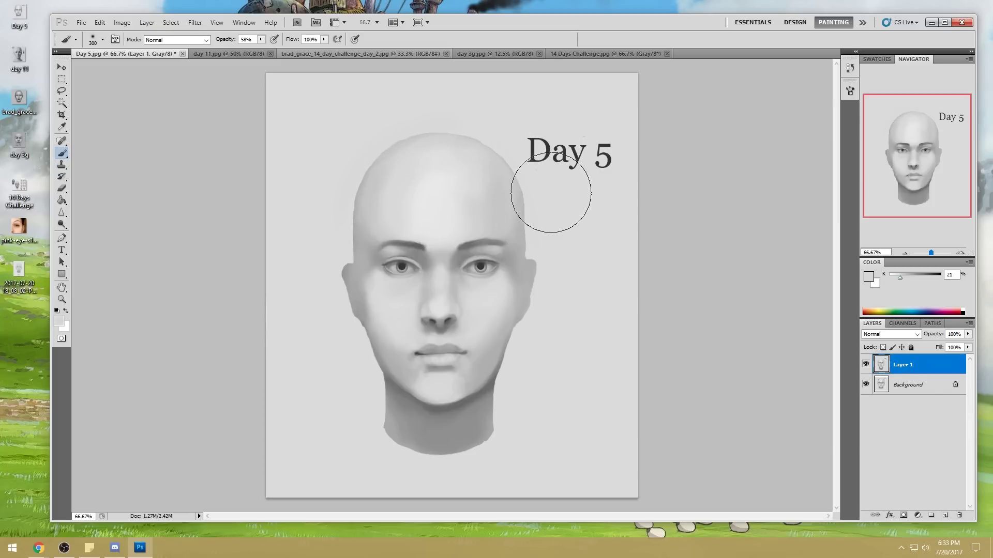
Step: Sketch a circle with a diagonal light arrow and left-side hatching beside the head, using a 10 px brush in dark eye gray
left_click(480, 267, "alt")
key("bracketleft")
key("bracketleft")
key("bracketleft")
key("bracketleft")
key("bracketleft")
key("bracketleft")
key("bracketleft")
key("bracketleft")
key("bracketleft")
key("bracketleft")
mouse_move(345, 96)
left_mouse_down()
mouse_move(361, 124)
mouse_move(342, 89)
left_mouse_up()
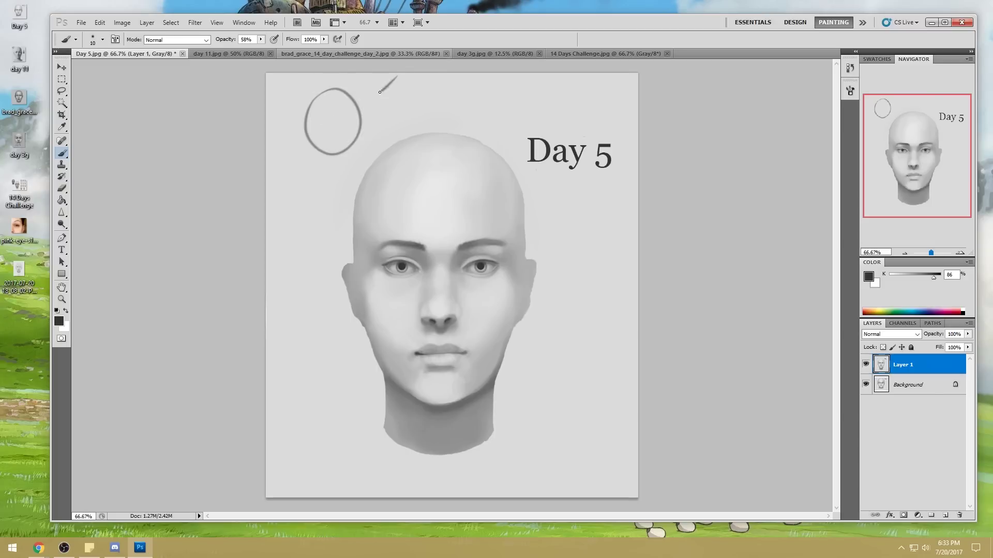
key("ctrl+z")
left_click_drag(398, 76, 381, 90)
left_click_drag(326, 111, 306, 127)
left_click_drag(326, 118, 307, 135)
left_click_drag(326, 124, 310, 145)
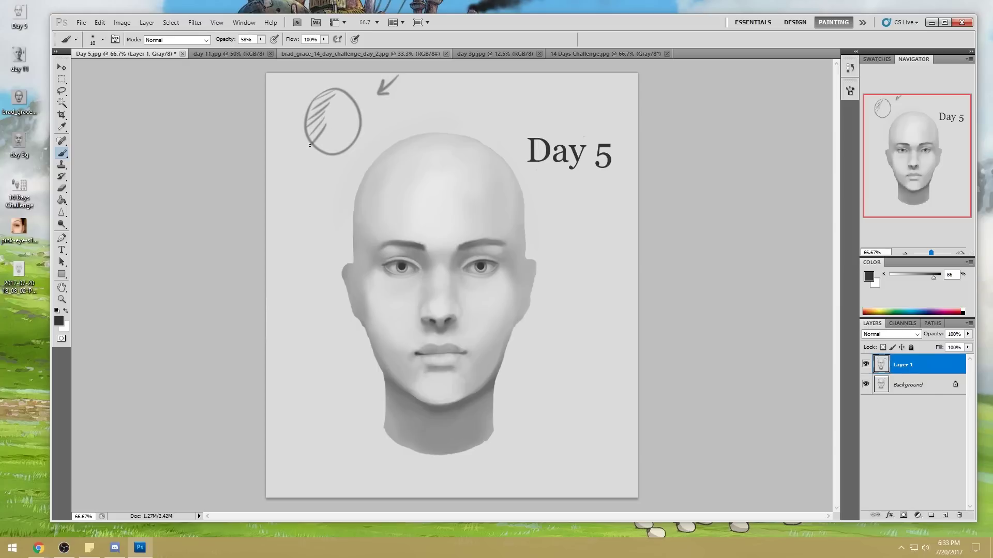
Step: Undo the arrow and hatching on the sketched circle and hatch the circle's left side again
key("ctrl+alt+z")
key("ctrl+alt+z")
key("ctrl+alt+z")
key("ctrl+alt+z")
key("ctrl+alt+z")
key("ctrl+alt+z")
key("ctrl+alt+z")
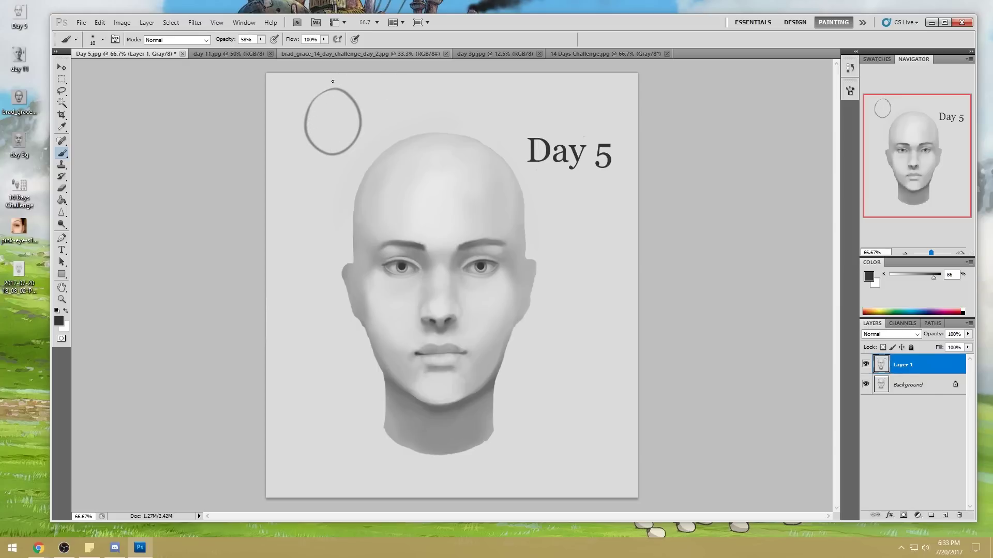
left_click_drag(329, 101, 309, 119)
left_click_drag(327, 109, 308, 135)
left_click_drag(324, 124, 313, 140)
Step: Undo the left-side hatching and shade the circle's top and bottom beneath a light arrow from above
key("ctrl+alt+z")
key("ctrl+alt+z")
key("ctrl+alt+z")
key("ctrl+alt+z")
key("ctrl+alt+z")
key("ctrl+alt+z")
left_click_drag(336, 92, 352, 104)
left_click_drag(330, 89, 342, 100)
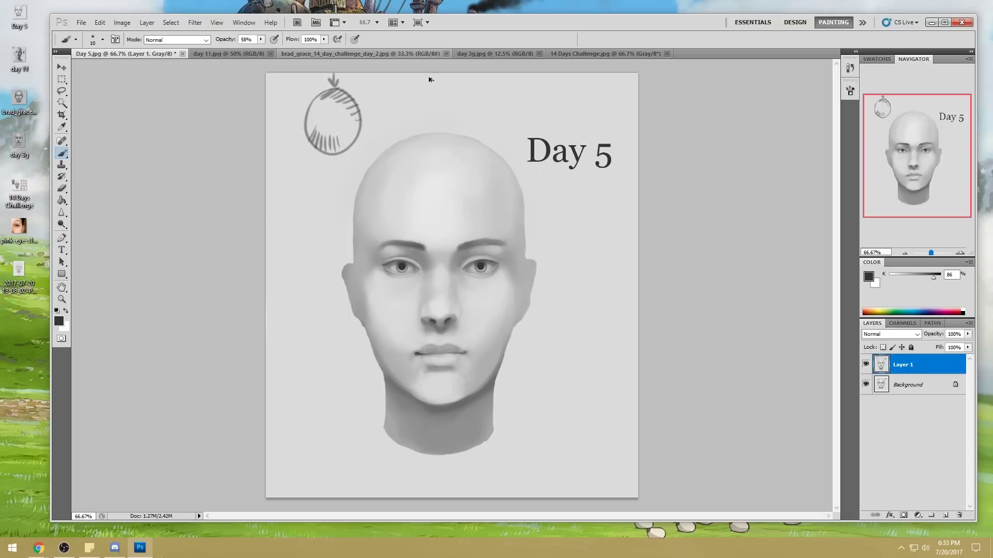
Step: Undo the circle's hatching and redraw shading along its bottom and sides, with crossing contour ellipses and a second light arrow
key("ctrl+alt+z")
key("ctrl+alt+z")
key("ctrl+alt+z")
key("ctrl+alt+z")
key("ctrl+alt+z")
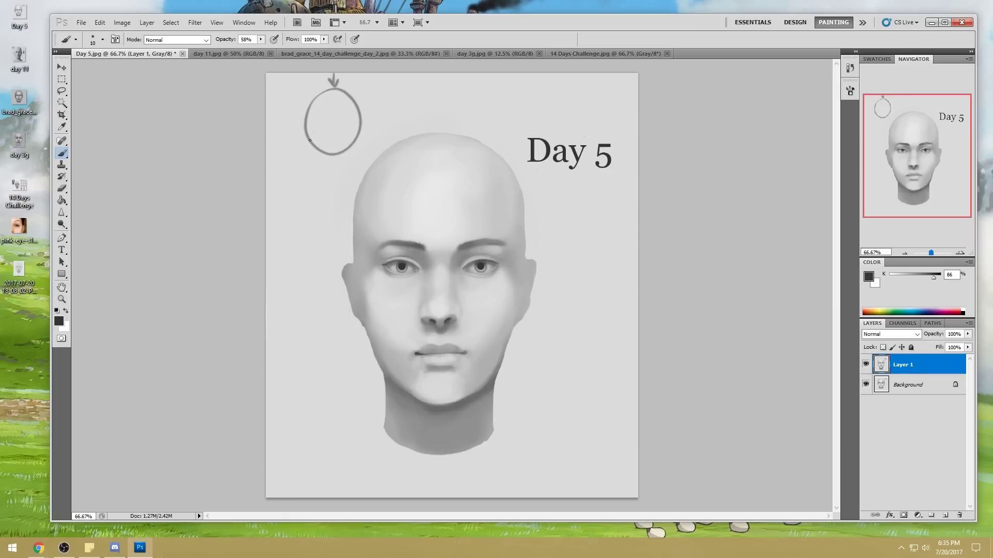
left_click_drag(310, 133, 313, 145)
left_click_drag(317, 135, 325, 152)
left_click_drag(328, 136, 330, 153)
mouse_move(333, 136)
left_mouse_down()
mouse_move(342, 153)
mouse_move(360, 128)
left_mouse_up()
mouse_move(321, 93)
left_mouse_down()
mouse_move(307, 123)
mouse_move(350, 101)
mouse_move(369, 113)
mouse_move(334, 92)
mouse_move(317, 123)
mouse_move(368, 122)
left_mouse_up()
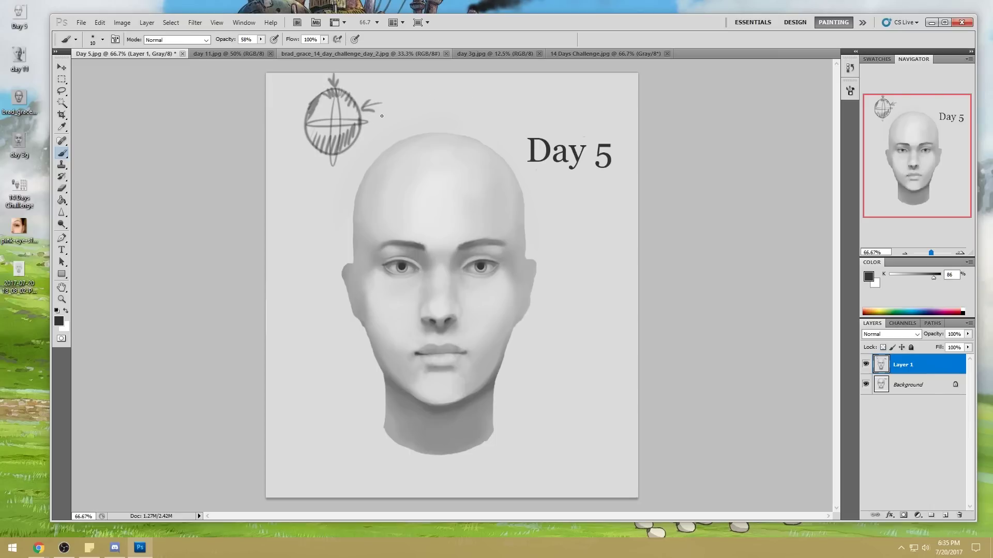
Step: Hatch the left temple of the portrait and undo all sketched marks on the head and the circle diagram
mouse_move(384, 165)
left_mouse_down()
mouse_move(351, 228)
mouse_move(369, 270)
left_mouse_up()
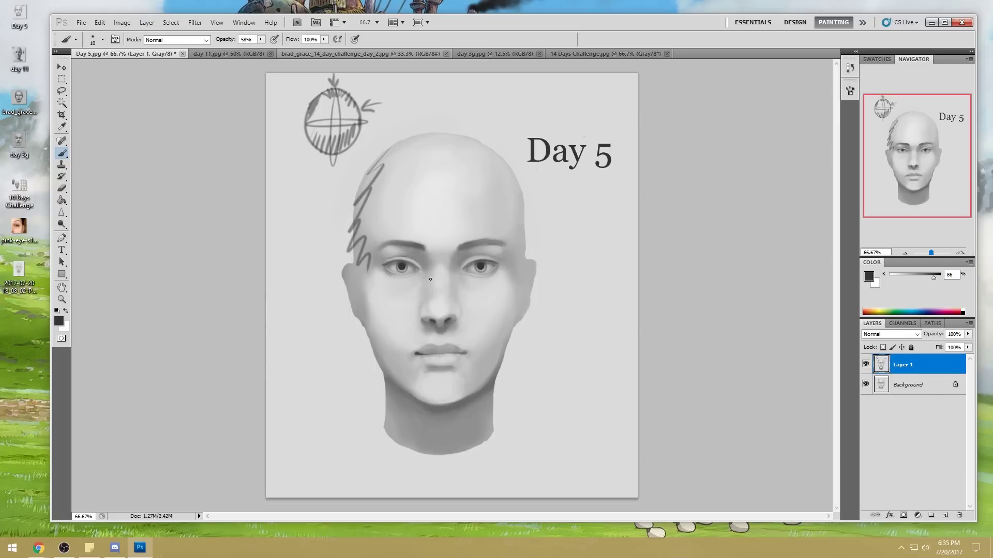
key("ctrl+alt+z")
key("ctrl+alt+z")
key("ctrl+alt+z")
key("ctrl+alt+z")
key("ctrl+alt+z")
key("ctrl+alt+z")
key("ctrl+alt+z")
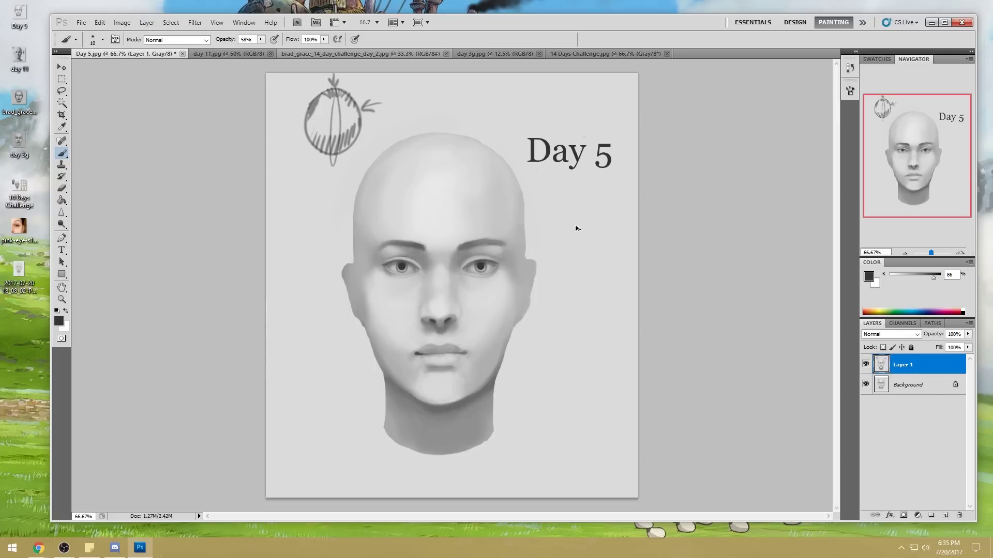
key("ctrl+alt+z")
key("ctrl+alt+z")
key("ctrl+alt+z")
key("ctrl+alt+z")
key("ctrl+alt+z")
key("ctrl+alt+z")
key("ctrl+alt+z")
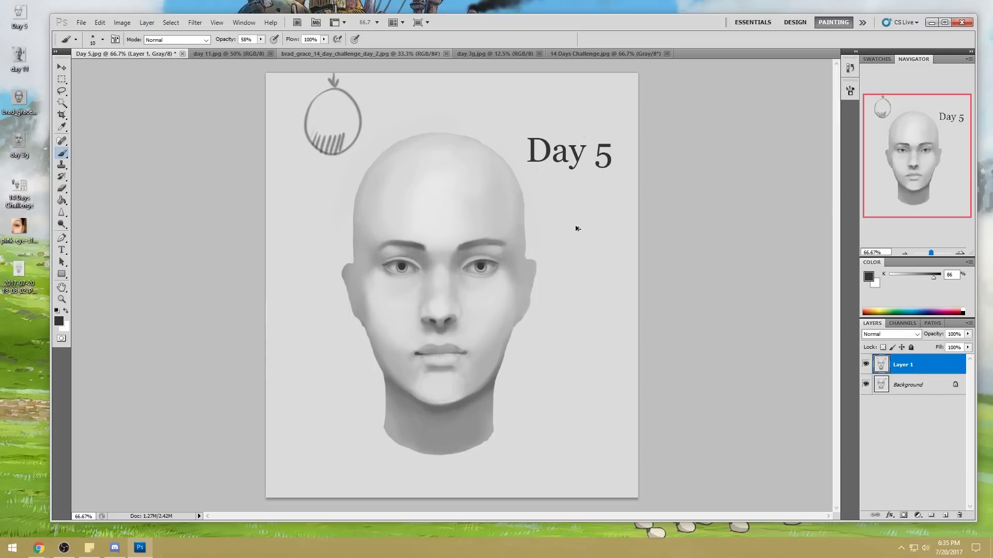
key("ctrl+alt+z")
key("ctrl+alt+z")
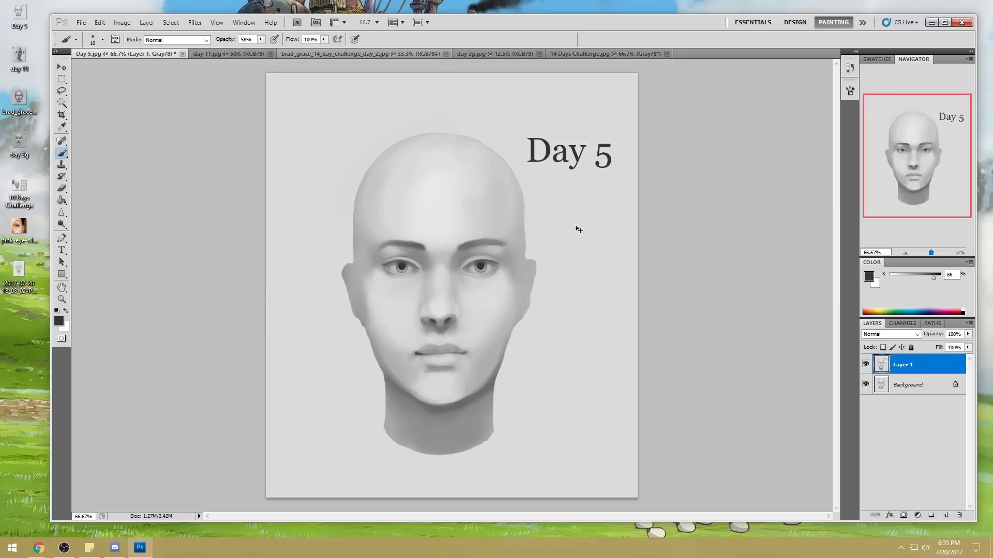
Step: Outline the side planes of both temples and mark the brow and eye-socket planes around both eyes
mouse_move(507, 251)
left_mouse_down()
mouse_move(512, 175)
mouse_move(529, 299)
mouse_move(515, 302)
mouse_move(503, 246)
left_mouse_up()
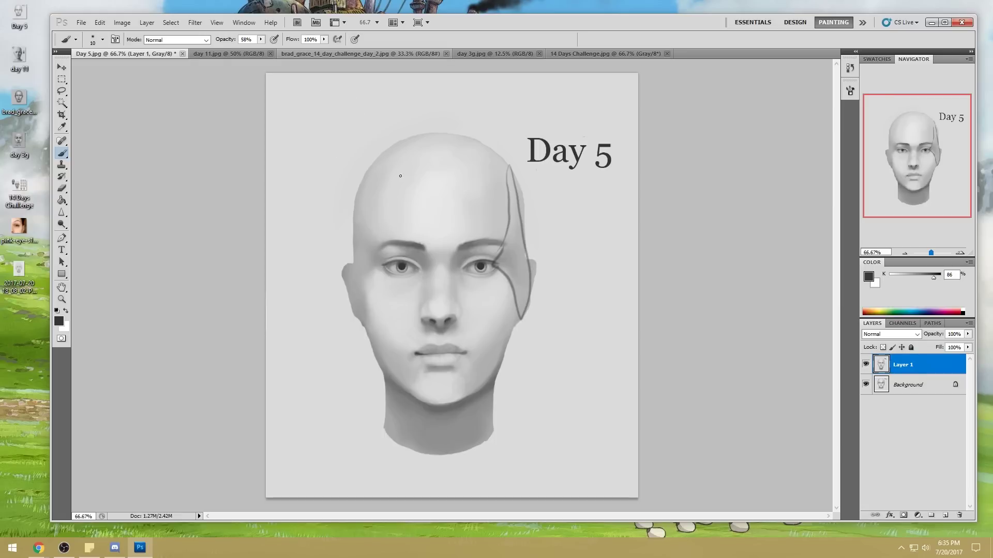
mouse_move(393, 247)
left_mouse_down()
mouse_move(375, 217)
mouse_move(376, 168)
mouse_move(353, 264)
mouse_move(359, 308)
mouse_move(376, 266)
mouse_move(394, 256)
mouse_move(379, 239)
left_mouse_up()
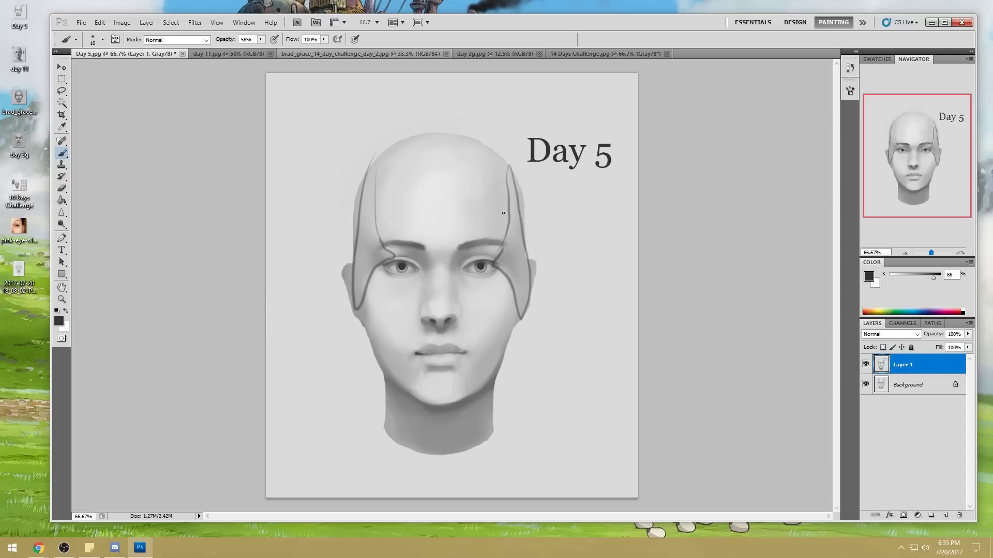
left_click_drag(528, 239, 483, 261)
left_click_drag(474, 266, 497, 283)
left_click_drag(371, 236, 396, 258)
mouse_move(394, 247)
left_mouse_down()
mouse_move(429, 254)
mouse_move(389, 281)
left_mouse_up()
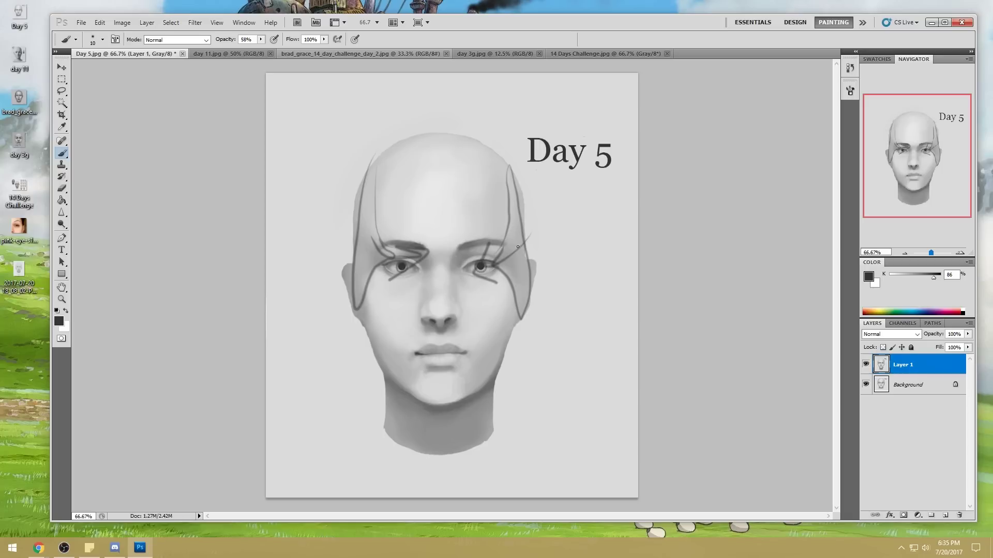
Step: Undo all the plane outlines and eye-socket marks drawn on the face
key("ctrl+alt+z")
key("ctrl+alt+z")
key("ctrl+alt+z")
key("ctrl+alt+z")
key("ctrl+alt+z")
key("ctrl+alt+z")
key("ctrl+alt+z")
key("ctrl+alt+z")
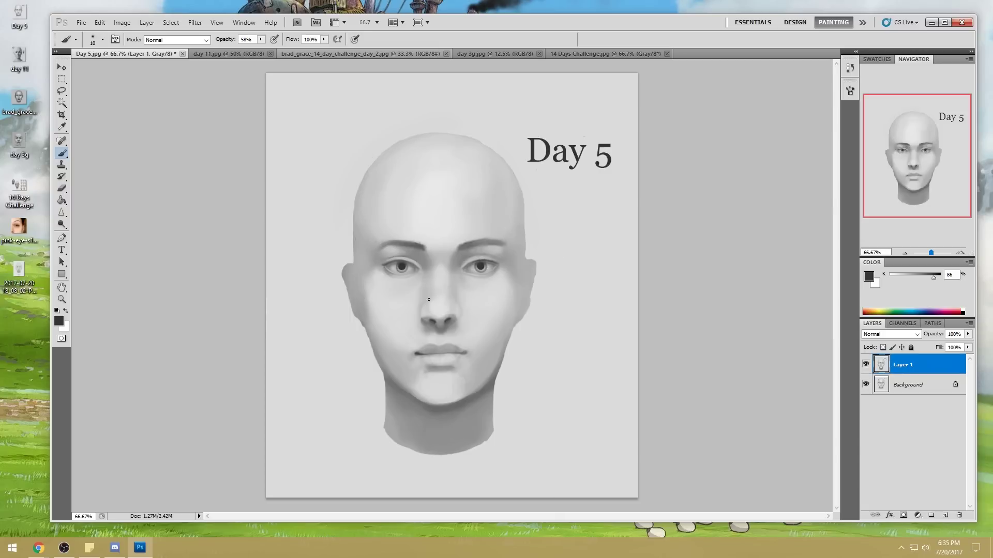
Step: Set the brush to 300 px, 28% opacity and Darken mode, and sample grays around the chin and jaw
key("]")
key("]")
key("]")
key("]")
key("]")
key("]")
key("]")
key("]")
key("]")
key("]")
key("]")
key("]")
key("]")
key("]")
key("]")
left_click(261, 40)
left_click(200, 42)
left_click(192, 82)
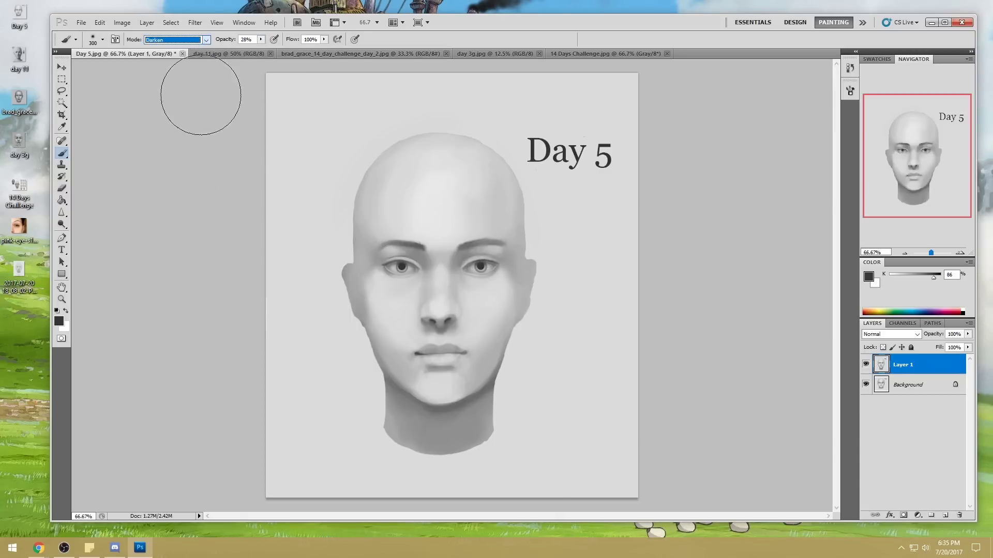
left_click(407, 390, "alt")
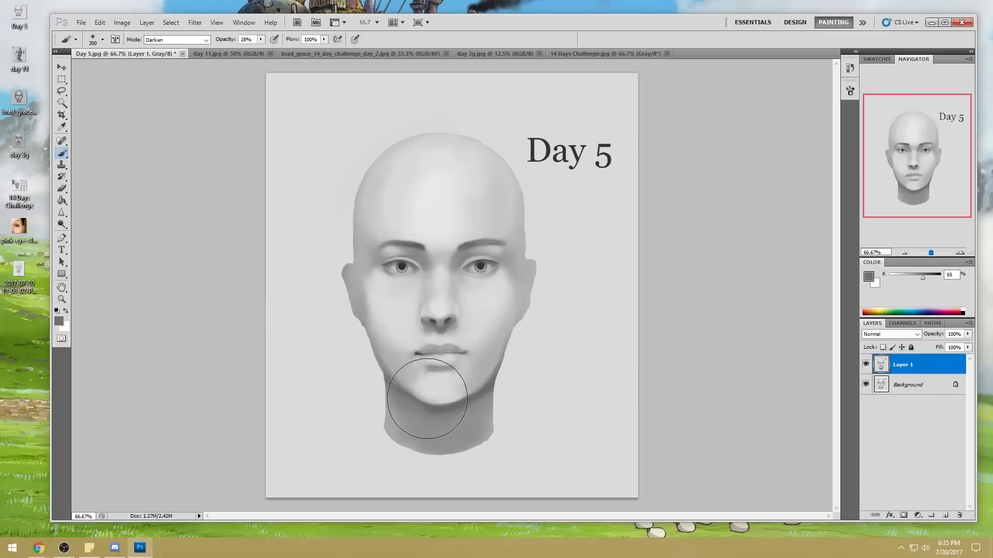
left_click(467, 374, "alt")
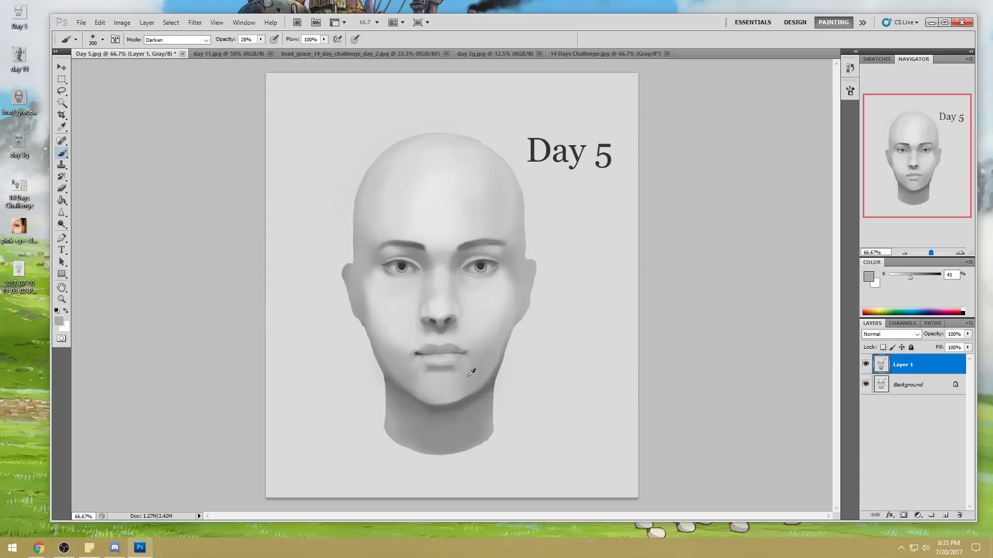
Step: Sample the cheek's light gray and lighten both outer sides of the face with the brush in Normal mode
left_click(388, 292, "alt")
left_click(207, 40)
left_click(207, 45)
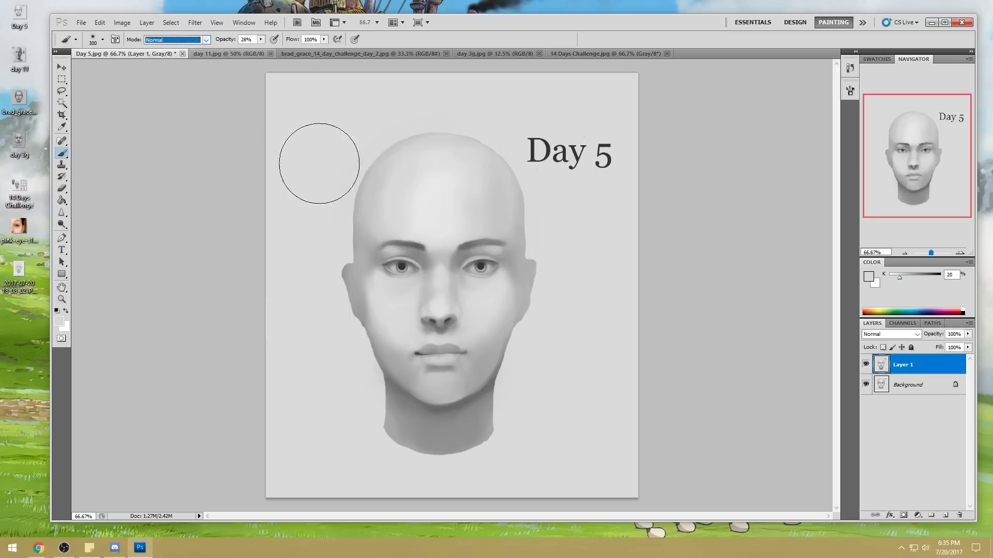
mouse_move(367, 266)
left_mouse_down()
mouse_move(378, 318)
mouse_move(368, 261)
left_mouse_up()
left_click_drag(495, 274, 496, 311)
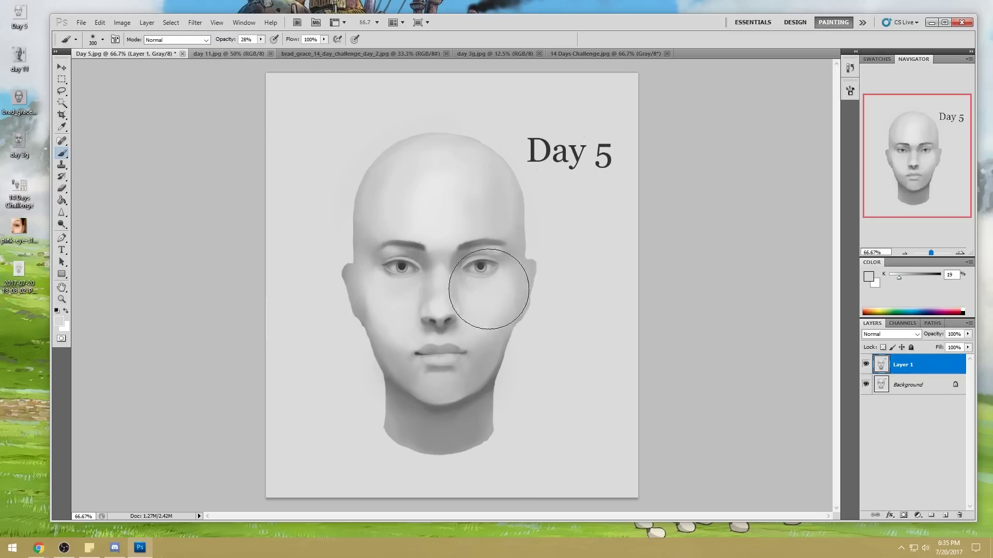
Step: Sample grays from the forehead and softly blend the forehead's sides and the top of the head
left_click(385, 225, "alt")
left_click(388, 223, "alt")
mouse_move(383, 211)
left_mouse_down()
mouse_move(374, 246)
mouse_move(383, 166)
left_mouse_up()
left_click(460, 202, "alt")
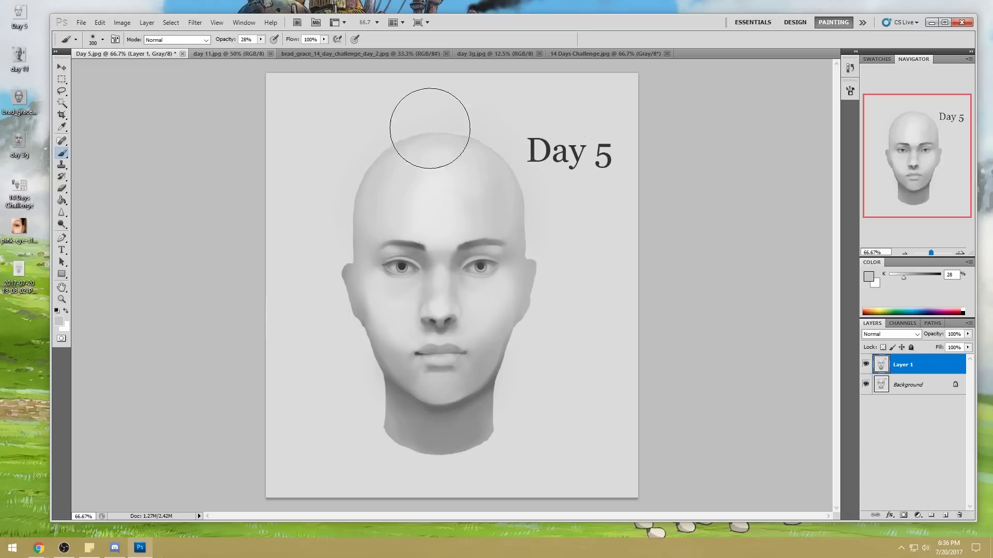
left_click(382, 205, "alt")
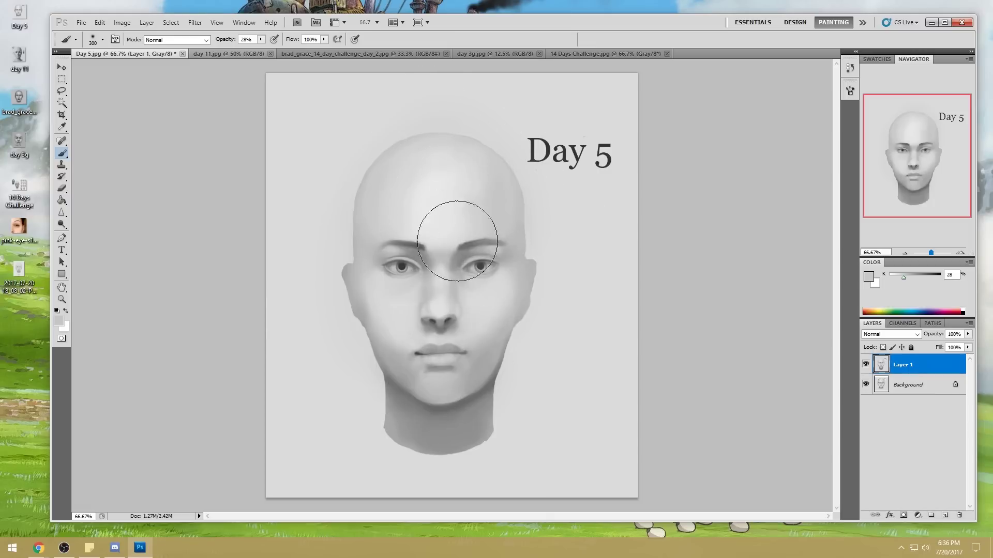
Step: Sample the dark jaw shadow for the area under the chin and fade the neck's base with light cheek gray
left_click(496, 380, "alt")
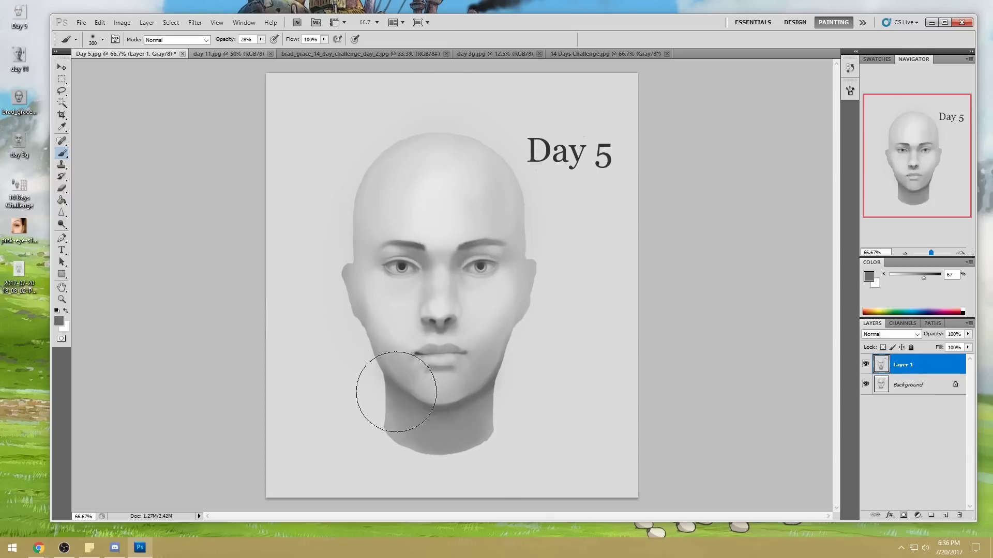
left_click(486, 299, "alt")
mouse_move(466, 432)
left_mouse_down()
mouse_move(415, 436)
mouse_move(480, 432)
mouse_move(405, 443)
mouse_move(443, 453)
mouse_move(489, 435)
left_mouse_up()
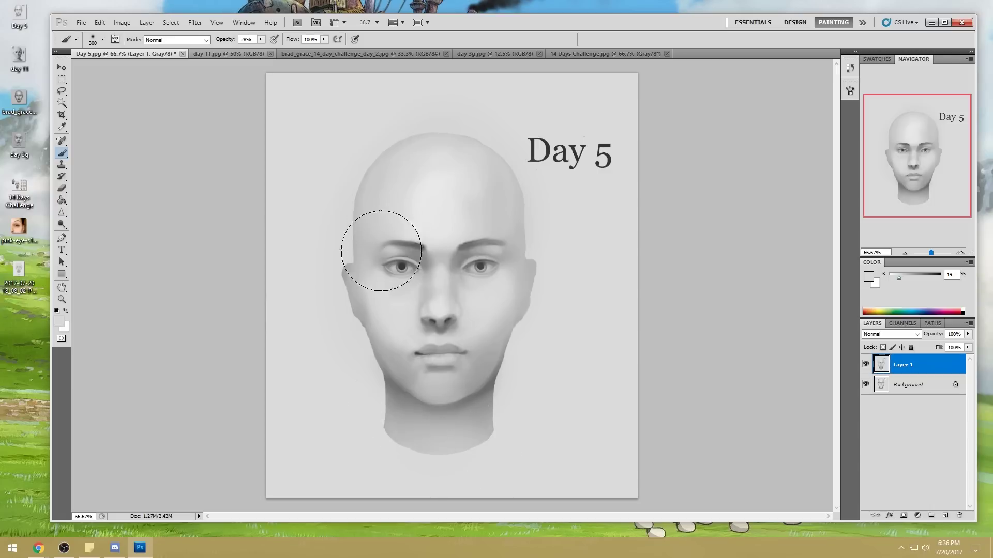
Step: Sample grays from the left cheek and nose to softly blend the shading on the face
left_click(367, 284, "alt")
left_click(365, 282, "alt")
left_click(427, 291, "alt")
left_click(371, 309, "alt")
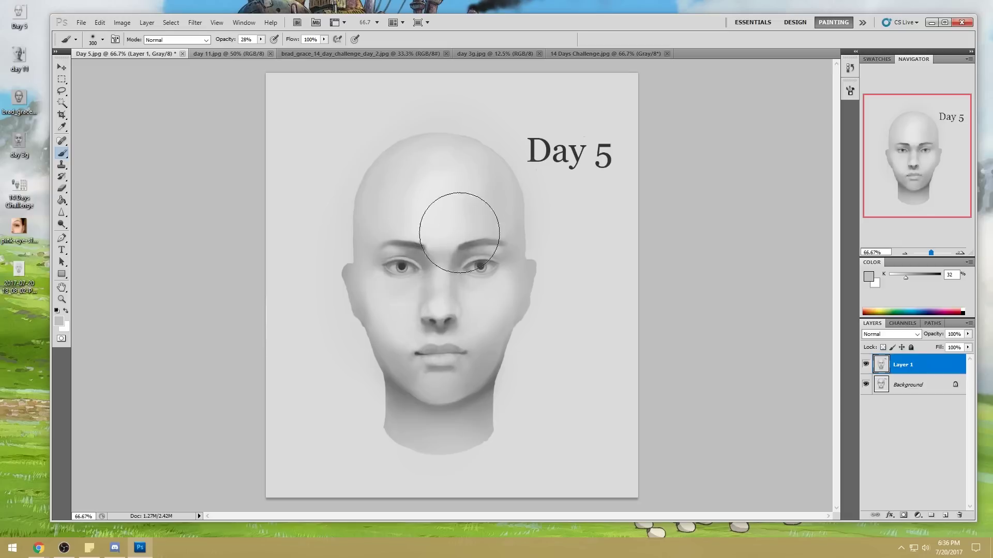
Step: Switch to the textured 80 px brush at 65% opacity and paint the forehead's side planes, sampling grays from the forehead and cheeks
right_click(423, 216)
double_click(519, 341)
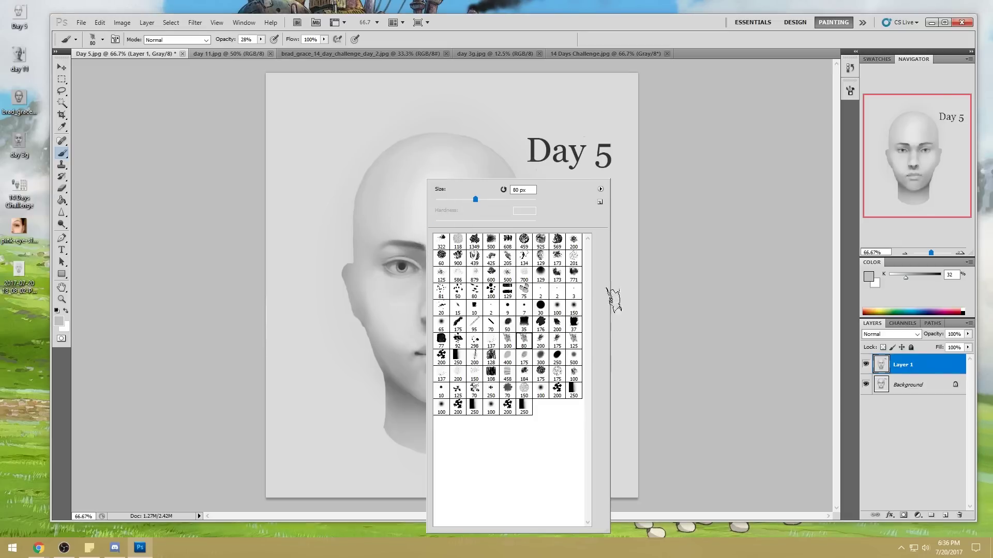
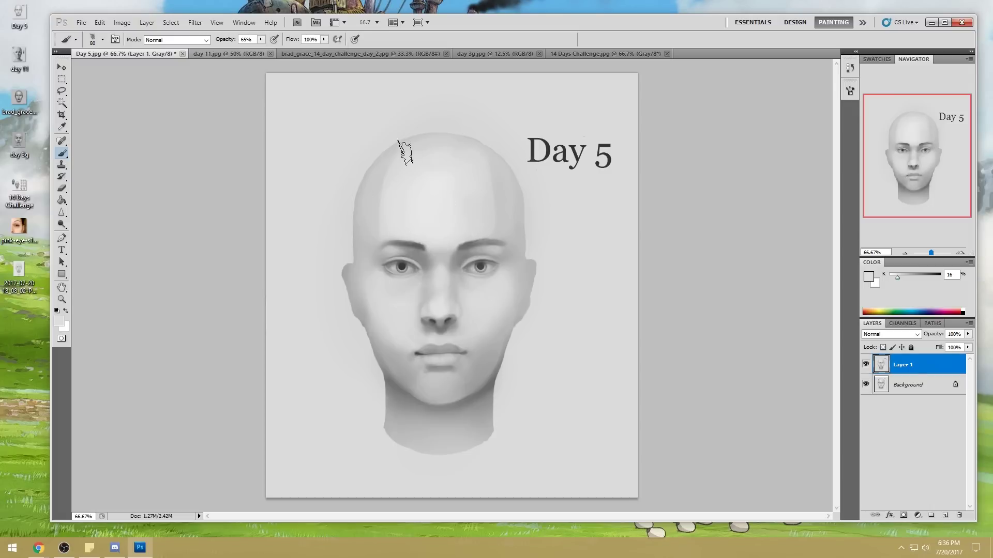
left_click(419, 187, "alt")
left_click(434, 198, "alt")
left_click(390, 297, "alt")
left_click(494, 294, "alt")
Step: Reduce the brush to 45 px, rework the temple and cheek tones with sampled grays, and trim the skull's sides with background gray
key("bracketleft")
key("bracketleft")
key("bracketleft")
key("bracketleft")
key("bracketright")
left_click(363, 264, "alt")
left_click(378, 268, "alt")
left_click(392, 295, "alt")
left_click(390, 294, "alt")
left_click(348, 182, "alt")
left_click_drag(350, 227, 350, 164)
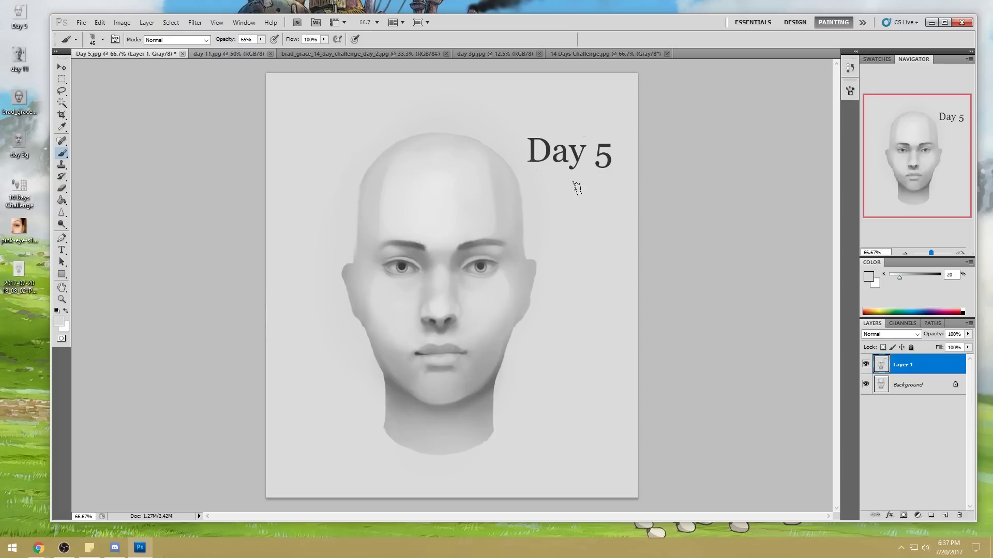
Step: Sample grays from both temples, the outer cheeks and near the mouth to even out the face's side planes
left_click(378, 252, "alt")
left_click(505, 234, "alt")
left_click(510, 274, "alt")
left_click(369, 277, "alt")
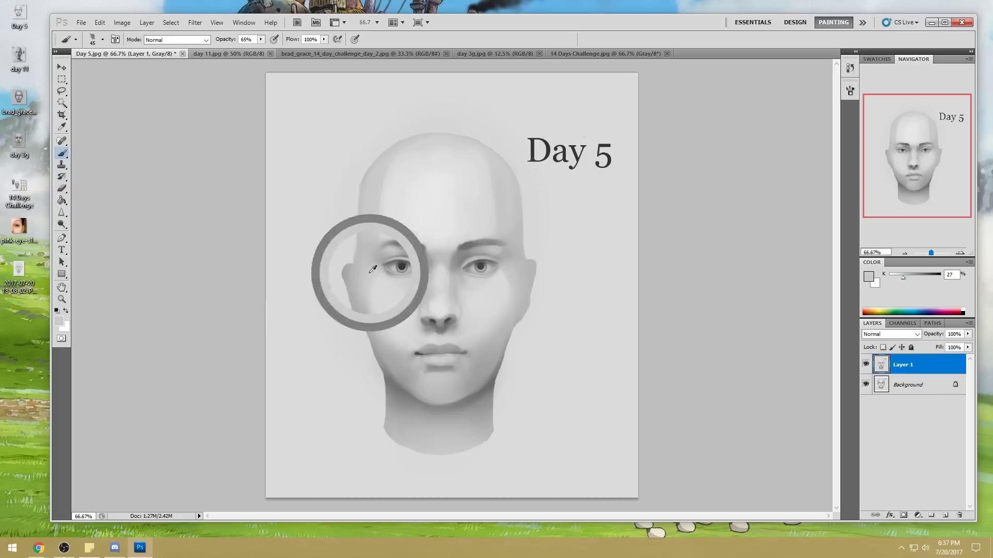
left_click(363, 280, "alt")
left_click(391, 348, "alt")
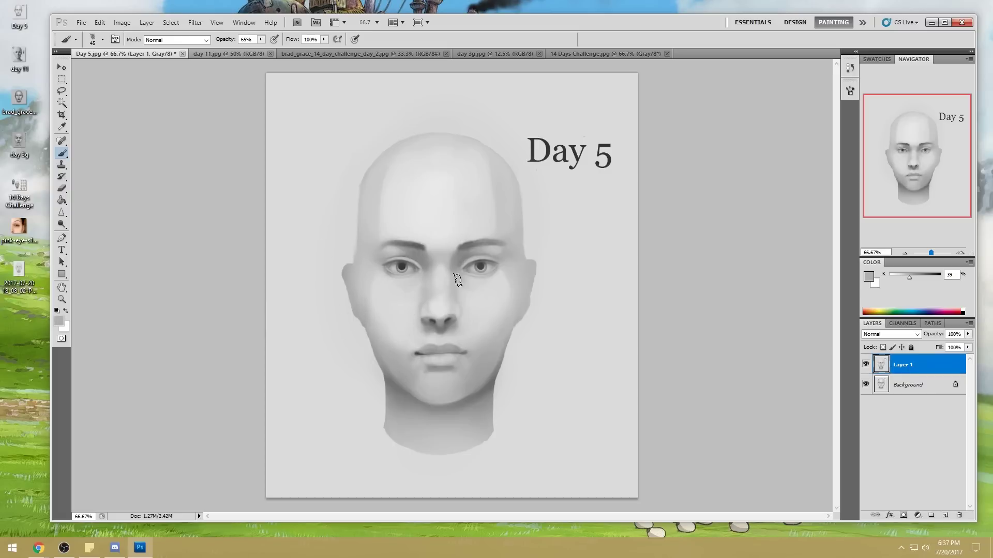
Step: Smudge the hard edges of the forehead's side planes at 49% strength, adjusting the brush size
left_click_drag(63, 213, 90, 235)
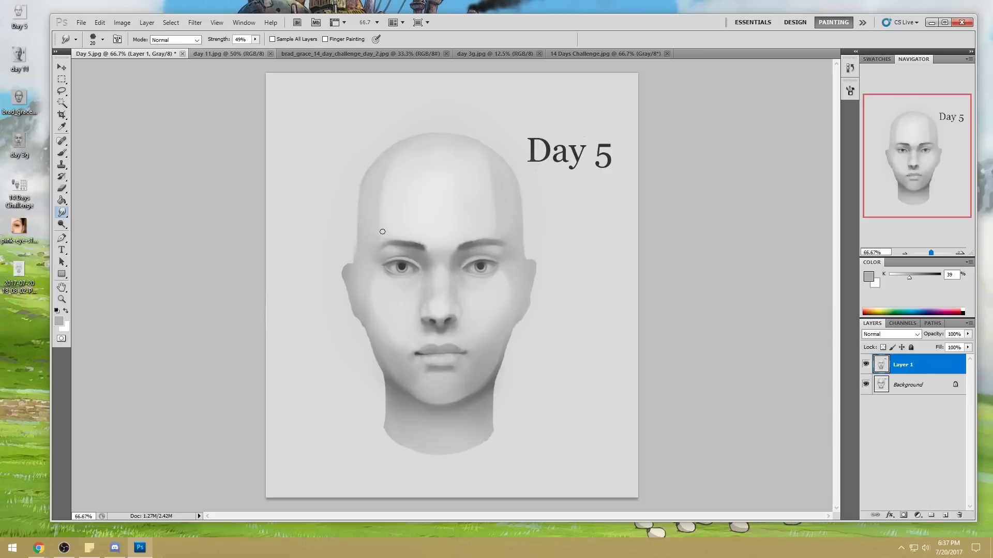
left_click_drag(382, 231, 392, 153)
key("bracketleft")
key("bracketleft")
key("bracketleft")
key("bracketright")
key("bracketleft")
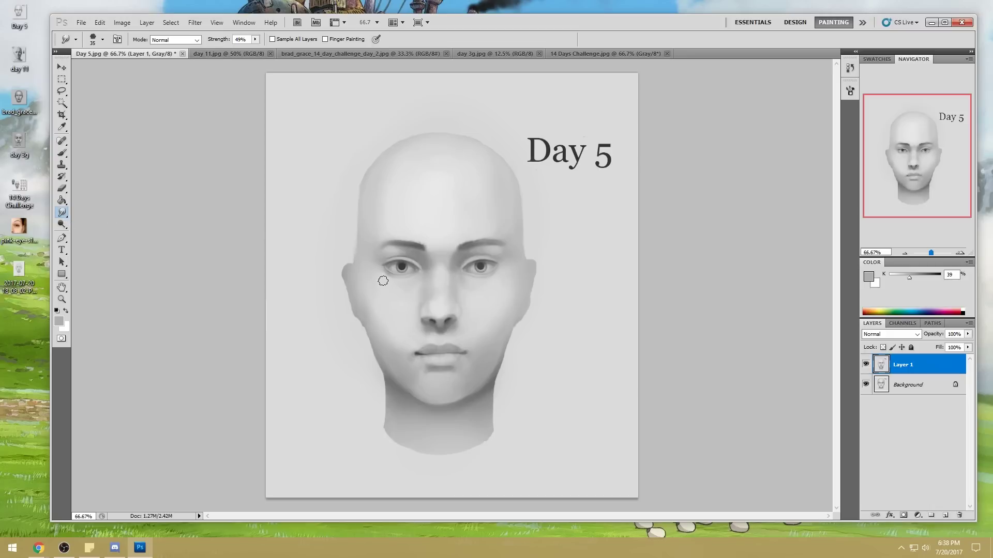
Step: Sample light grays beside and on the nose with the brush and blend the inner cheeks and nose sides
key("b")
left_click(407, 289, "alt")
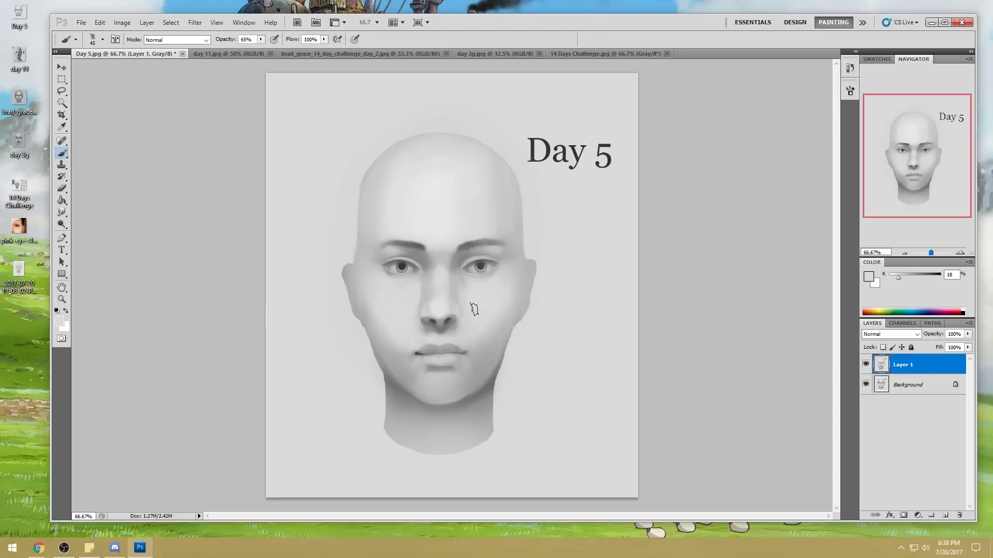
left_click(415, 293, "alt")
left_click(468, 302, "alt")
left_click(444, 291, "alt")
Step: Smooth the remaining tone edges on the forehead and face with a smaller Smudge tool
left_click(62, 212)
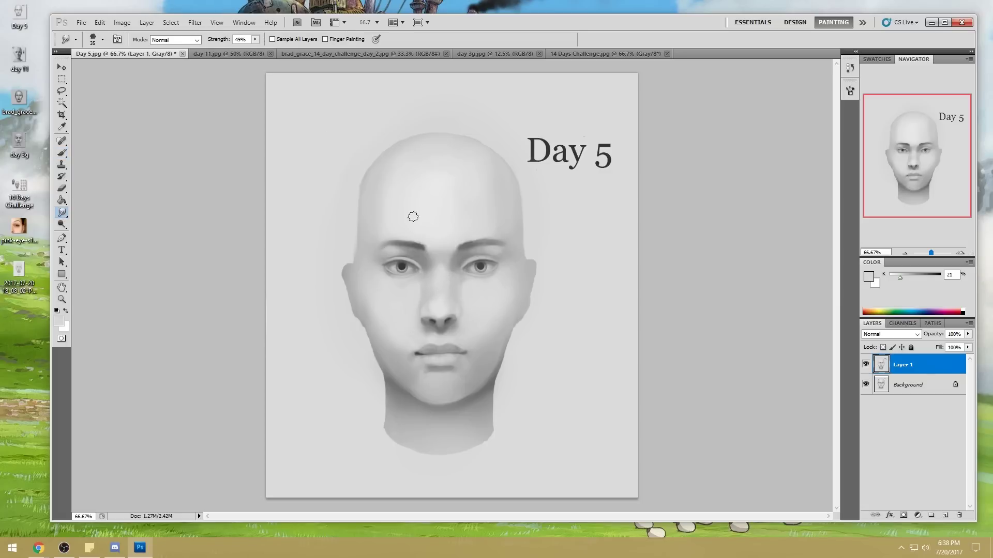
key("bracketleft")
key("bracketleft")
key("bracketleft")
key("b")
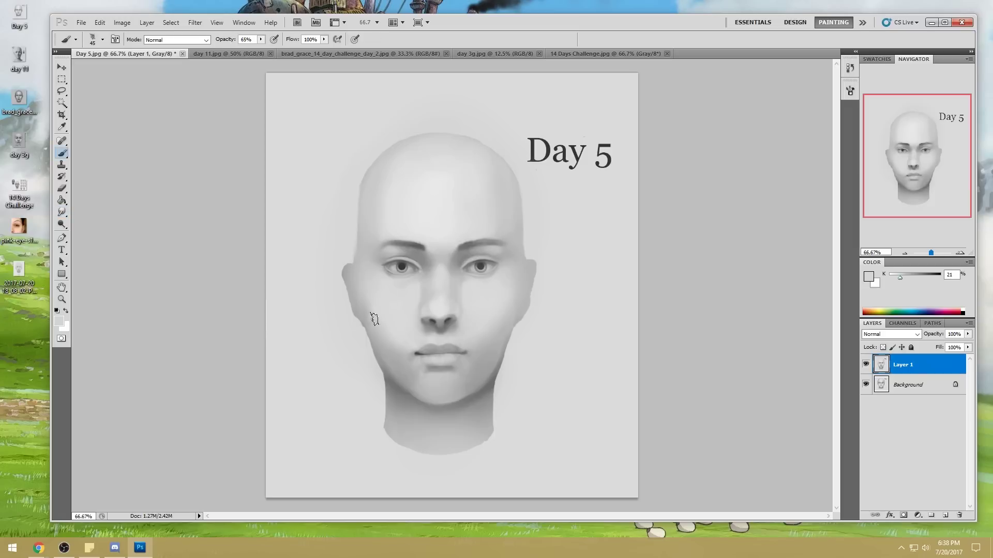
Step: Sample the dark jaw gray, shade where the ears meet the face, and smudge the new shading
left_click(389, 366, "alt")
key("bracketleft")
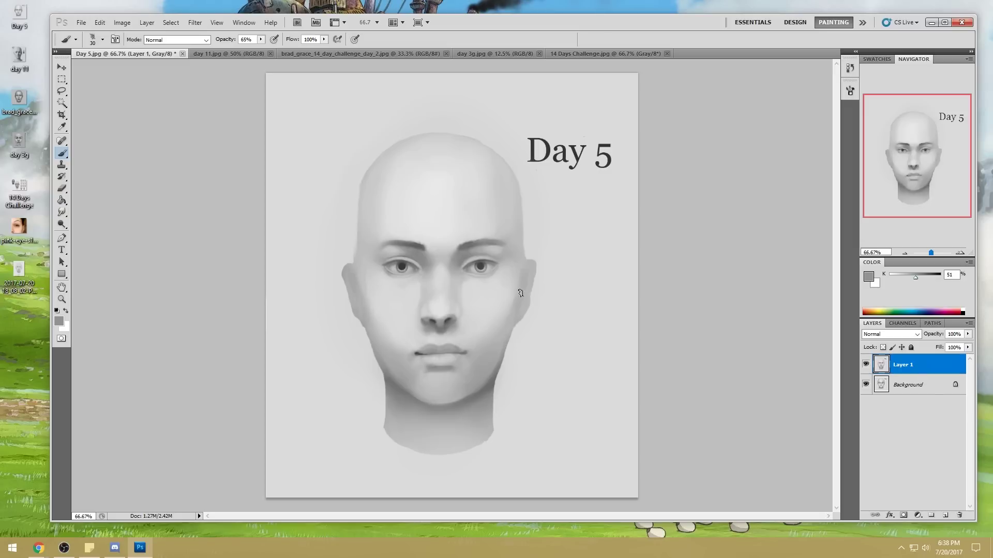
left_click_drag(518, 297, 513, 322)
key("bracketright")
key("bracketright")
key("bracketright")
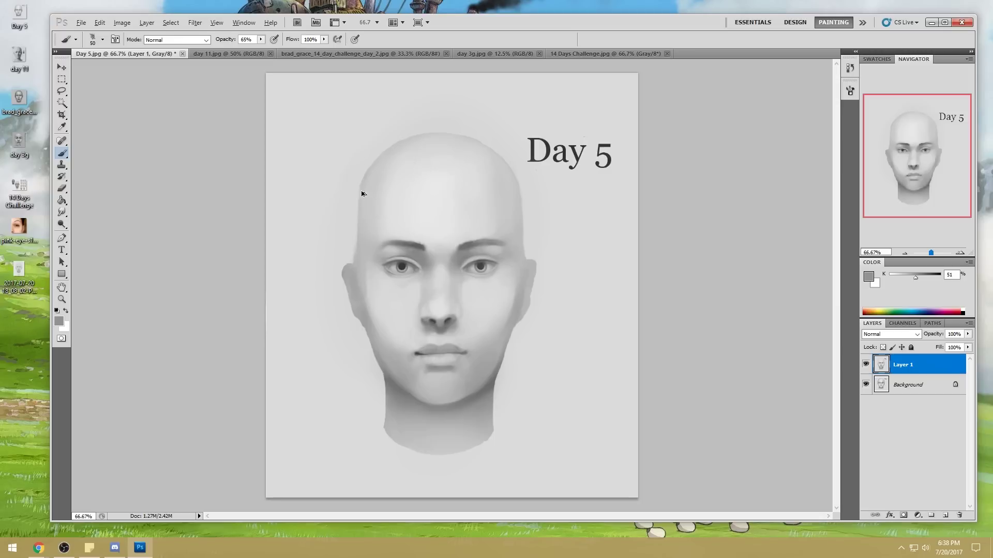
left_click(63, 214)
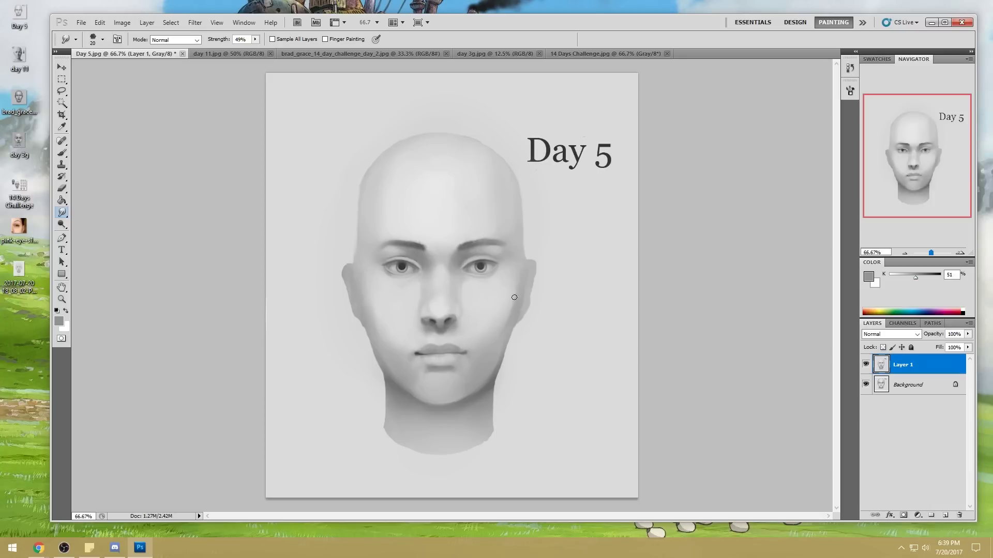
Step: Sample brow and nearby skin grays and reshape both eyebrows with a smaller brush
key("b")
left_click(502, 234, "alt")
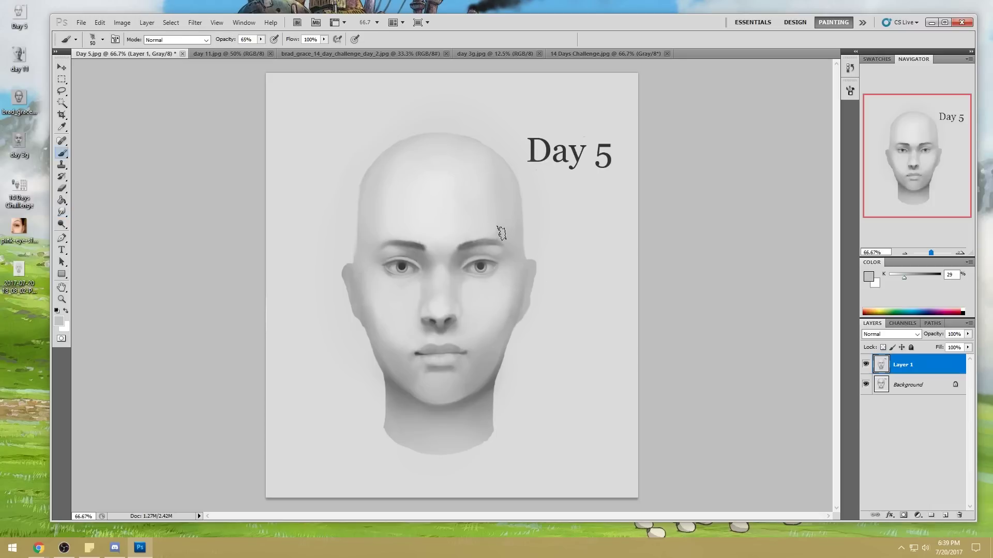
key("[")
left_click(398, 239, "alt")
key("[")
key("[")
key("[")
left_click(419, 244, "alt")
left_click(503, 237, "alt")
key("alt")
key("alt")
Step: Sample the temple's skin gray and the dark brow gray to extend and curve the eyebrows' outer ends
left_click(513, 261, "alt")
key("bracketright")
key("bracketright")
left_click(405, 239, "alt")
key("bracketleft")
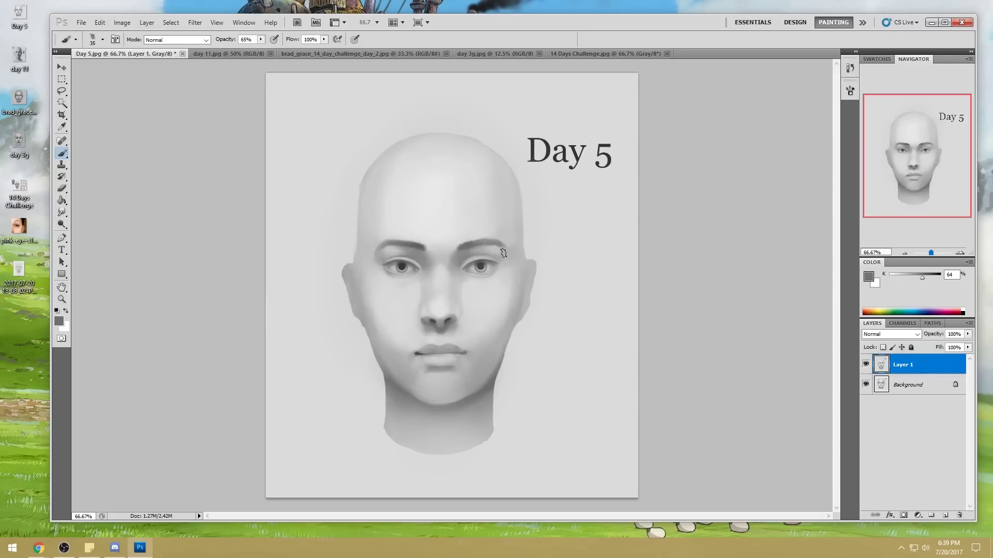
left_click_drag(503, 261, 500, 250)
Step: Switch to the soft round 100 px brush and soften the shading around both eyes with grays sampled beside them
right_click(574, 259)
double_click(621, 308)
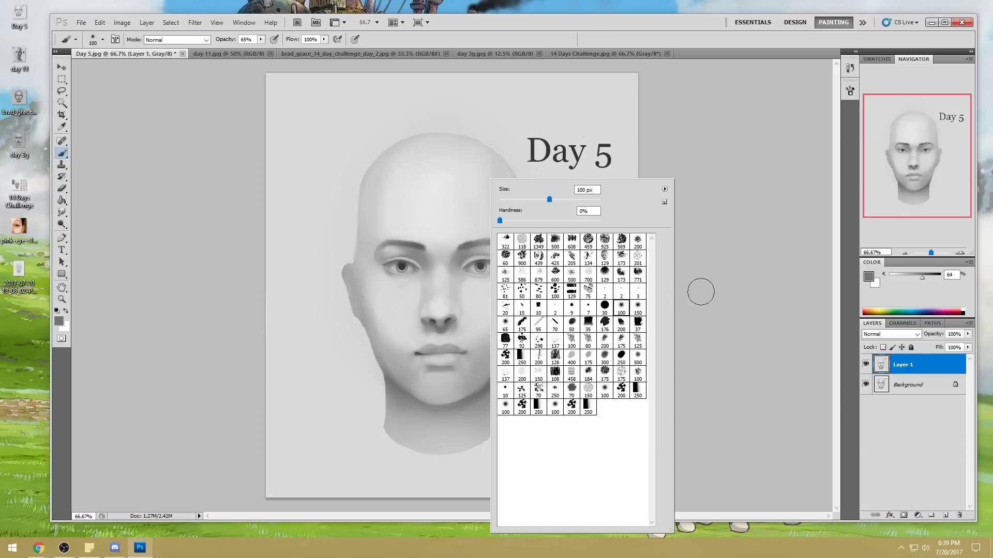
left_click(481, 283, "alt")
left_click_drag(478, 287, 469, 271)
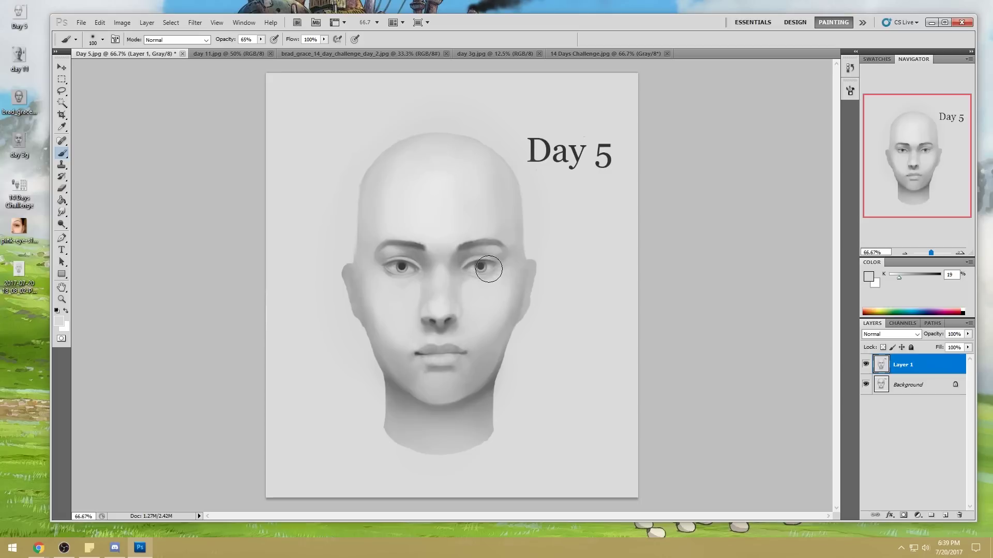
left_click(503, 255, "alt")
left_click(390, 259, "alt")
Step: Open the Liquify filter, reduce the brush size to 137 and nudge both eyes into better alignment
left_click(202, 25)
left_click(236, 82)
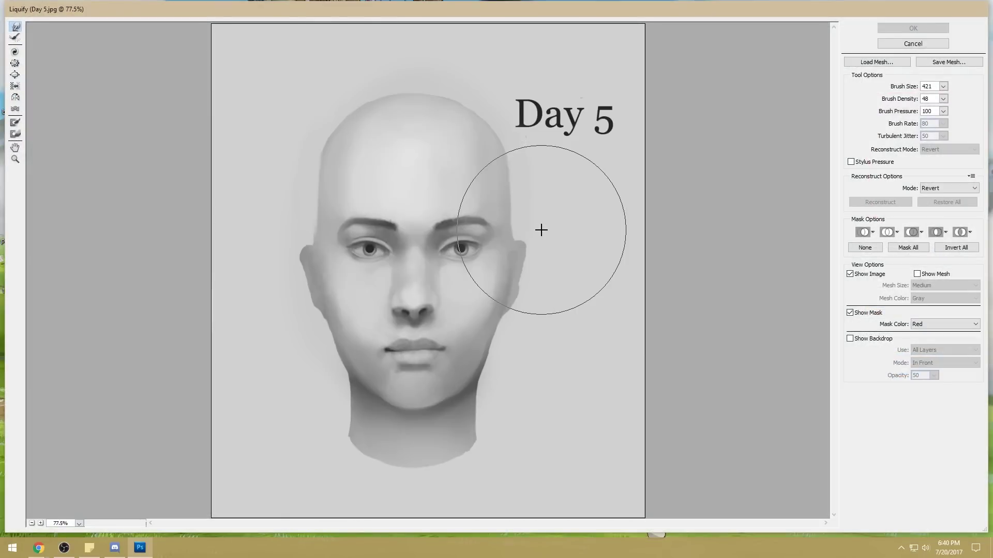
left_click(944, 86)
left_click_drag(906, 98, 900, 102)
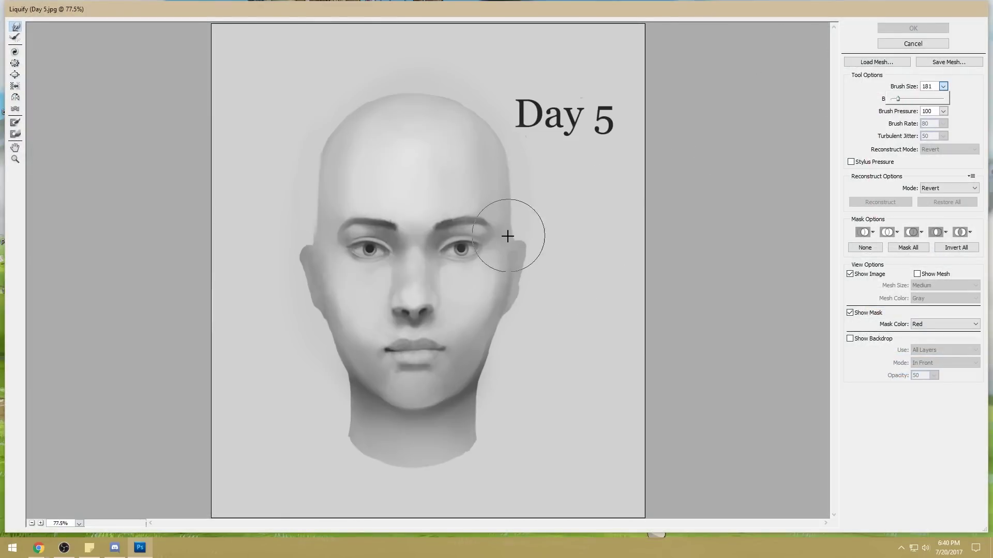
key("bracketleft")
left_click(455, 250)
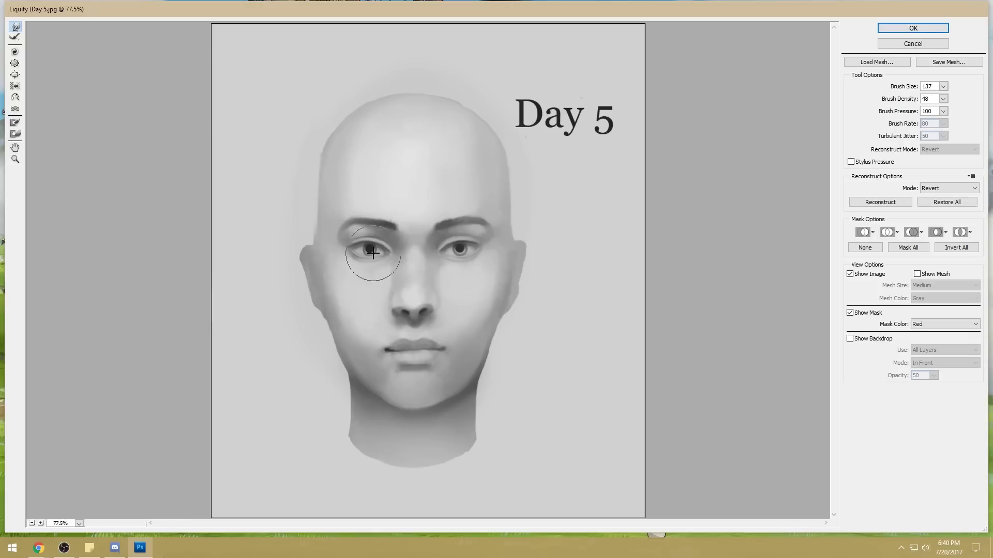
left_click_drag(372, 250, 351, 240)
Step: Set the Liquify brush size to 103 and density to 24, refine the eyes, undo the last push and apply the filter
key("bracketleft")
key("bracketleft")
mouse_move(943, 98)
left_mouse_down()
mouse_move(889, 108)
mouse_move(904, 117)
left_mouse_up()
left_click_drag(359, 248, 370, 249)
mouse_move(456, 239)
left_mouse_down()
mouse_move(478, 231)
mouse_move(449, 231)
left_mouse_up()
key("ctrl+z")
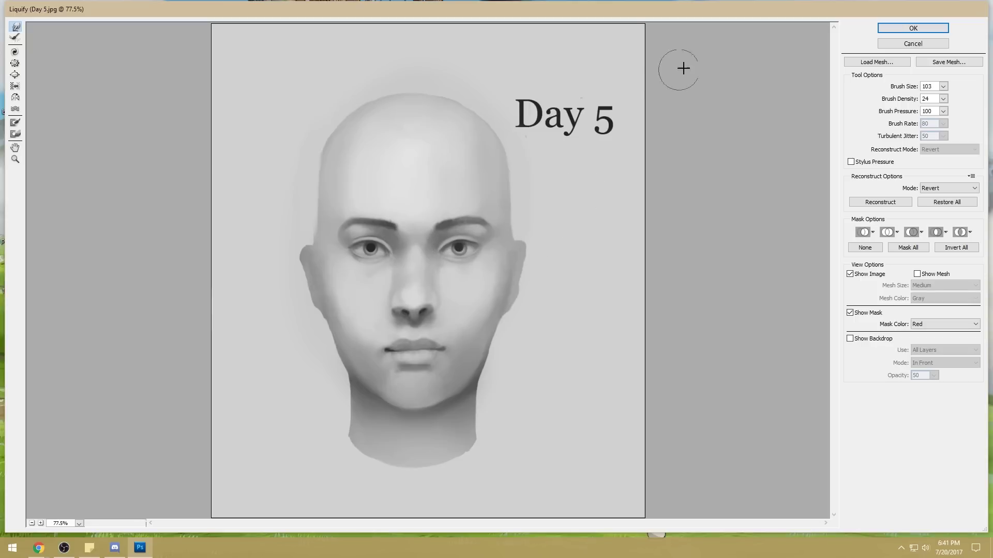
left_click(911, 28)
Step: Examine the eyes up close and compare them with and without the Liquify changes
key("z")
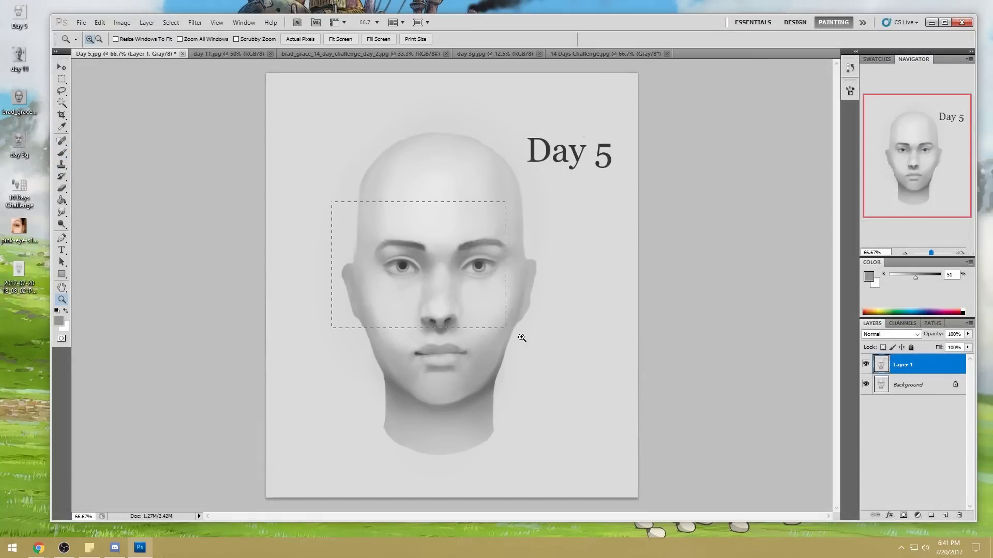
left_click_drag(497, 324, 583, 403)
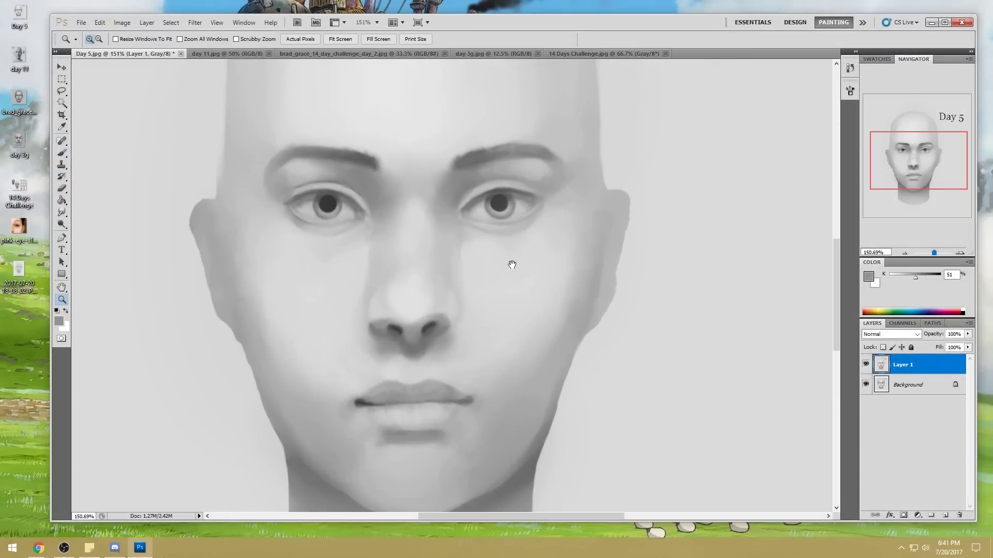
left_click_drag(515, 265, 557, 274)
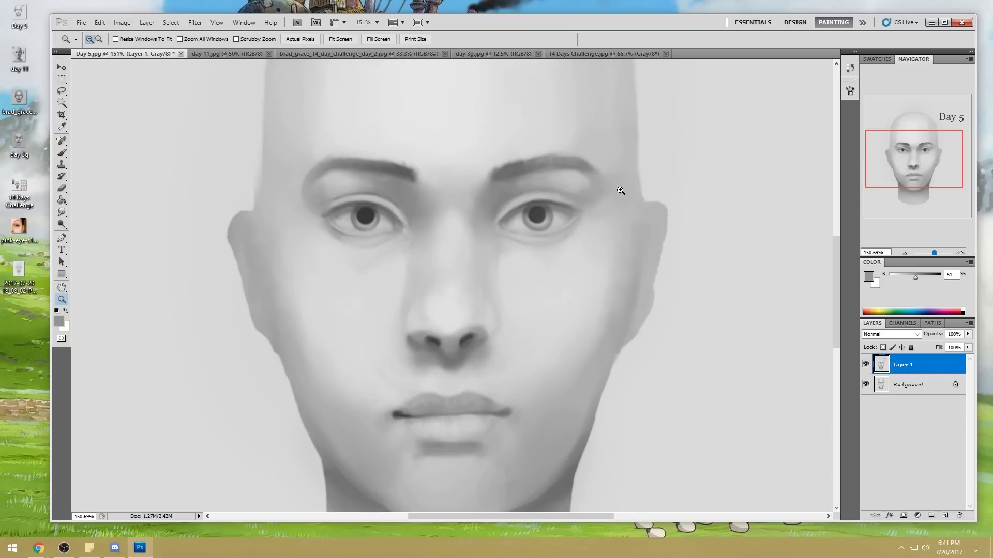
key("ctrl+z")
key("ctrl+z")
key("ctrl+z")
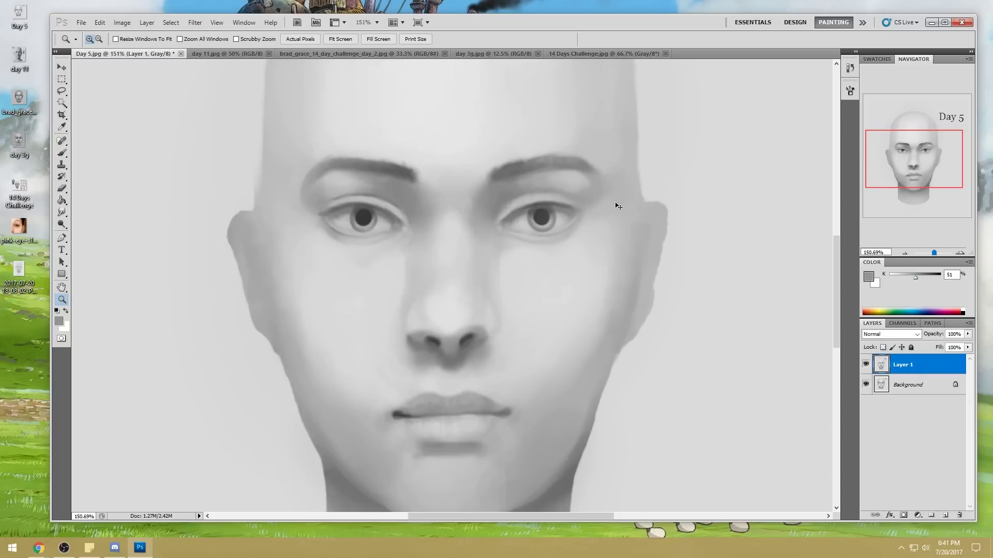
key("ctrl+z")
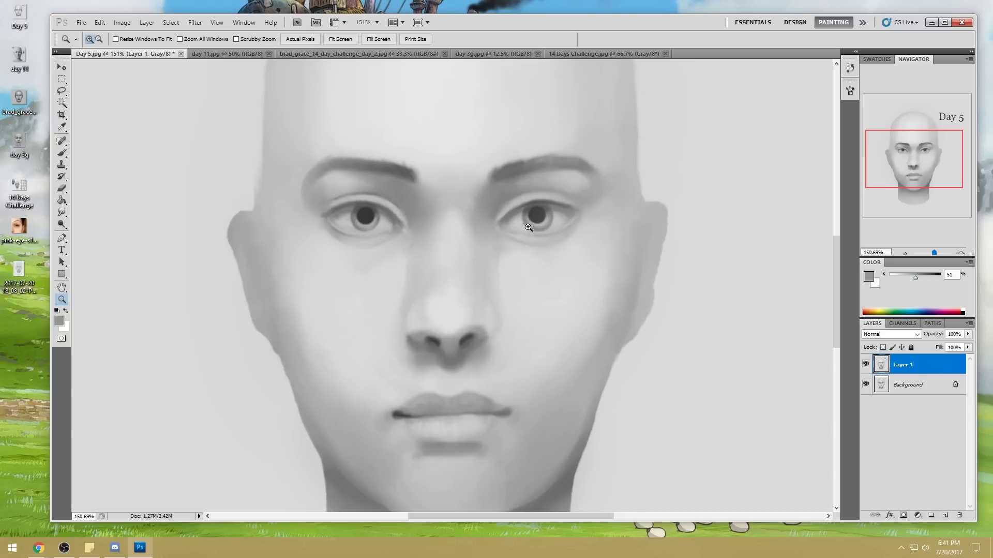
key("ctrl+0")
left_click(480, 302)
left_click(492, 290)
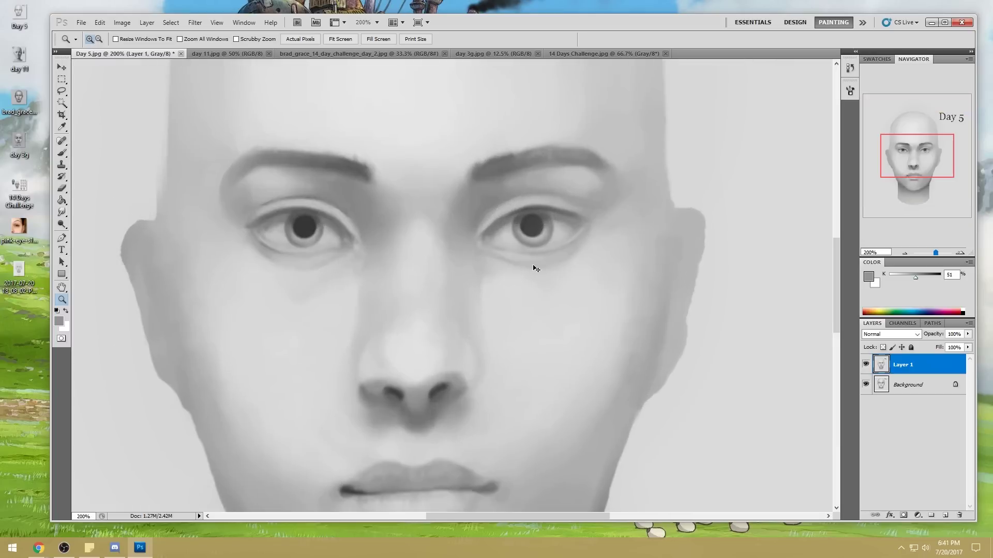
Step: Set the brush to Darken mode and deepen the shading around the brows and eyes with sampled darker grays
key("ctrl+minus")
key("b")
left_click(435, 232, "alt")
left_click(206, 42)
left_click(158, 93)
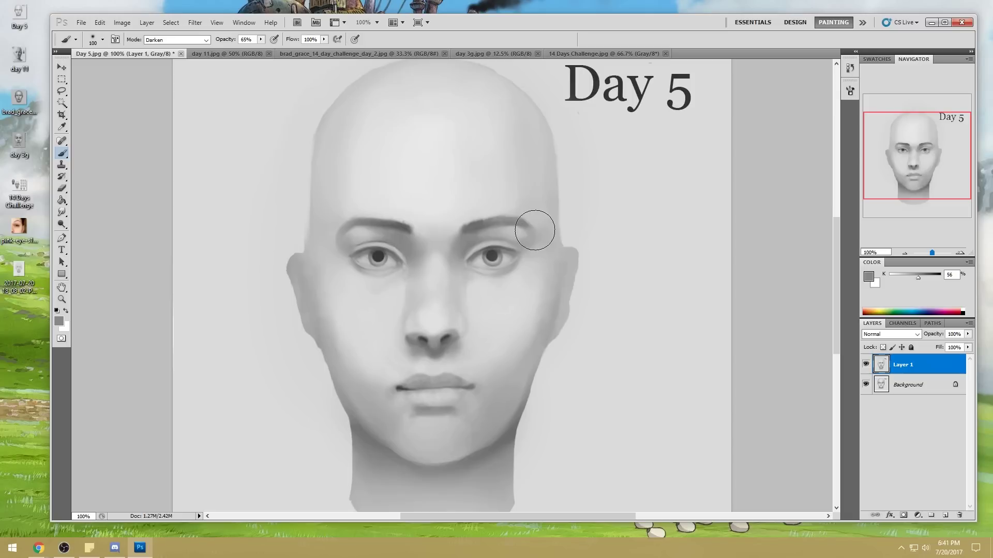
left_click(511, 266, "alt")
key("ctrl+0")
key("ctrl+a")
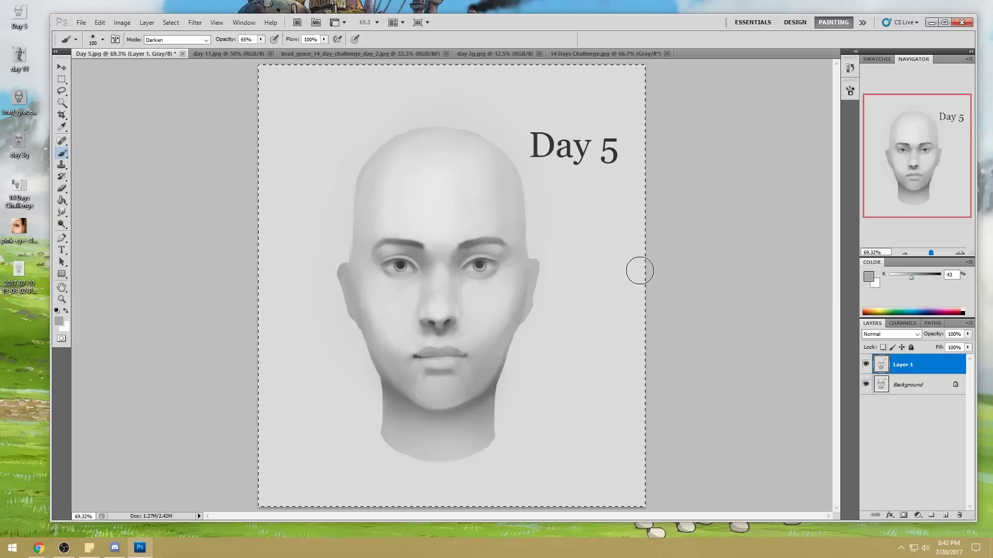
key("m")
right_click(459, 263)
left_click(478, 269)
Step: Toggle Layer 1's visibility repeatedly to compare the corrected face with the original portrait
left_click(866, 364)
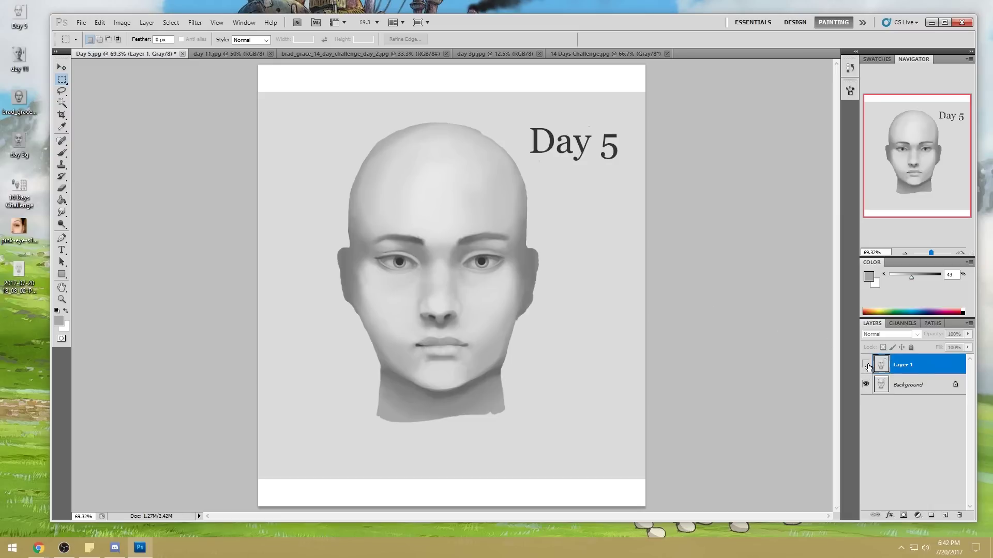
left_click(867, 365)
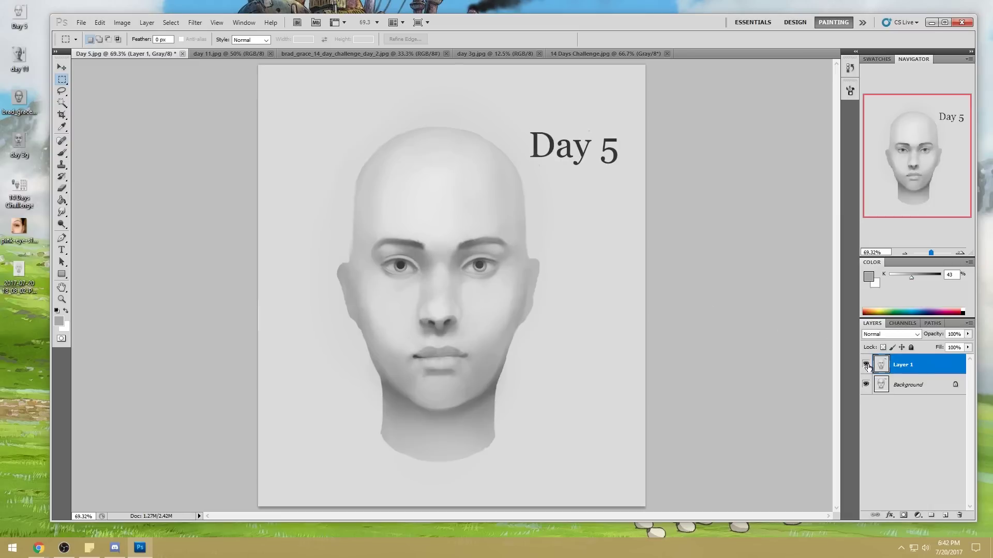
left_click(866, 365)
left_click(866, 366)
left_click(866, 365)
left_click(865, 366)
left_click(866, 365)
left_click(866, 367)
Step: Enlarge the Darken brush to 400 px, softly shade the cheeks with sampled cheek grays, and compare against the original layer
key("b")
left_click(392, 350, "alt")
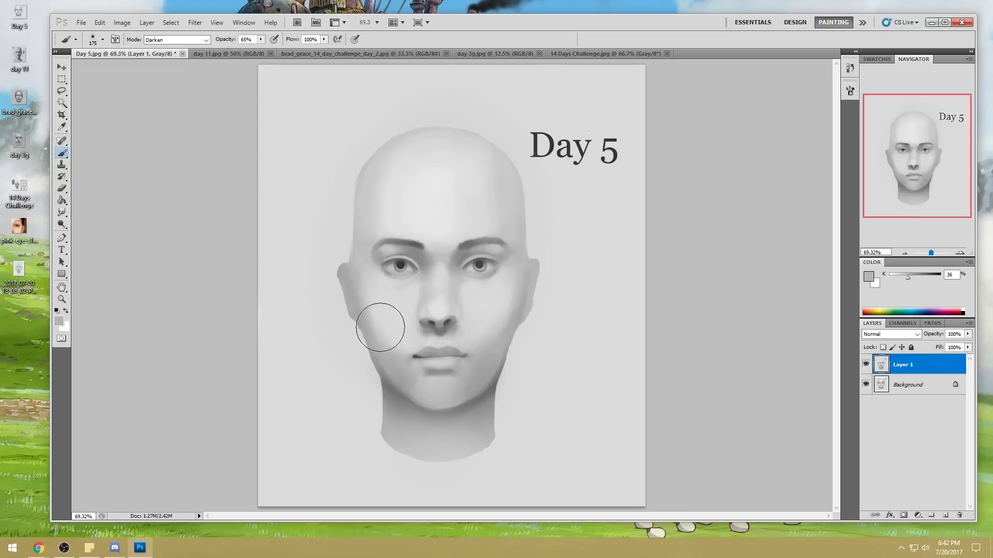
key("bracketright")
key("bracketright")
key("bracketright")
key("bracketright")
key("bracketright")
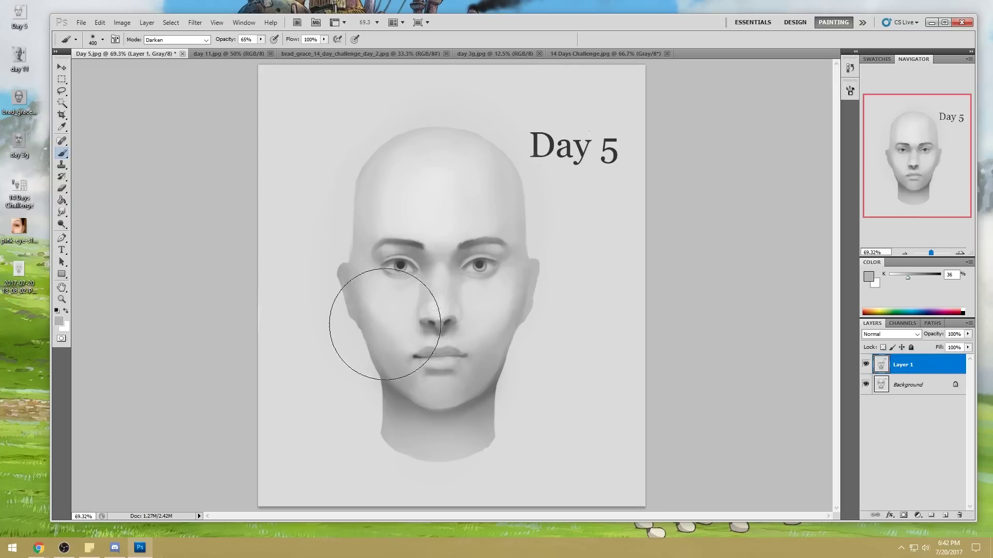
left_click(400, 316, "alt")
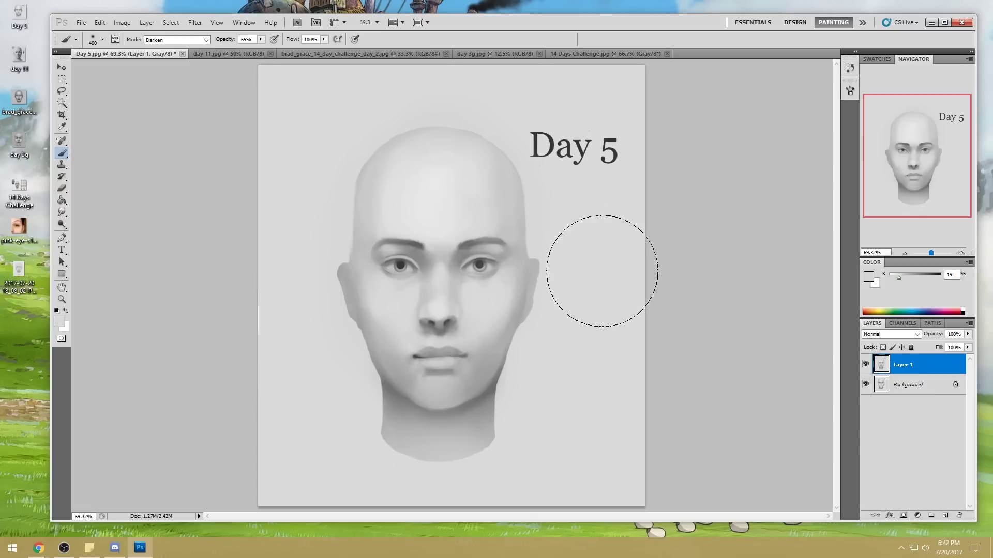
left_click(866, 365)
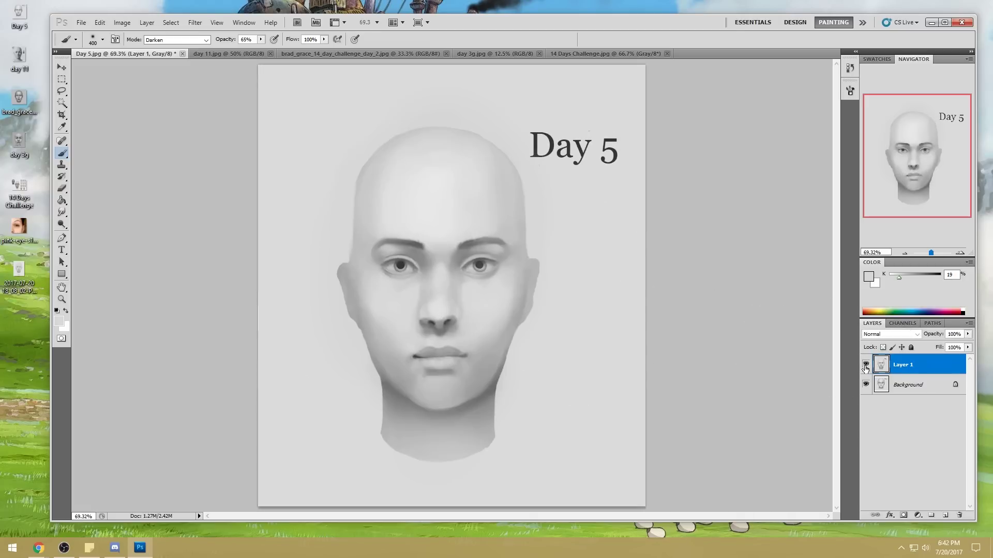
Step: Inspect the Day 5 face up close and flatten the portrait into a single background layer
key("z")
left_click_drag(348, 242, 522, 361)
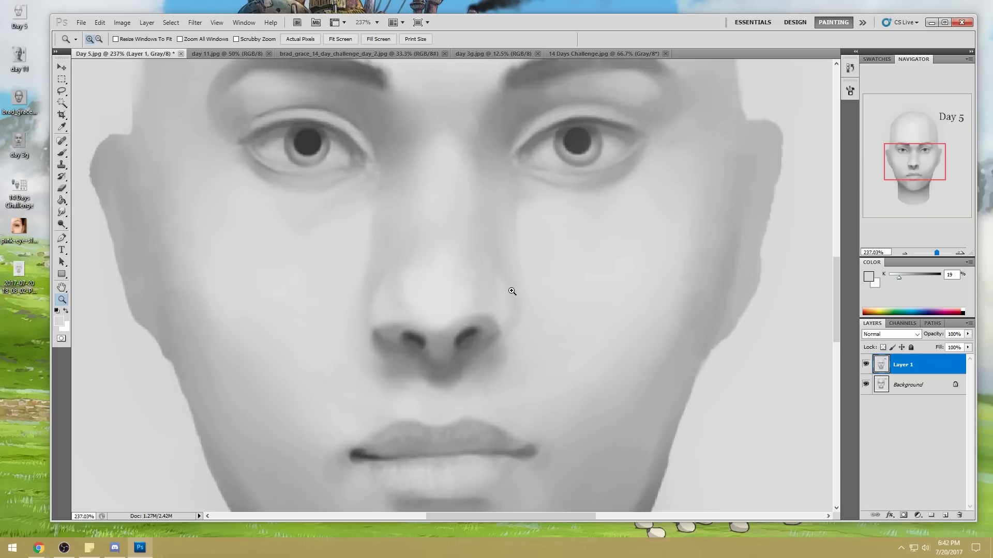
key("ctrl+0")
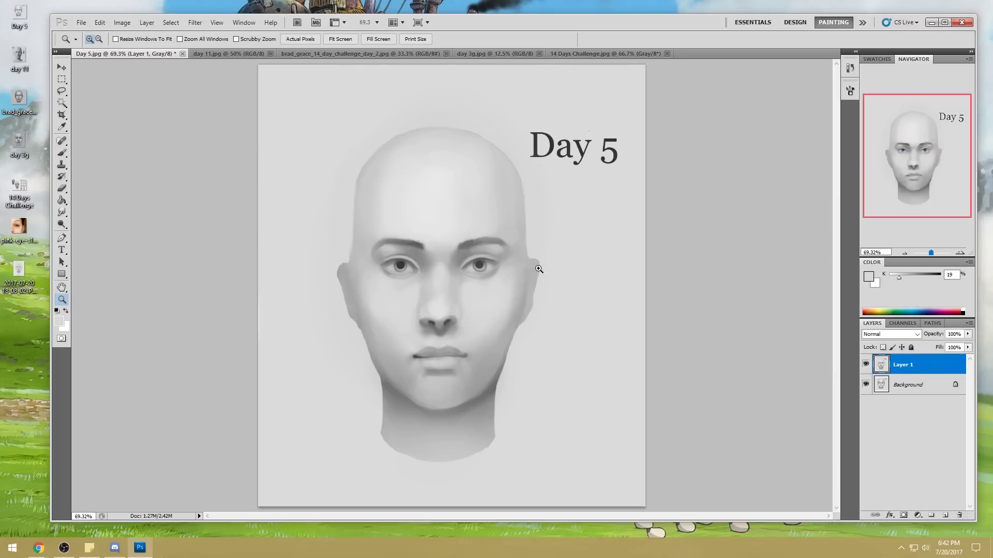
right_click(935, 366)
left_click(904, 424)
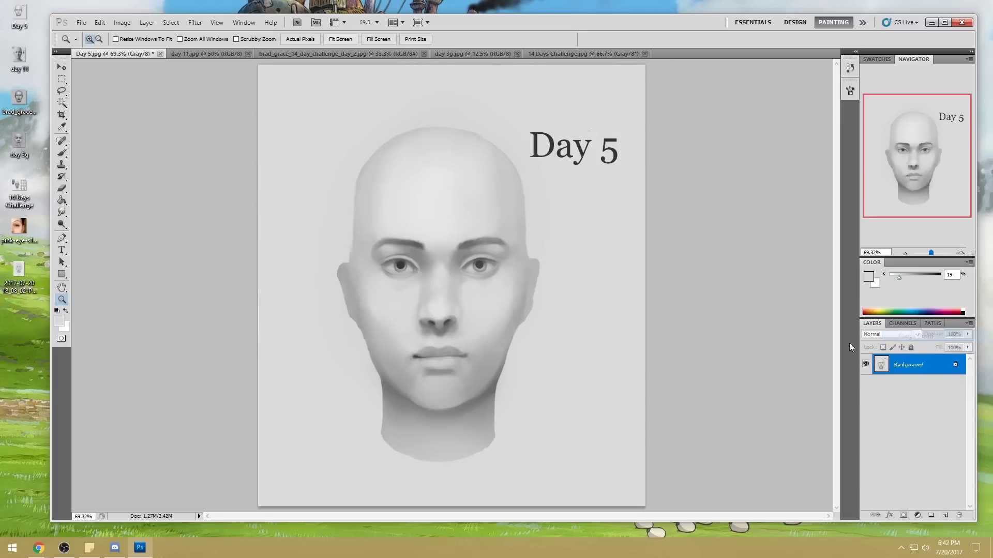
Step: Close Day 5.jpg with its changes saved, and bring up day 11.jpg with the Brush tool active
left_click(160, 54)
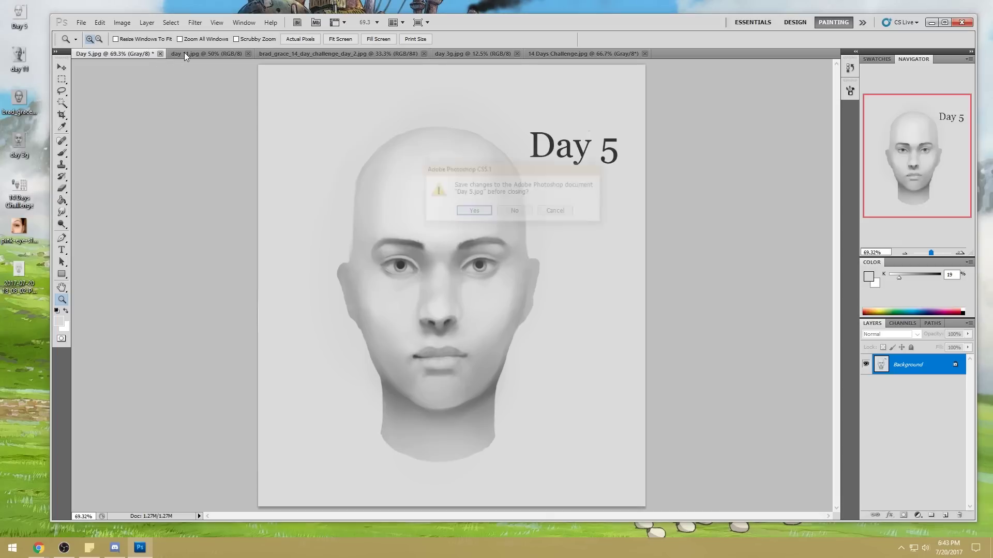
left_click(473, 212)
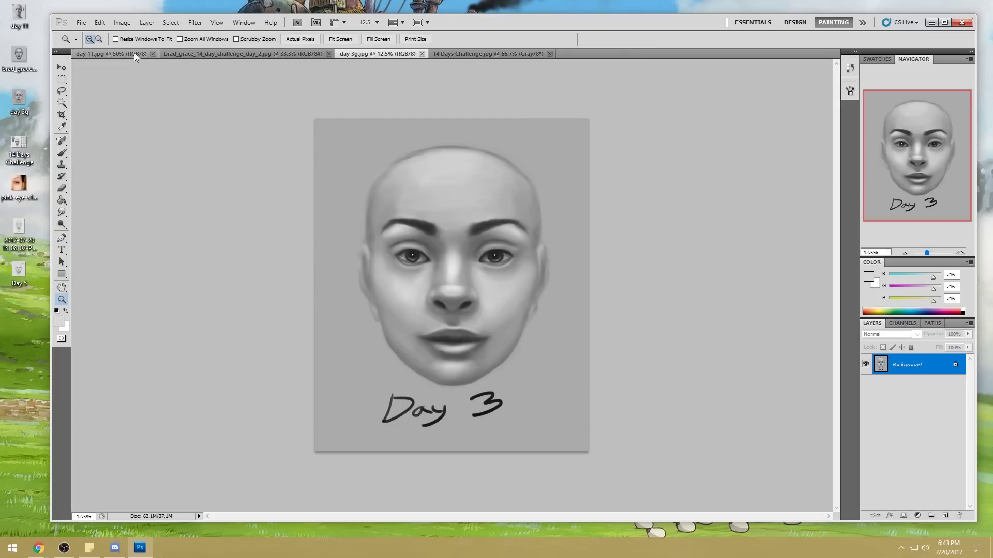
left_click(135, 54)
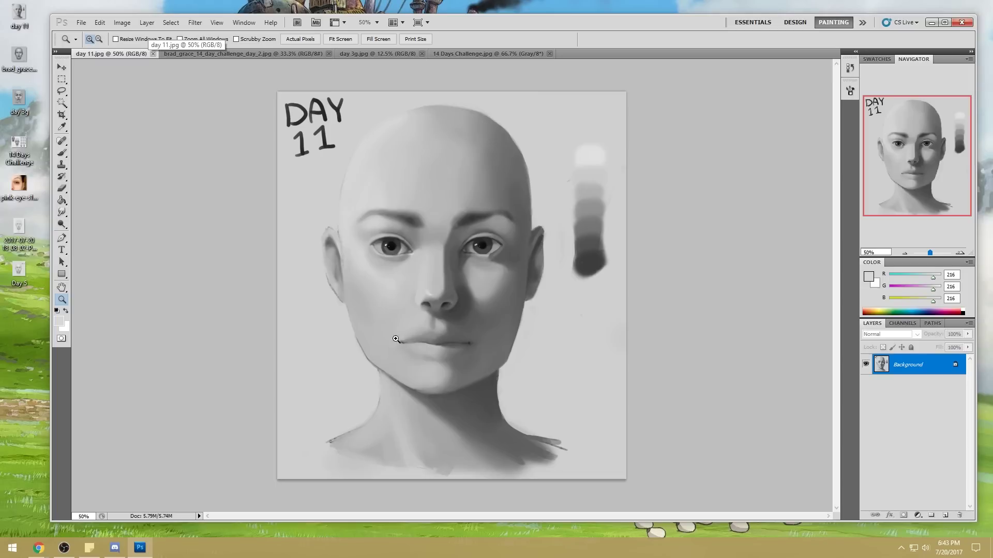
key("b")
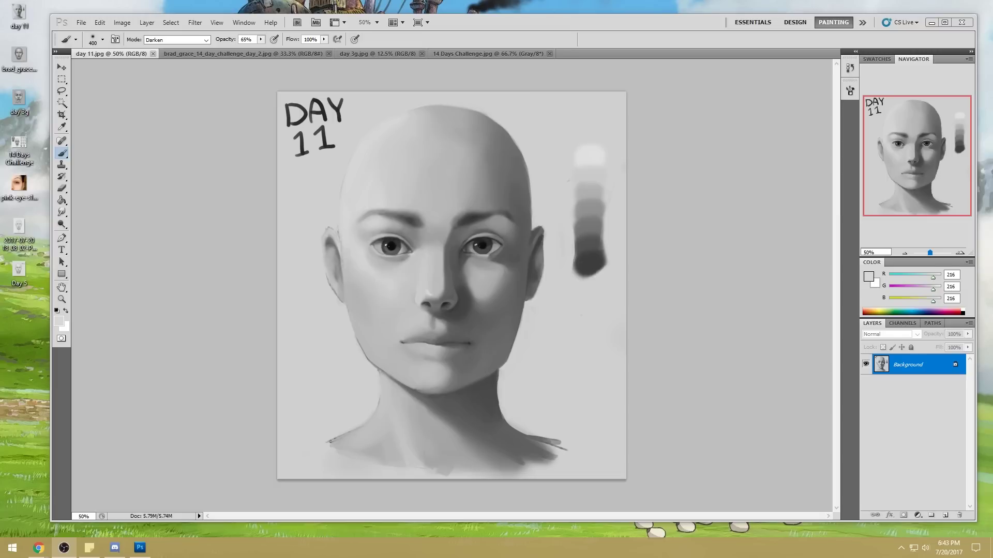
Step: Extract the 03 archive on the desktop and launch the PSDEMO program in a window at 1280 x 768, Fantastic quality
left_click(4, 546)
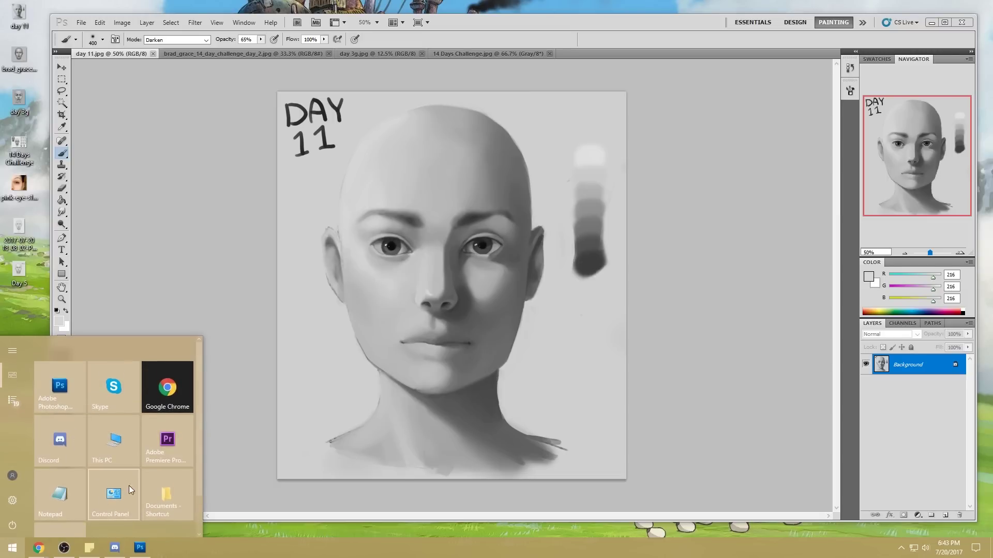
left_click(116, 424)
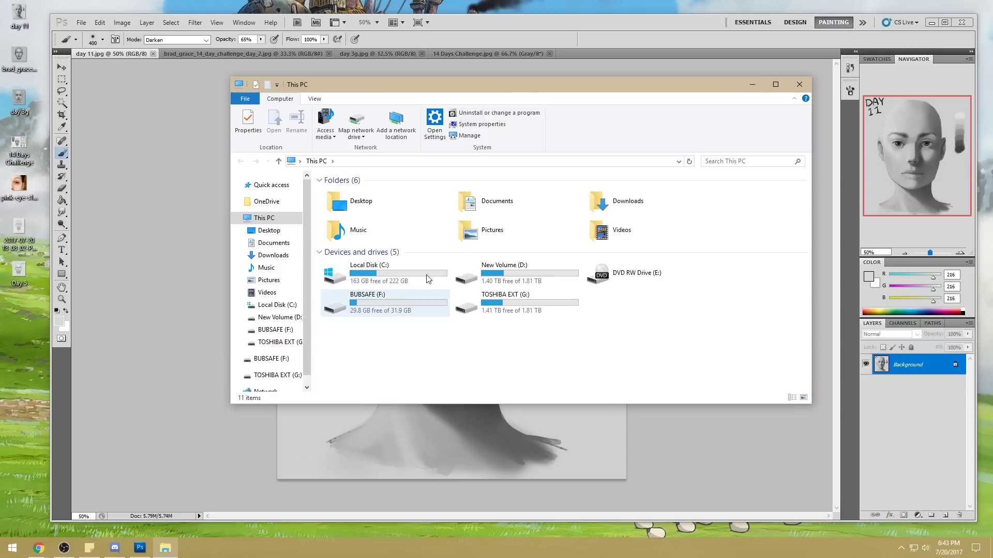
left_click_drag(504, 84, 992, 85)
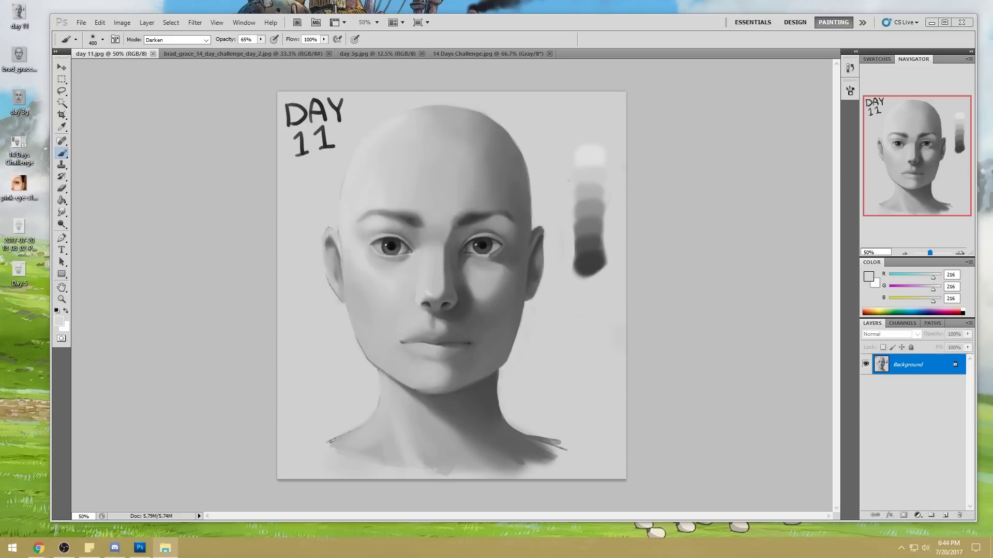
right_click(23, 308)
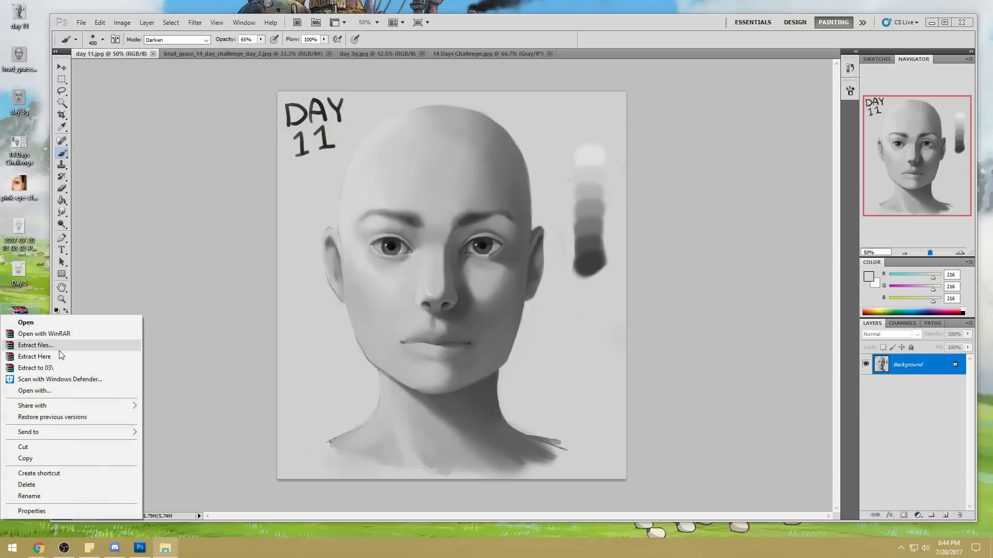
left_click(60, 356)
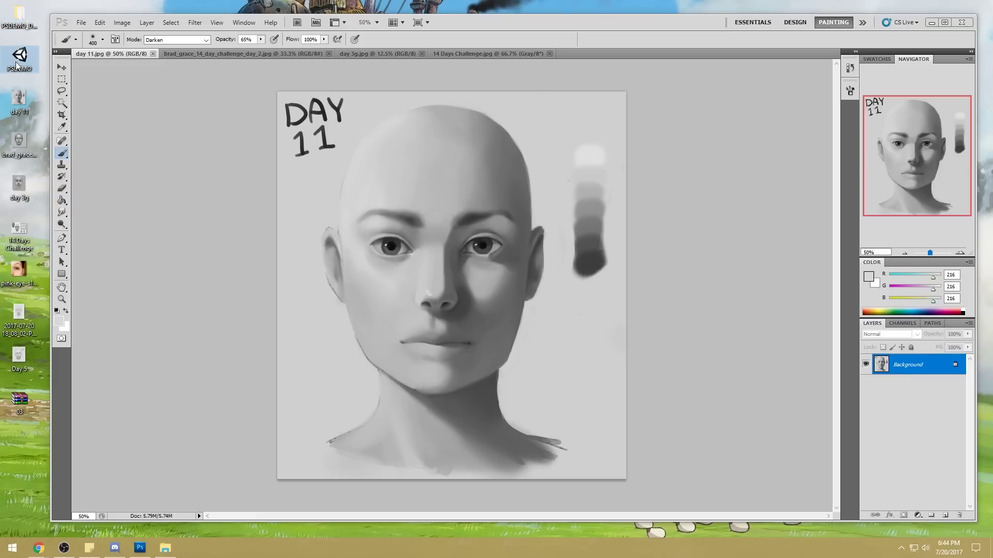
double_click(19, 59)
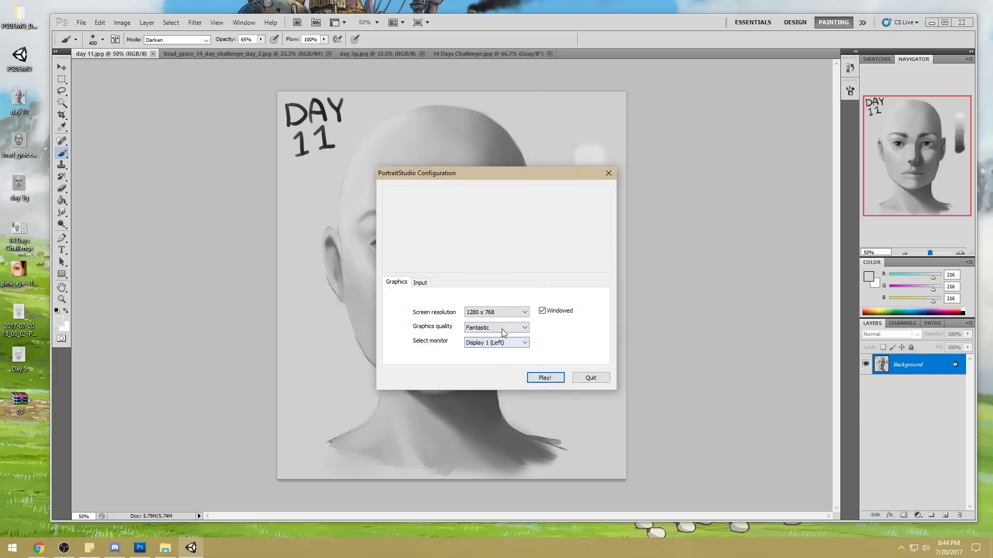
left_click(546, 378)
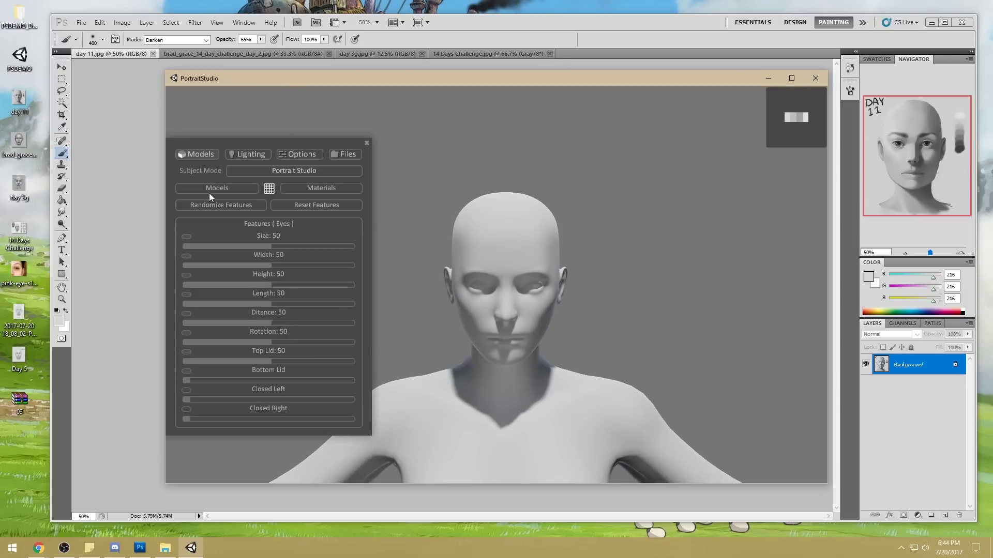
Step: Centre the main direct light in front of the head model, strengthen it slightly, and brighten the background to light gray
left_click(237, 156)
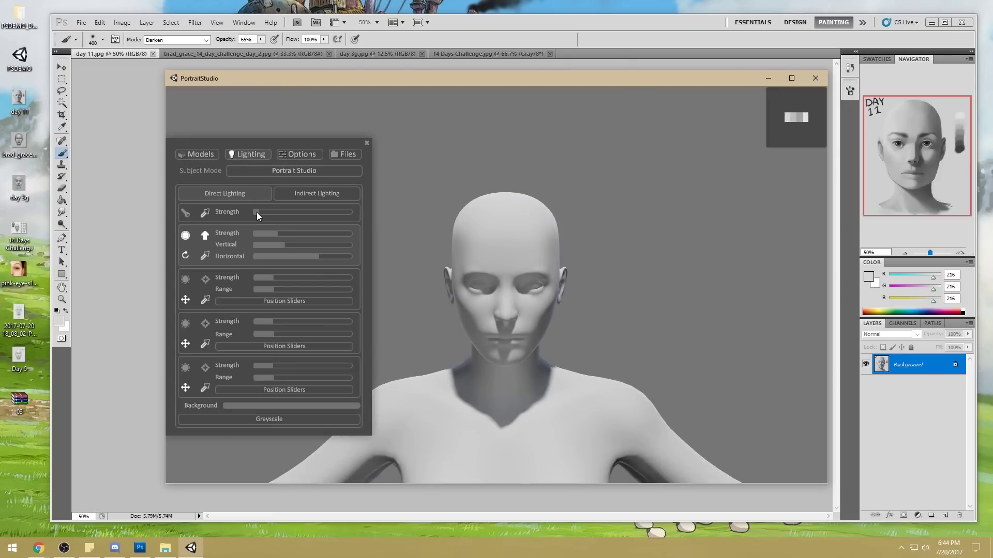
mouse_move(278, 236)
left_mouse_down()
mouse_move(324, 257)
mouse_move(300, 256)
left_mouse_up()
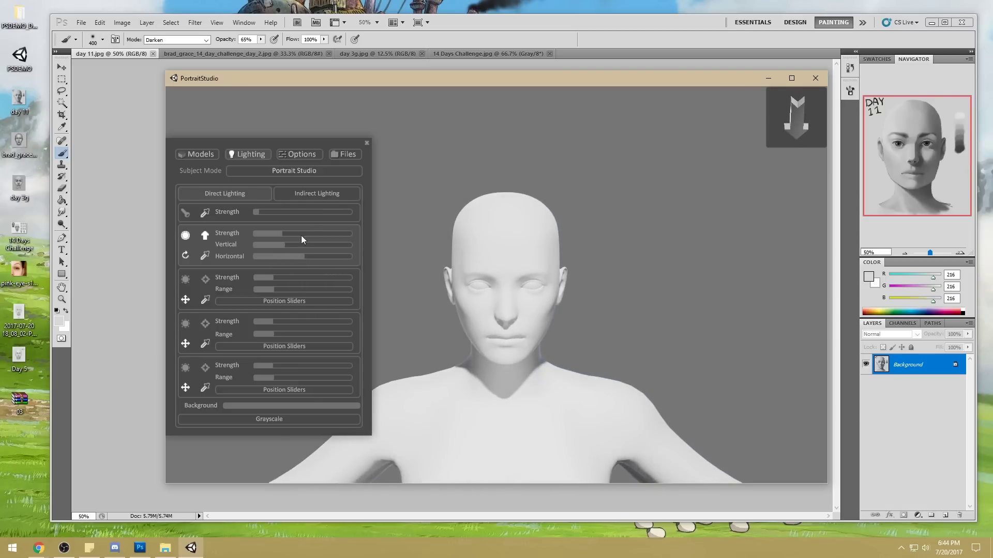
left_click_drag(281, 409, 355, 403)
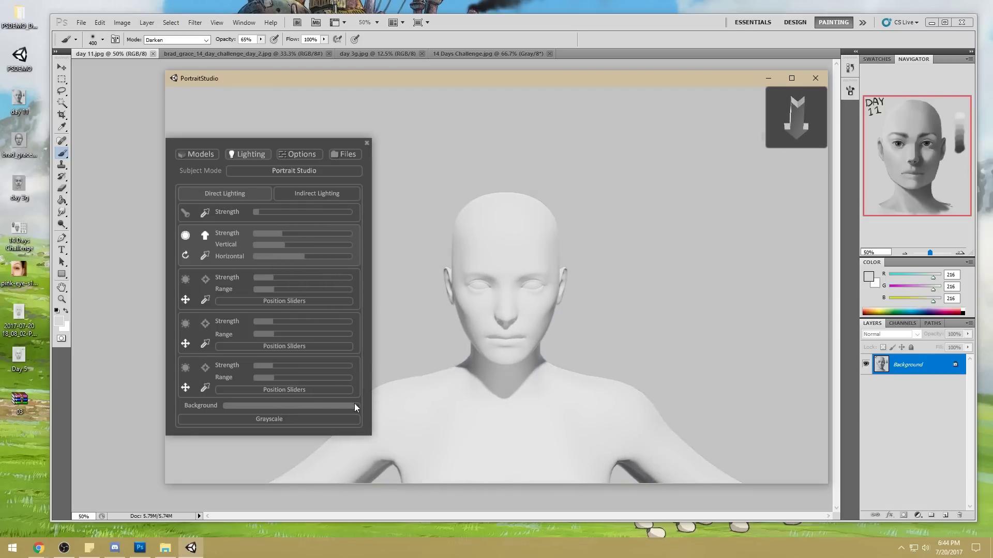
mouse_move(587, 338)
left_mouse_down()
mouse_move(597, 334)
mouse_move(593, 355)
mouse_move(540, 351)
mouse_move(582, 318)
mouse_move(516, 346)
left_mouse_up()
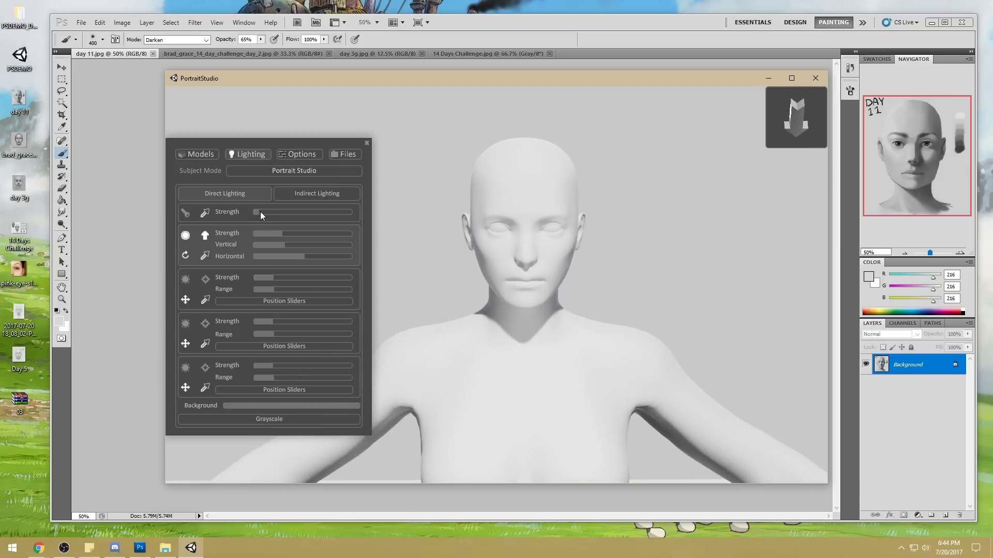
Step: Try the main direct light at extreme vertical and horizontal angles while reducing its strength
mouse_move(302, 258)
left_mouse_down()
mouse_move(331, 256)
mouse_move(277, 255)
mouse_move(364, 237)
mouse_move(231, 247)
left_mouse_up()
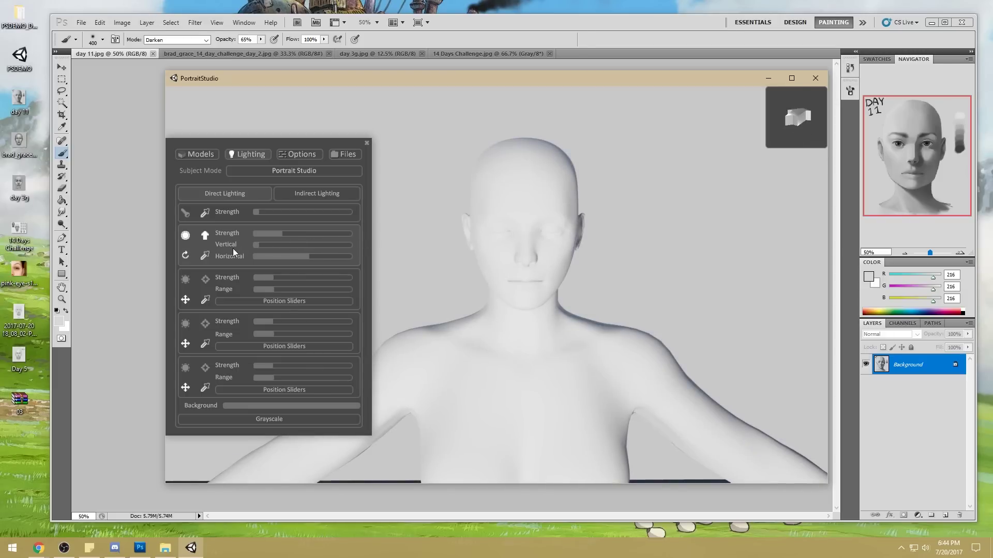
left_click_drag(279, 232, 246, 250)
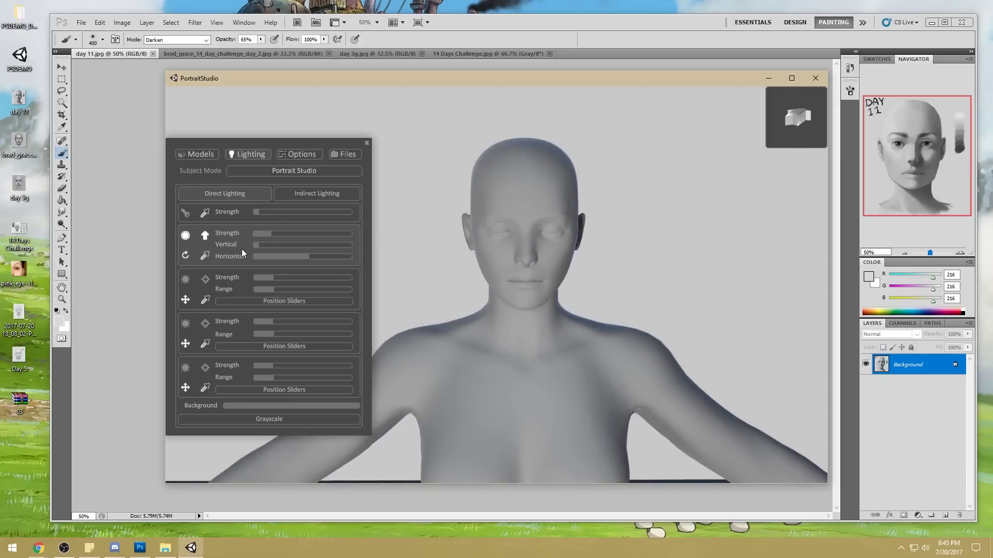
left_click_drag(309, 252, 345, 246)
left_click(268, 235)
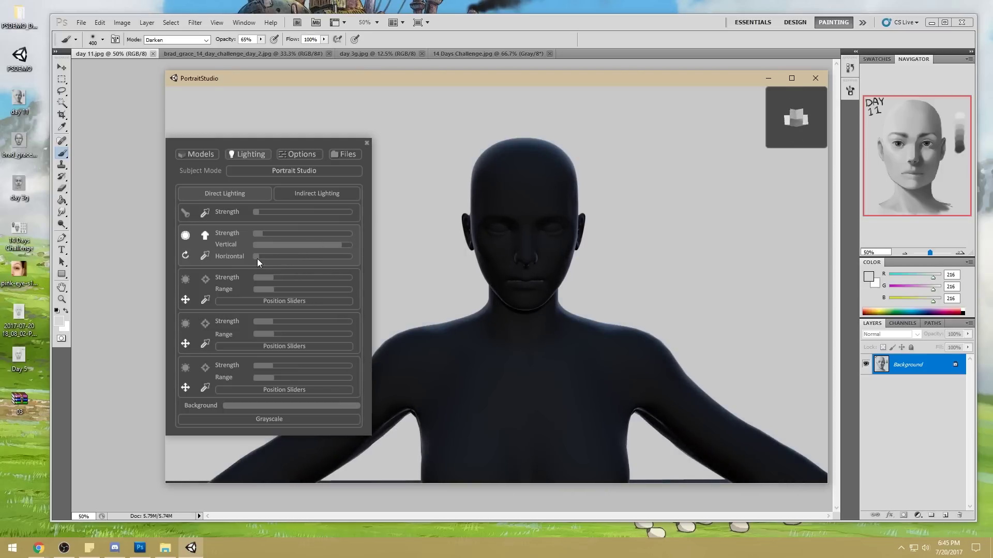
Step: Return the main direct light to a centred, moderately high angle and raise its strength to about a quarter of the range
left_click_drag(257, 258, 312, 257)
left_click_drag(264, 233, 285, 234)
left_click_drag(297, 246, 277, 234)
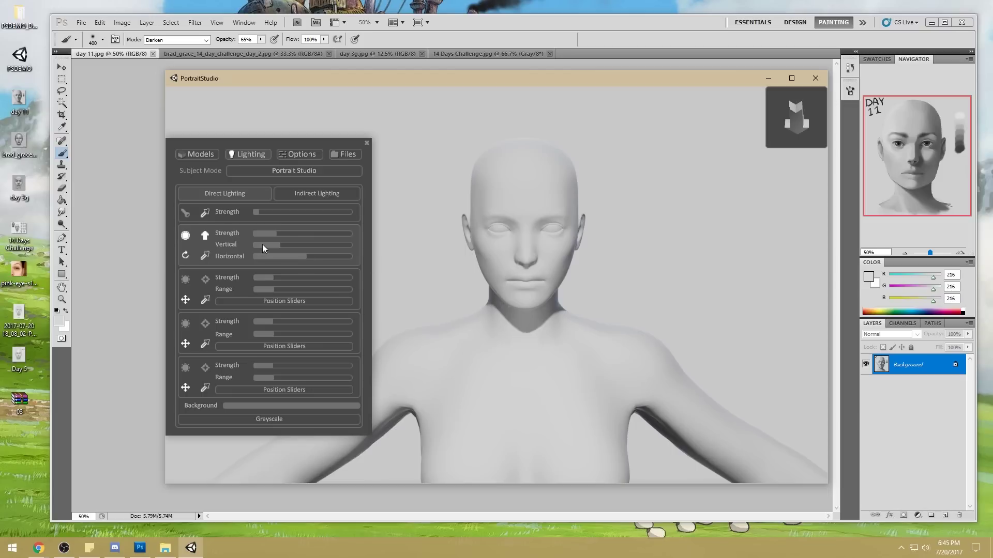
left_click_drag(276, 236, 279, 236)
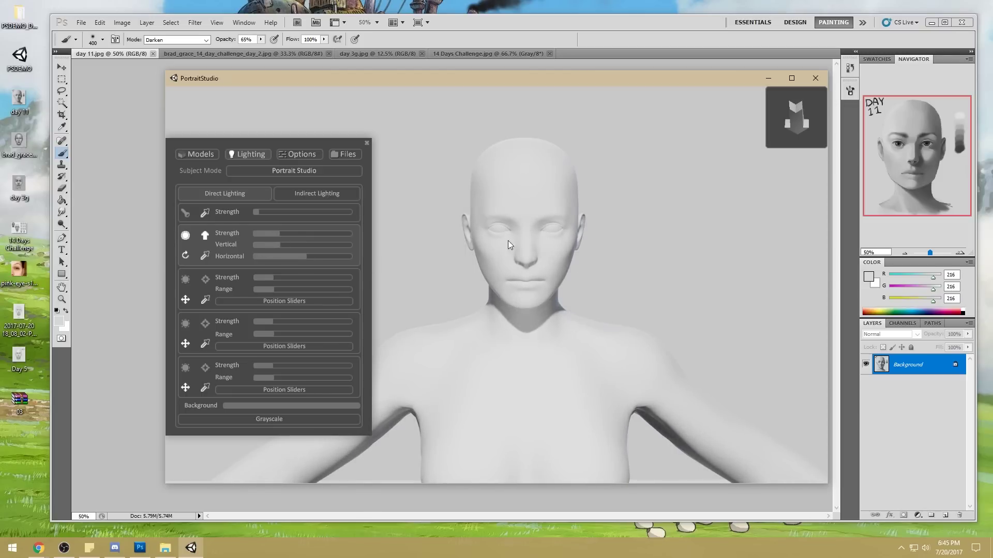
Step: Test the head against a dark gray background with dimmer light, then restore the light gray background and brighten the light
left_click_drag(352, 409, 292, 398)
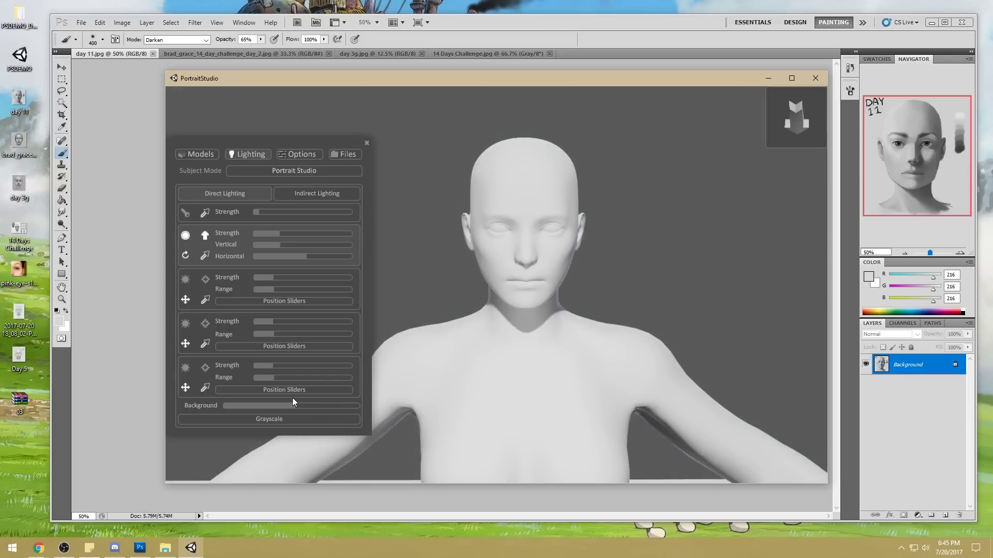
left_click_drag(274, 233, 269, 232)
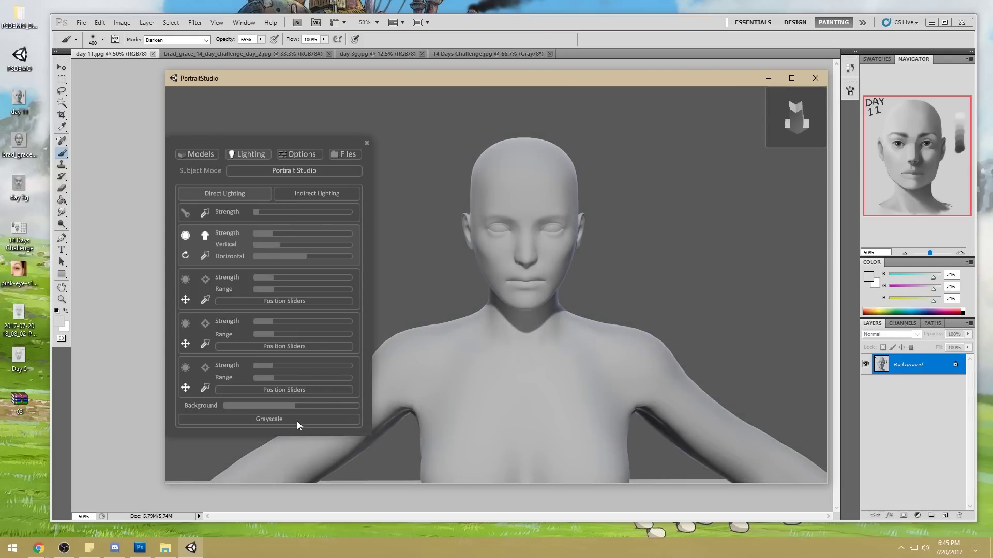
left_click_drag(289, 408, 369, 408)
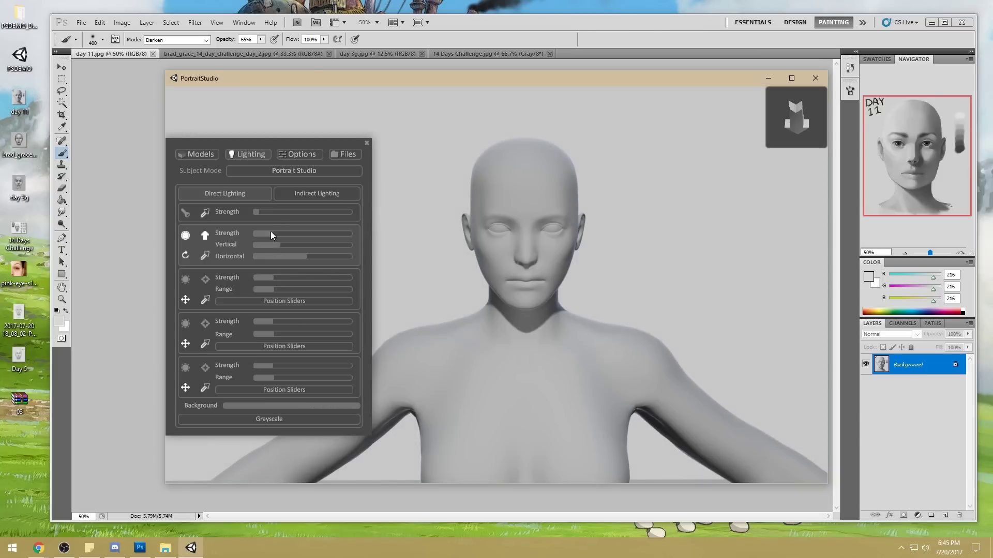
mouse_move(269, 231)
left_mouse_down()
mouse_move(293, 231)
mouse_move(276, 235)
left_mouse_up()
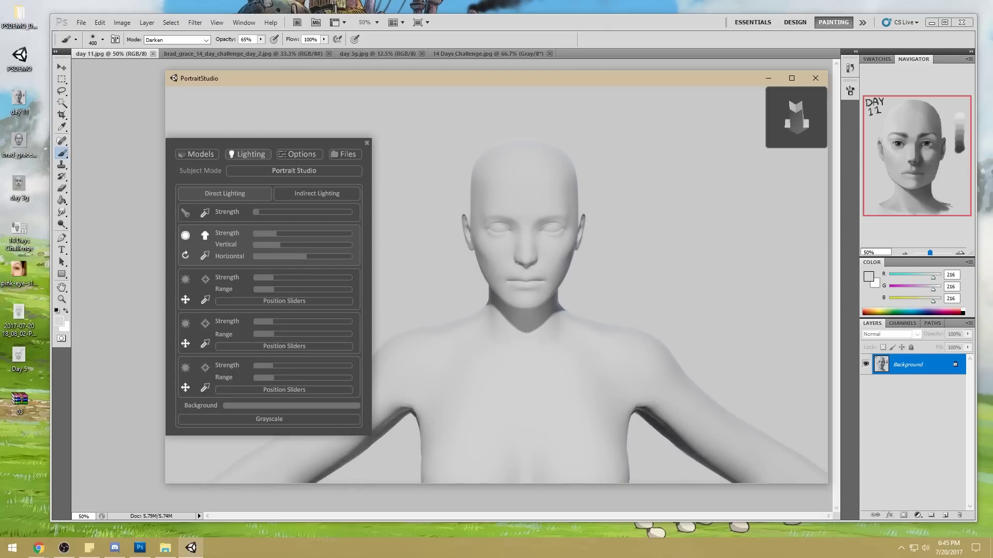
Step: Switch back to Photoshop and compare the lighting and background values of the Day 11 and Day Two portraits
left_click(663, 20)
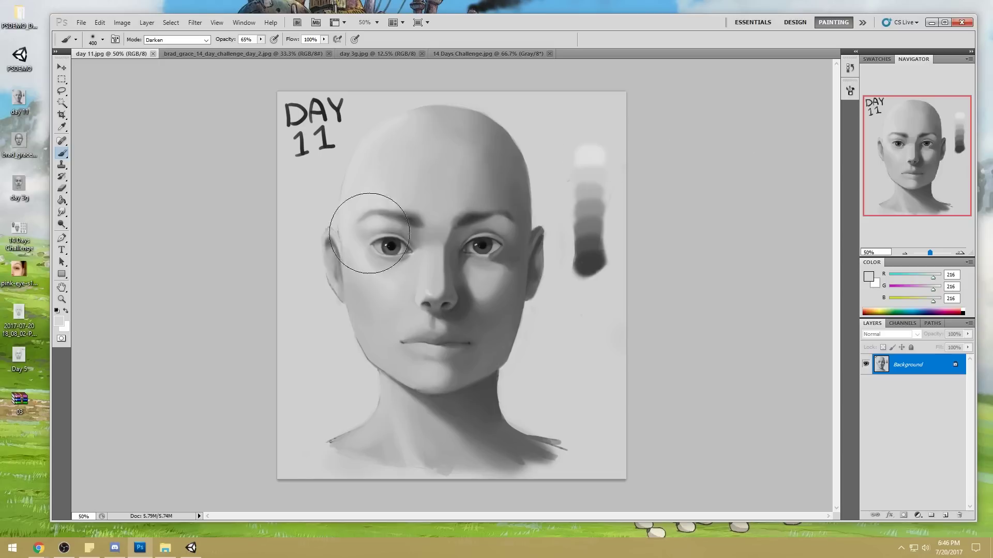
mouse_move(191, 547)
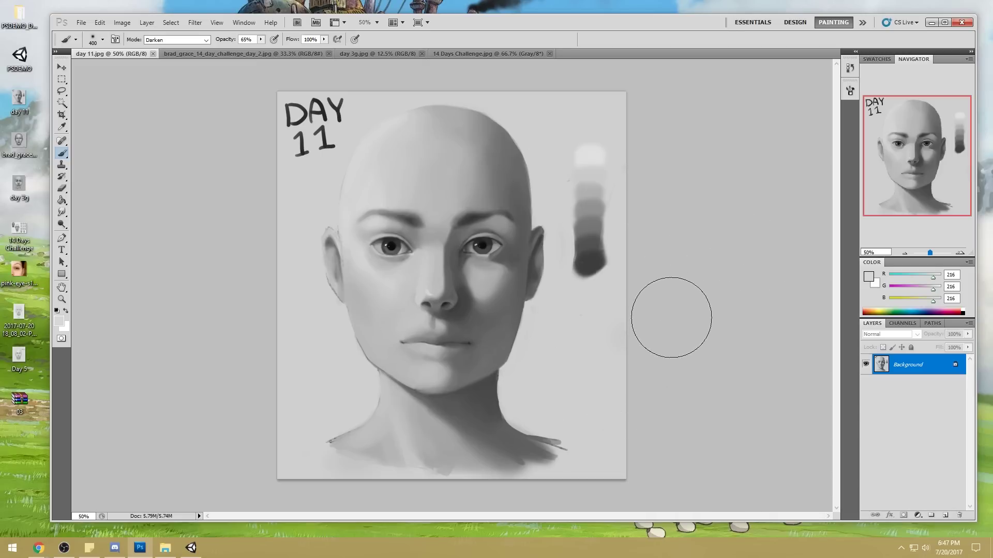
left_click(259, 54)
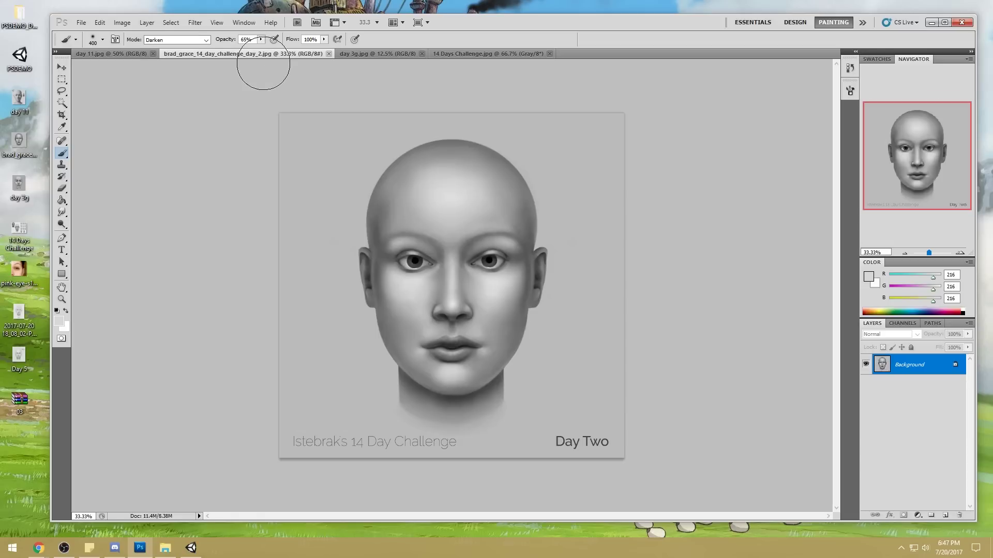
left_click(116, 55)
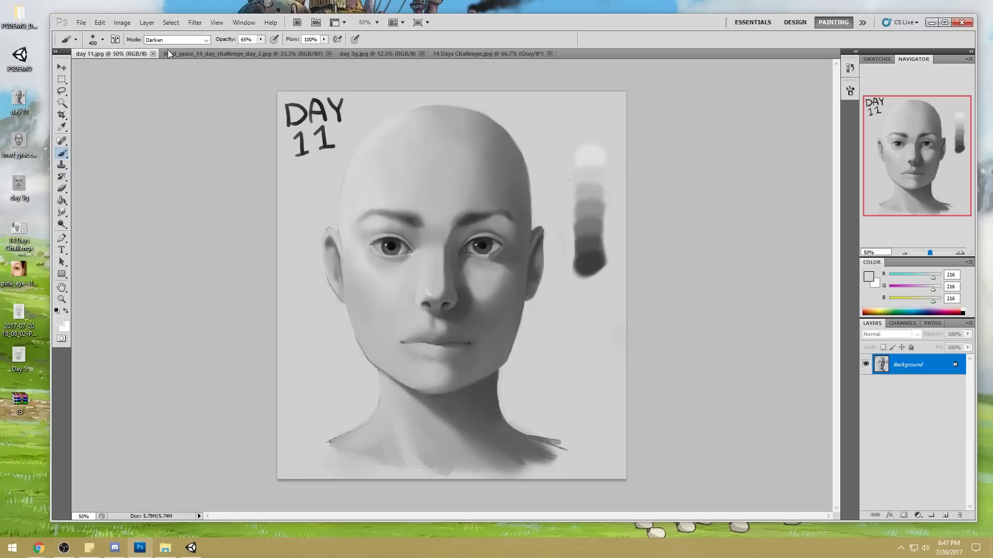
left_click(239, 55)
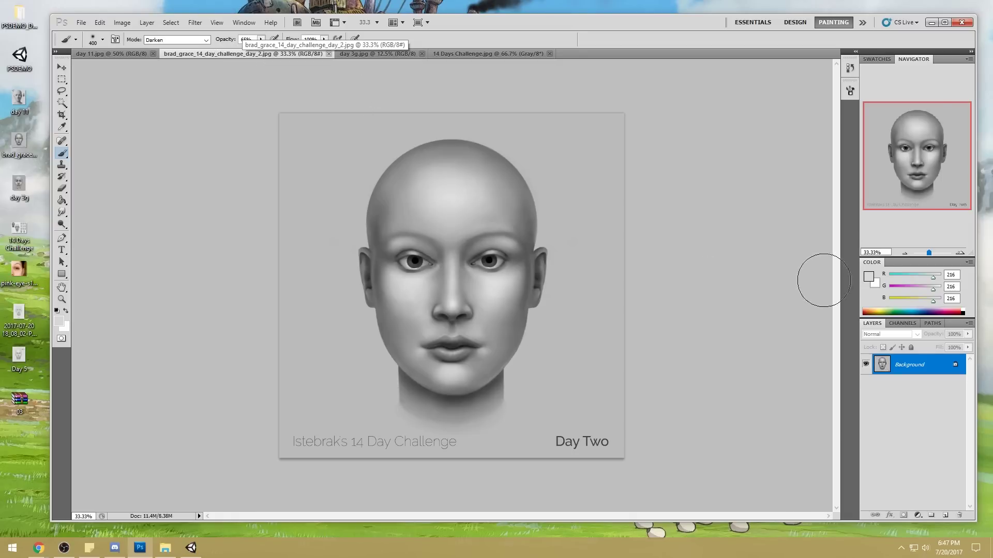
Step: Start the Liquify filter on the Day Two portrait and push the lower jaw and neck sides inward with brush size 706
left_click(195, 22)
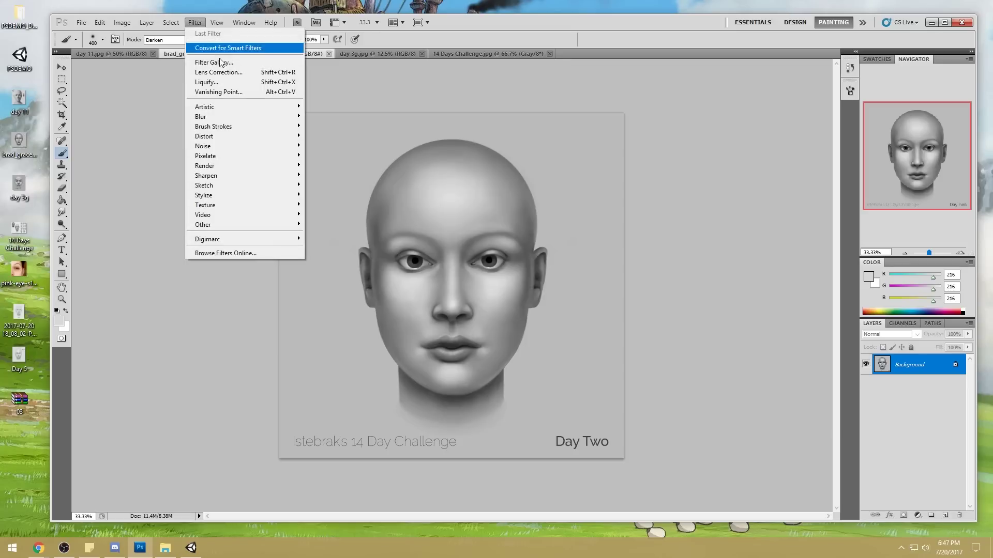
left_click(247, 84)
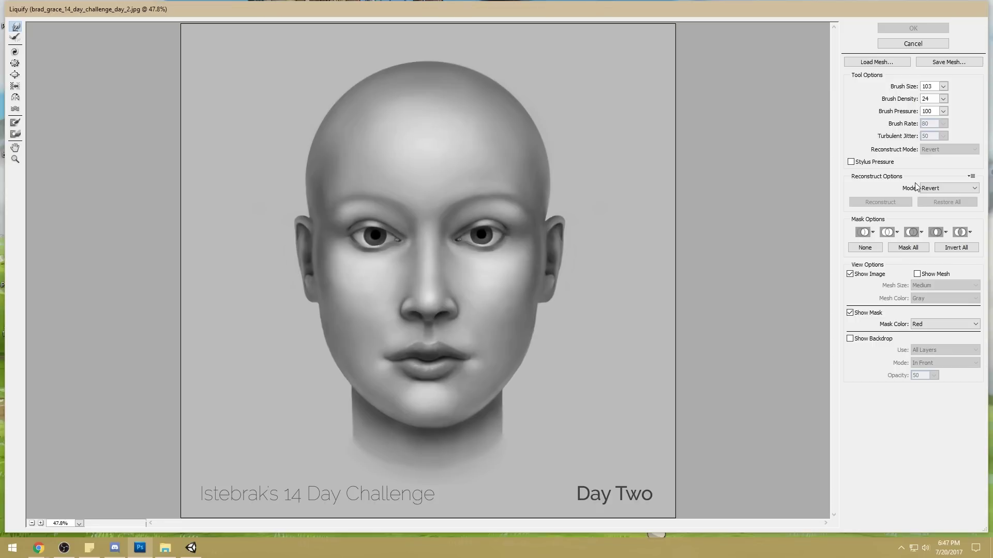
left_click(706, 194)
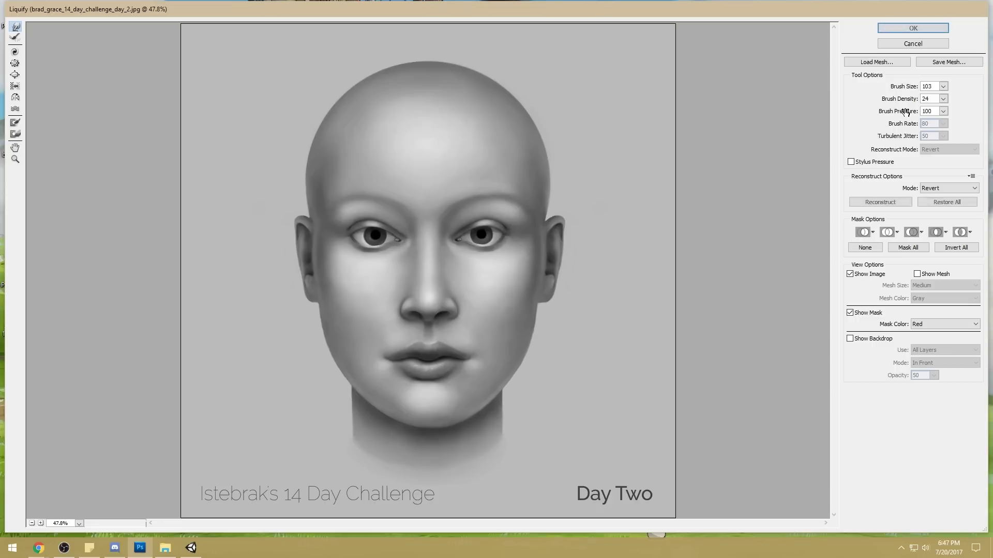
left_click(943, 87)
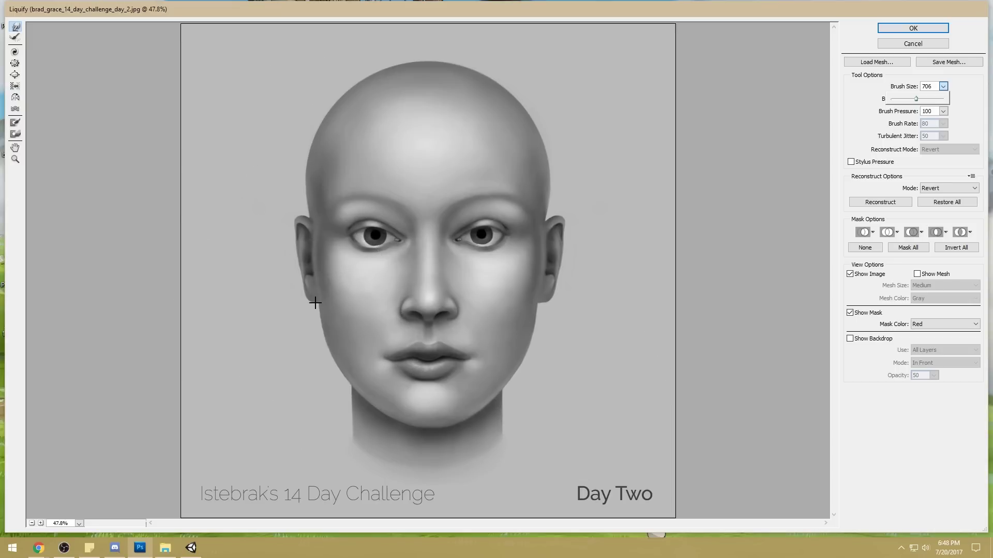
left_click(302, 365)
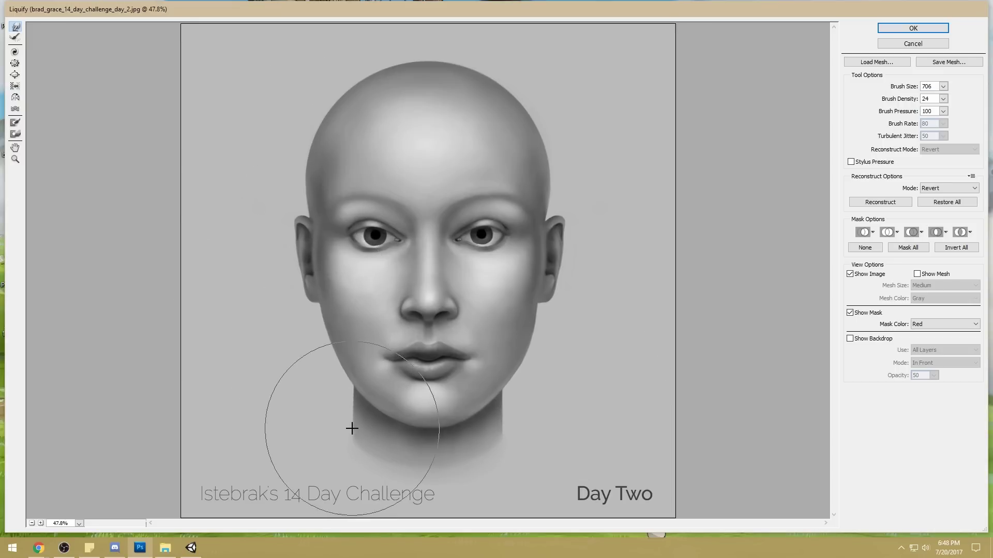
left_click_drag(502, 414, 505, 410)
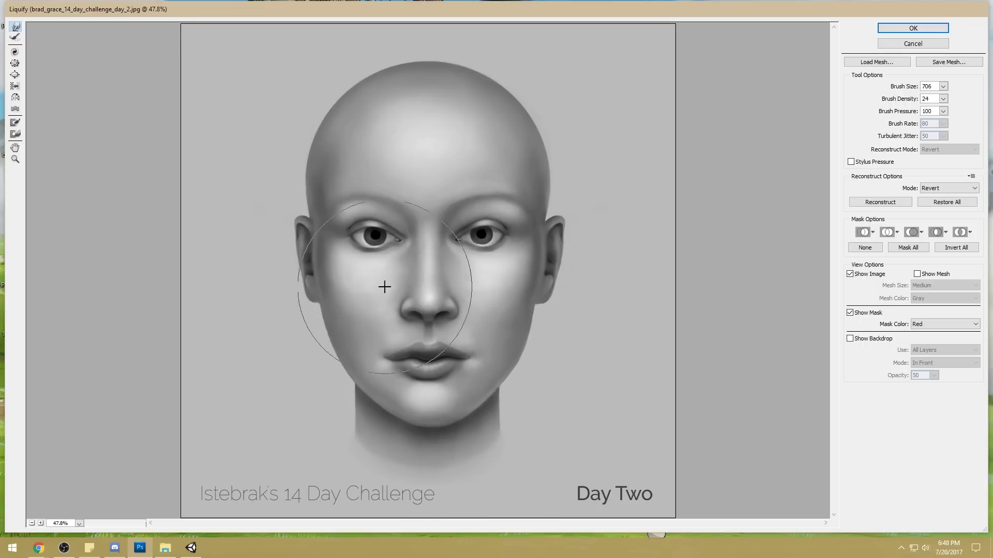
Step: Refine the lower jaw contour and narrow the neck with Liquify brush size 361
left_click(944, 86)
left_click_drag(927, 98, 903, 99)
left_click(328, 337)
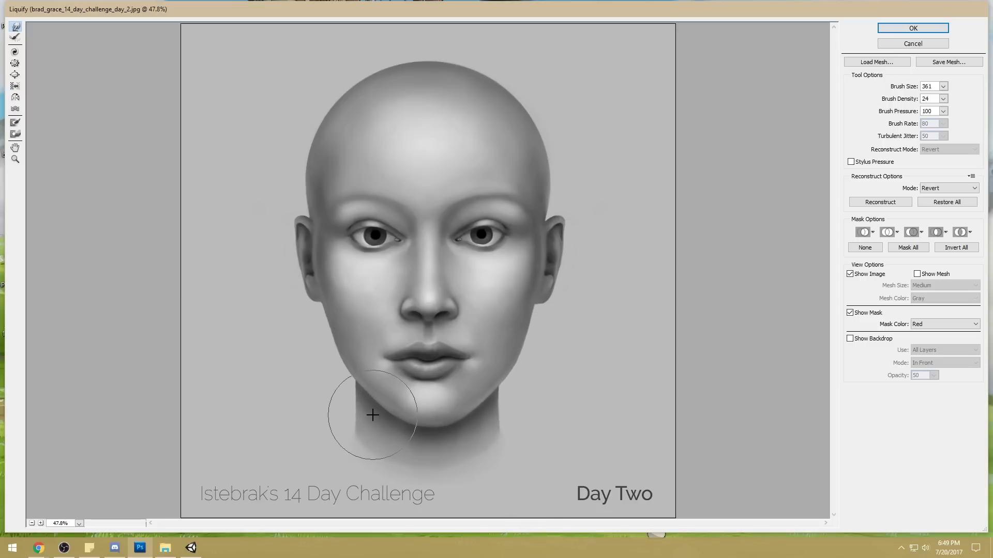
left_click_drag(335, 406, 337, 427)
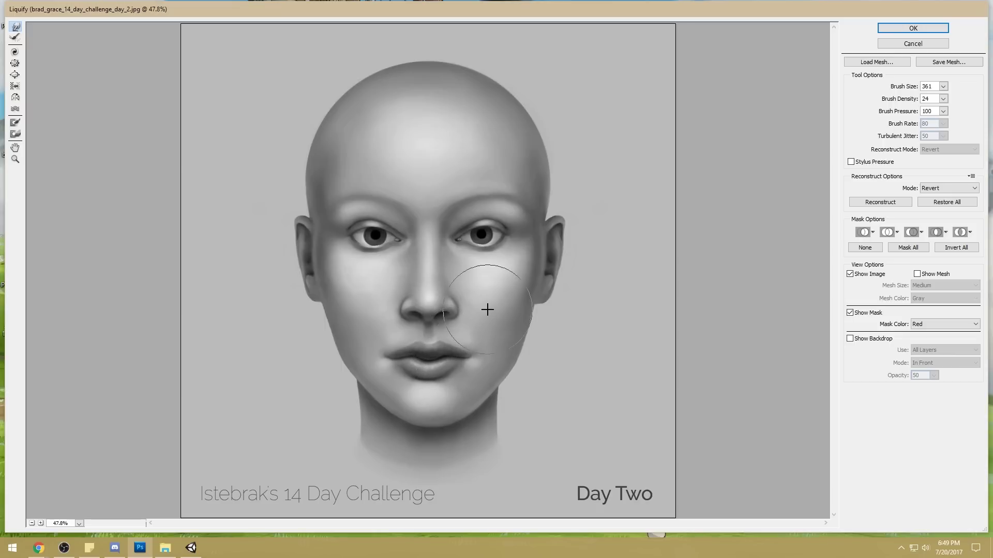
Step: Reshape the lips and mouth corners with Liquify brush size 196
left_click(943, 86)
left_click_drag(901, 102, 898, 102)
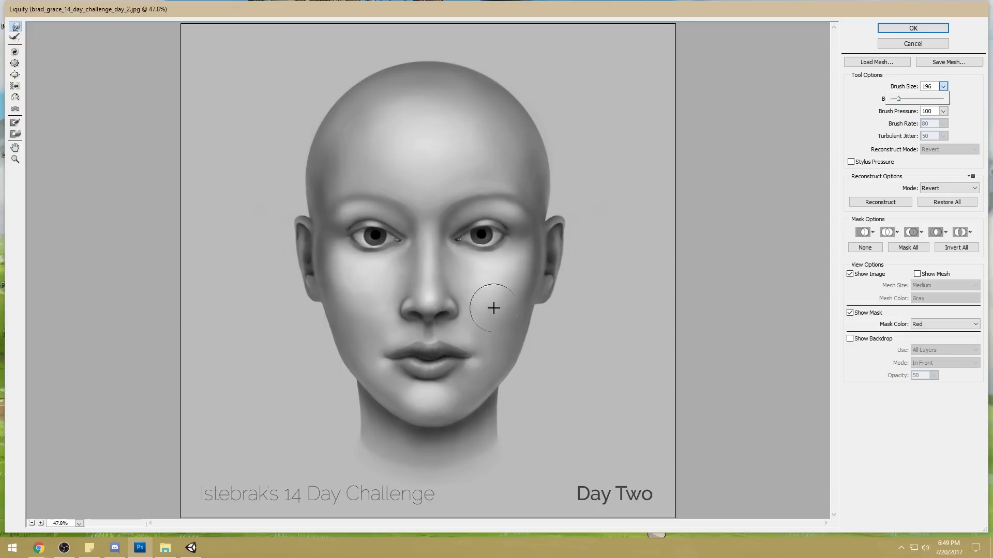
left_click(425, 364)
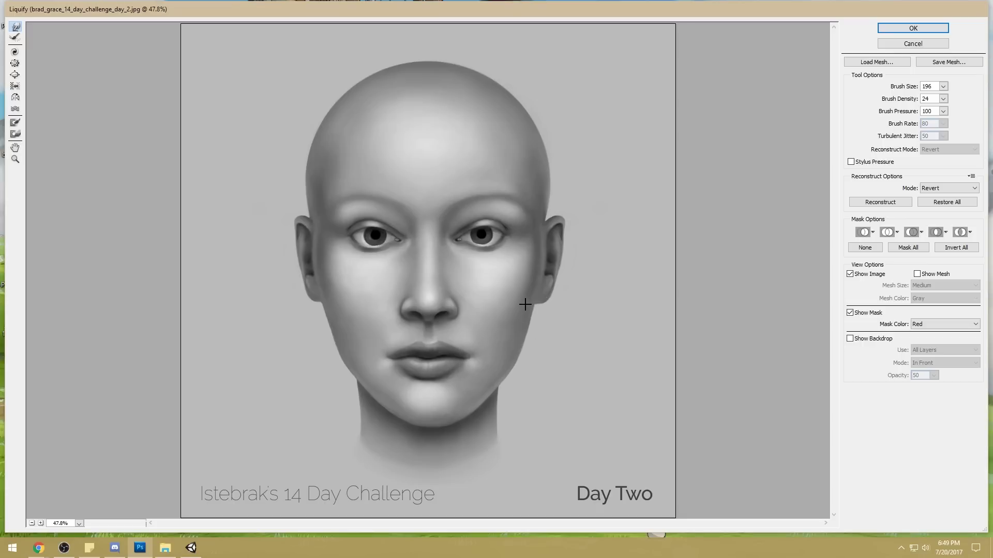
Step: With Liquify brush size 451, push both sides of the skull inward and adjust the neck's width beneath the jaw
left_click(943, 87)
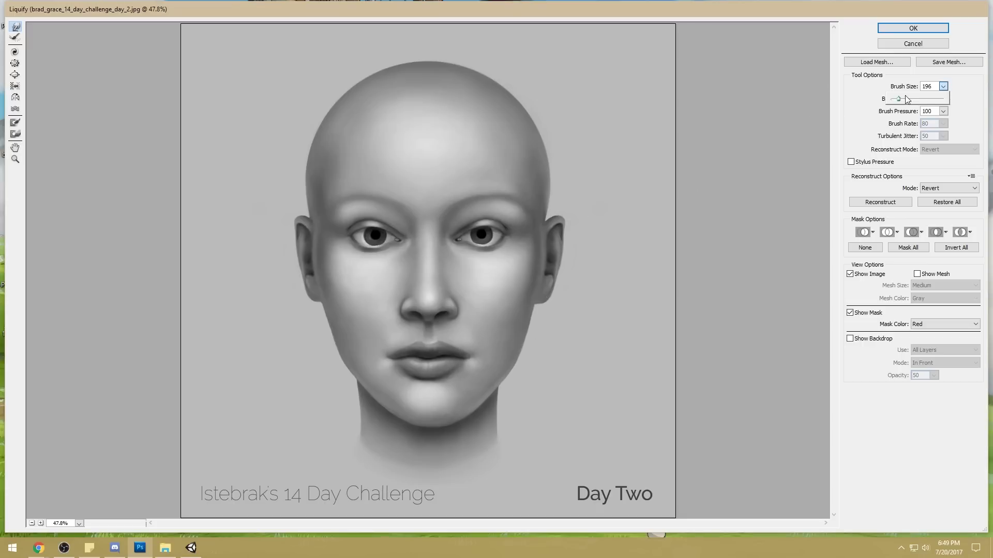
left_click_drag(903, 103, 904, 102)
left_click_drag(905, 101, 908, 102)
left_click(580, 179)
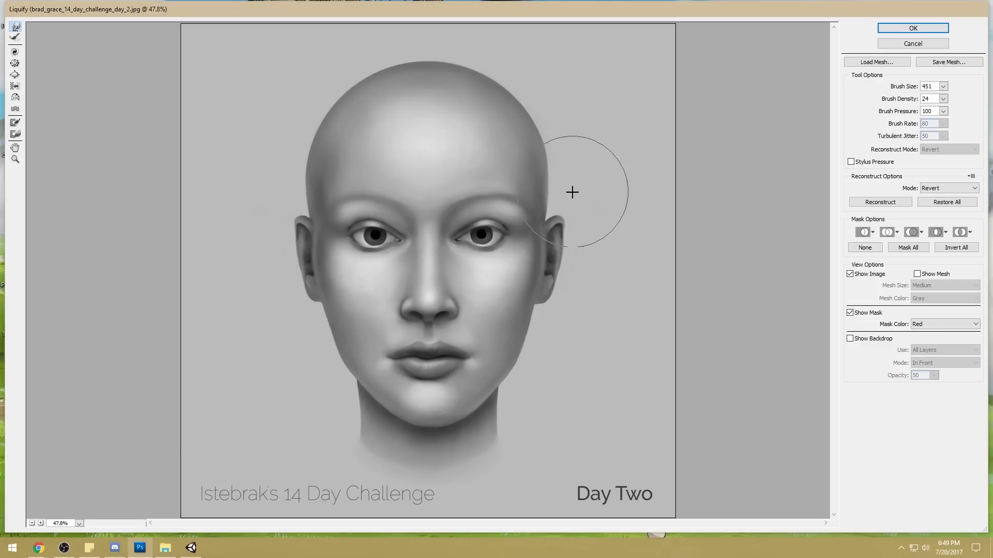
mouse_move(567, 203)
left_mouse_down()
mouse_move(579, 145)
mouse_move(581, 173)
left_mouse_up()
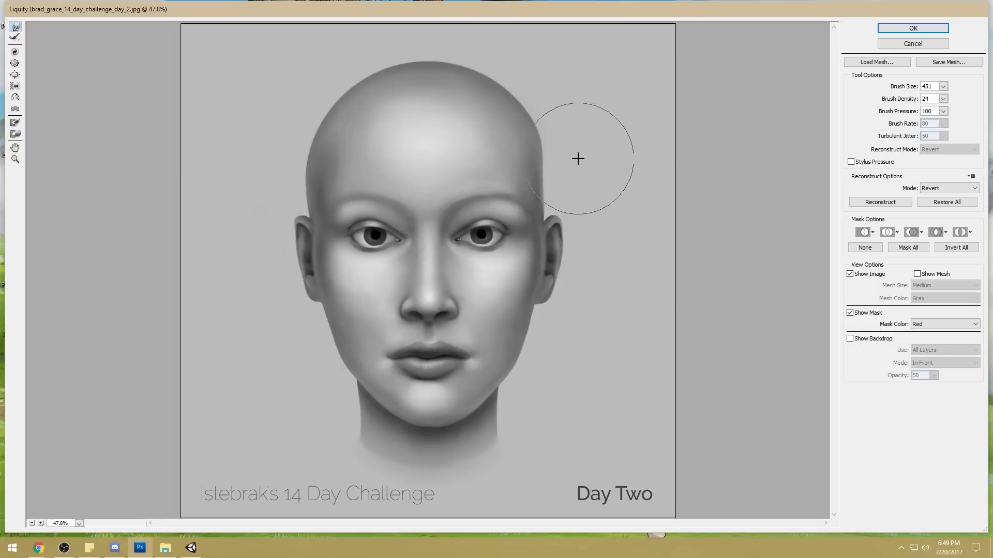
mouse_move(291, 151)
left_mouse_down()
mouse_move(283, 184)
mouse_move(290, 117)
mouse_move(299, 201)
mouse_move(293, 130)
mouse_move(302, 137)
left_mouse_up()
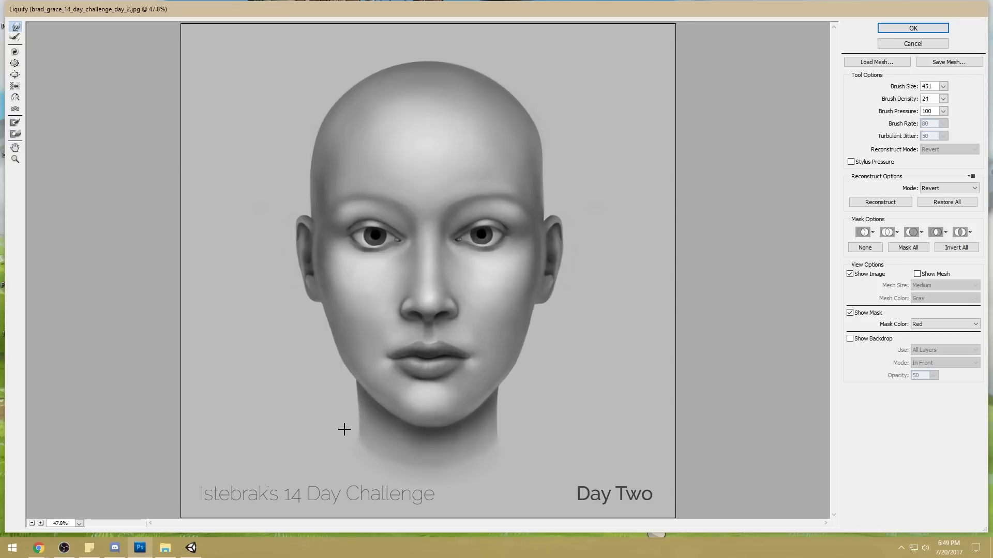
mouse_move(507, 402)
left_mouse_down()
mouse_move(509, 442)
mouse_move(514, 388)
left_mouse_up()
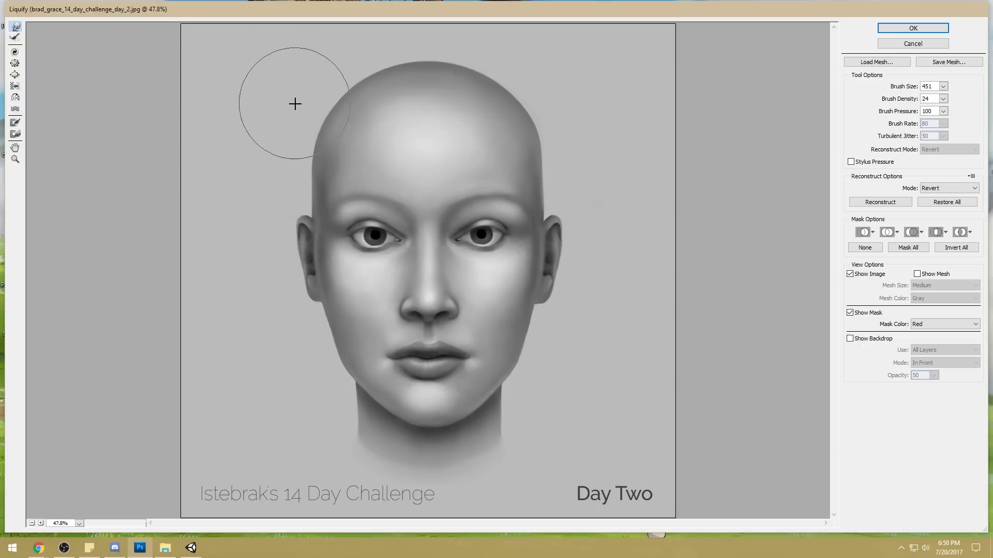
mouse_move(324, 188)
left_mouse_down()
mouse_move(308, 186)
mouse_move(310, 206)
mouse_move(348, 186)
left_mouse_up()
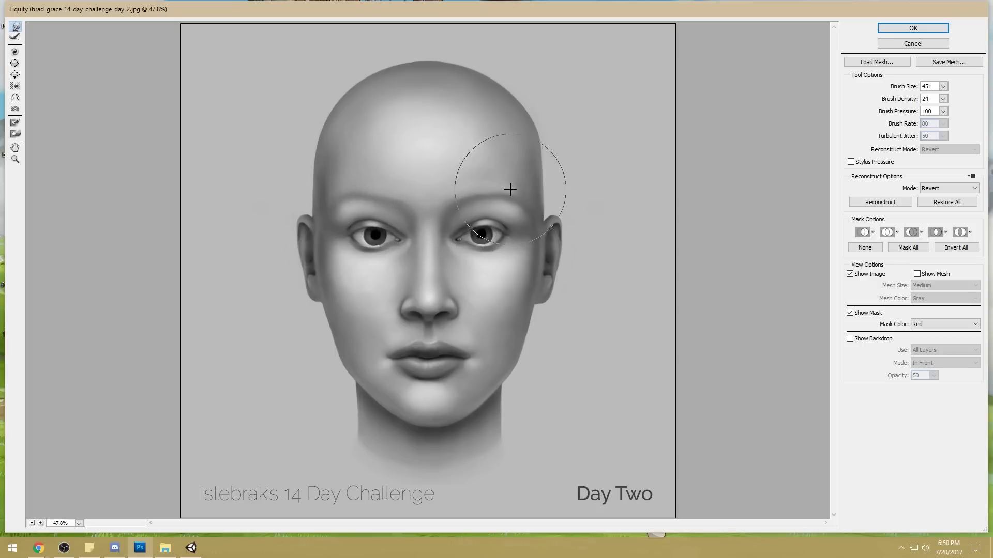
Step: Reshape the nose tip with Liquify brush size 241 and adjust the eye shape with brush size 181
left_click(942, 86)
left_click(429, 320)
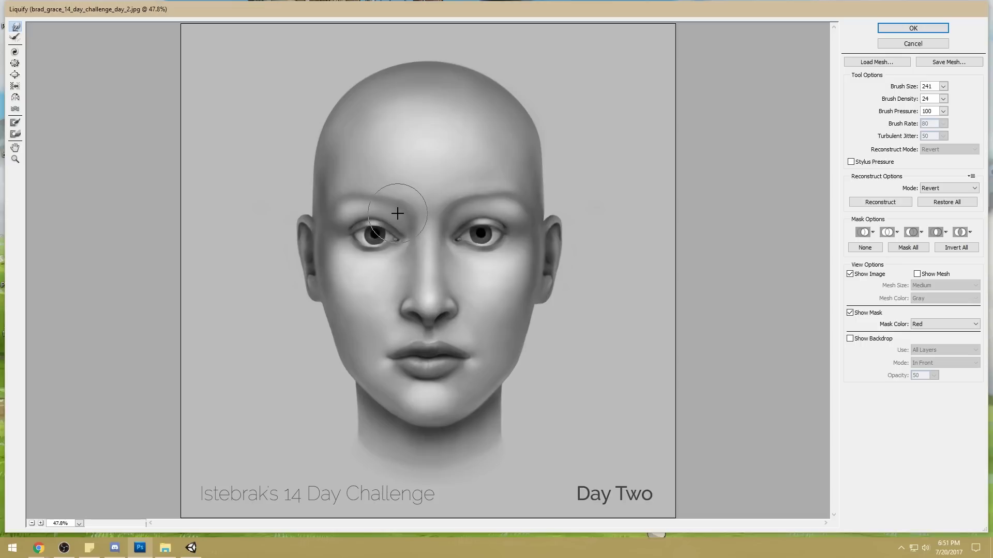
left_click(943, 86)
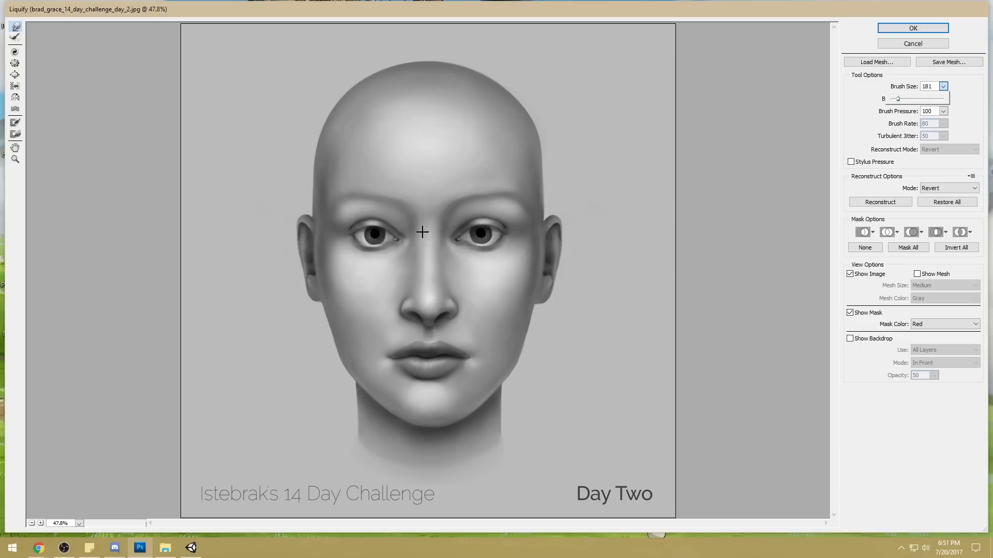
left_click(387, 237)
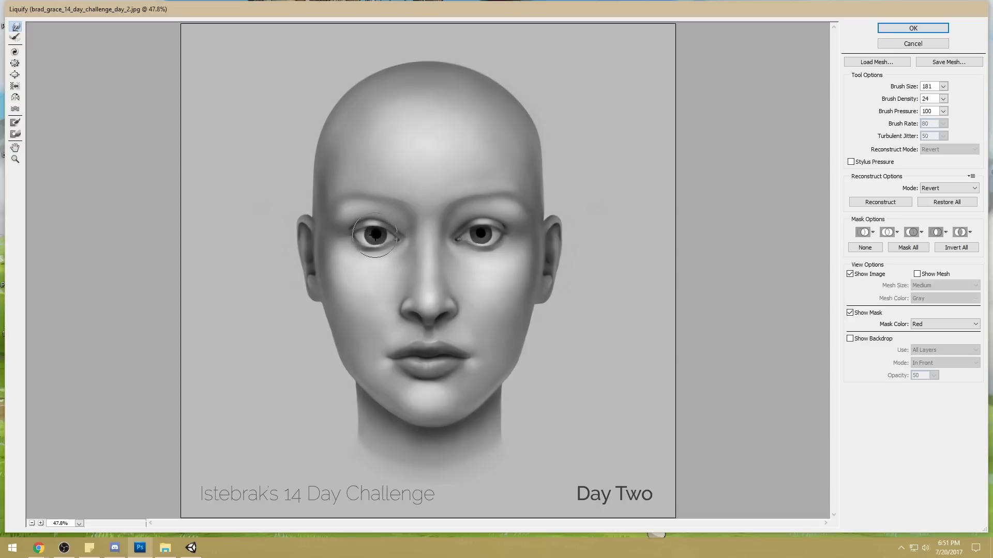
mouse_move(378, 237)
left_mouse_down()
mouse_move(362, 252)
mouse_move(375, 251)
left_mouse_up()
Step: Refine the eyelids using small Liquify brushes of size 61 and 76, and apply the filter
left_click(942, 87)
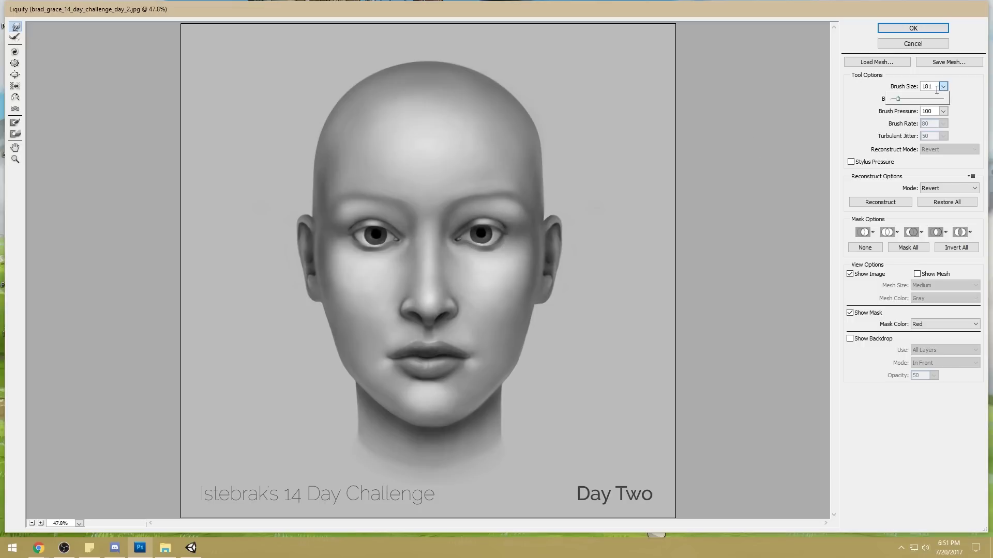
left_click(471, 242)
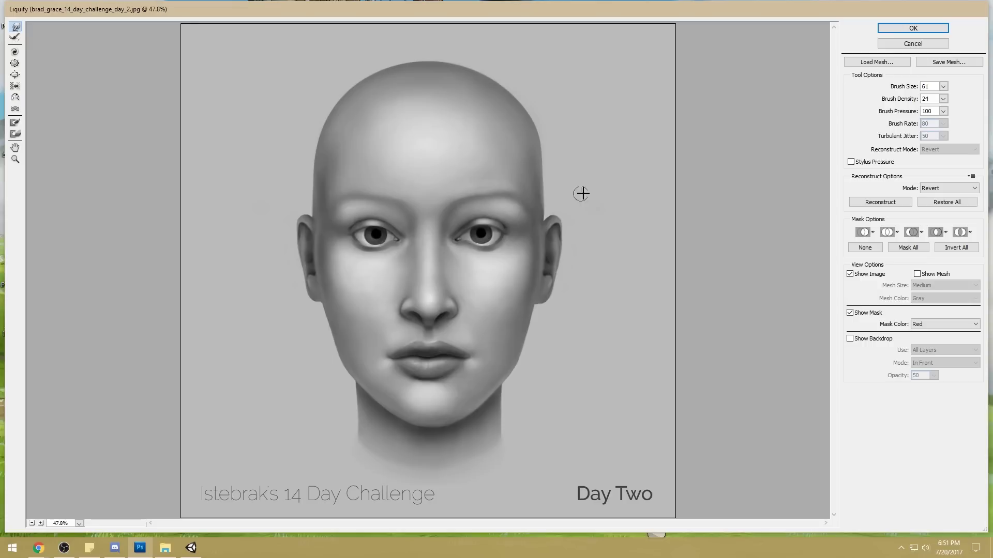
left_click(943, 86)
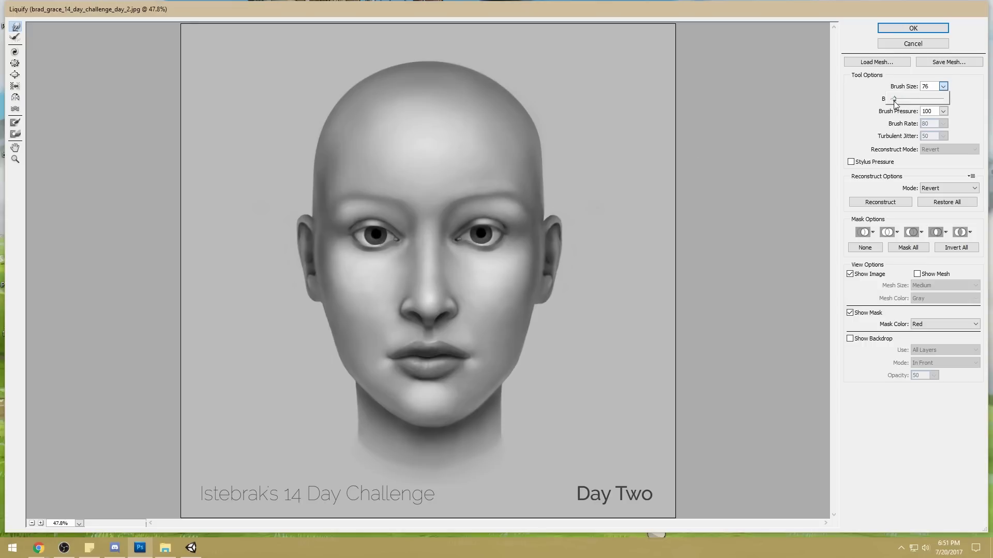
left_click(490, 220)
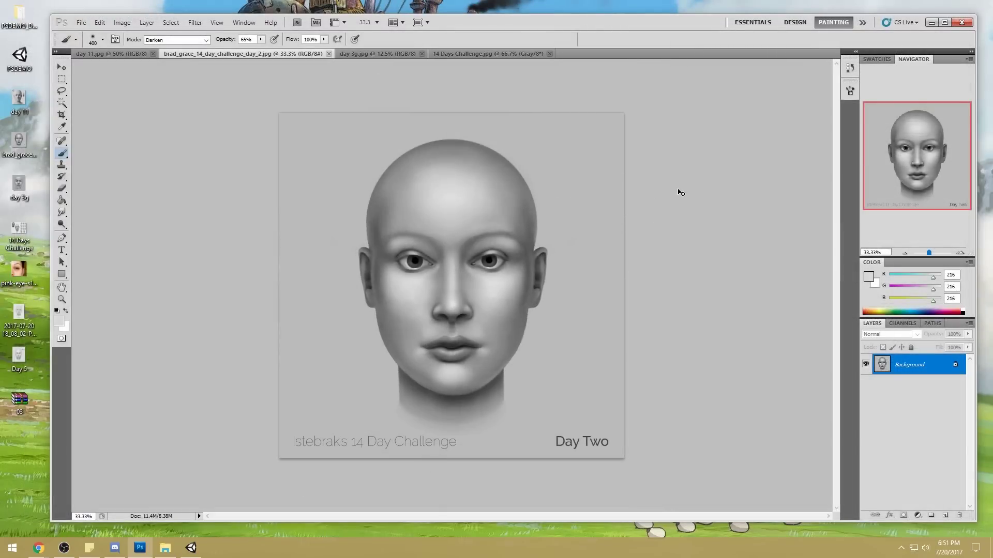
Step: Compare the face before and after the Liquify edit at 50% zoom by repeatedly undoing and redoing it
key("ctrl+plus")
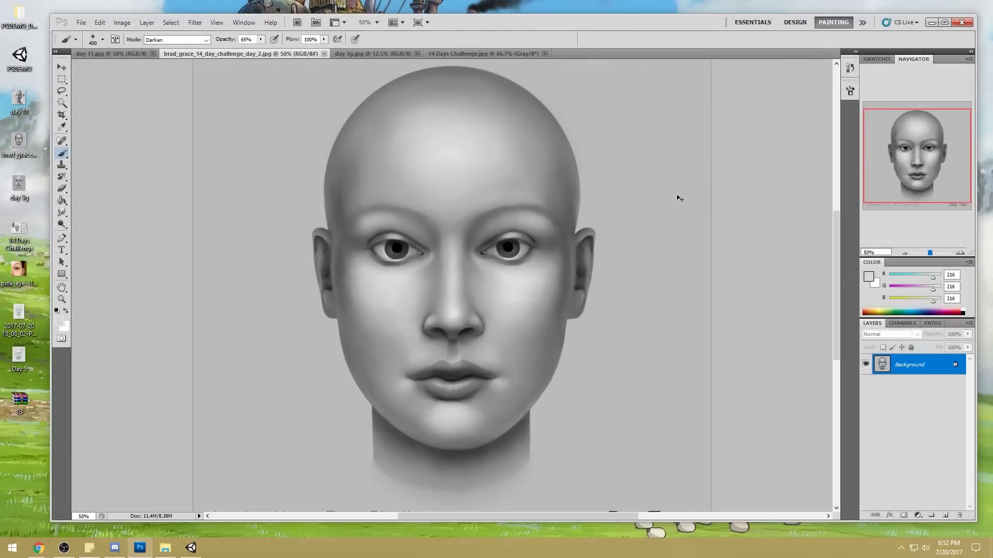
key("ctrl+z")
key("ctrl+z")
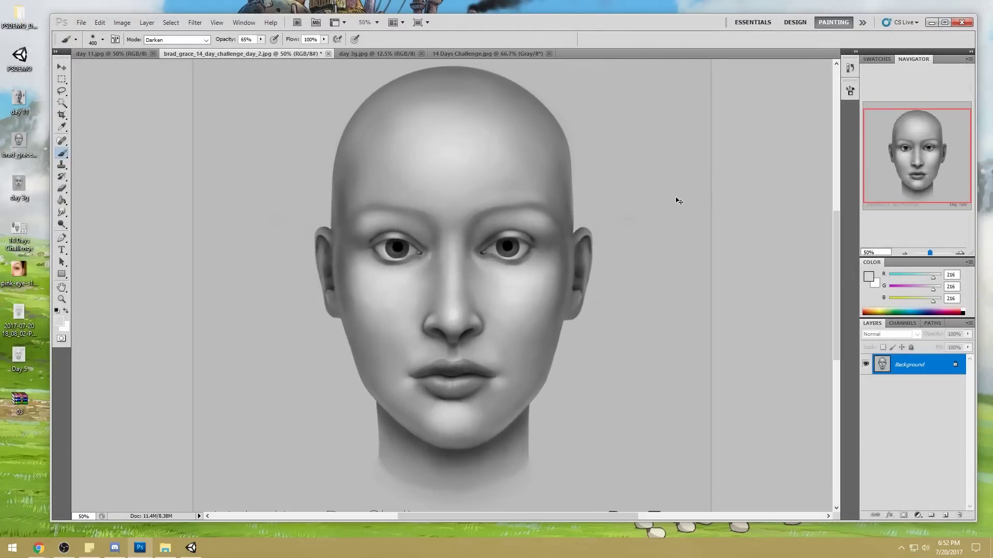
key("ctrl+z")
key("ctrl+z")
key("ctrl+z")
key("ctrl+z")
key("ctrl+z")
key("ctrl+z")
key("ctrl+z")
key("ctrl+z")
key("ctrl+minus")
Step: Set the brush size to 600 and its blending mode to Lighten
key("bracketright")
key("bracketright")
key("bracketright")
key("bracketleft")
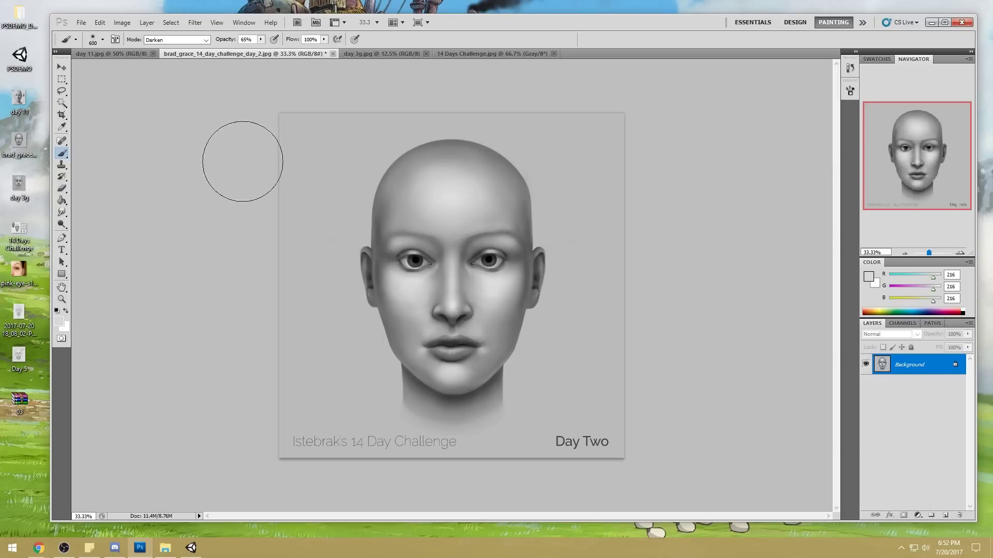
left_click(176, 40)
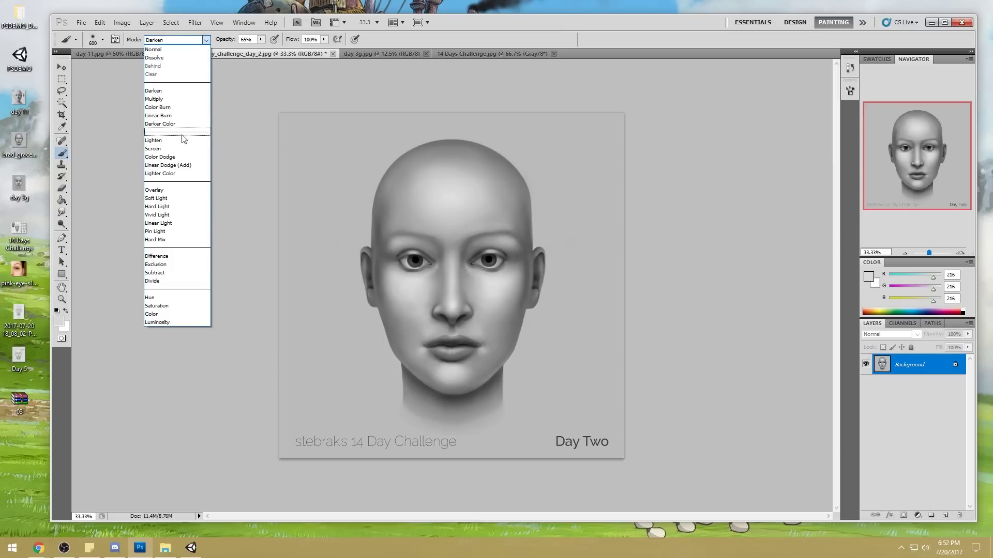
left_click(155, 140)
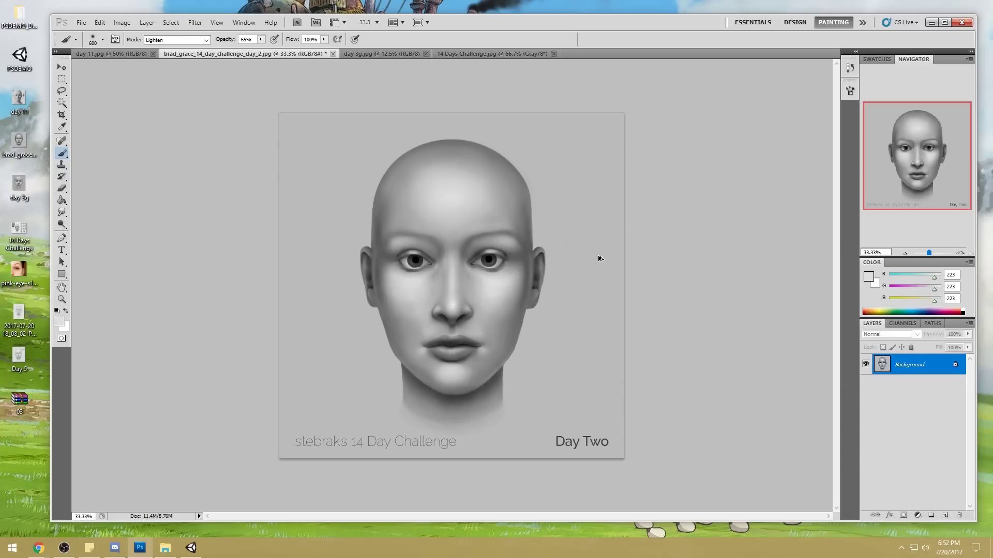
Step: Sample grey tones from the nose bridge, cheek, eyelids and brow area with the brush's colour picker
left_click(456, 282, "alt")
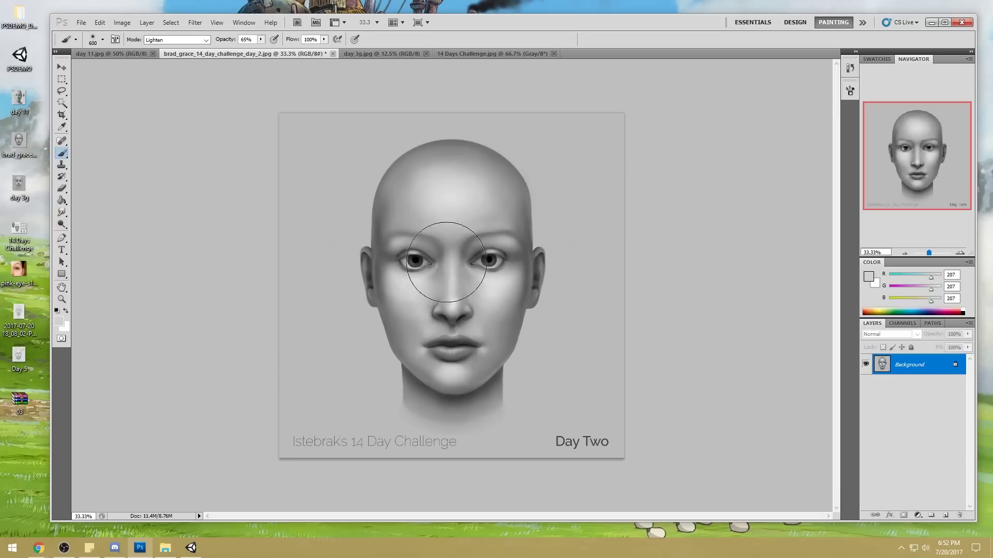
left_click(497, 291, "alt")
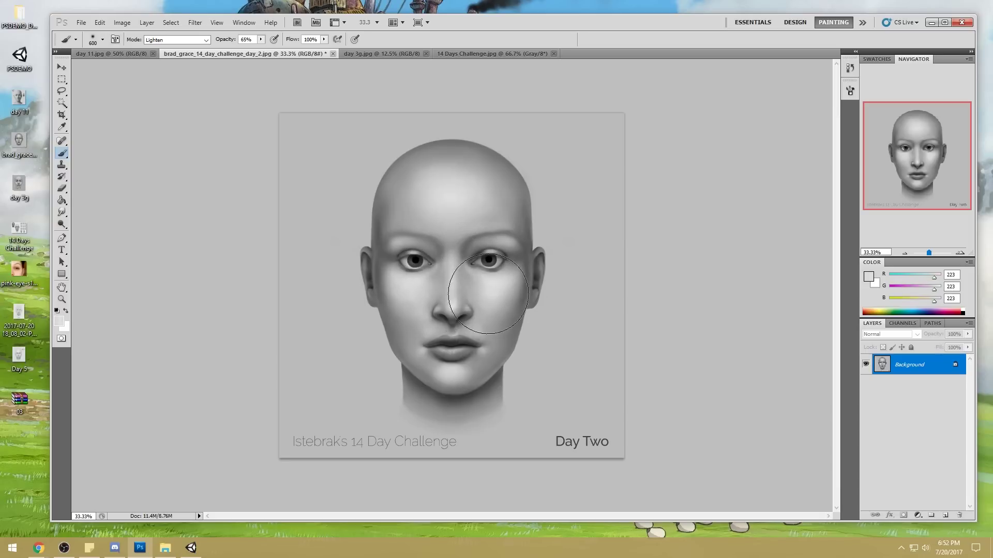
left_click(505, 244, "alt")
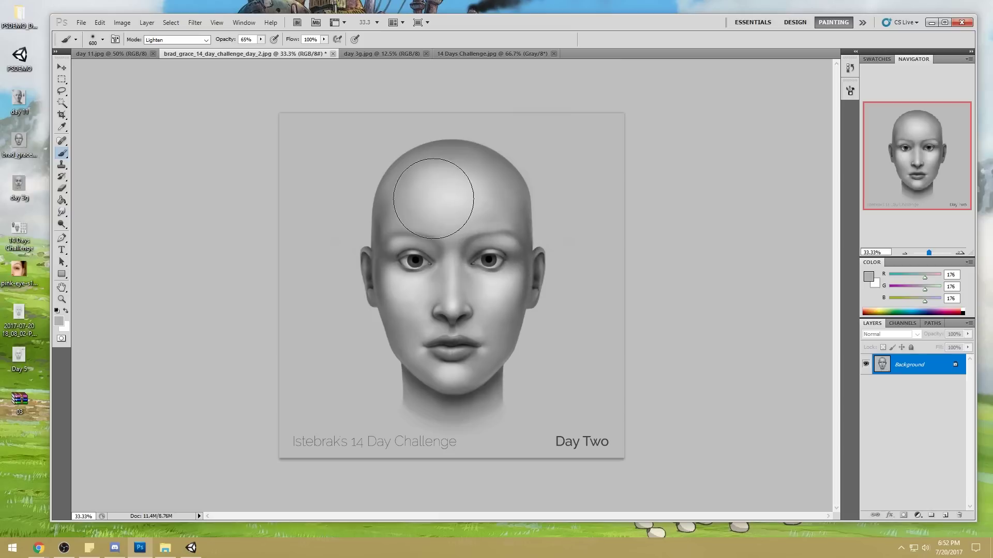
left_click(417, 225, "alt")
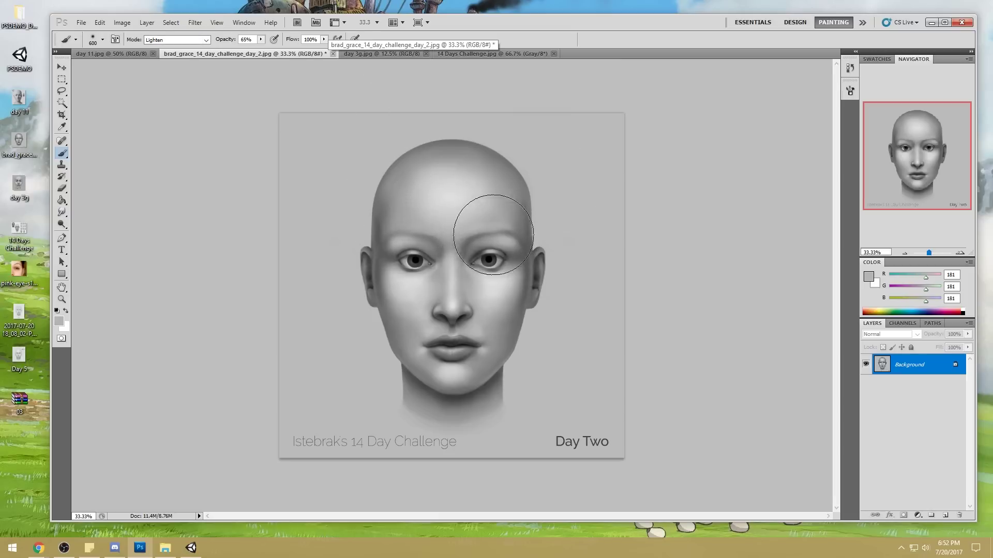
left_click(469, 254, "alt")
left_click(479, 244, "alt")
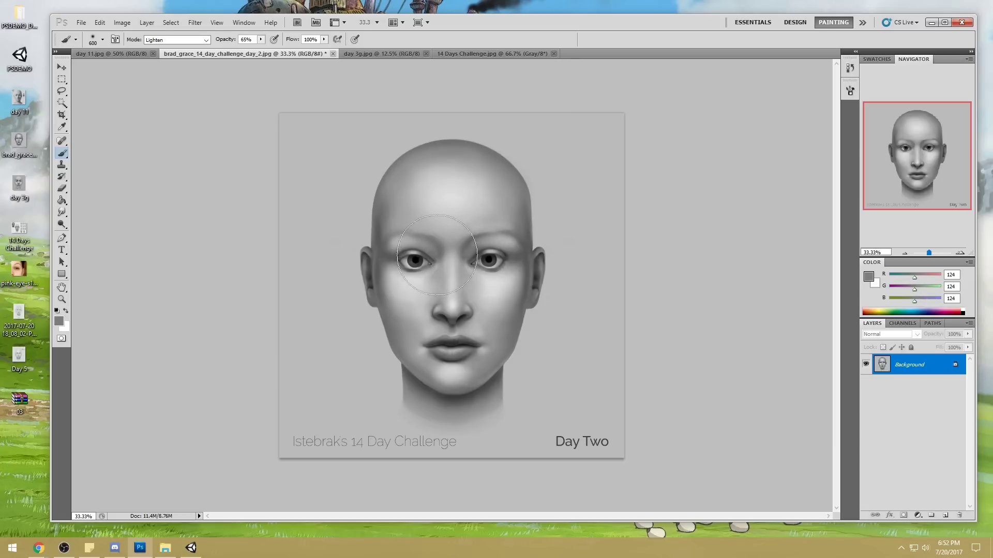
left_click(422, 222, "alt")
Step: Lighten the shading around the brows and nose bridge with greys sampled from the forehead and brow area, using a size 500 brush
key("bracketleft")
key("bracketleft")
key("bracketleft")
key("bracketleft")
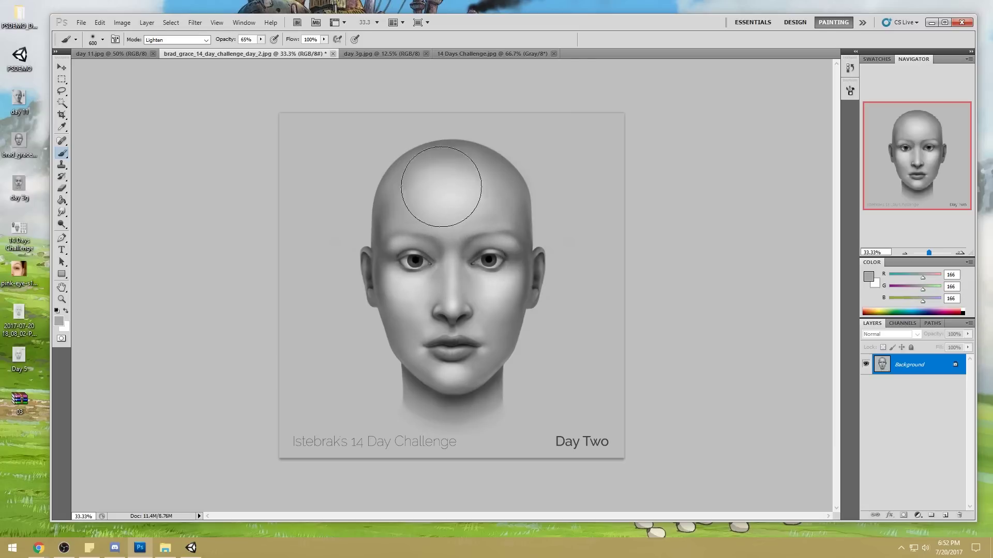
left_click(466, 201, "alt")
key("bracketright")
left_click(465, 253, "alt")
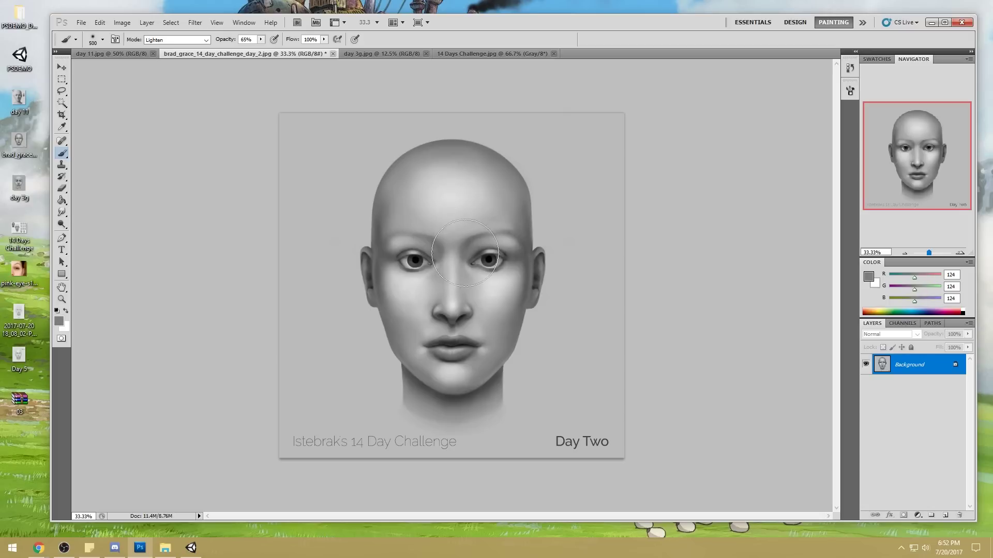
left_click(477, 226, "alt")
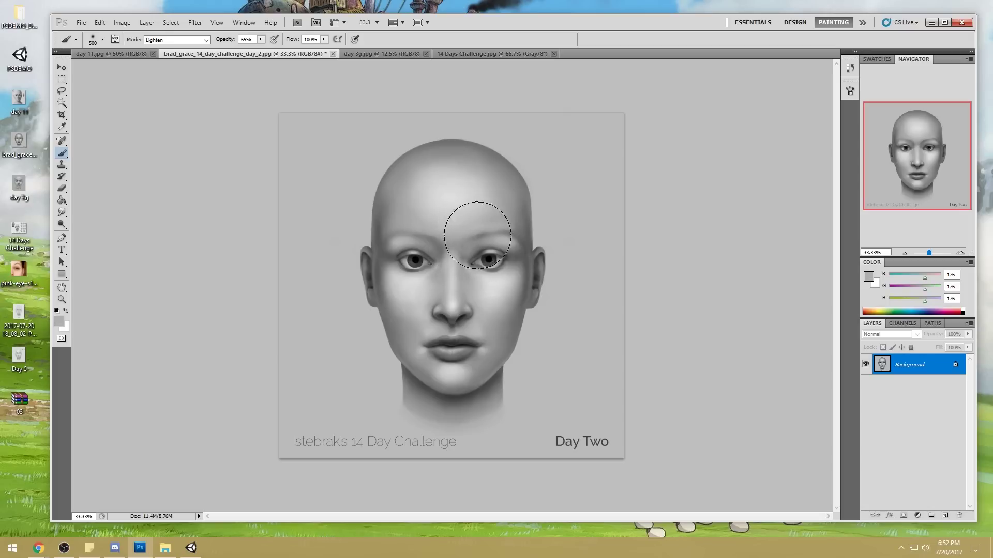
left_click(442, 236, "alt")
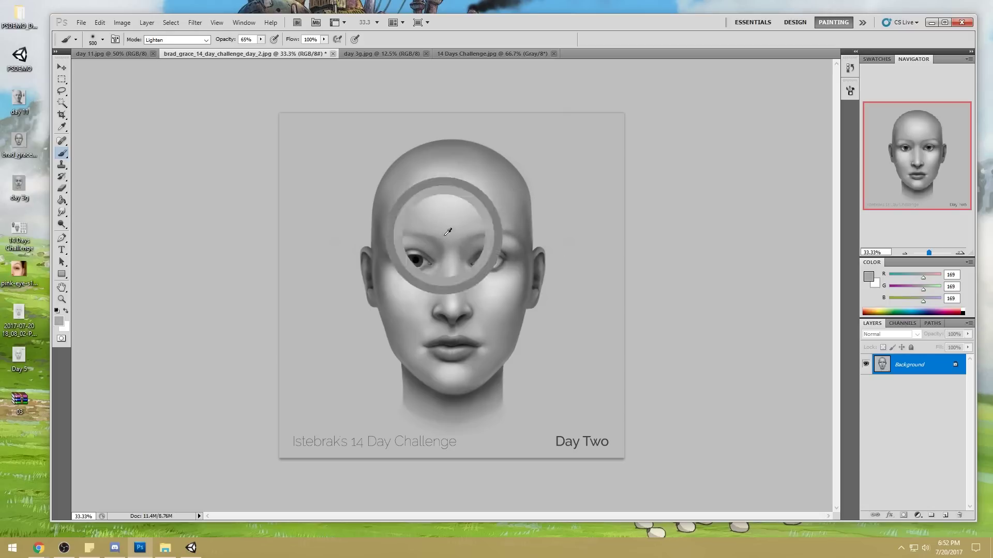
left_click(441, 238, "alt")
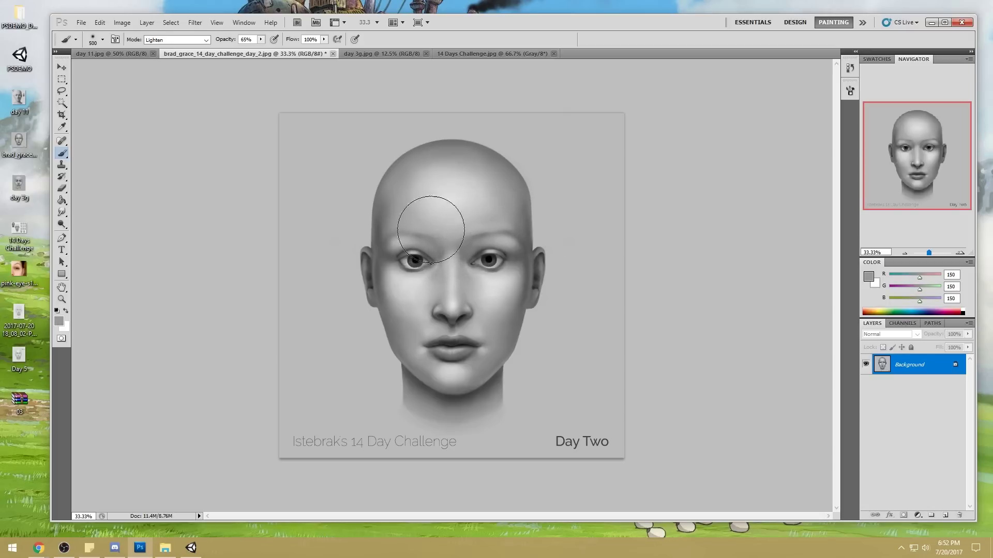
Step: Sample dark greys beside the outer brow and set the brush to size 300 in Darken mode
left_click(508, 223, "alt")
left_click(526, 234, "alt")
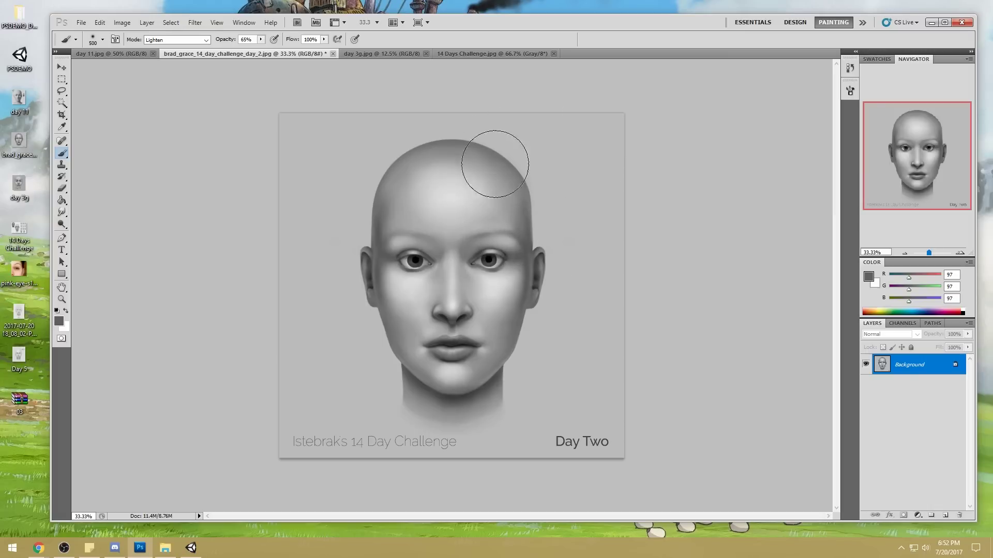
key("bracketleft")
key("bracketleft")
left_click(205, 40)
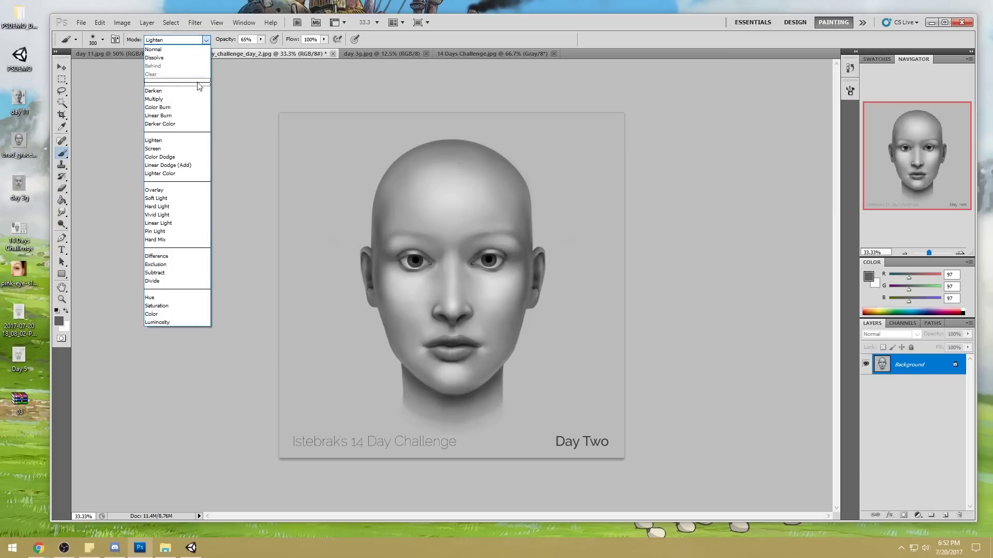
left_click(200, 88)
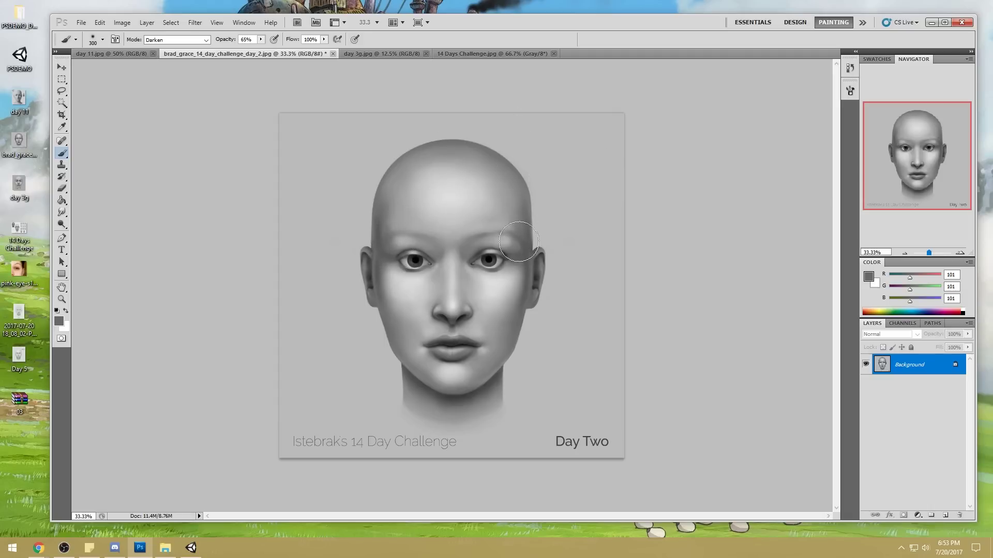
key("alt")
Step: Lighten the sides of the head with the sampled background grey, using a size 700 brush in Lighten mode
left_click(545, 215, "alt")
key("bracketright")
key("bracketright")
key("bracketright")
key("bracketright")
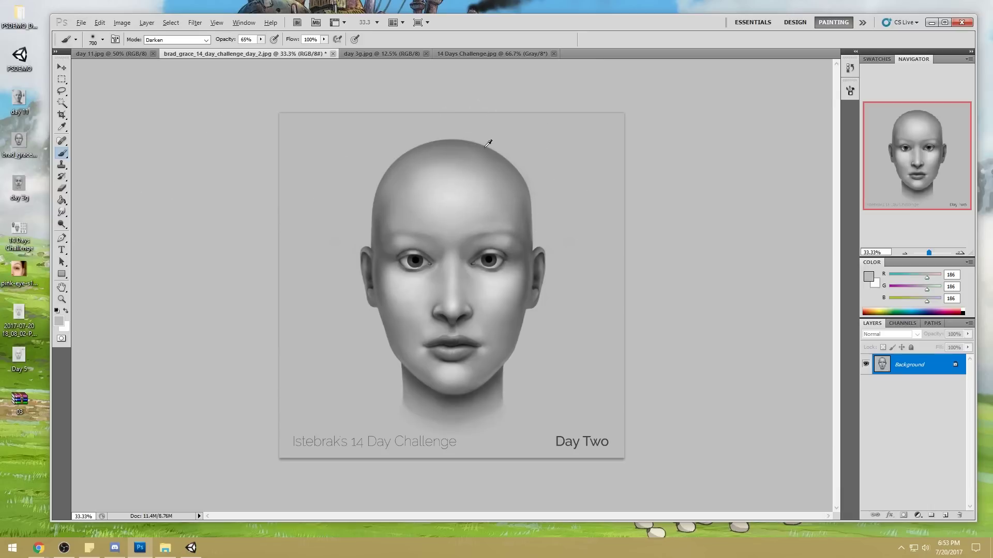
left_click(176, 40)
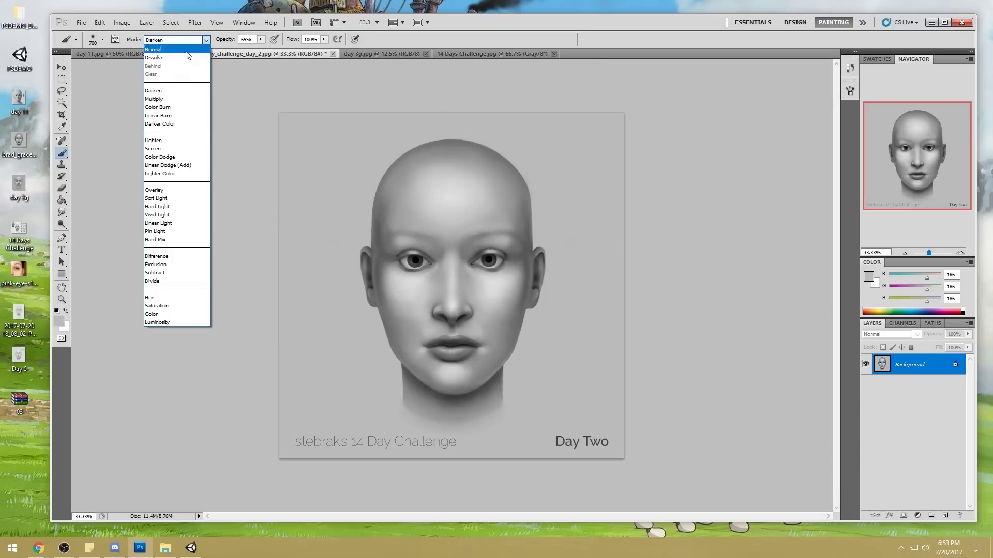
left_click(165, 138)
mouse_move(366, 254)
left_mouse_down()
mouse_move(364, 186)
mouse_move(450, 124)
mouse_move(551, 201)
mouse_move(630, 184)
left_mouse_up()
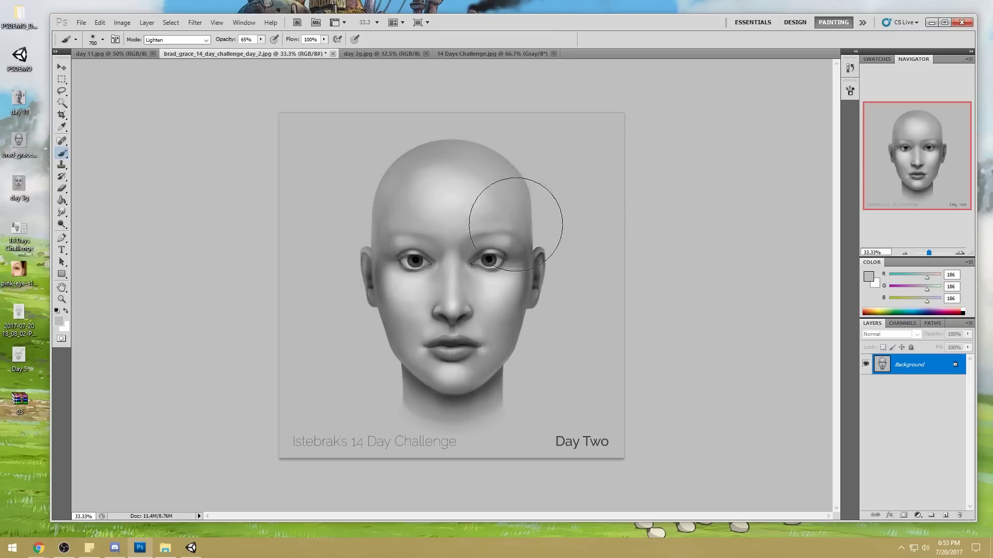
Step: Enlarge the brush to size 1000, undo the last stroke and lower the brush opacity to 44%
left_click(454, 183, "alt")
key("bracketright")
key("bracketright")
key("bracketright")
left_click(527, 165, "alt")
key("ctrl+z")
left_click_drag(263, 42, 257, 50)
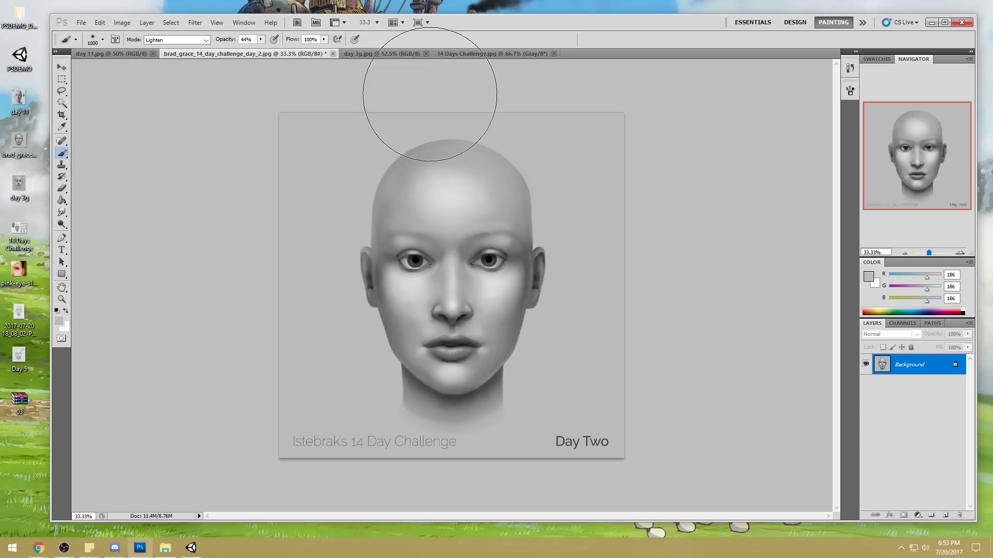
Step: Try brightening the forehead with its sampled highlight greys, and resample the background grey beside the head
left_click(454, 181, "alt")
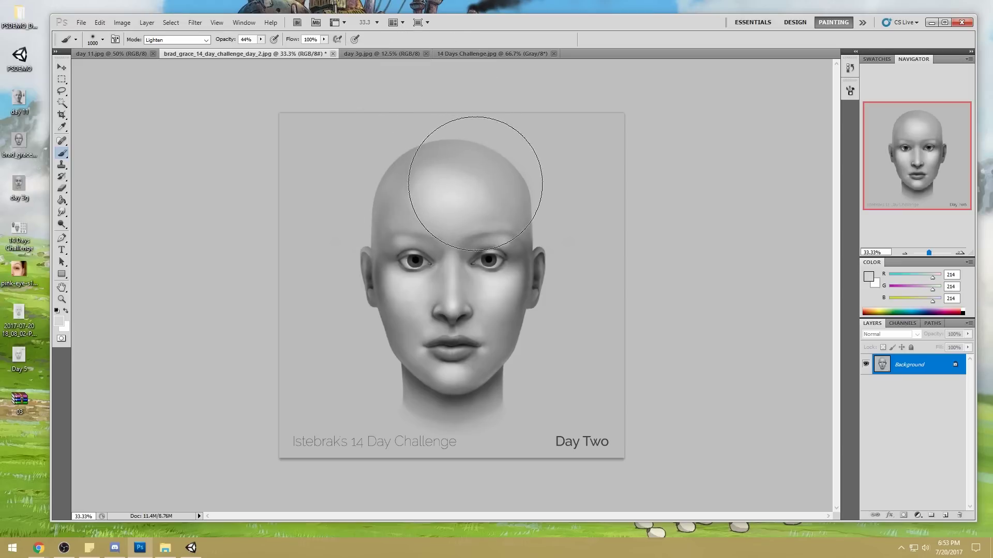
left_click(459, 194, "alt")
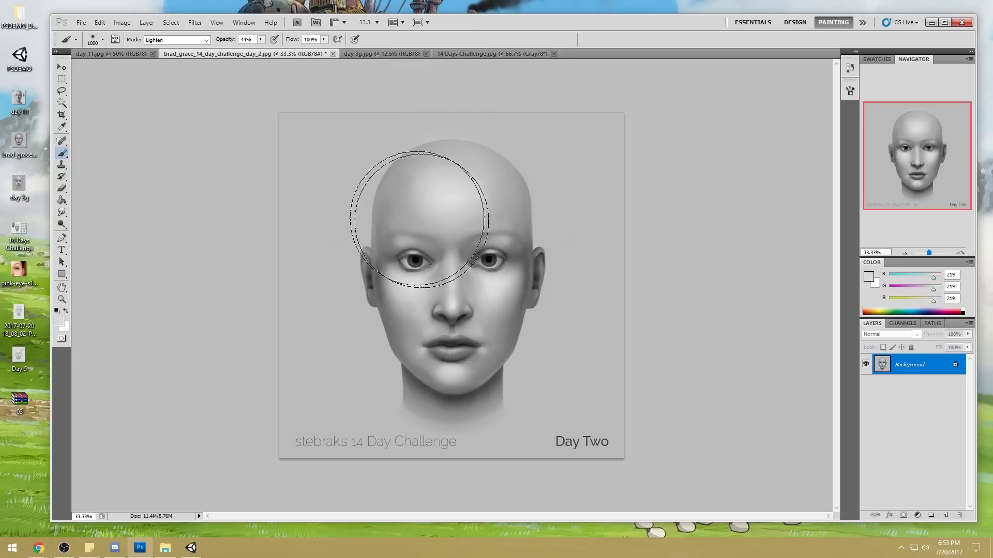
left_click(534, 155, "alt")
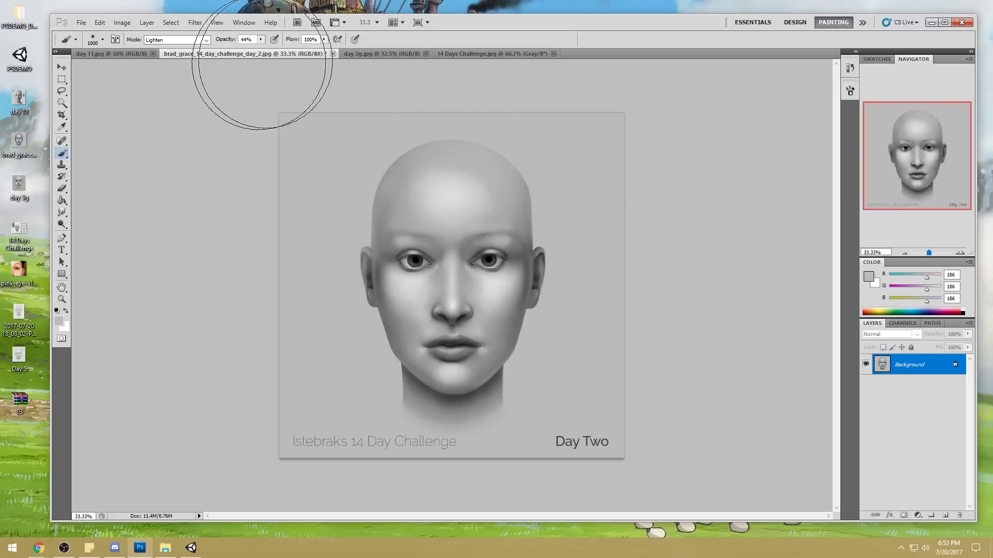
Step: Try to darken the sides of the face in Darken mode with a grey sampled beside the ear
left_click(171, 40)
left_click(175, 91)
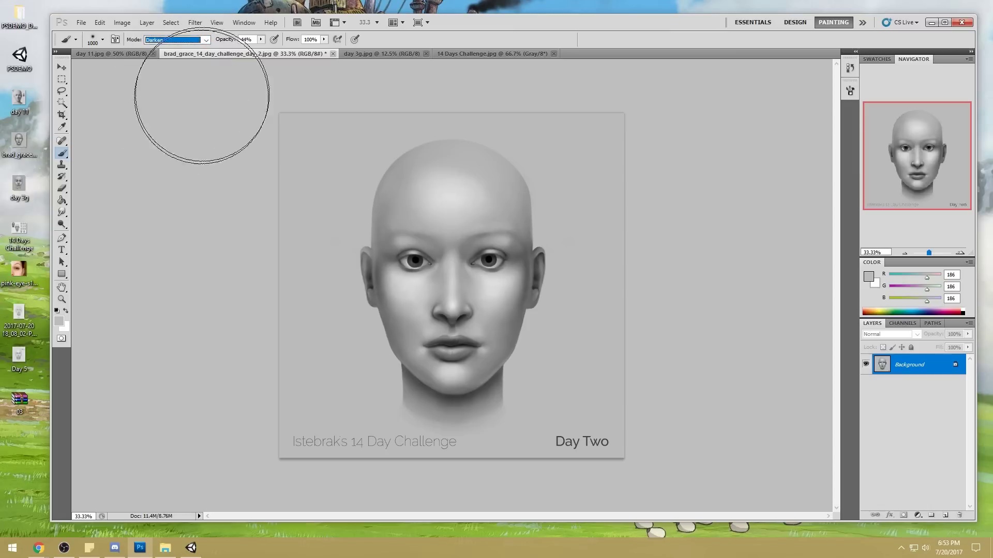
left_click(523, 265, "alt")
left_click(525, 265, "alt")
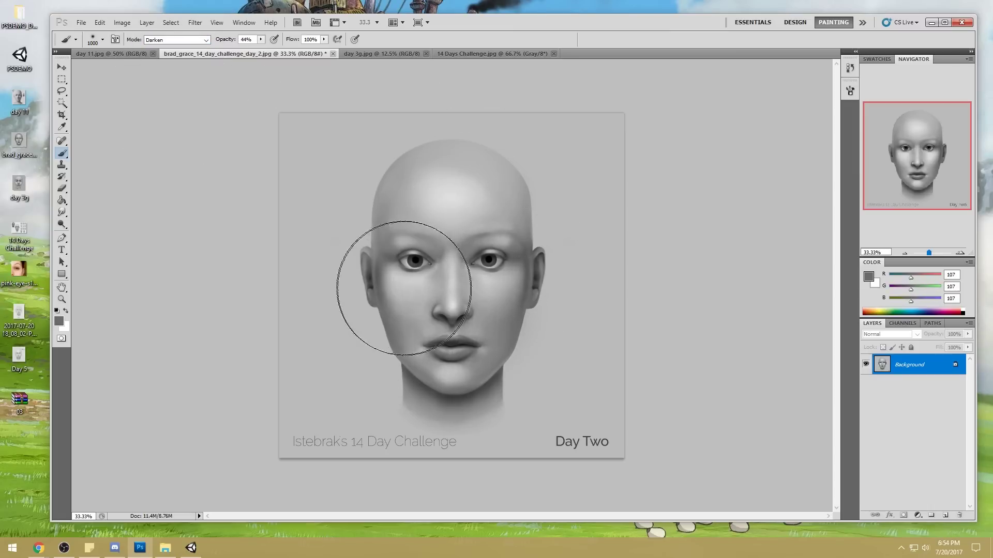
left_click(603, 236)
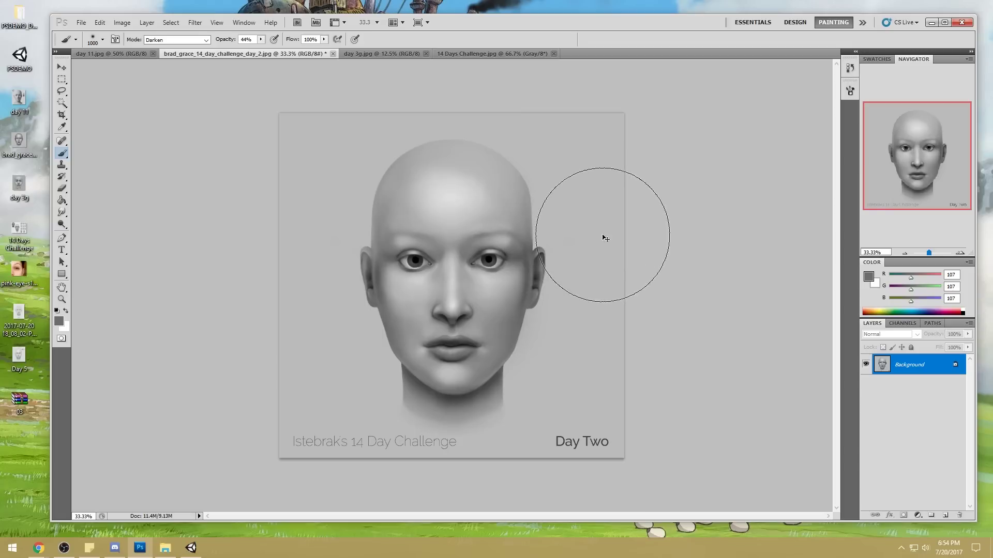
key("ctrl+z")
Step: Set the brush size to 700
right_click(479, 207)
type("100")
key("Return")
key("bracketright")
key("bracketright")
key("bracketright")
key("bracketright")
key("bracketright")
key("bracketright")
key("bracketright")
key("bracketright")
key("bracketright")
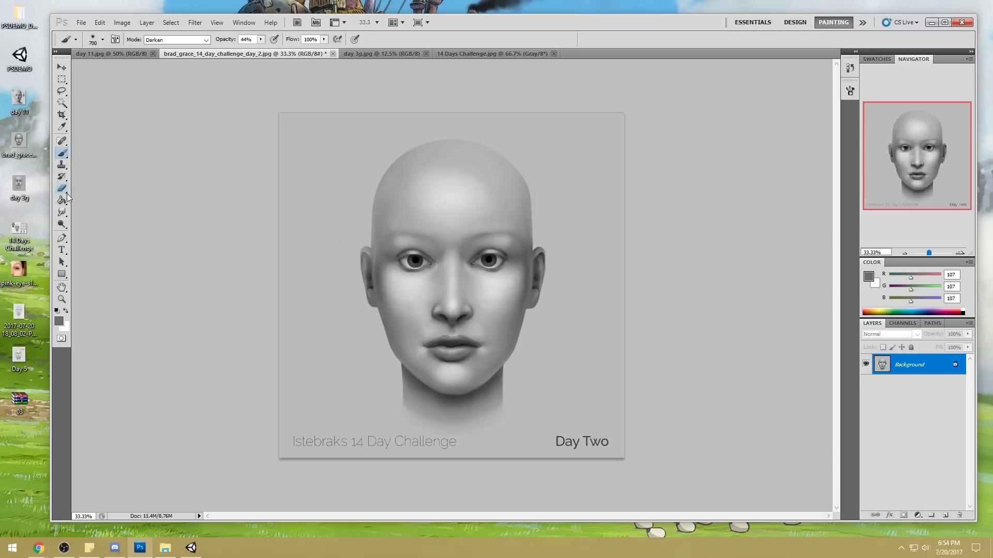
Step: Set the brush size to 400 and sample greys from the temple on the viewer's left
left_click(62, 213)
left_click(98, 233)
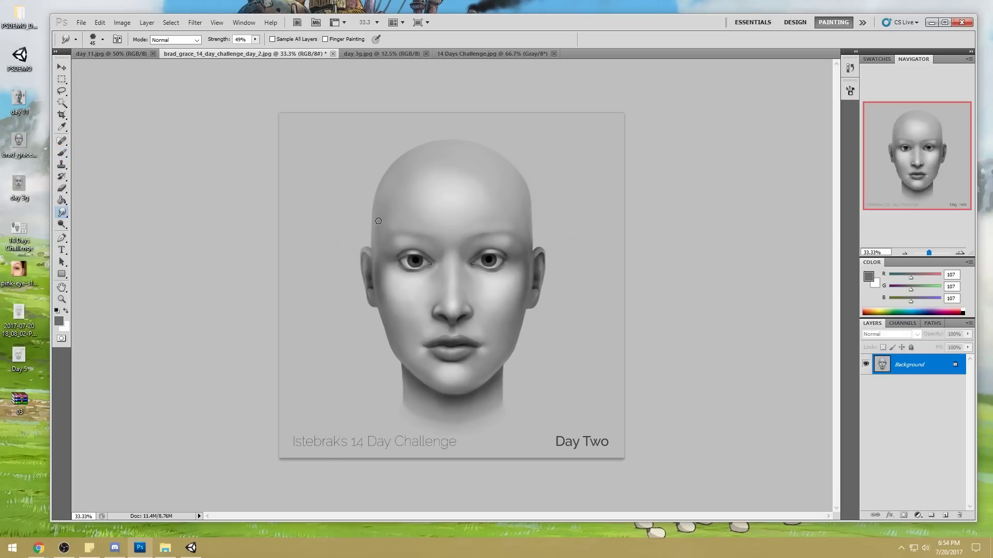
key("b")
left_click(375, 237, "alt")
key("bracketleft")
key("bracketleft")
key("bracketleft")
key("bracketleft")
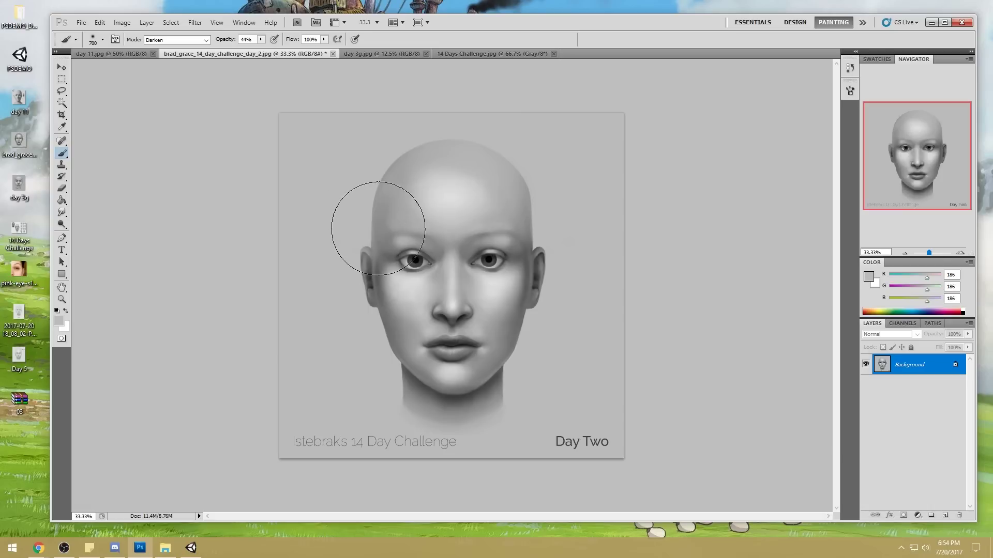
left_click(380, 216, "alt")
key("bracketright")
Step: Lighten the temple shading beside the brows with a sampled temple grey, using the brush in Lighten mode
left_click(201, 40)
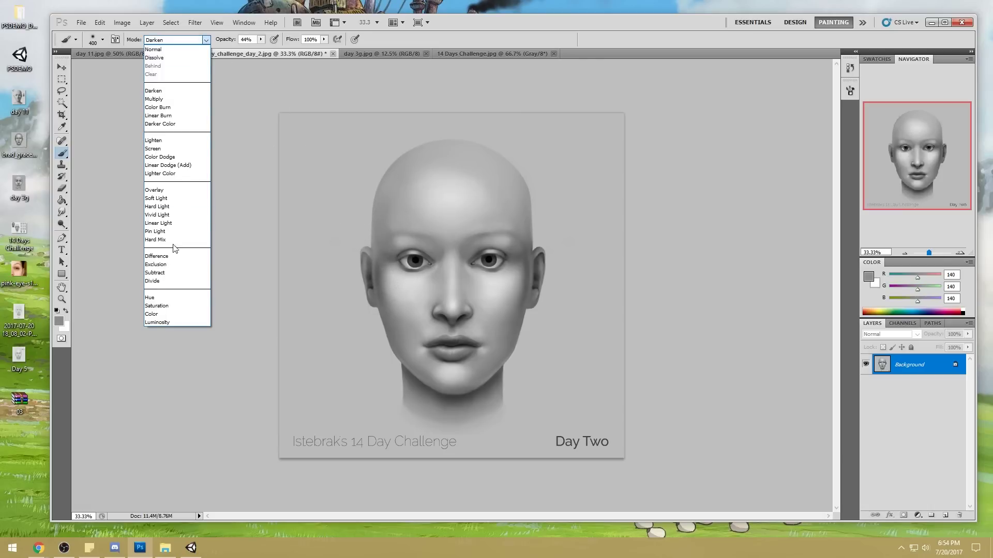
left_click(153, 140)
left_click(374, 236, "alt")
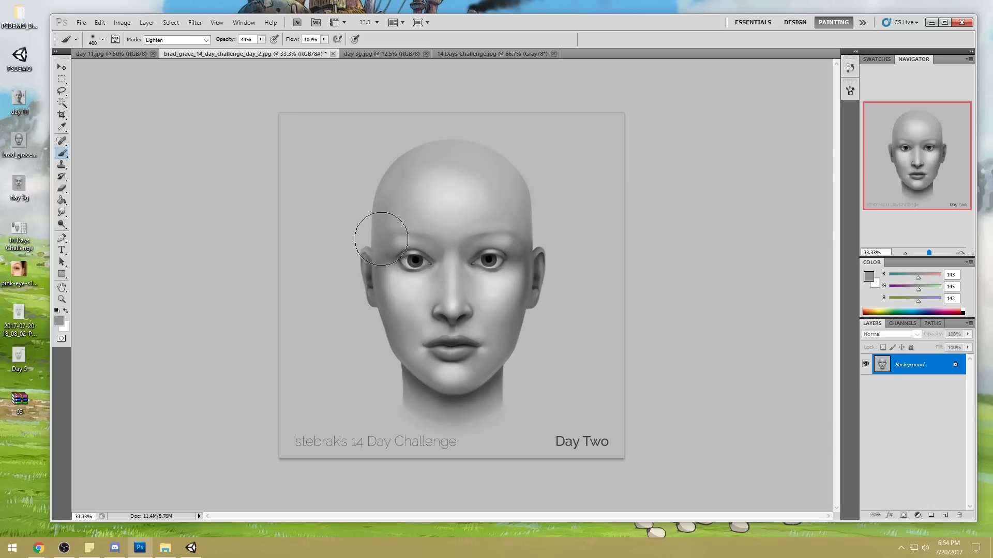
left_click_drag(518, 216, 524, 254)
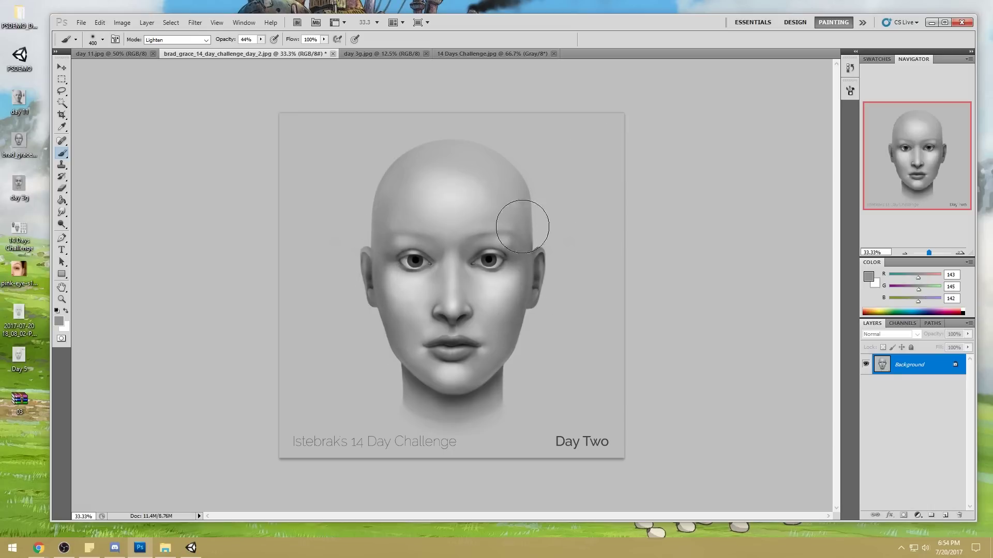
Step: Shade the eye sockets with black sampled from the pupil, using Darken mode at 26% brush opacity
left_click(490, 258, "alt")
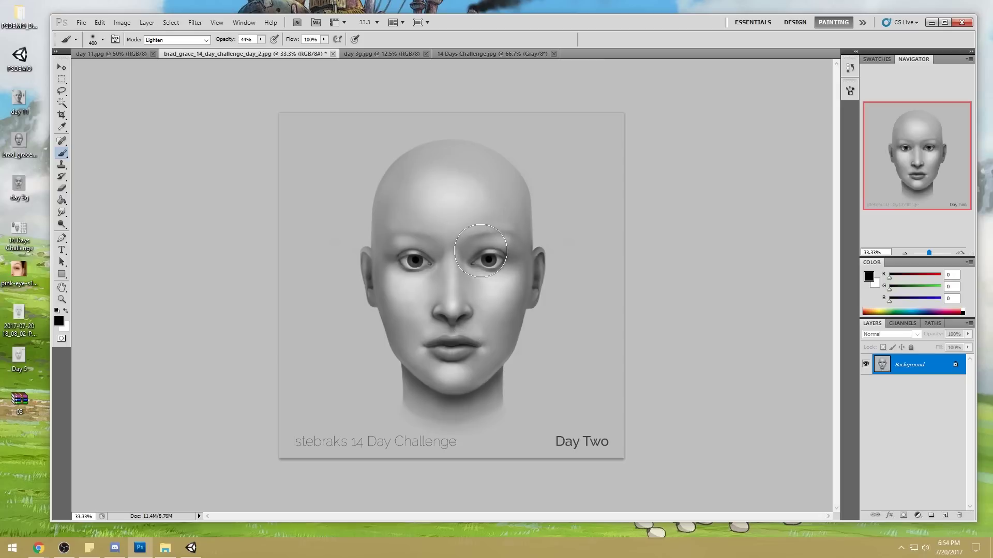
left_click(206, 40)
left_click(202, 89)
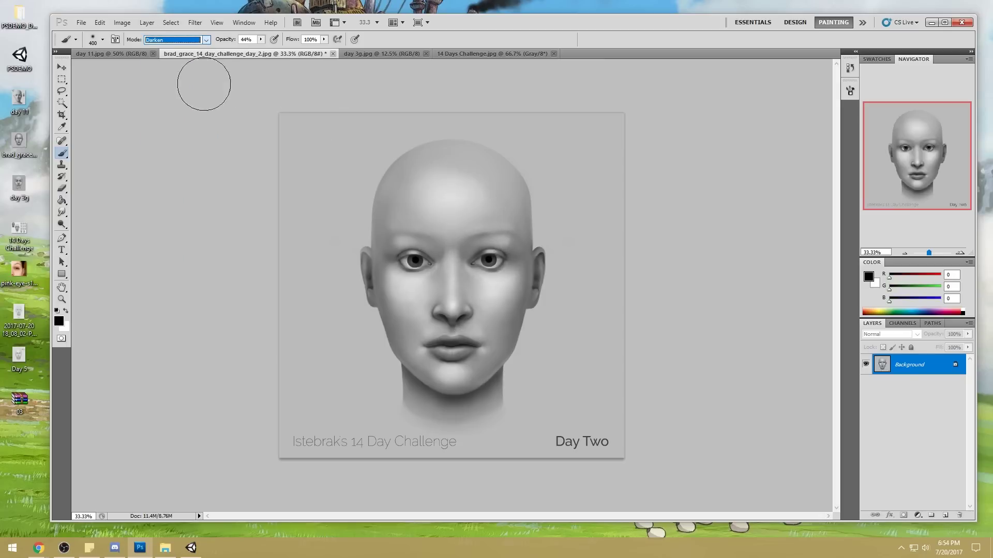
left_click(475, 239)
key("ctrl+z")
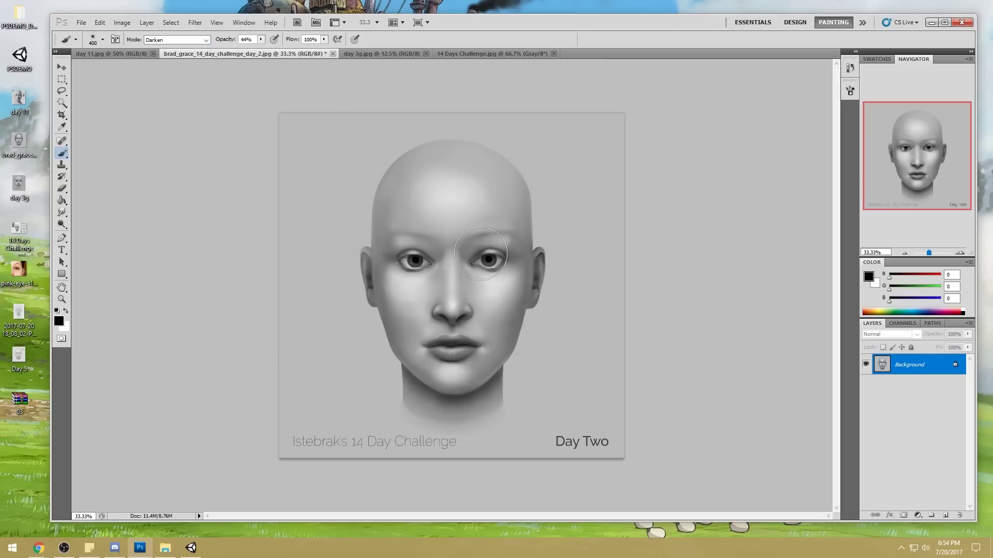
left_click_drag(261, 40, 259, 43)
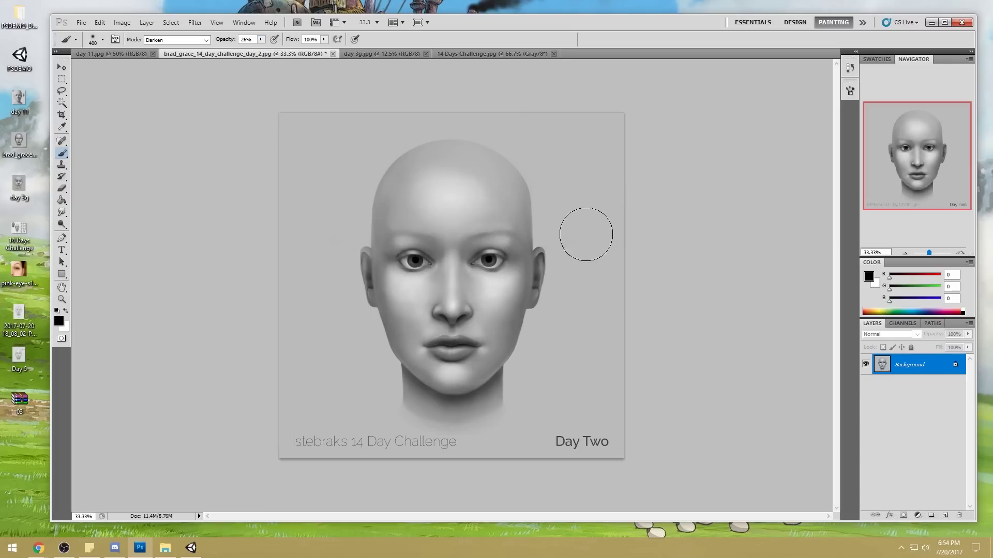
Step: Lasso the area around both eyes and brows, copy it to a new layer and switch to the Move tool
key("l")
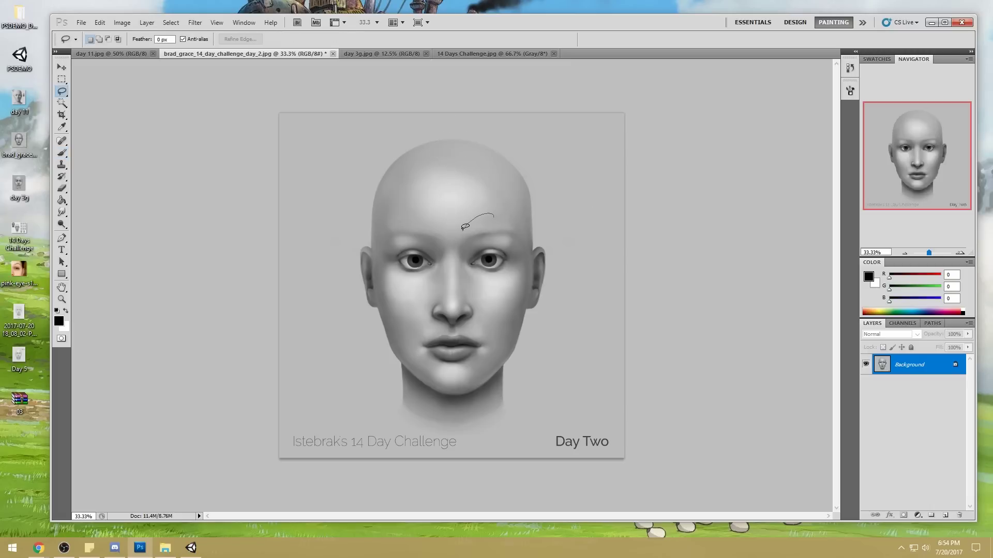
left_click_drag(480, 277, 481, 277)
mouse_move(517, 251)
left_mouse_down()
mouse_move(513, 214)
mouse_move(489, 207)
left_mouse_up()
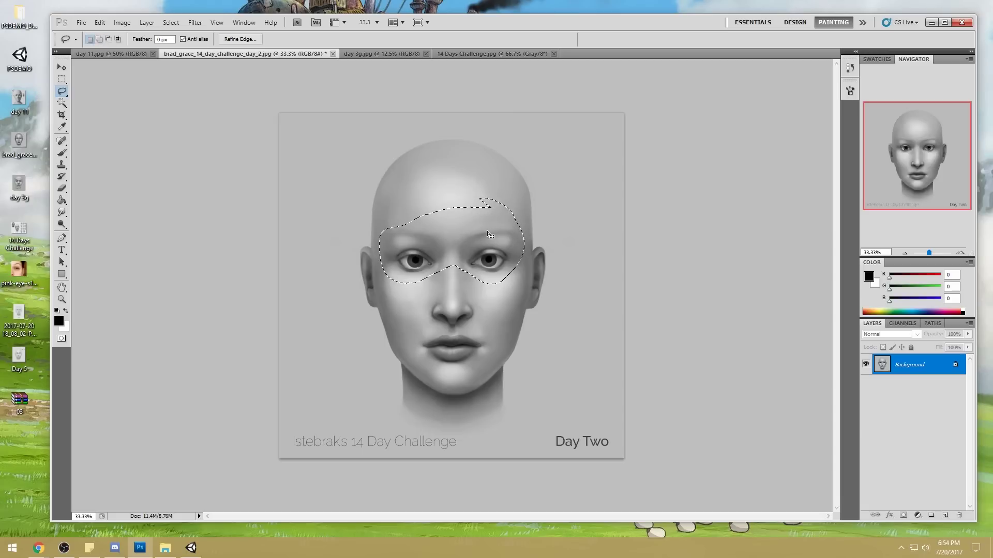
mouse_move(519, 241)
left_mouse_down()
mouse_move(484, 229)
mouse_move(488, 220)
left_mouse_up()
key("ctrl+j")
key("v")
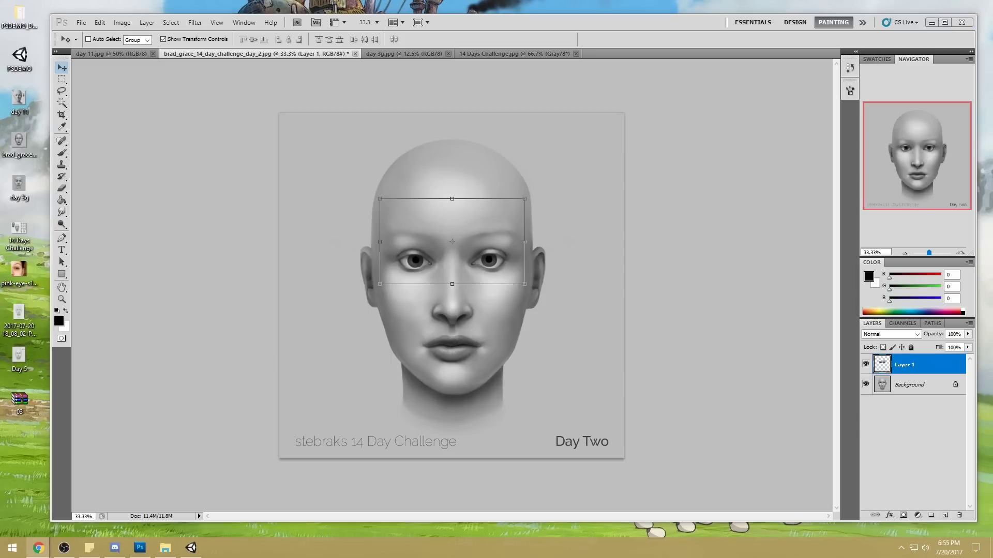
Step: Switch to Chrome and search Google for "dudley dursley"
left_click(38, 548)
left_click_drag(426, 77, 595, 47)
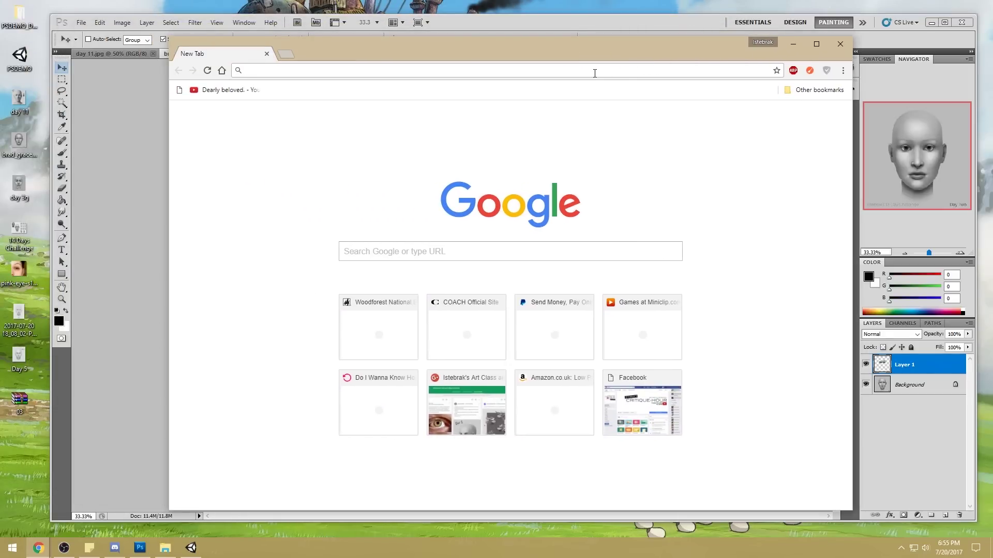
type("dudley dursley")
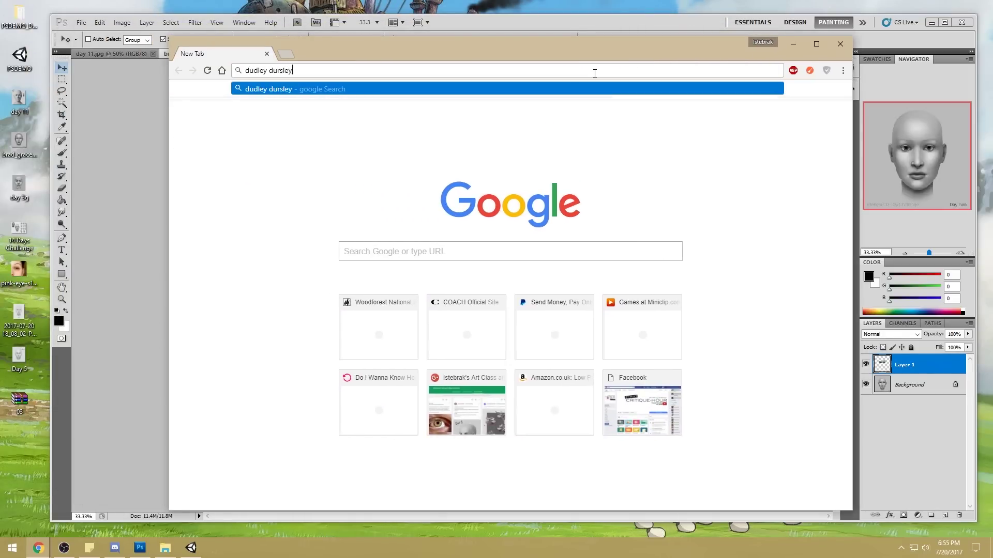
key("Return")
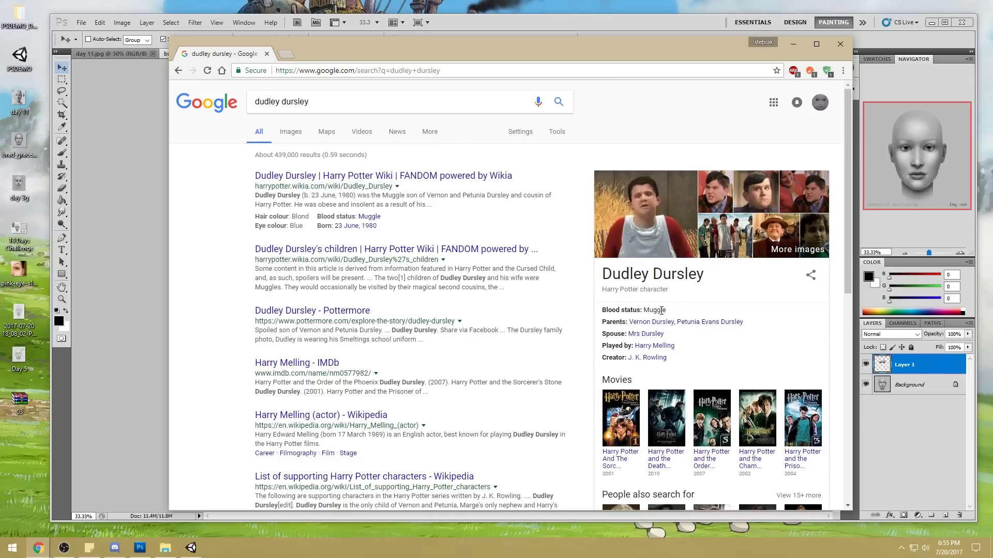
left_click(320, 107)
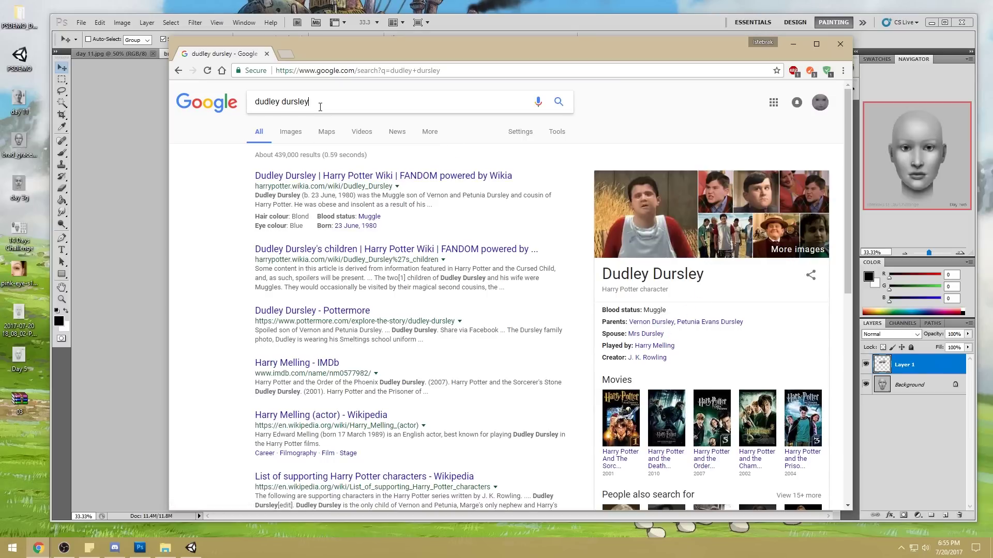
Step: Search Google for "dudley dursley actor" and look up image results for "harry melling"
type("actor")
key("Return")
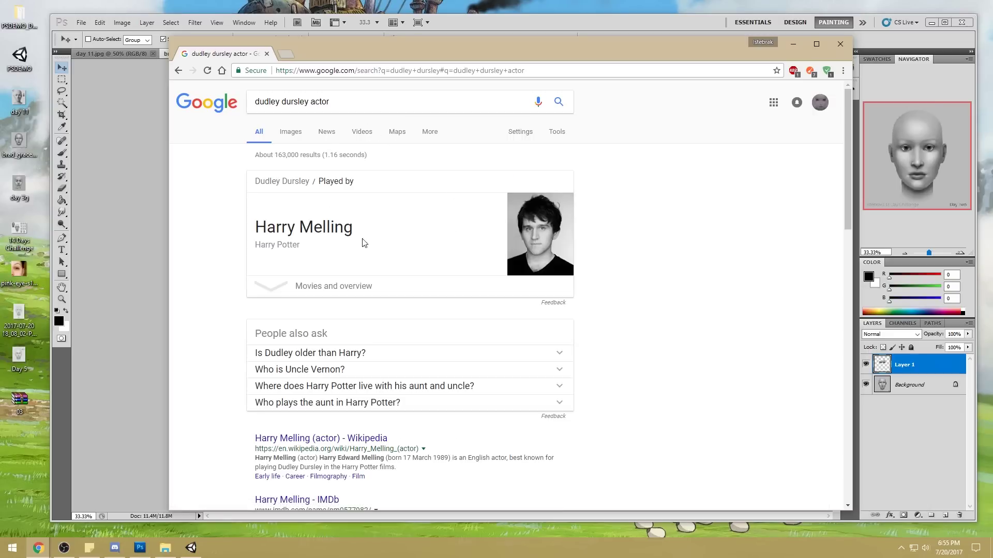
left_click_drag(333, 100, 214, 76)
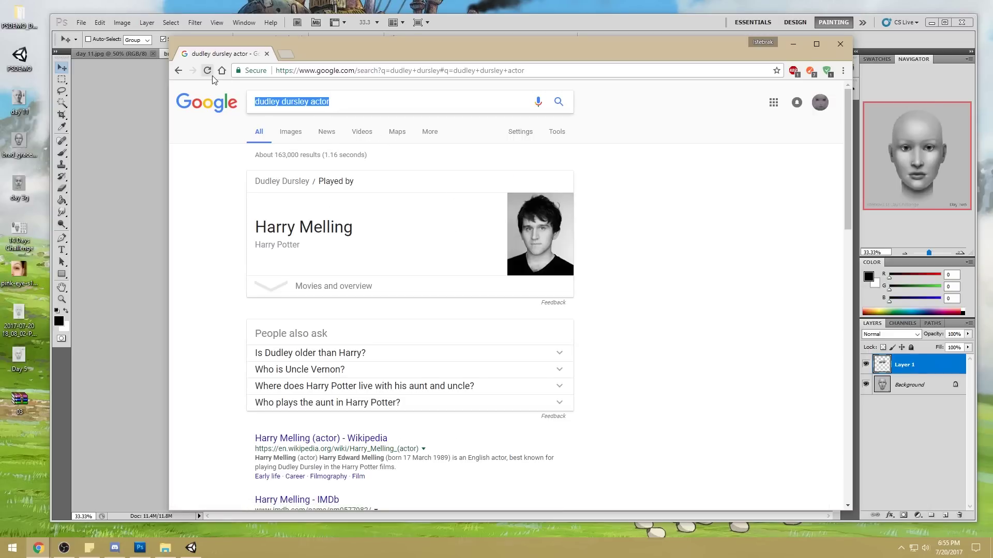
type("harry melling")
key("Return")
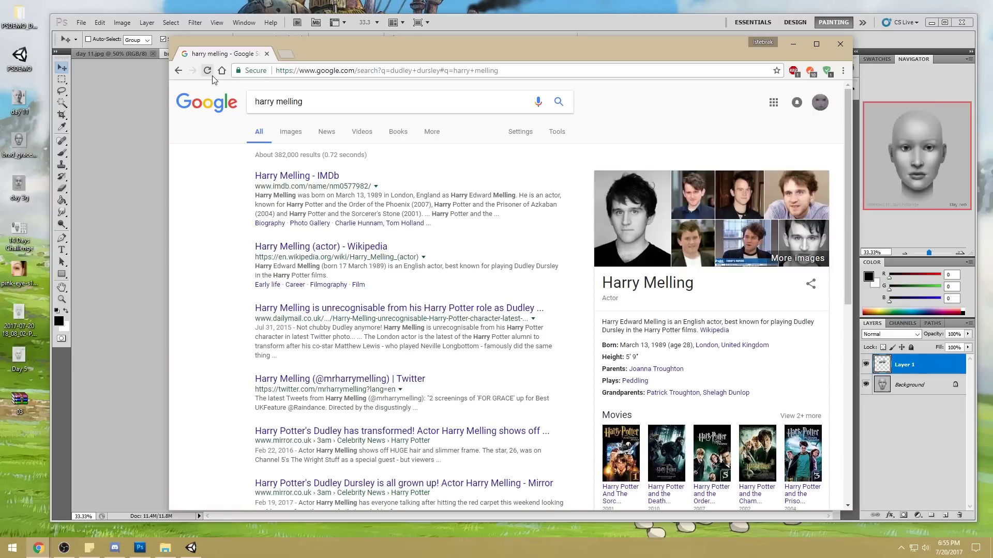
left_click(290, 131)
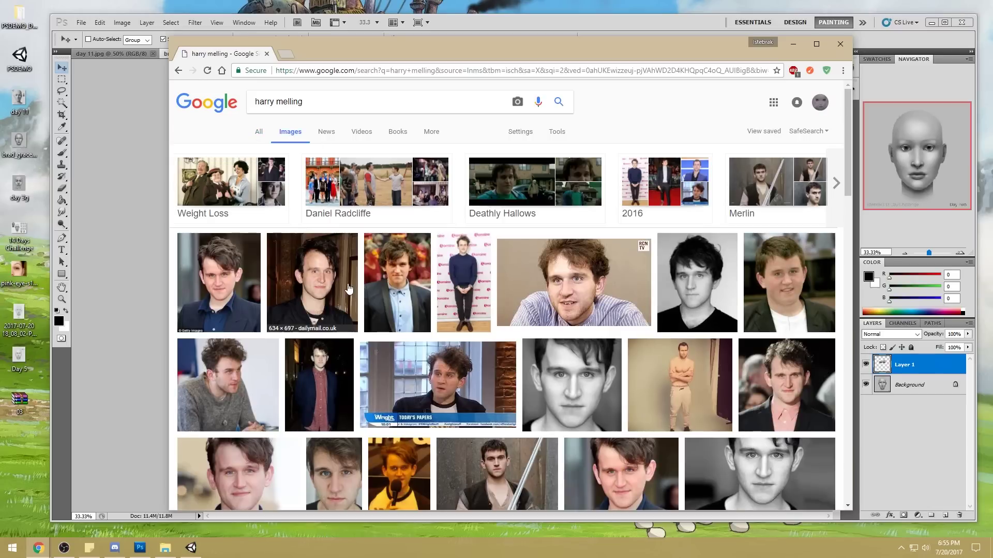
Step: Preview several Harry Melling portraits and the related Daniel Radcliffe photo to compare their eye spacing, ending on the Daily Mail portrait
left_click(349, 289)
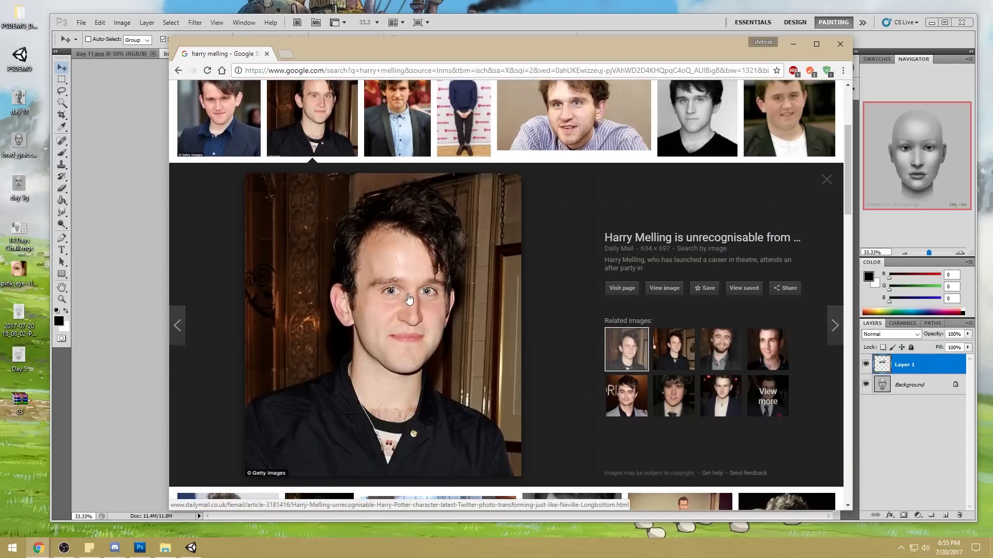
scroll(584, 259, "up", 1)
left_click(578, 170)
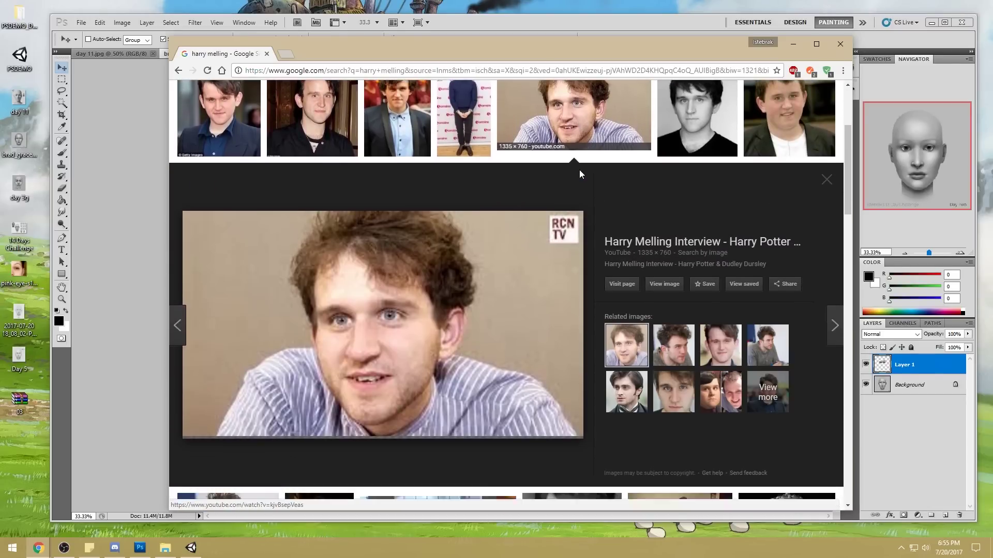
left_click(219, 118)
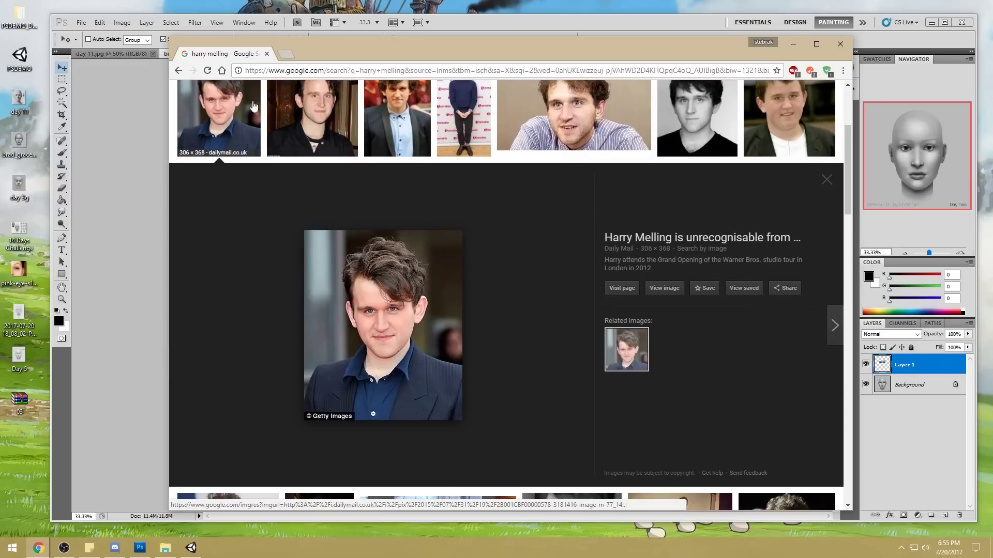
left_click(342, 105)
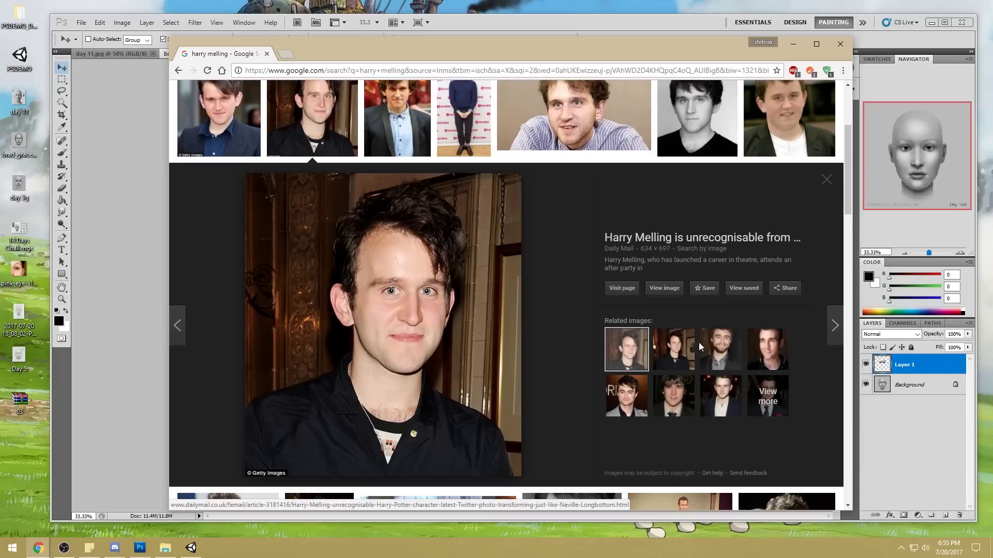
left_click(626, 395)
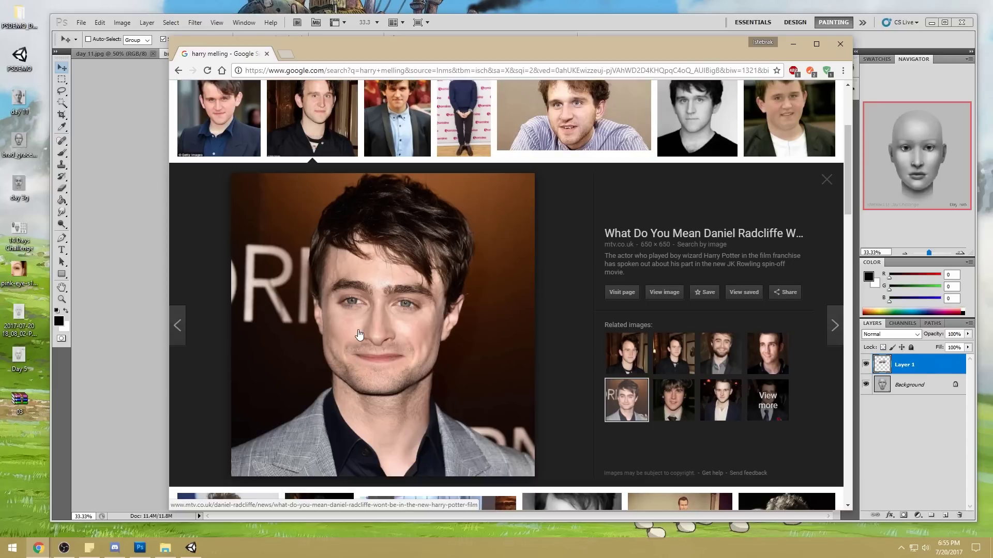
left_click(625, 357)
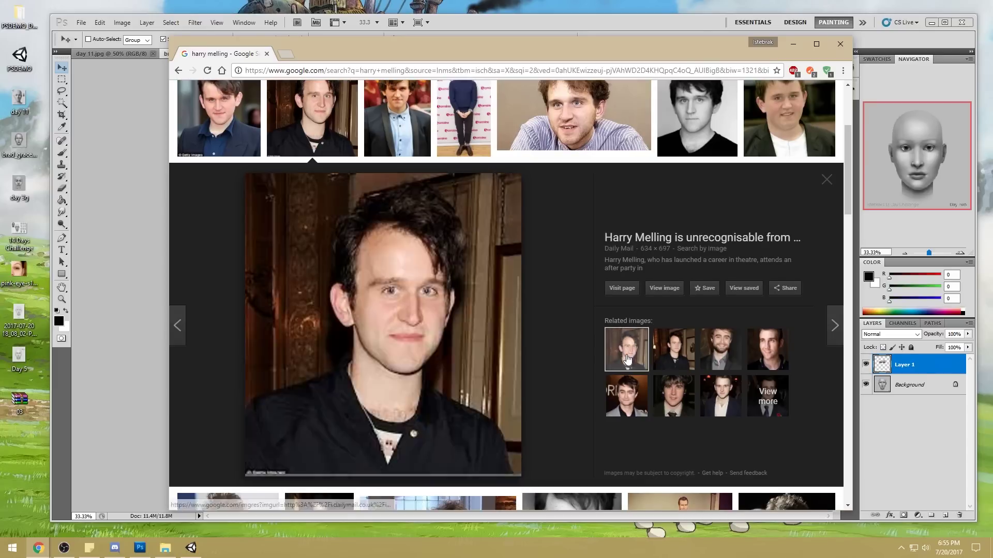
scroll(557, 281, "up", 3)
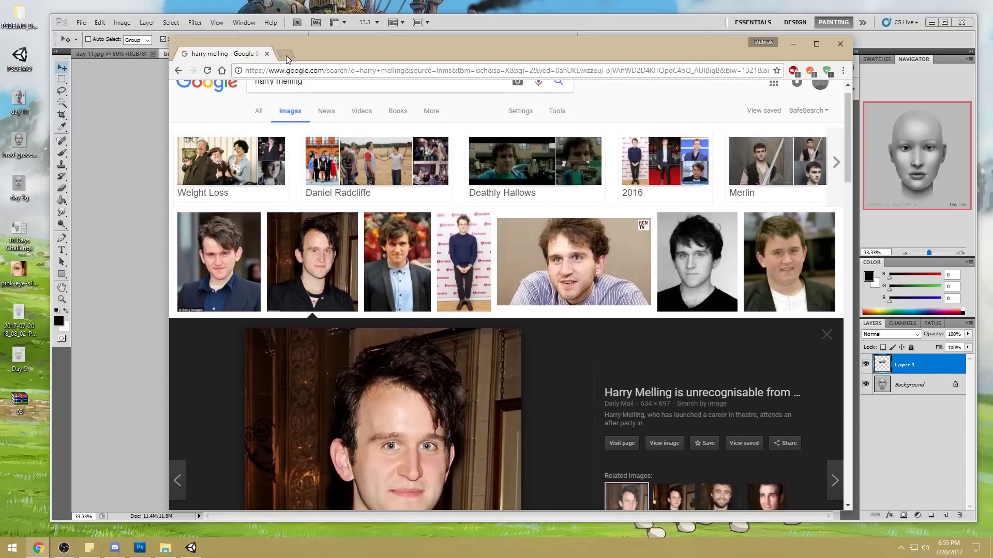
Step: Search Google Images for "handsome actor" in a new tab and open the Henry Cavill portrait at full size
left_click(286, 57)
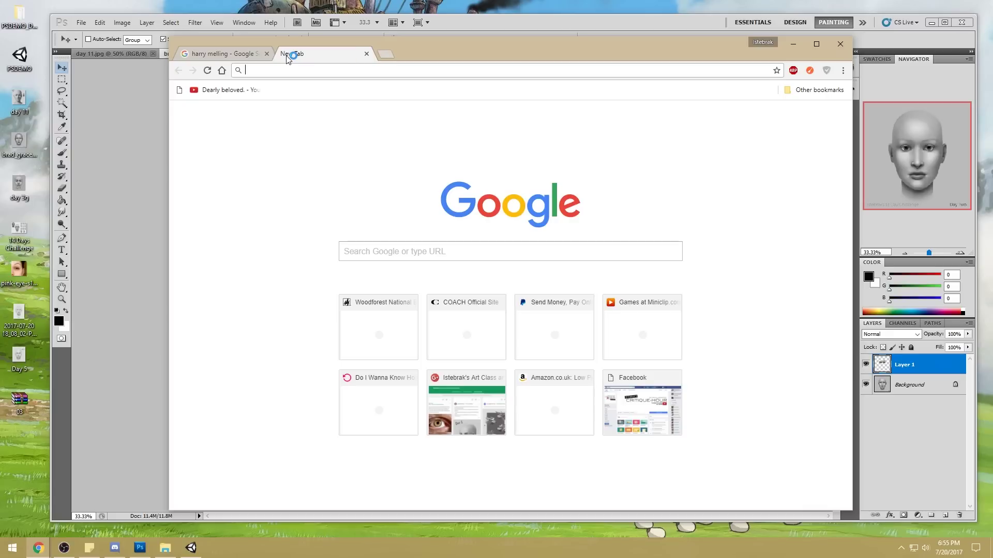
type("handsome act")
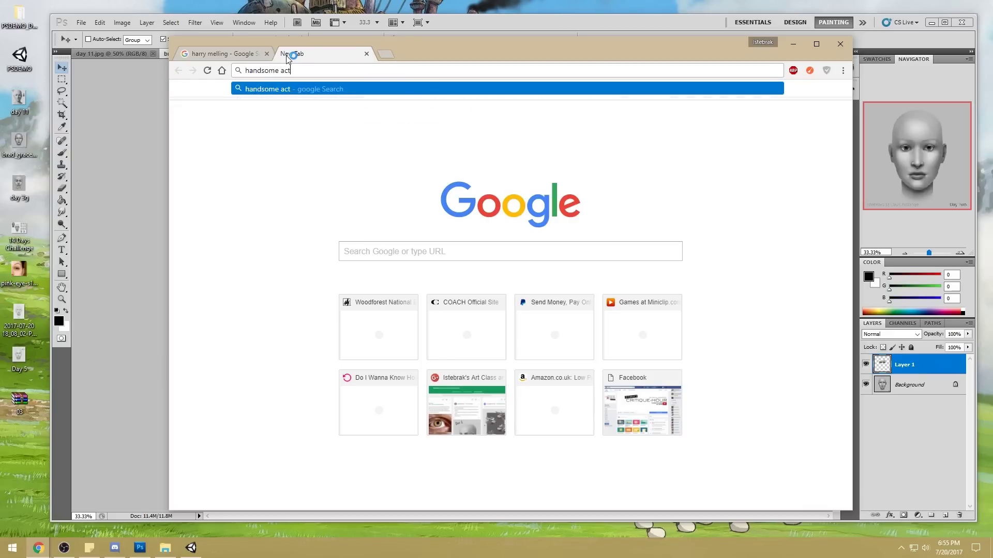
type("or")
key("Return")
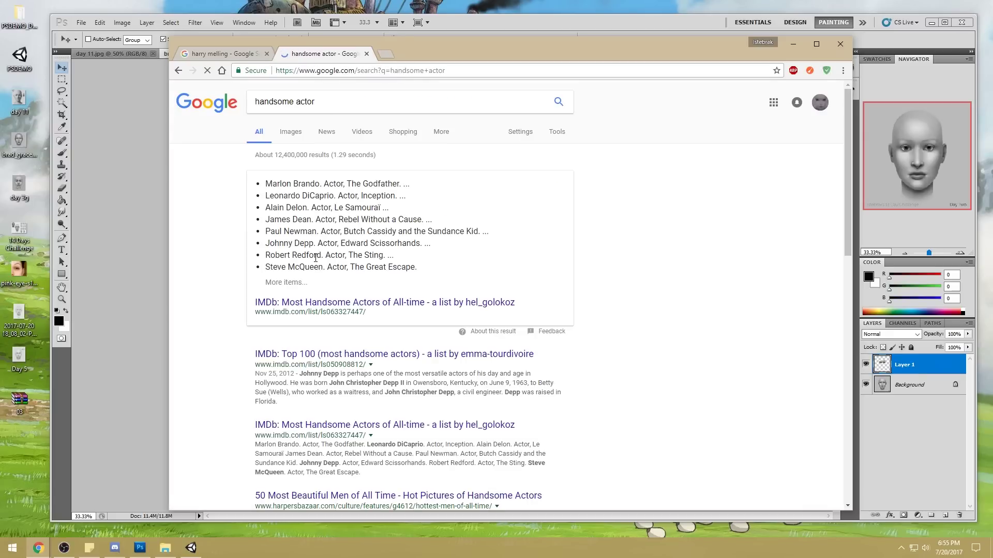
left_click(291, 133)
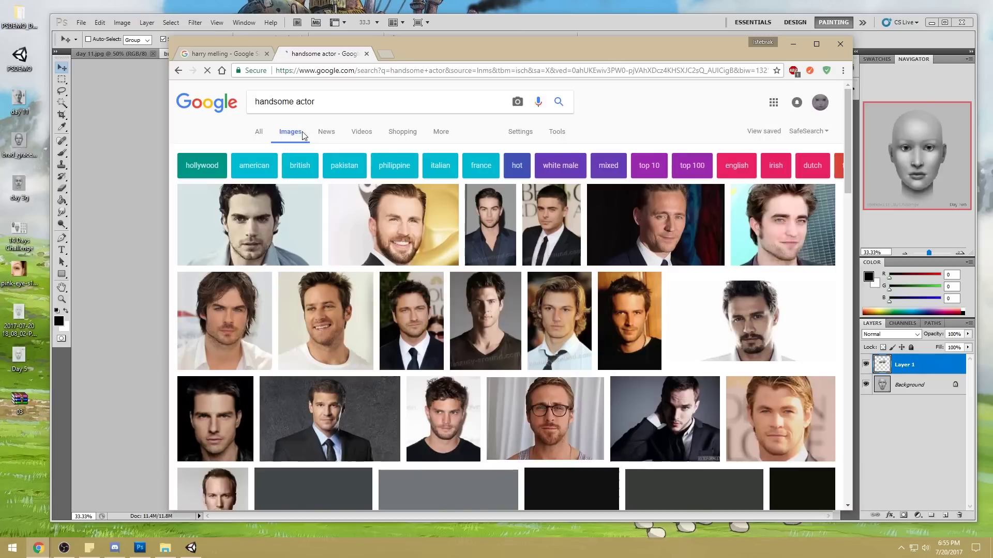
left_click(292, 254)
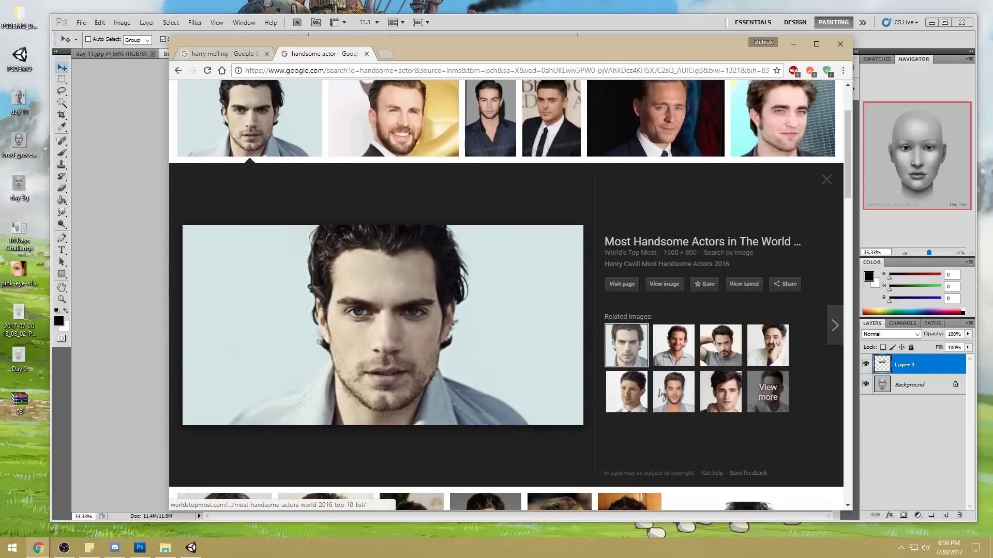
left_click(680, 285)
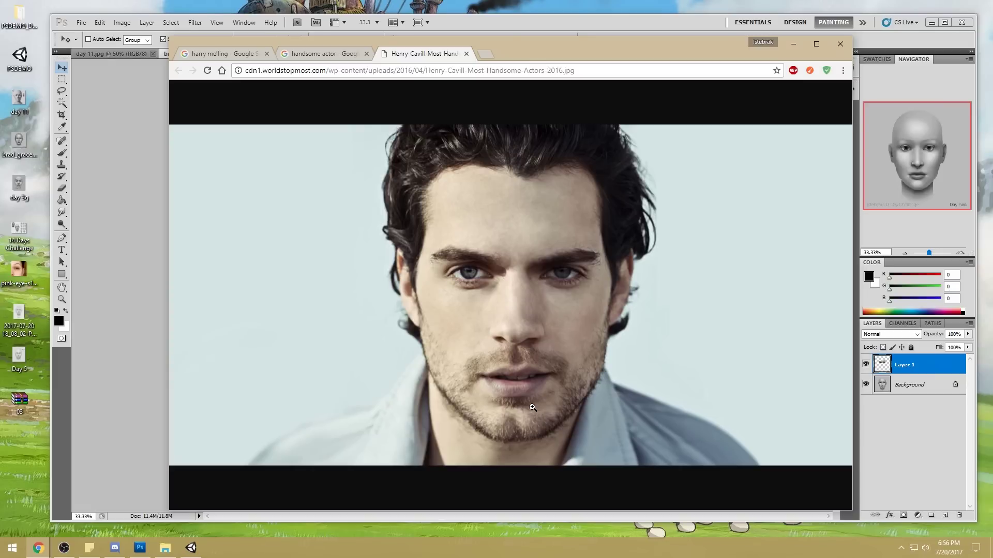
Step: Compare the facial proportions in the Harry Melling photo with the full-size Henry Cavill portrait, and return to the "handsome actor" results
left_click(217, 57)
scroll(558, 457, "down", 4)
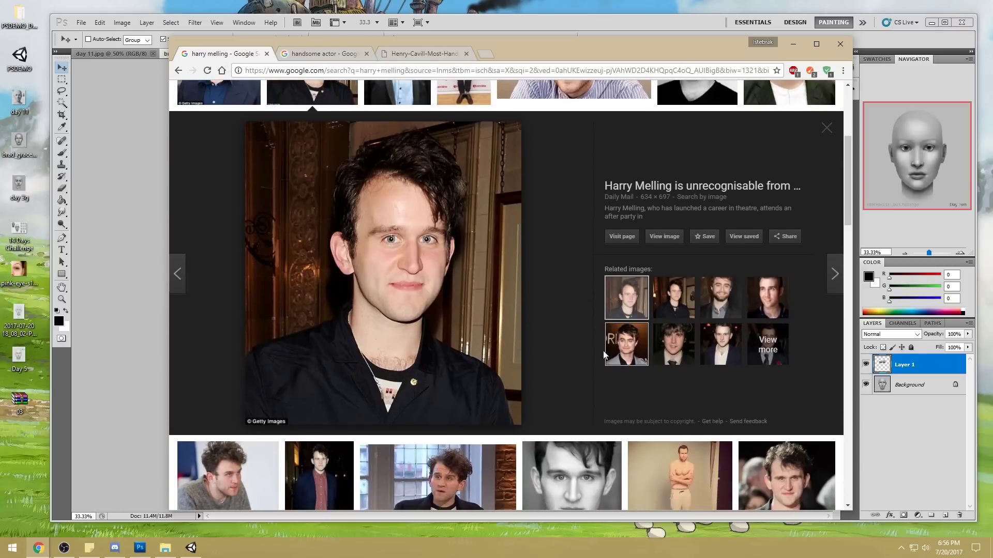
left_click(424, 55)
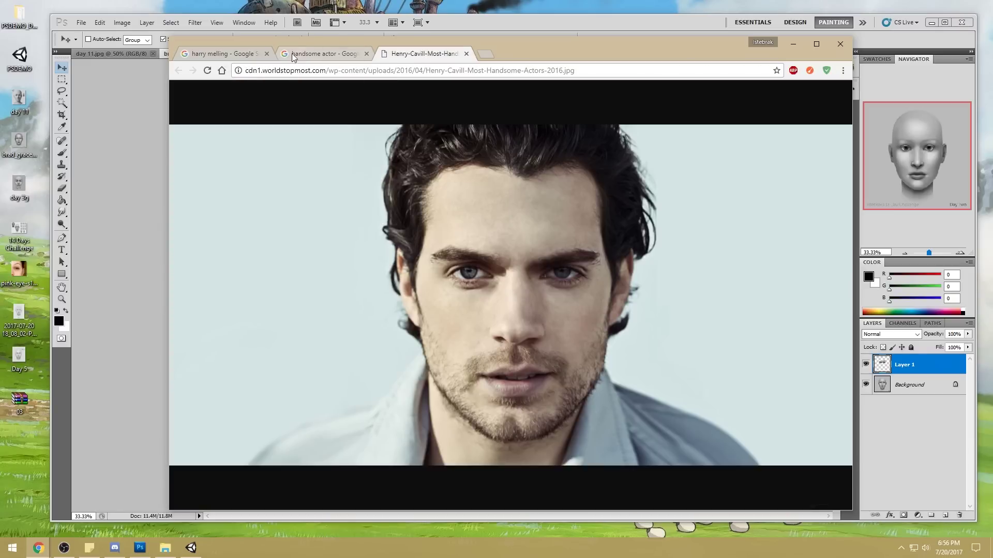
left_click(231, 55)
left_click(447, 54)
left_click(298, 54)
scroll(616, 259, "up", 1)
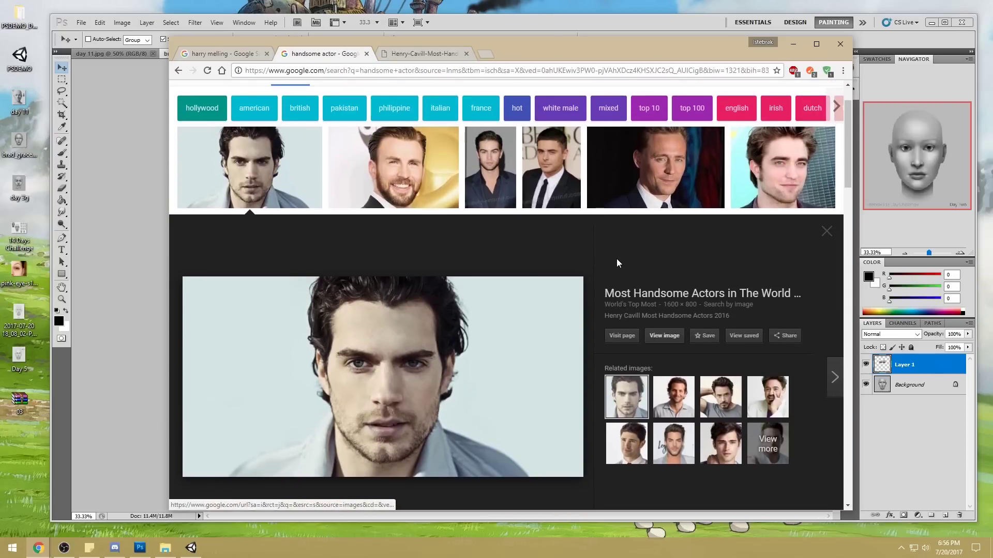
Step: View the Chace Crawford portrait at full size and preview the Henry Cavill portrait again in the image results
left_click(485, 166)
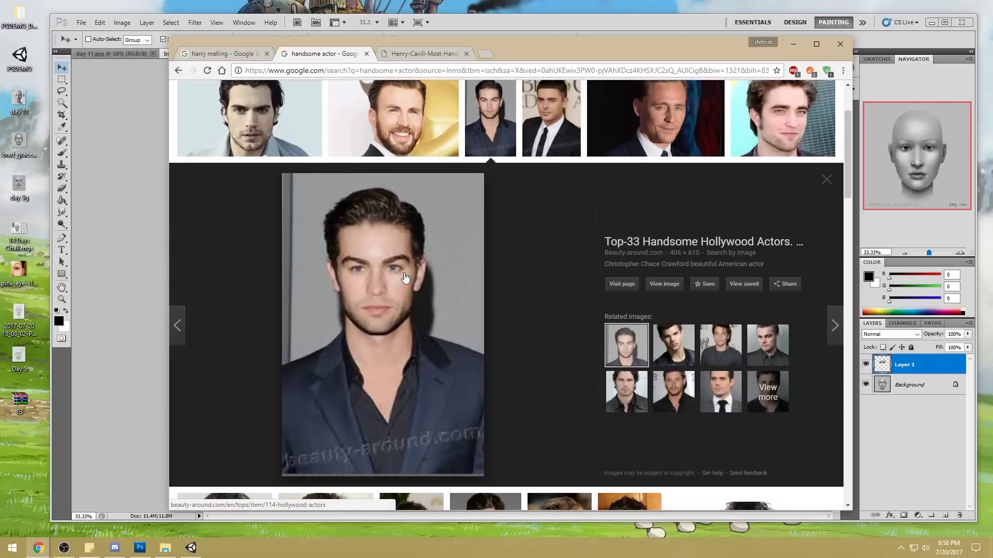
left_click(664, 284)
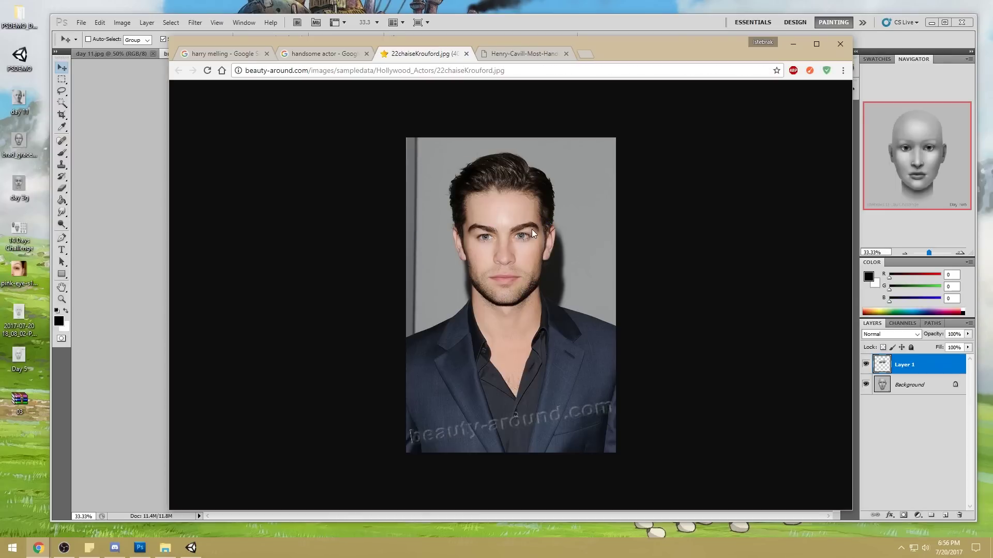
left_click(326, 54)
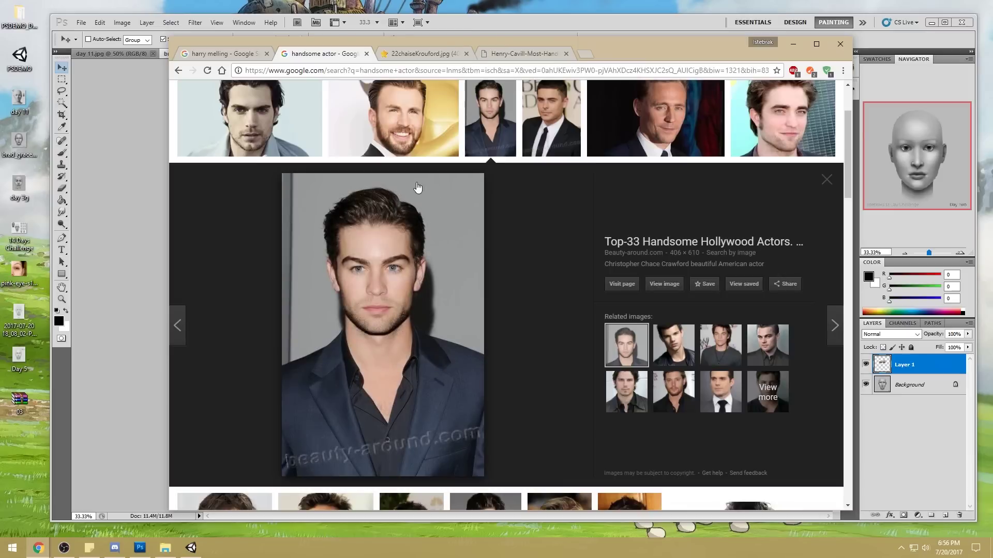
left_click(249, 119)
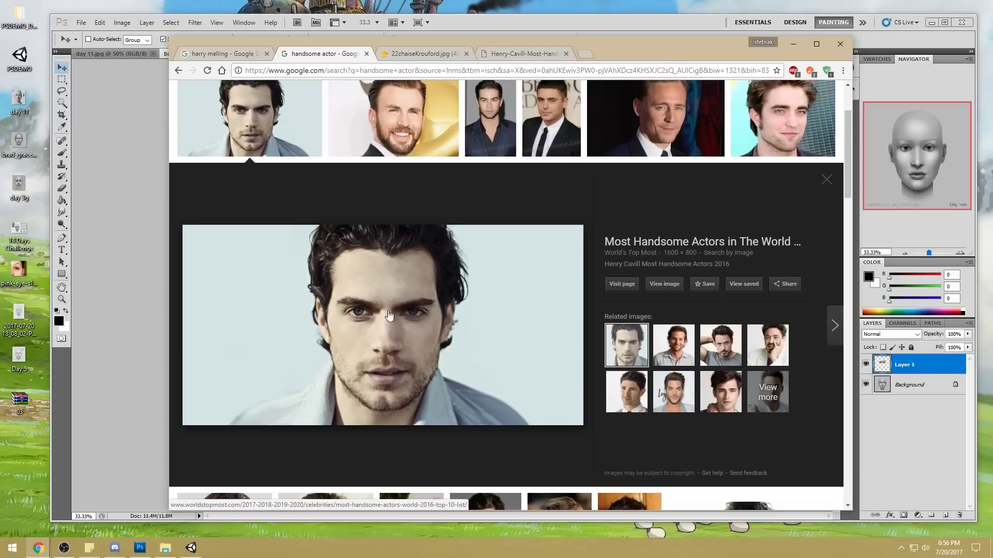
Step: Switch back to Photoshop, lasso the eye and brow on the face's right-hand side, and copy them to a new layer
left_click(658, 23)
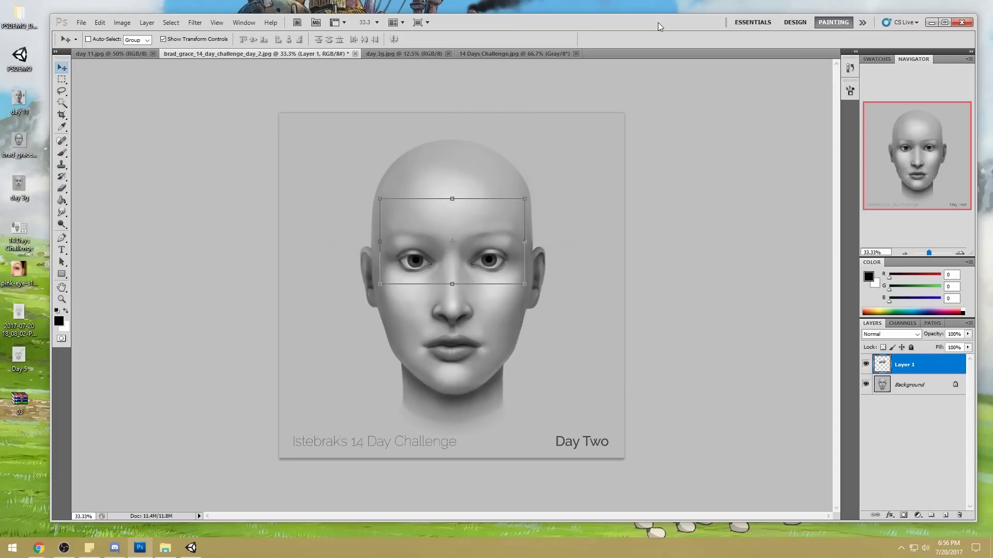
key("l")
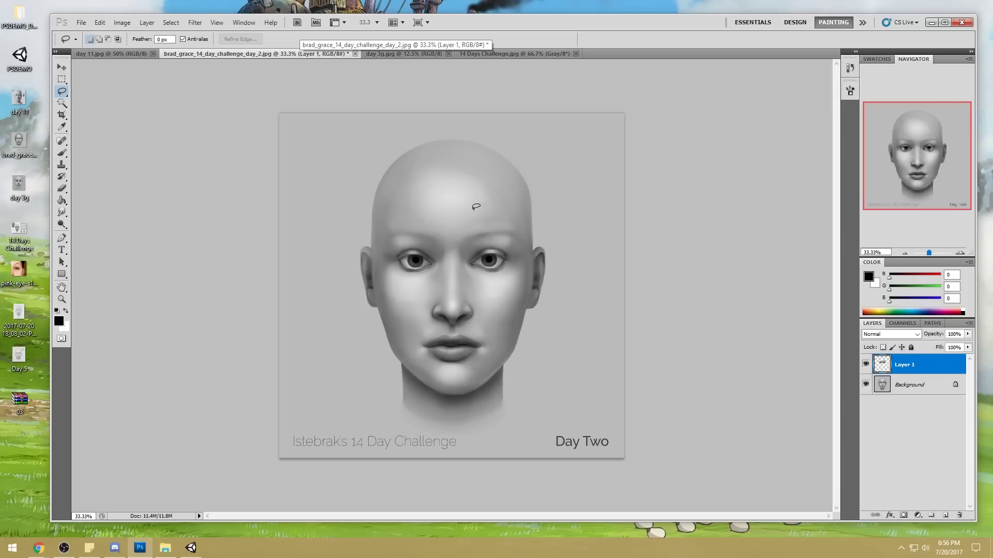
mouse_move(463, 286)
left_mouse_down()
mouse_move(473, 201)
mouse_move(459, 214)
left_mouse_up()
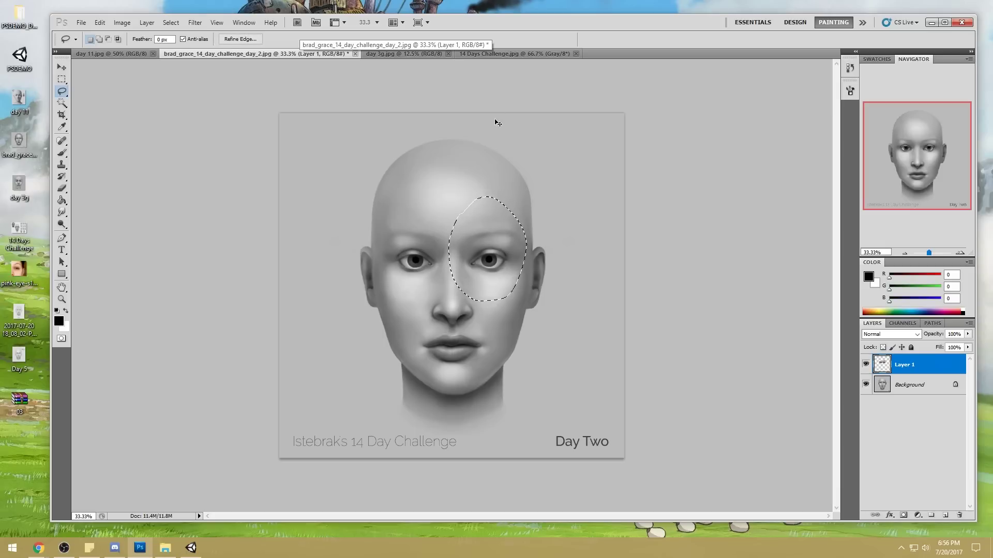
key("ctrl+j")
key("v")
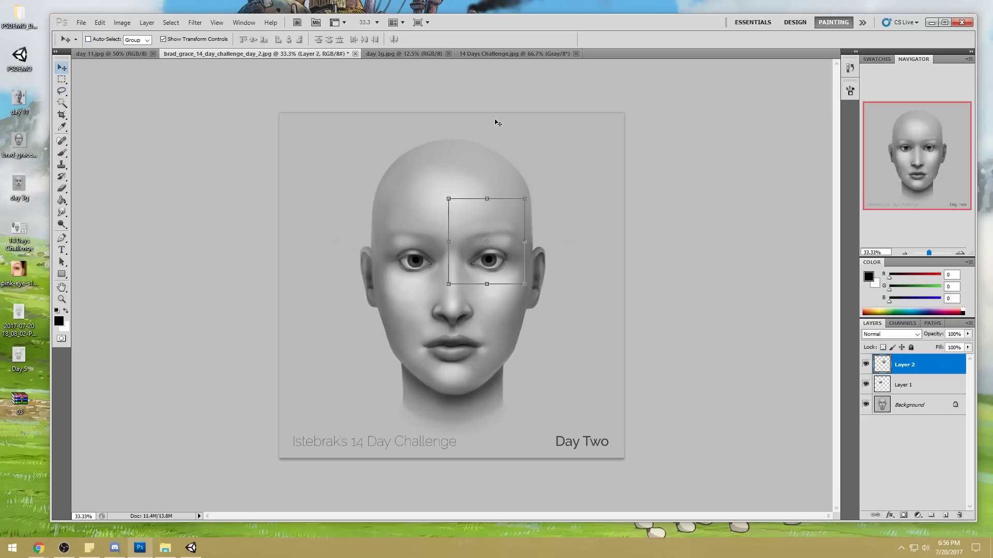
Step: Nudge the copied eye slightly outward to the right and merge its layer down into Layer 1
key("Right")
key("Right")
key("Right")
key("Right")
key("Right")
key("Right")
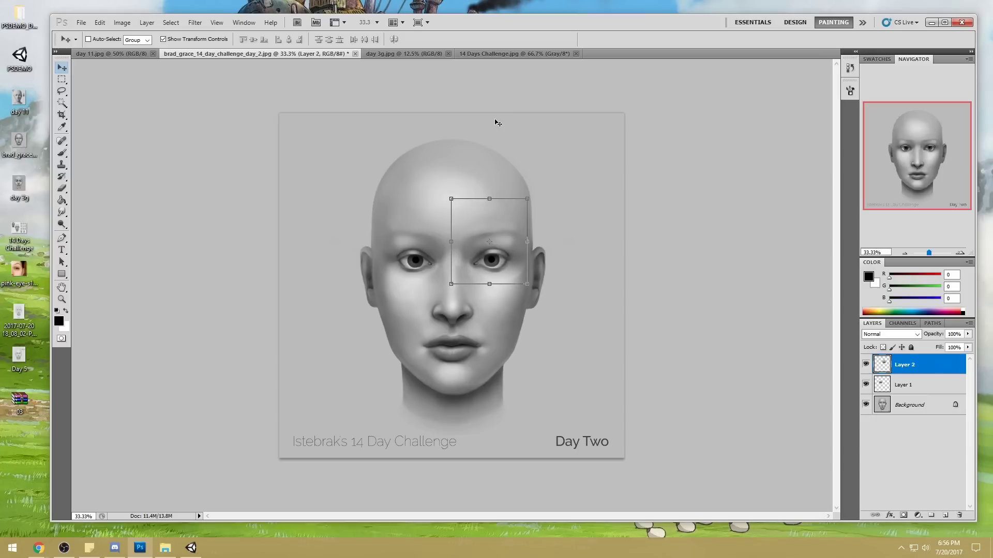
key("Right")
key("Right")
key("Right")
key("Right")
key("Left")
key("Left")
right_click(914, 366)
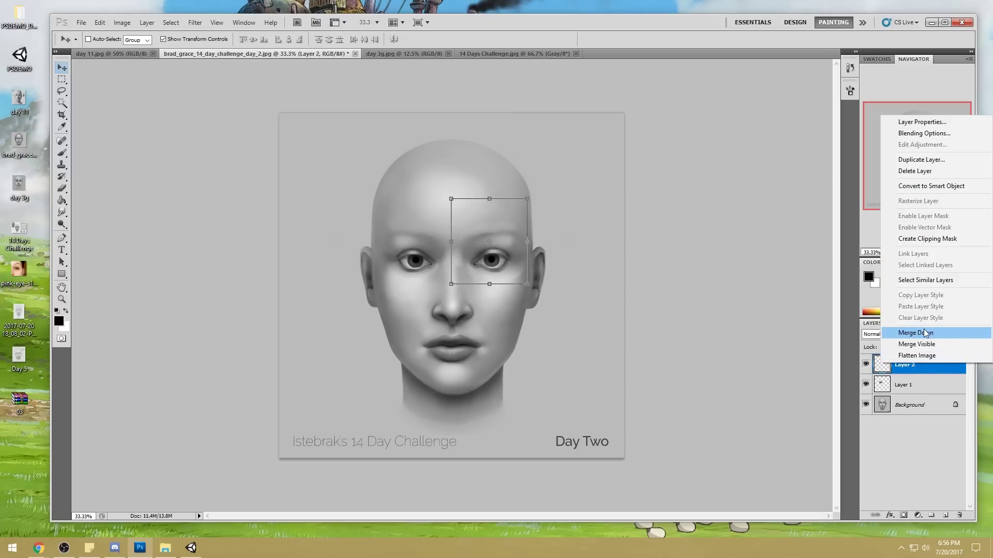
left_click(919, 327)
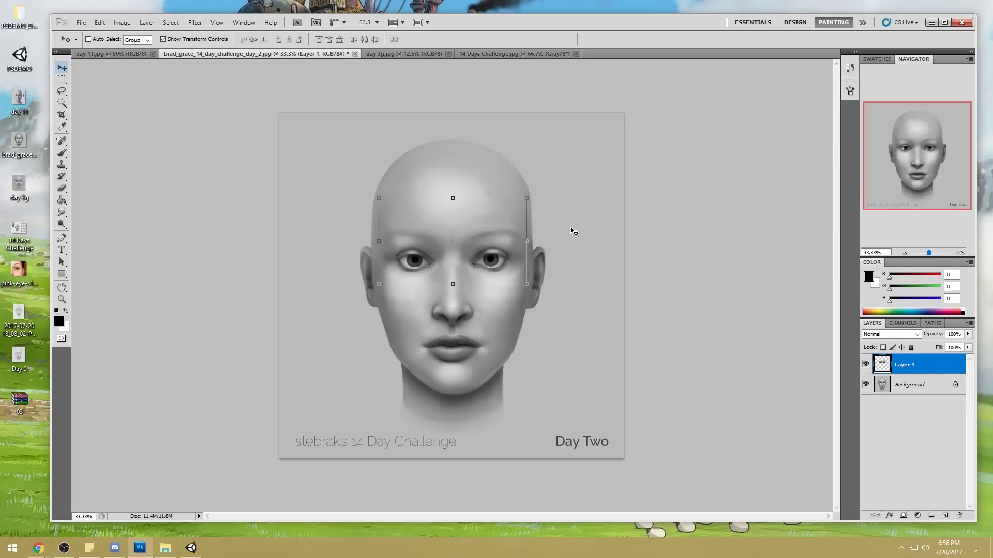
Step: Toggle Layer 1's visibility to compare the adjusted eye spacing with the original portrait
key("b")
left_click(866, 365)
left_click(866, 365)
left_click(866, 365)
left_click(866, 365)
Step: Shift the eye area on Layer 1 slightly to the right to recentre it on the face
key("v")
left_click_drag(510, 269, 512, 270)
key("Right")
key("Right")
key("Right")
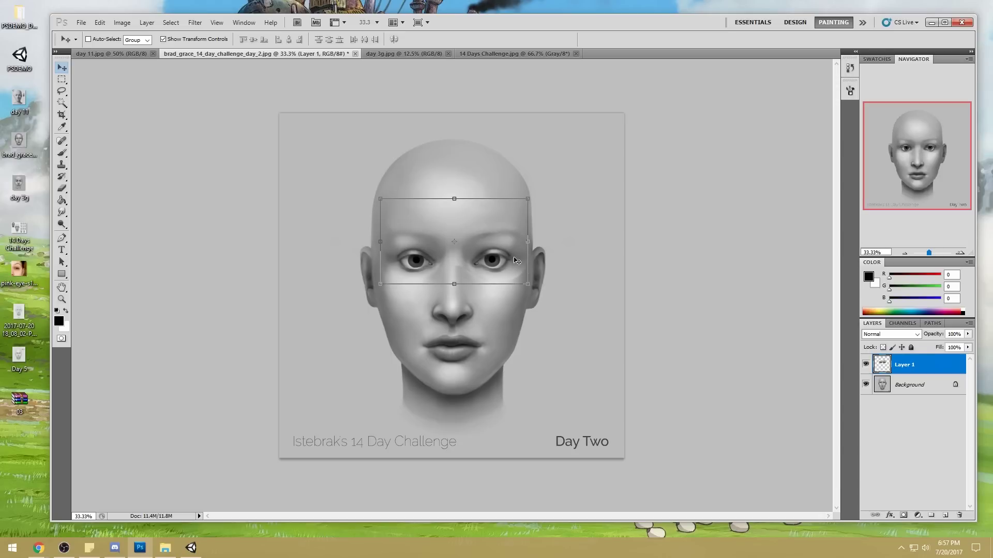
Step: Lasso the eye and brow on the face's left-hand side, shift them slightly outward, and clear the selection
key("l")
mouse_move(419, 185)
left_mouse_down()
mouse_move(374, 241)
mouse_move(448, 268)
mouse_move(416, 182)
left_mouse_up()
key("v")
key("ctrl+d")
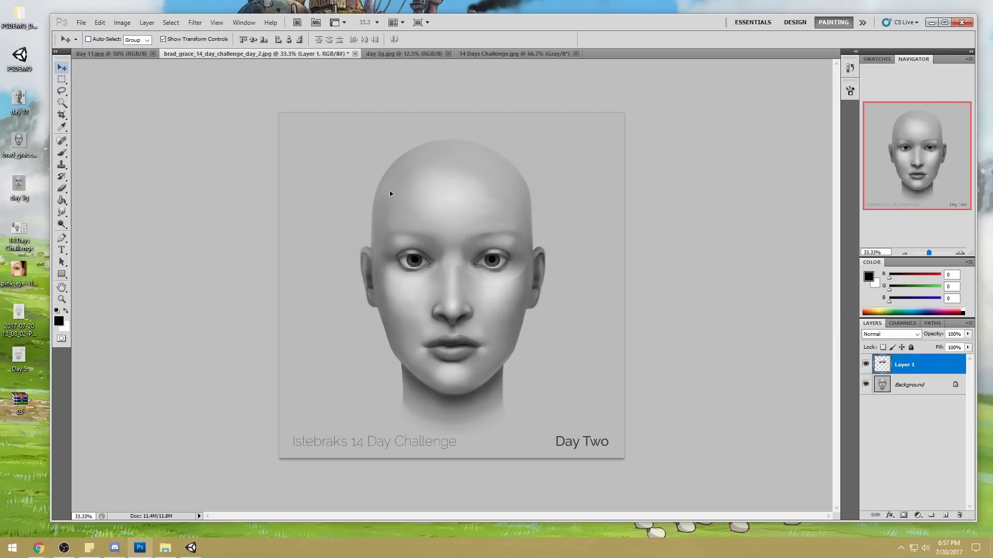
key("m")
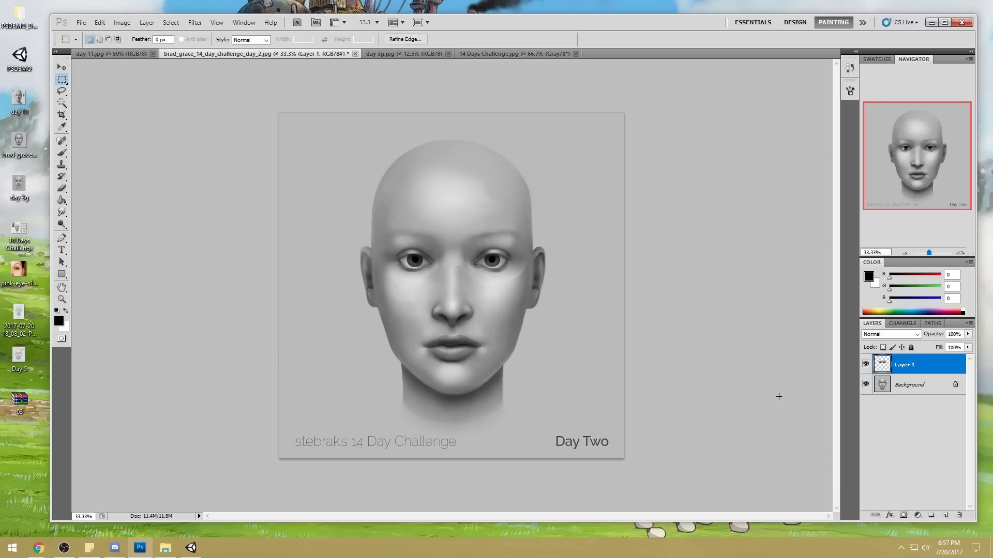
right_click(434, 210)
key("Escape")
key("v")
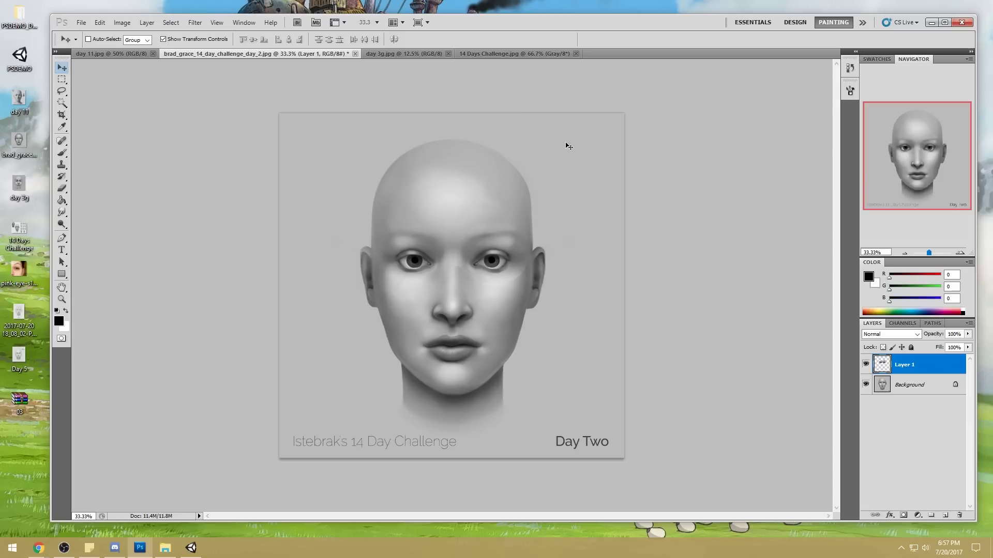
Step: Blend the edges of Layer 1's shifted eye area into the face with an enlarged eraser
key("e")
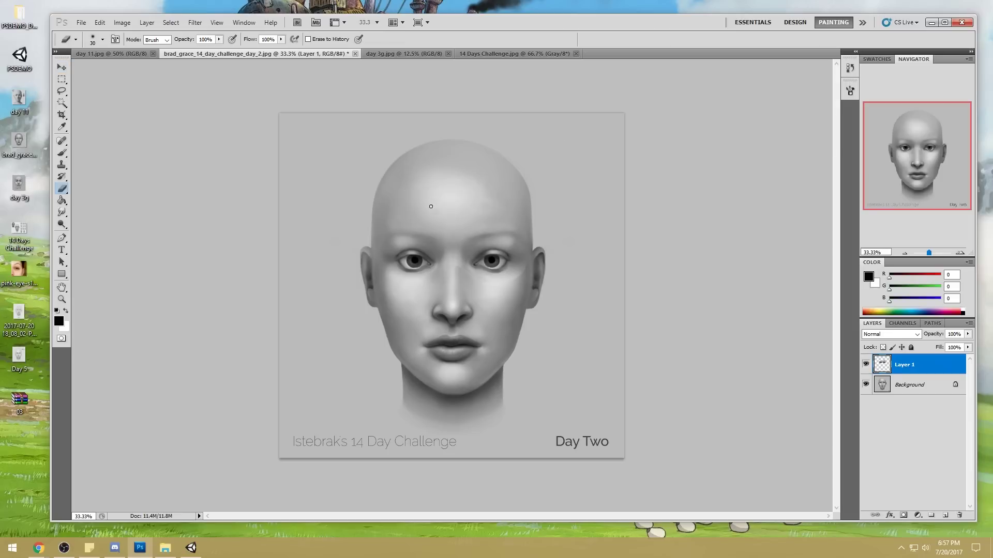
key("bracketright")
key("bracketright")
key("bracketright")
key("bracketright")
key("bracketright")
key("bracketright")
key("v")
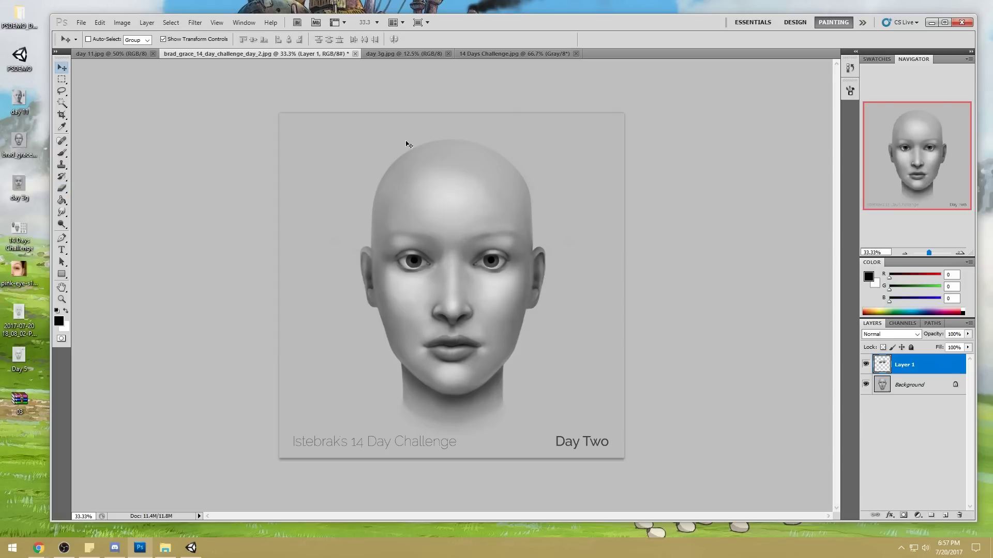
Step: Lasso the eye and brow on the face's right-hand side, nudge them slightly upward, and clear the selection
key("l")
mouse_move(476, 197)
left_mouse_down()
mouse_move(457, 249)
mouse_move(494, 306)
mouse_move(504, 178)
mouse_move(464, 241)
mouse_move(457, 283)
left_mouse_up()
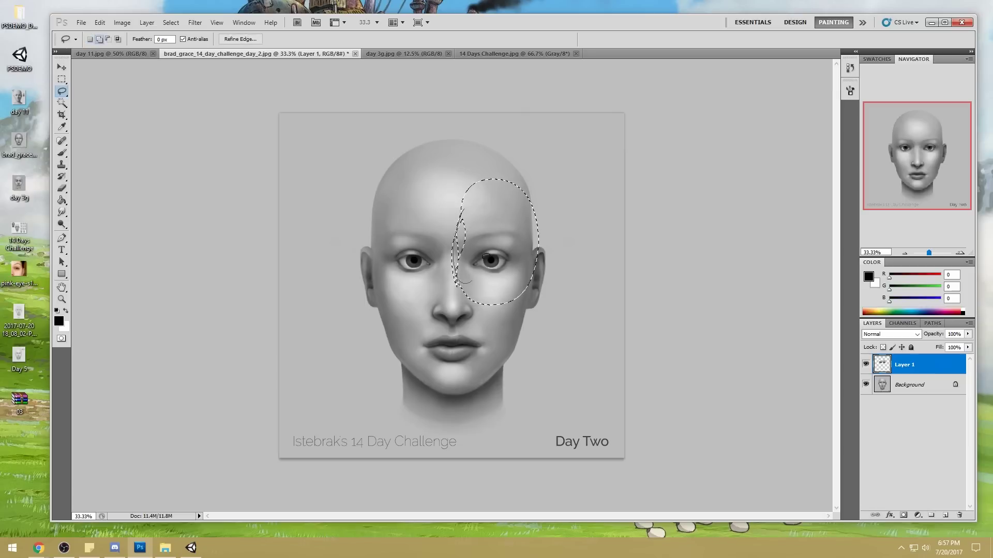
key("ctrl+d")
key("v")
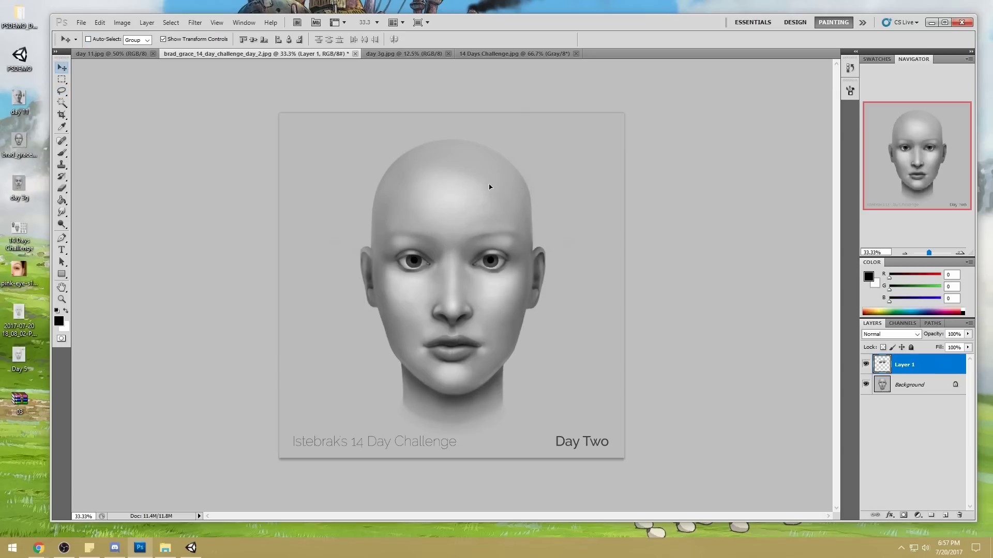
key("Up")
key("m")
right_click(460, 261)
left_click(459, 263)
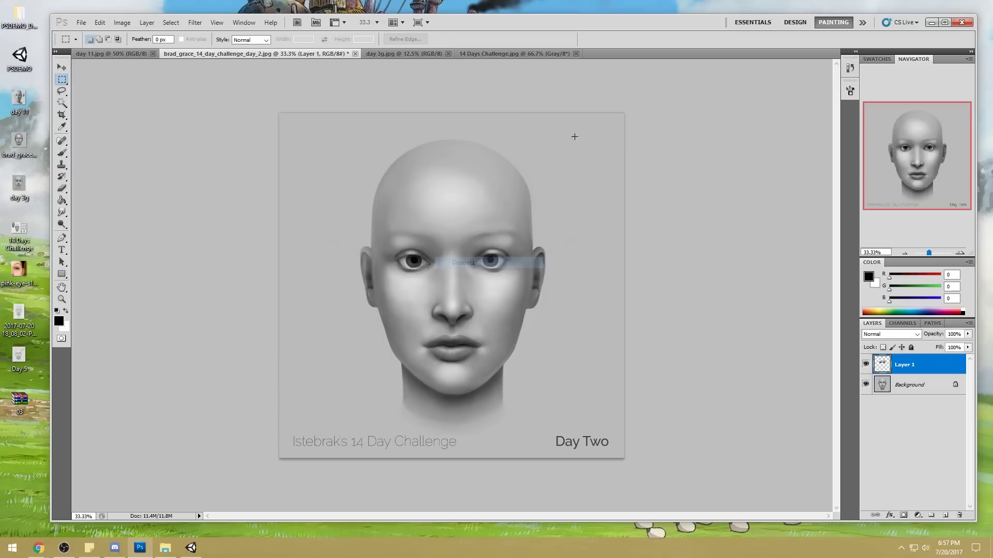
key("v")
key("Up")
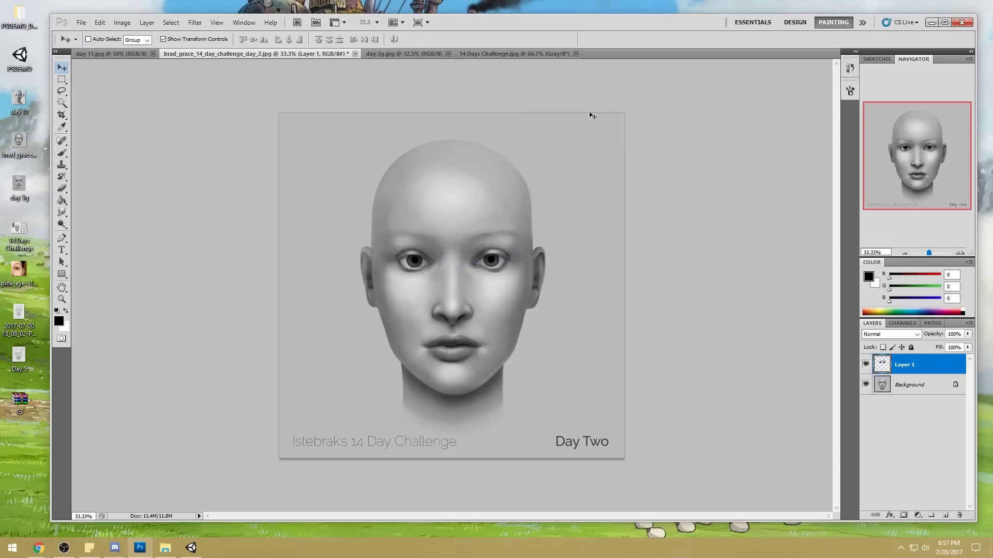
Step: Toggle Layer 1's visibility to compare the eye correction with the original, and merge the layer down into the Background
key("b")
left_click(866, 365)
left_click(866, 364)
left_click(865, 366)
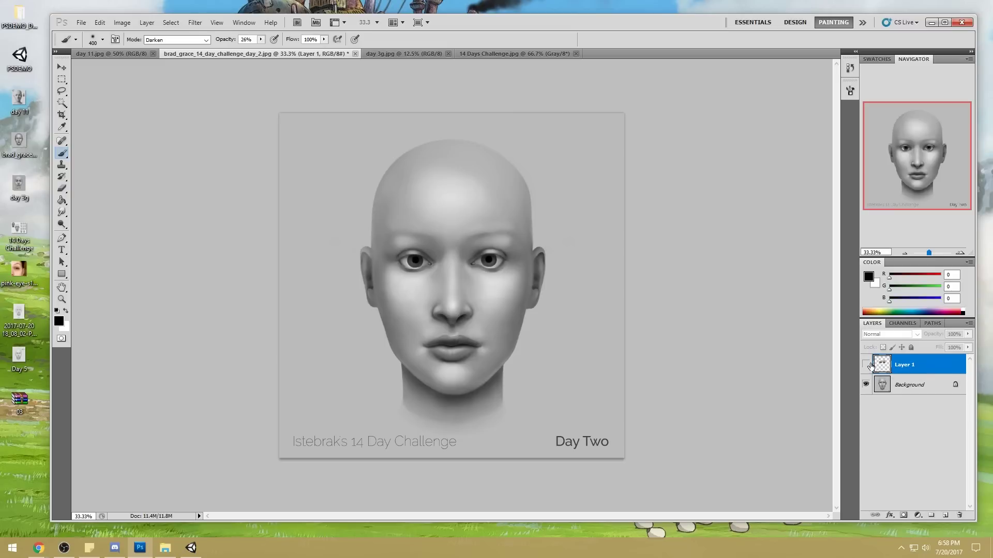
left_click(866, 366)
left_click(866, 366)
left_click(866, 366)
right_click(926, 368)
left_click(932, 338)
Step: On a new layer, paint a dark arched eyebrow over the eye on the face's right-hand side with a small textured brush
right_click(510, 230)
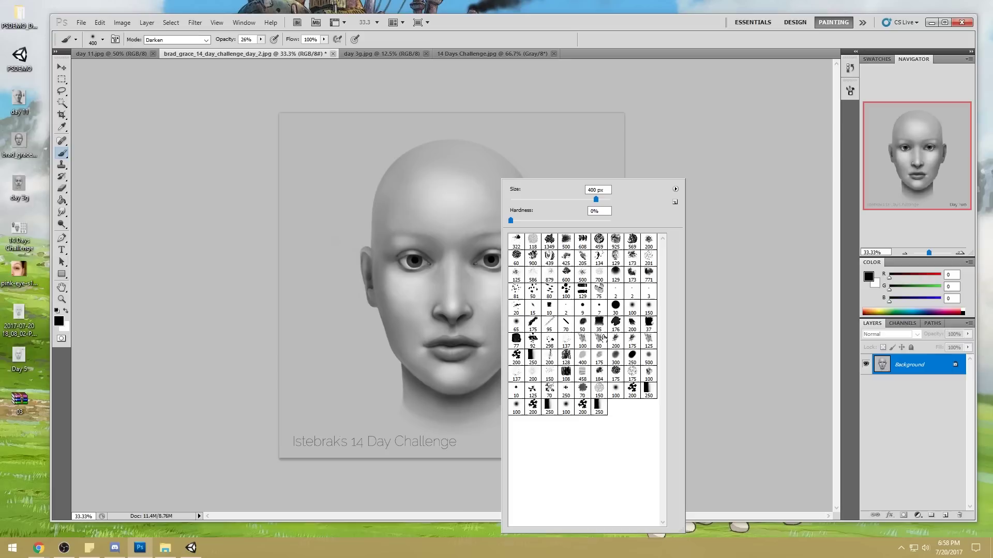
double_click(599, 340)
key("z")
left_click(490, 293)
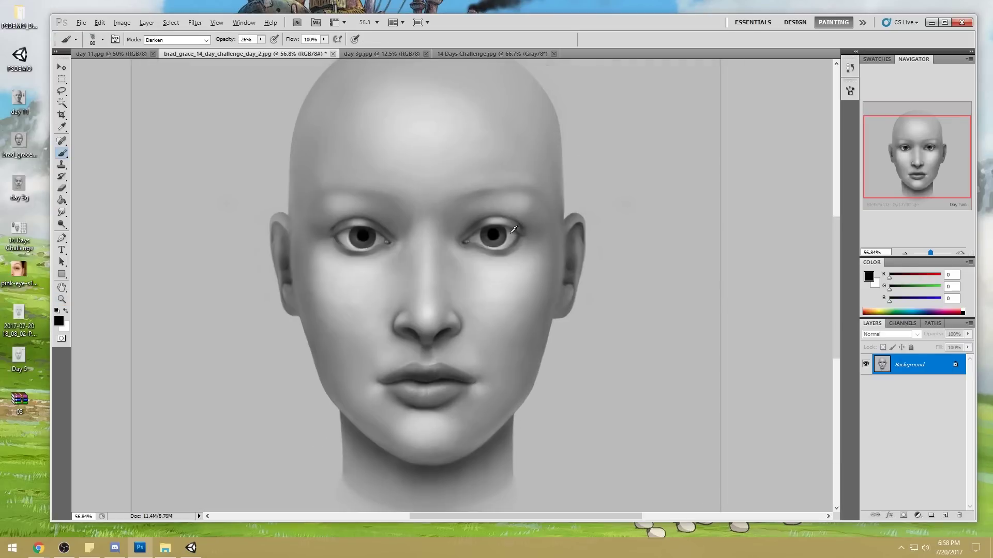
left_click(945, 516)
key("[")
key("[")
key("[")
key("[")
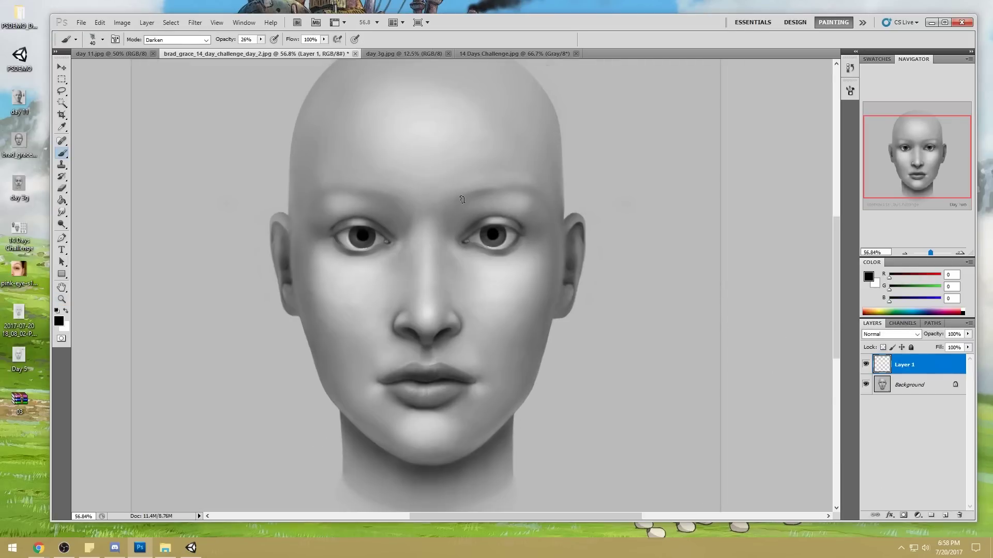
mouse_move(457, 203)
left_mouse_down()
mouse_move(481, 188)
mouse_move(450, 210)
mouse_move(505, 183)
mouse_move(469, 198)
mouse_move(515, 183)
mouse_move(467, 200)
mouse_move(518, 192)
mouse_move(488, 197)
left_mouse_up()
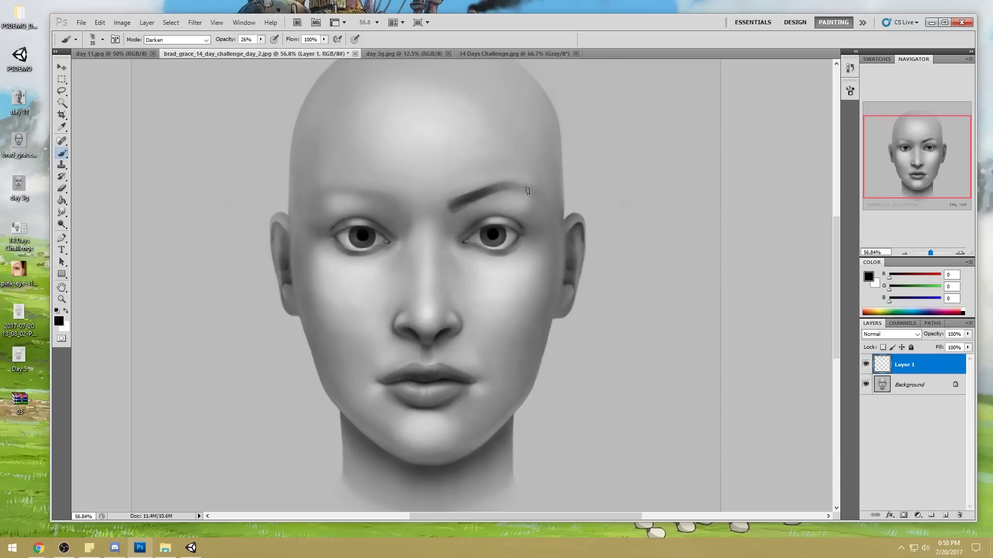
Step: Darken the eyebrow and extend its tail toward the temple, and sample a mid grey beside the brow's inner end
scroll(494, 190, "down", 2)
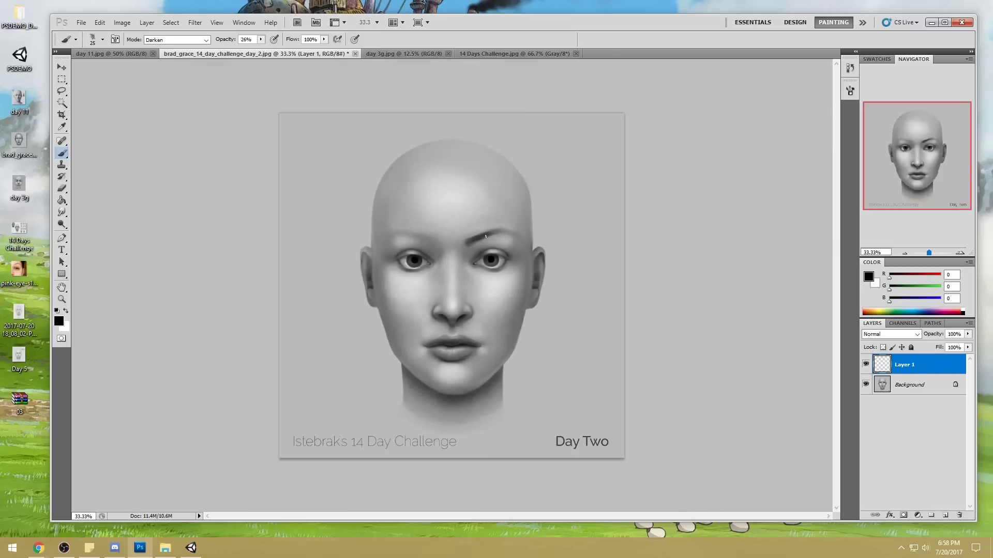
left_click_drag(491, 236, 491, 235)
left_click(472, 248, "alt")
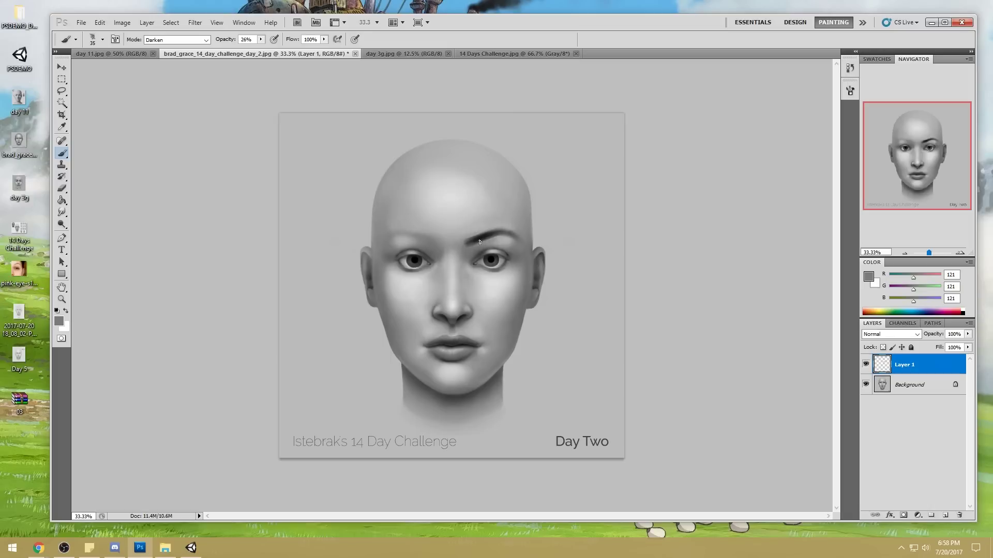
Step: Trim the eyebrow's edges with a textured 50 px eraser and smudge its outer tail into the skin
key("e")
right_click(496, 244)
left_click(623, 343)
left_click(616, 127)
key("bracketleft")
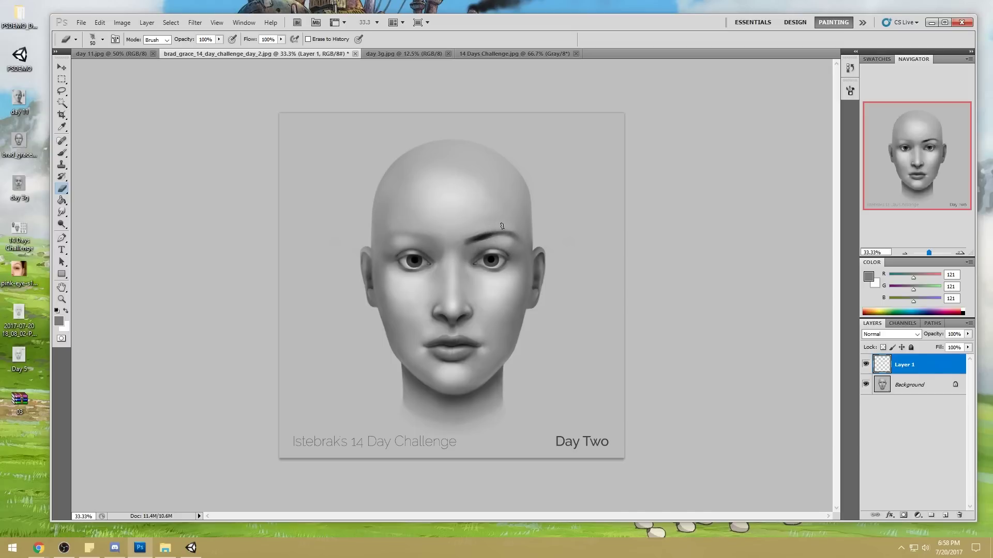
left_click(61, 212)
left_click(91, 235)
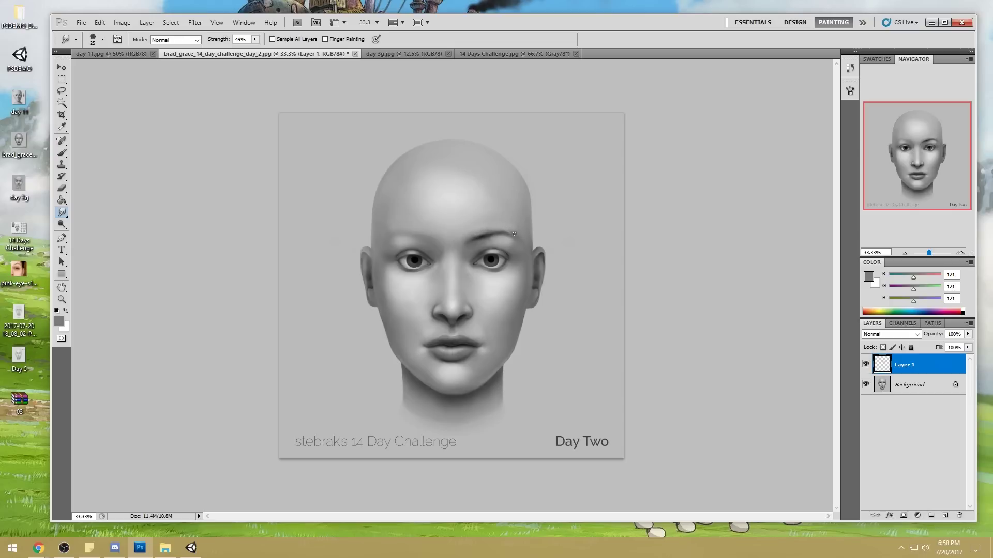
Step: Fade the eyebrow's outer portion with a soft eraser enlarged to 250 px
key("e")
right_click(532, 222)
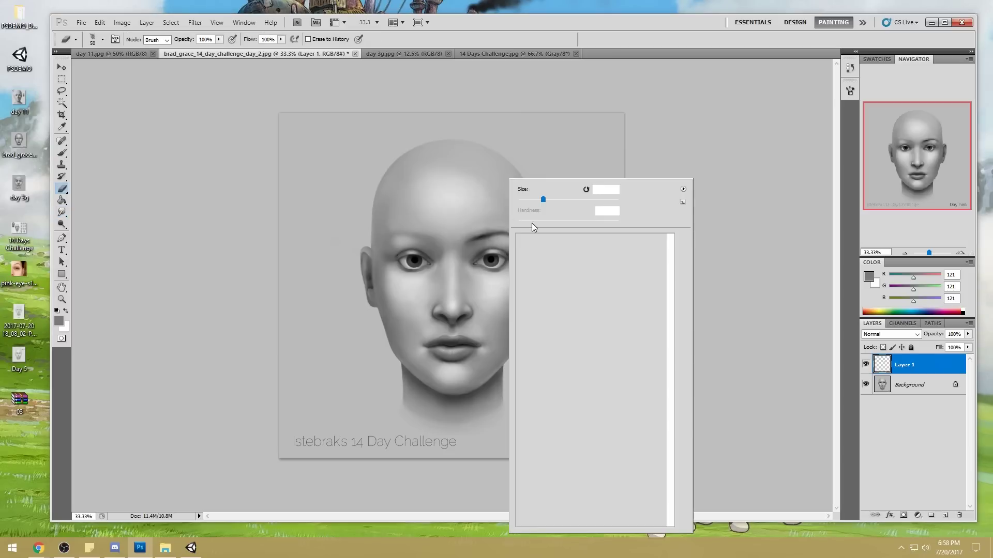
left_click(737, 266)
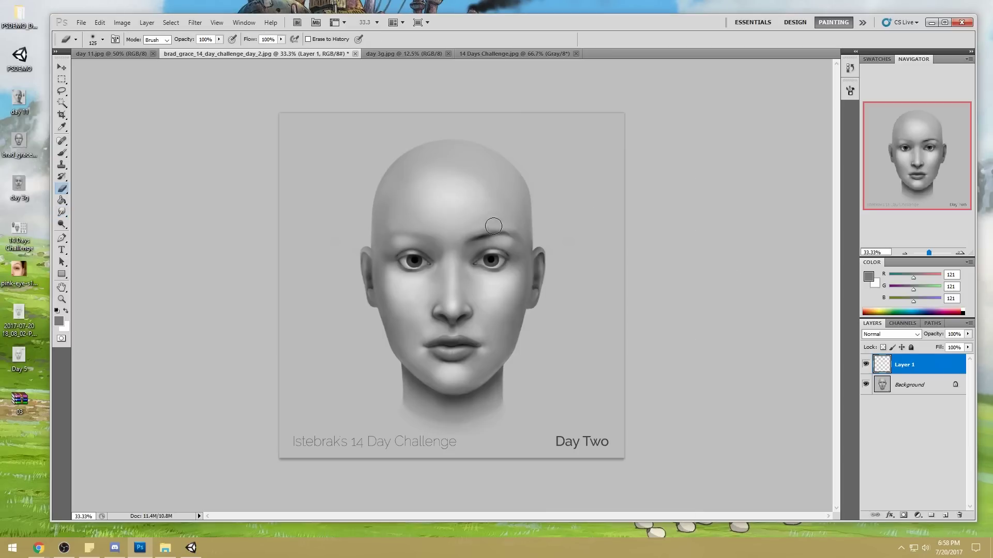
key("bracketright")
key("bracketright")
key("bracketright")
key("bracketright")
key("bracketright")
Step: Shade the eyebrow's inner end in a sampled dark grey with a soft round brush enlarged to 250 px
key("b")
left_click(477, 241, "alt")
right_click(478, 242)
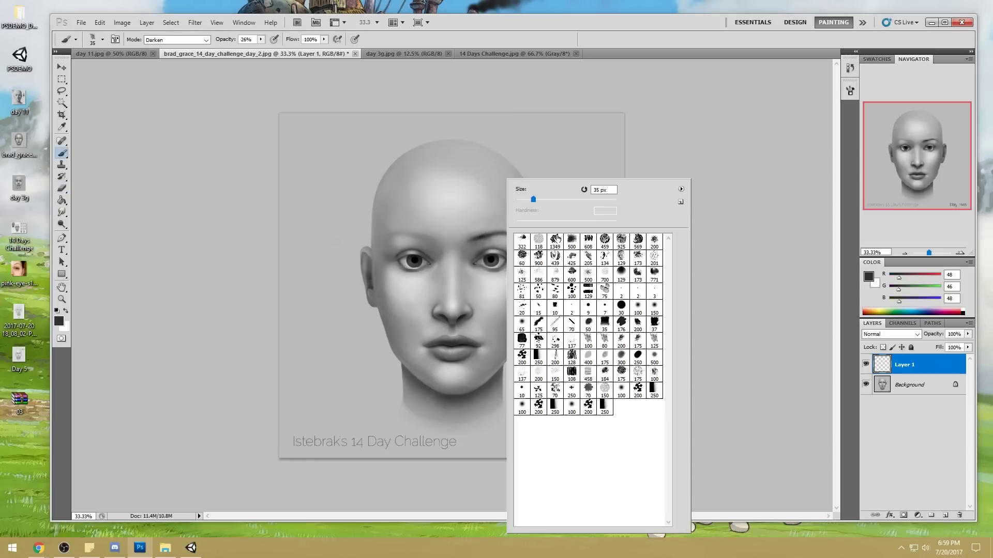
double_click(636, 307)
left_click(482, 236, "alt")
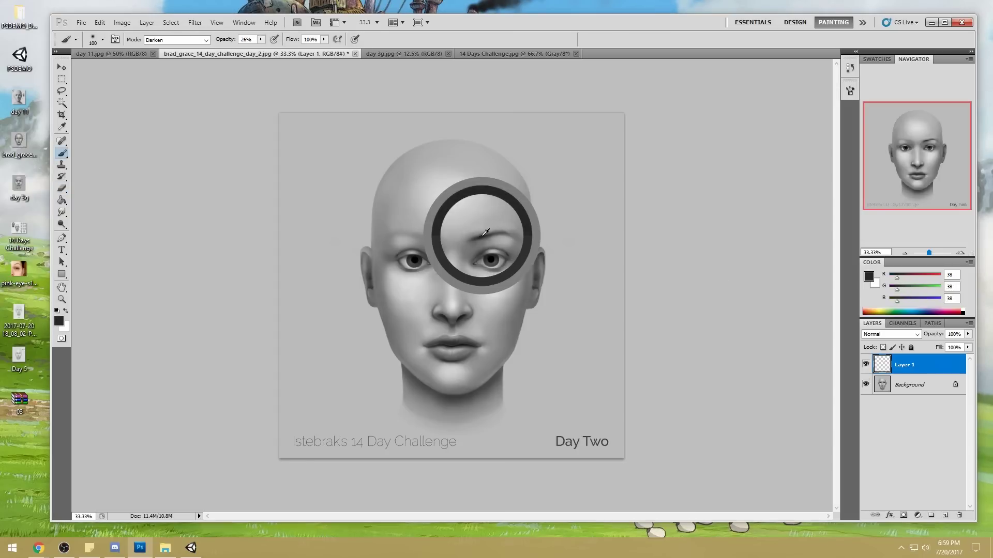
key("bracketright")
key("bracketright")
key("bracketright")
key("bracketright")
key("bracketright")
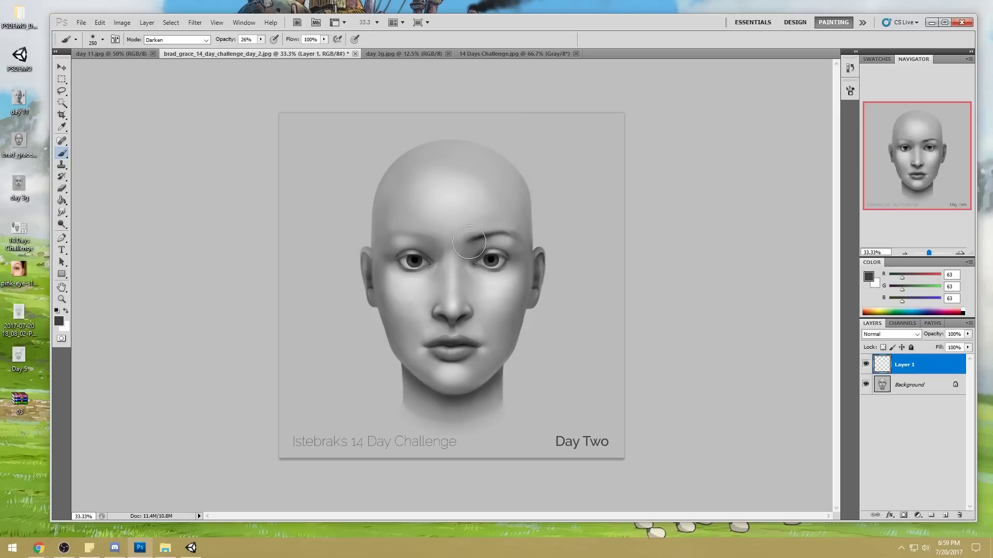
Step: Refine the eyebrow's body with the soft brush reduced to 70 px and soften its edges with the eraser
key("bracketleft")
key("bracketleft")
key("bracketleft")
key("bracketleft")
key("bracketleft")
key("bracketleft")
key("bracketleft")
key("bracketleft")
key("e")
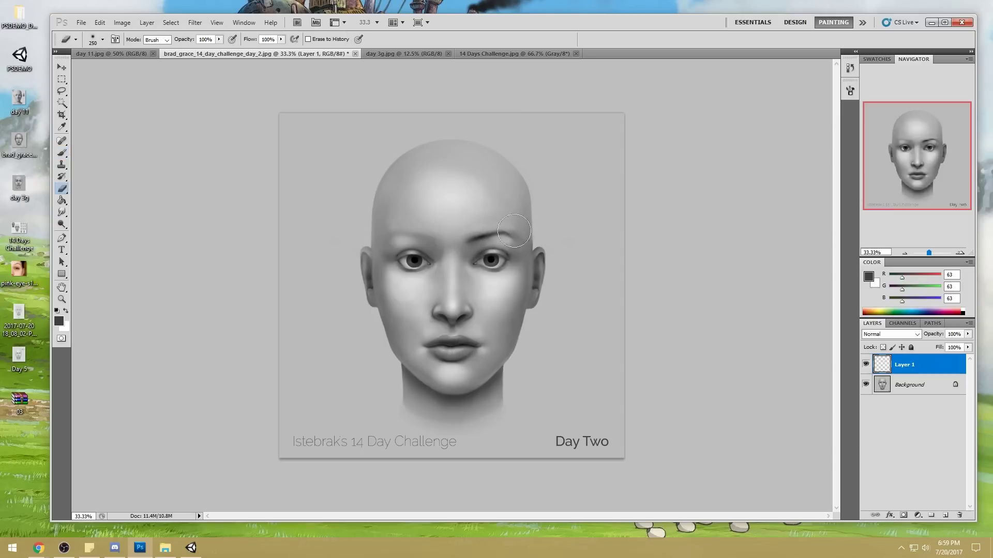
Step: Duplicate the painted eyebrow onto a new layer, flip it horizontally, and place it over the other eye
key("ctrl+a")
key("ctrl+c")
key("ctrl+v")
key("ctrl+t")
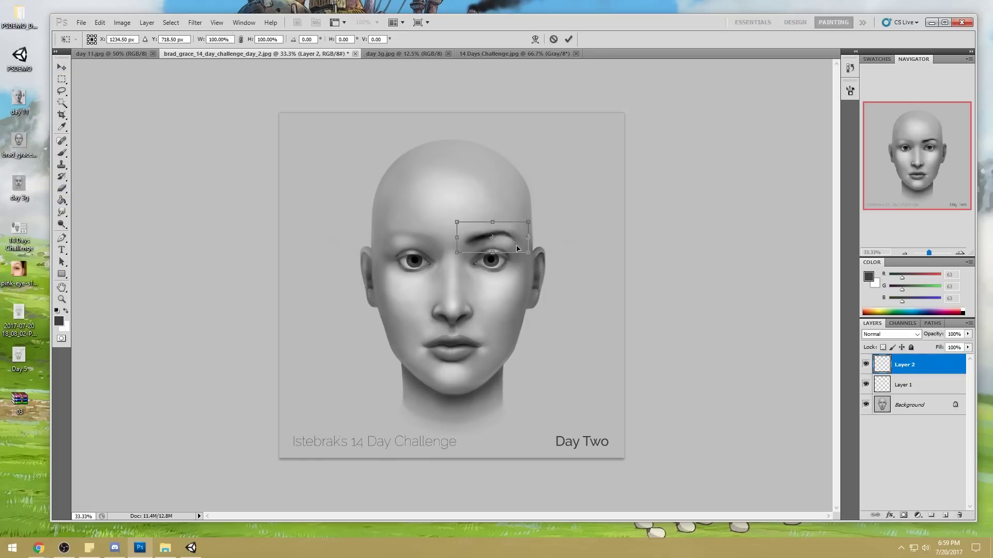
right_click(517, 245)
left_click(567, 379)
left_click_drag(509, 245, 432, 260)
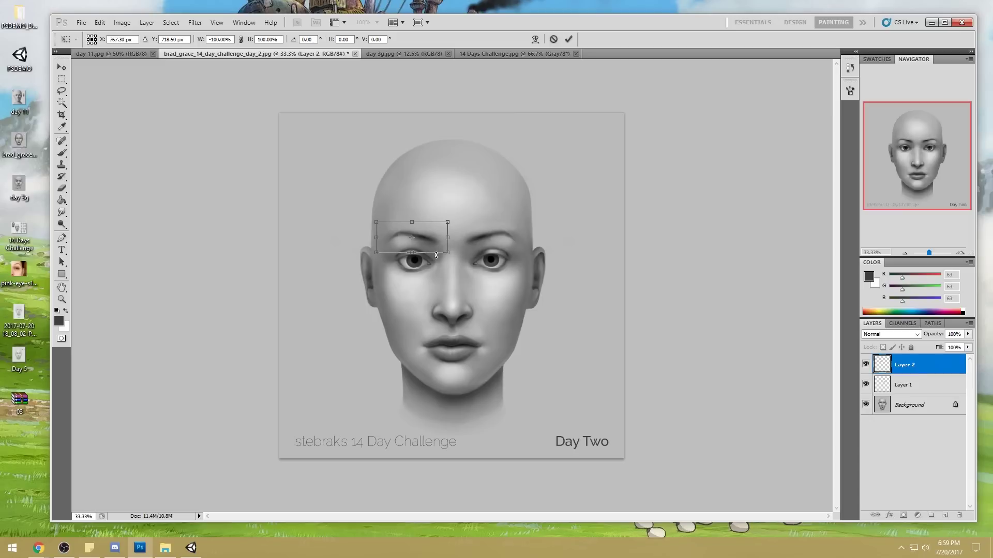
key("Return")
Step: Touch up the mirrored eyebrow with the eraser and merge Layer 2 down into Layer 1
key("b")
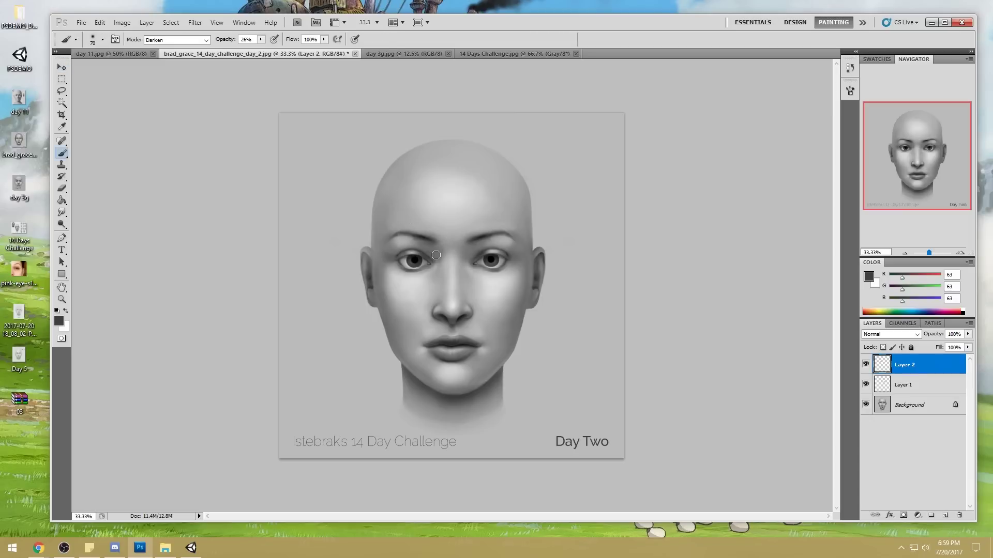
key("e")
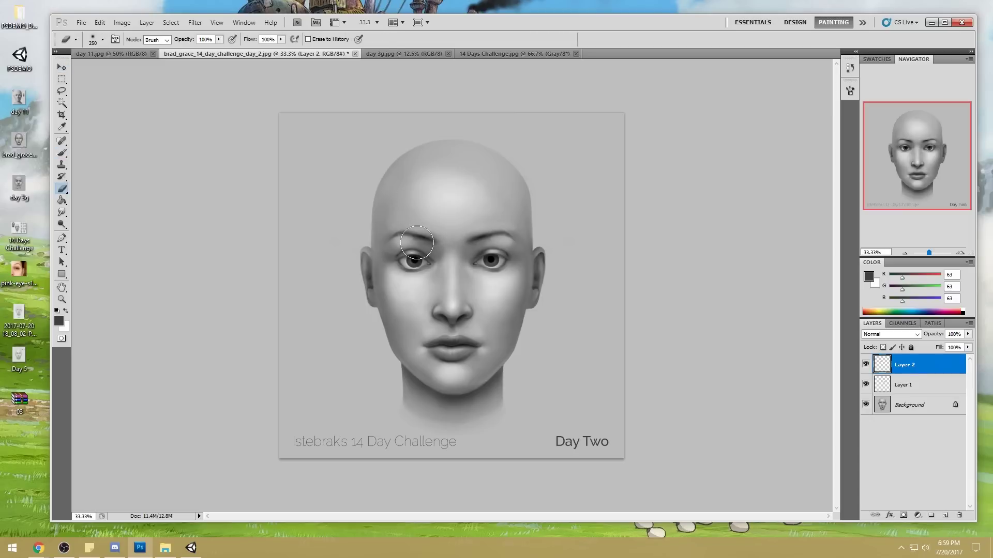
right_click(909, 365)
left_click(915, 335)
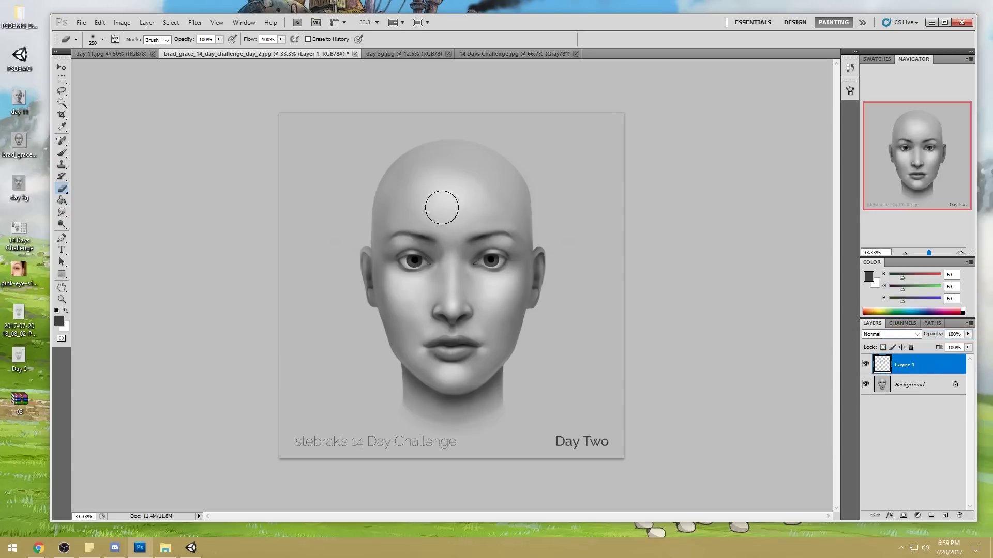
Step: Lighten the eyebrows on Layer 1 with a soft eraser enlarged to 400 px
key("bracketleft")
key("bracketleft")
key("bracketleft")
key("bracketleft")
key("bracketright")
key("bracketright")
key("bracketright")
key("bracketright")
key("bracketright")
key("bracketright")
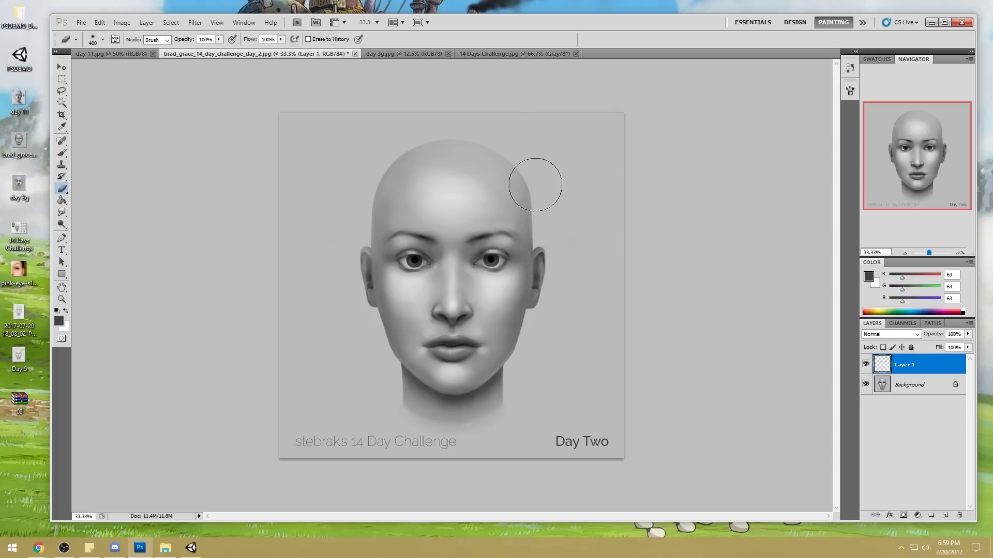
left_click(493, 241)
Step: Smudge the outer ends of both eyebrows at 49% strength to blend them into the skin
key("r")
left_click(62, 212)
right_click(65, 217)
left_click(99, 236)
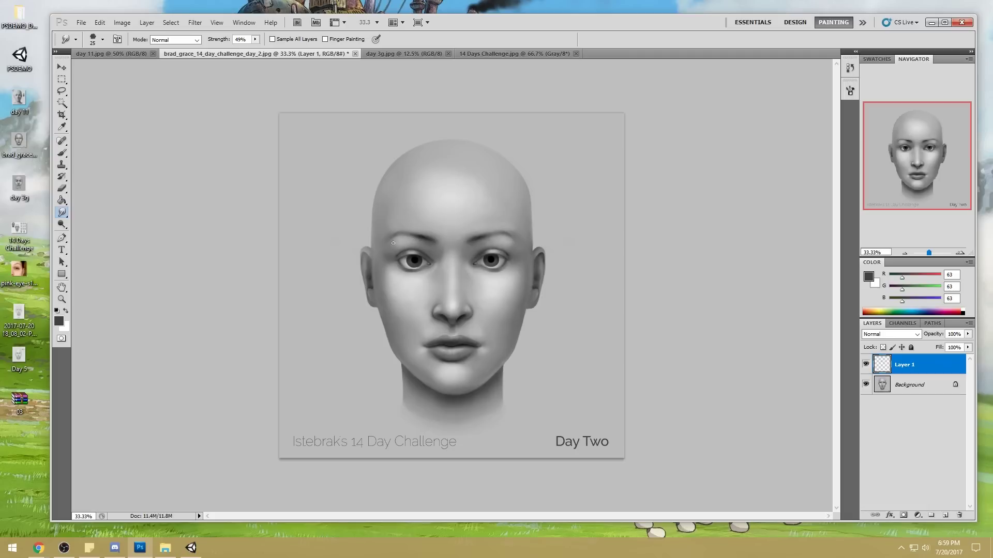
Step: Check the brows in day 3g.jpg for reference and deepen the Day Two inner brow shading with a large soft brush
left_click(422, 54)
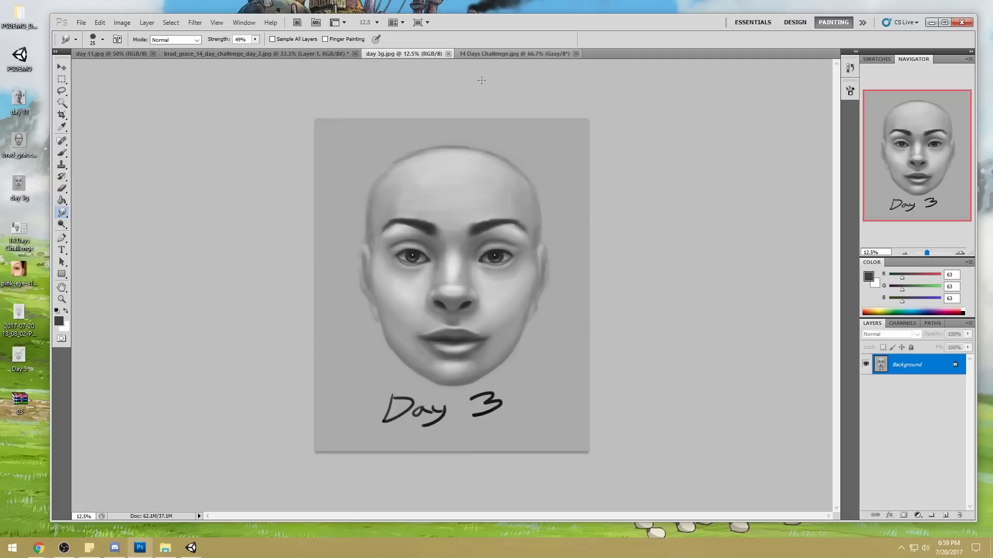
left_click(233, 54)
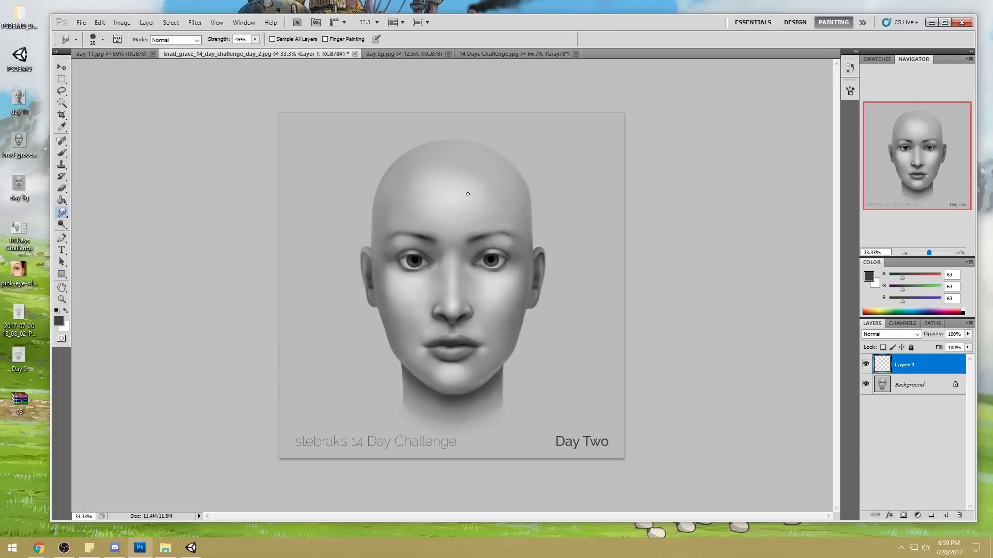
key("b")
left_click(427, 234, "alt")
key("bracketright")
key("bracketright")
key("bracketright")
key("bracketright")
key("bracketright")
key("bracketright")
key("bracketright")
mouse_move(423, 239)
left_mouse_down()
mouse_move(409, 238)
mouse_move(422, 240)
left_mouse_up()
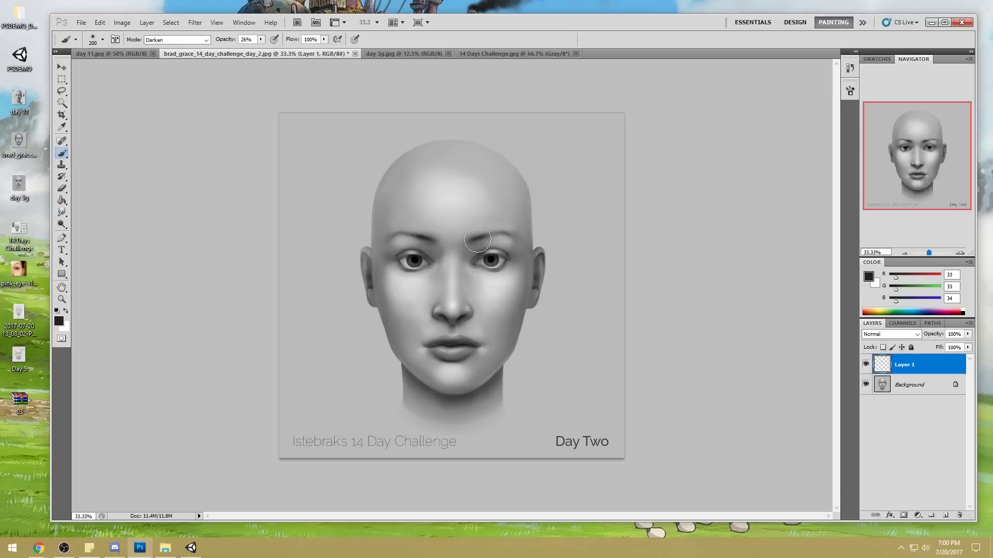
key("bracketright")
key("bracketright")
left_click(483, 283, "alt")
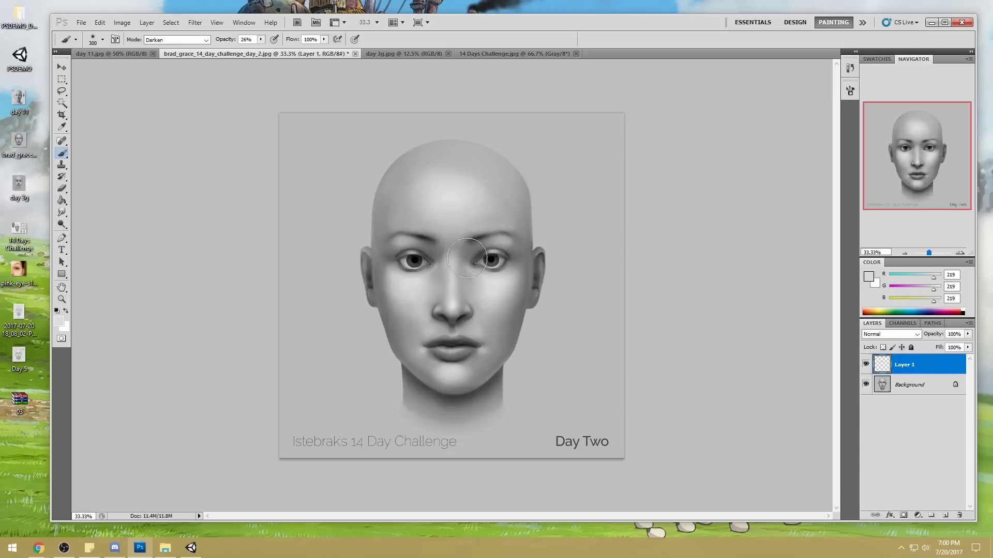
Step: Nudge the right-hand eye slightly inward on the Background layer with Liquify, using a brush size of about 131
left_click(903, 388)
left_click(198, 26)
left_click(217, 81)
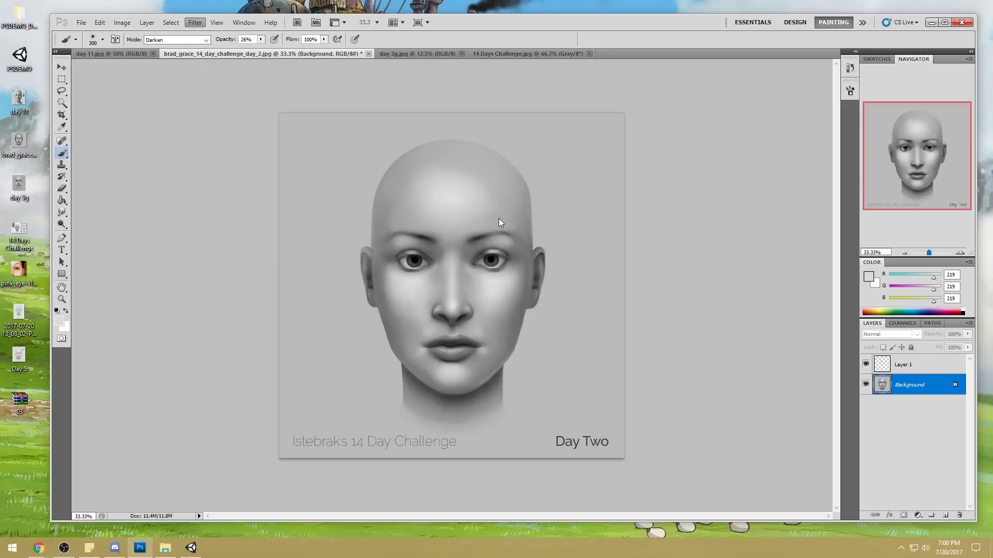
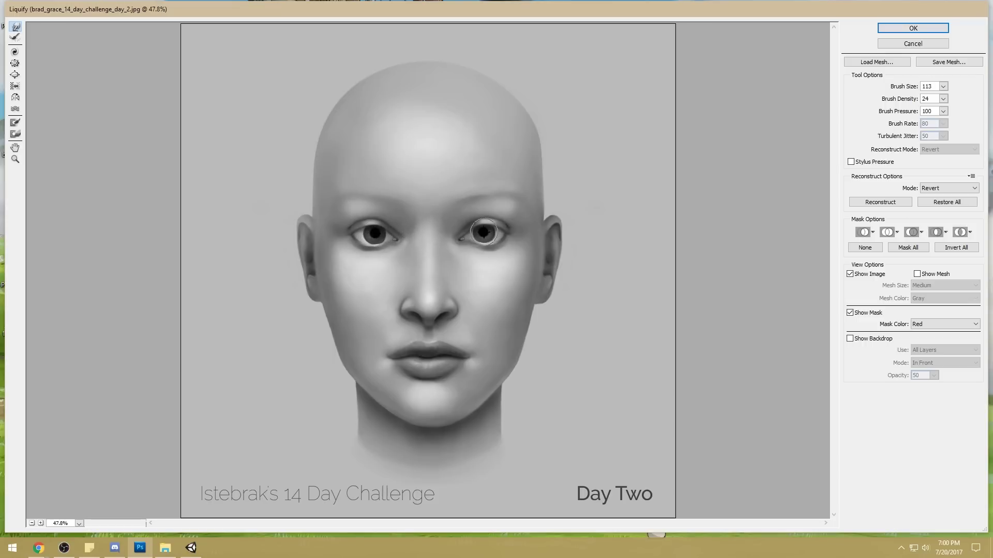
key("bracketright")
key("bracketright")
key("bracketright")
key("ctrl+minus")
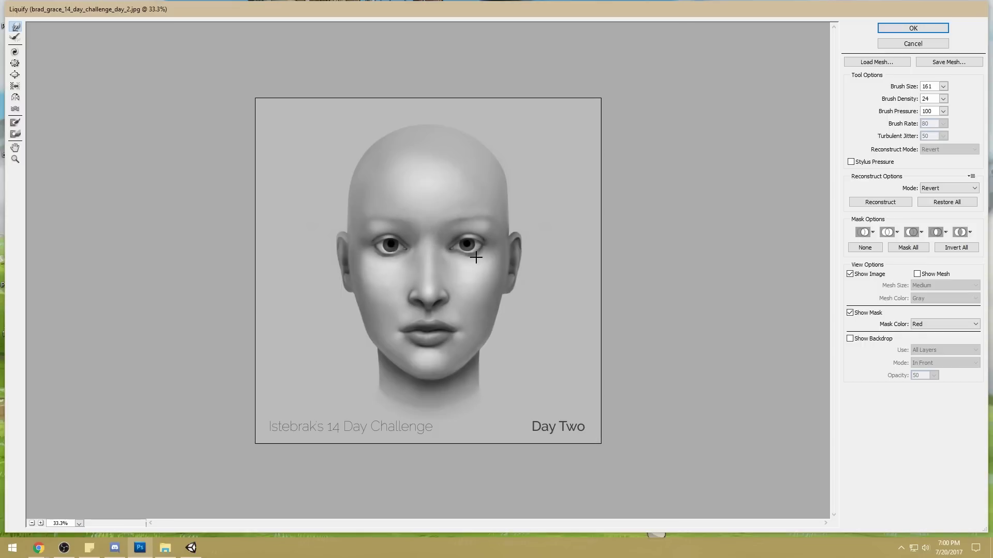
key("bracketright")
key("ctrl+space")
key("bracketleft")
left_click(890, 30)
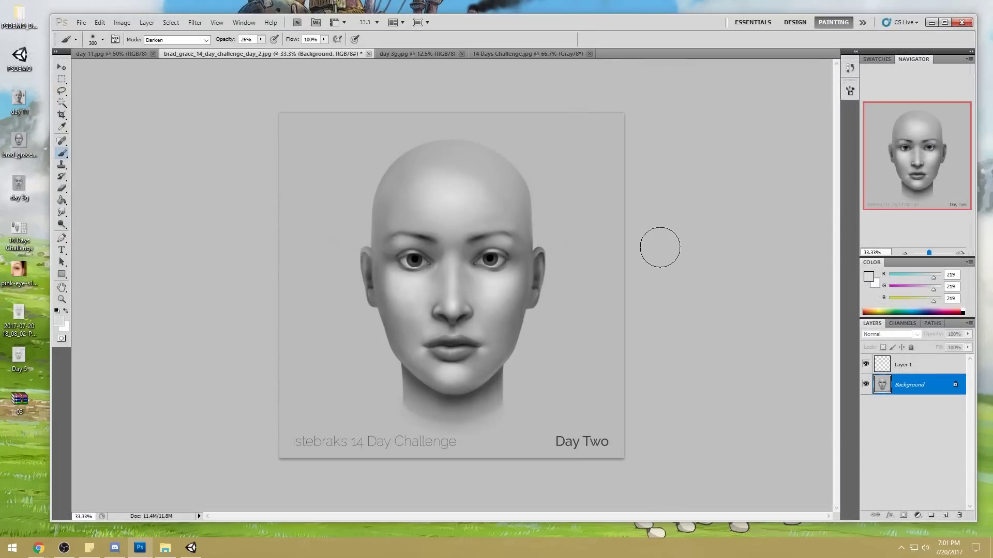
key("v")
left_click(201, 23)
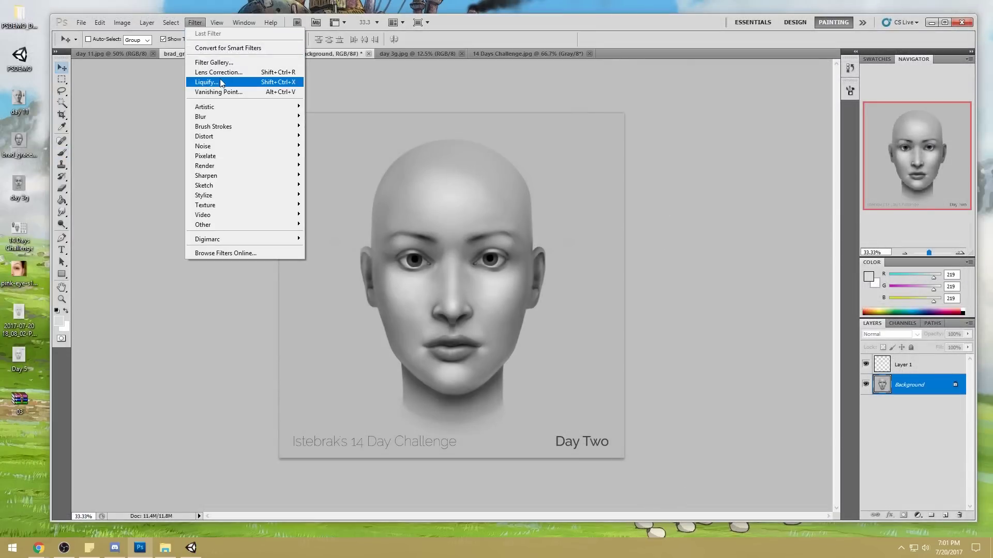
left_click(905, 364)
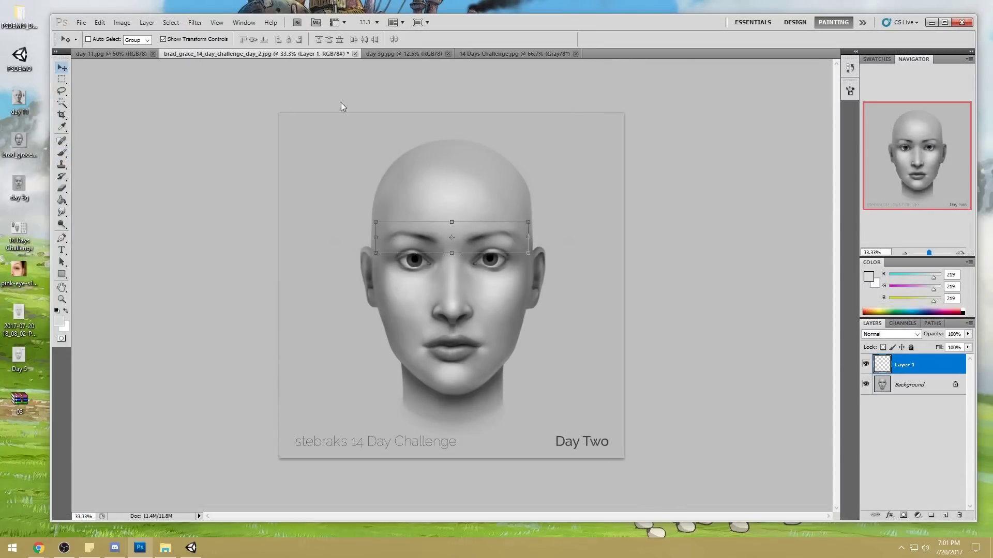
left_click(195, 23)
left_click(217, 83)
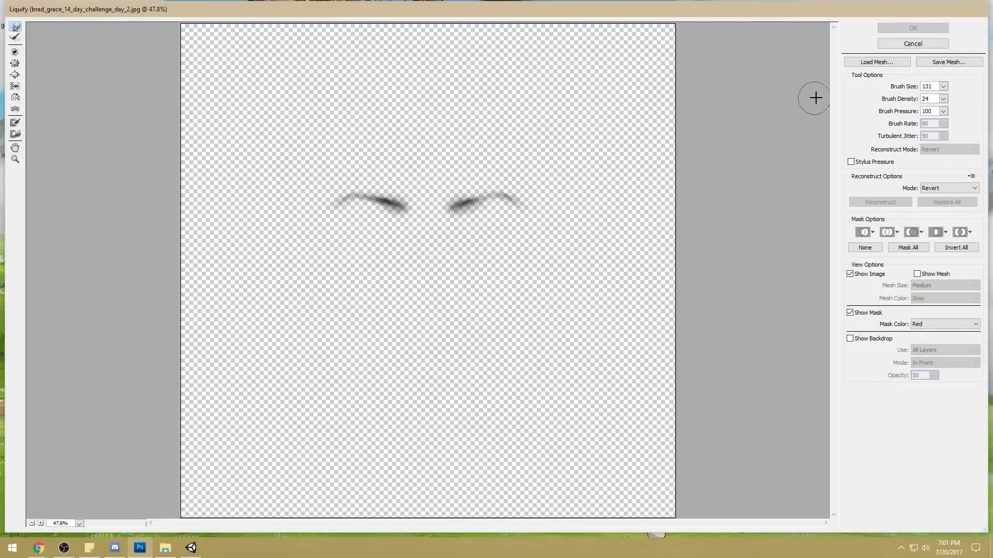
left_click(943, 87)
left_click(913, 43)
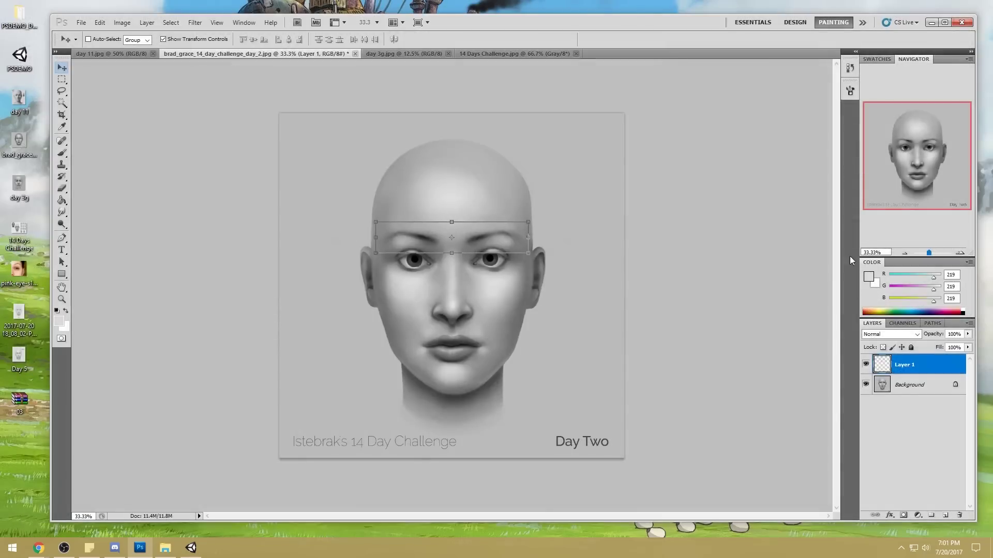
Step: Merge Layer 1 into the Background and subtly reshape the brow area with Liquify at a brush size of 346
right_click(910, 368)
left_click(902, 459)
left_click(195, 22)
left_click(217, 77)
left_click_drag(388, 195, 372, 188)
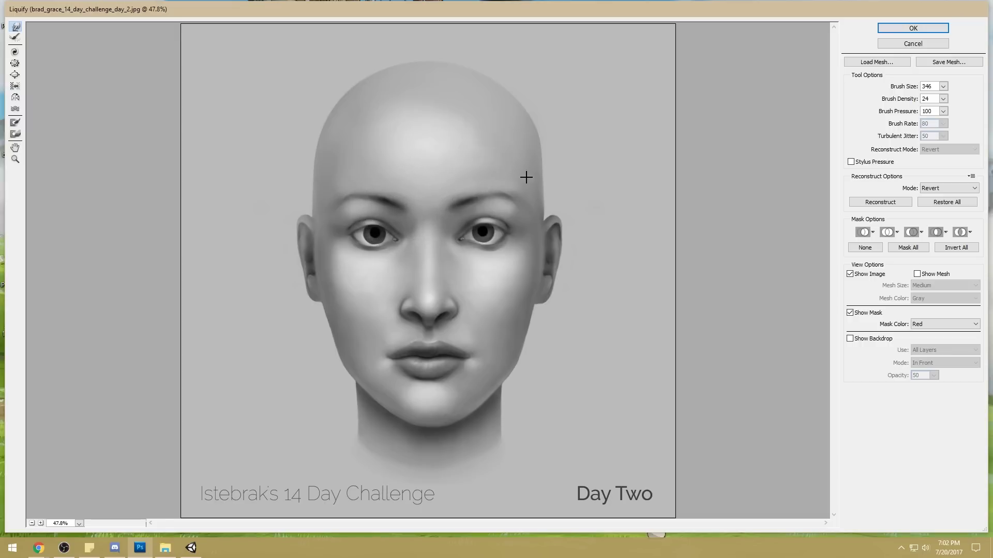
left_click(883, 31)
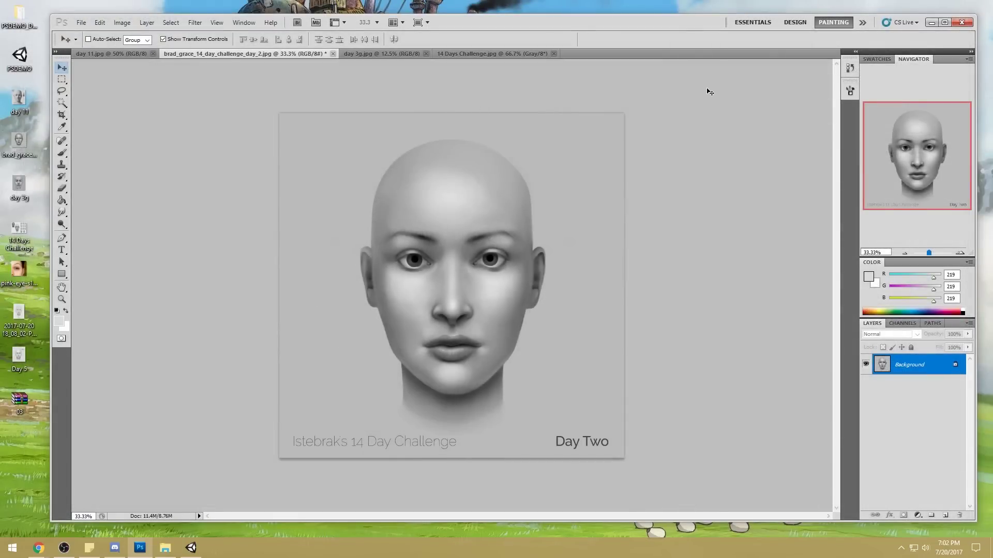
Step: Soften the lower eyelid rims of the eyes with a 35 px brush in Lighten mode at 26% opacity, using sampled grey 185
key("z")
left_click_drag(515, 307, 516, 308)
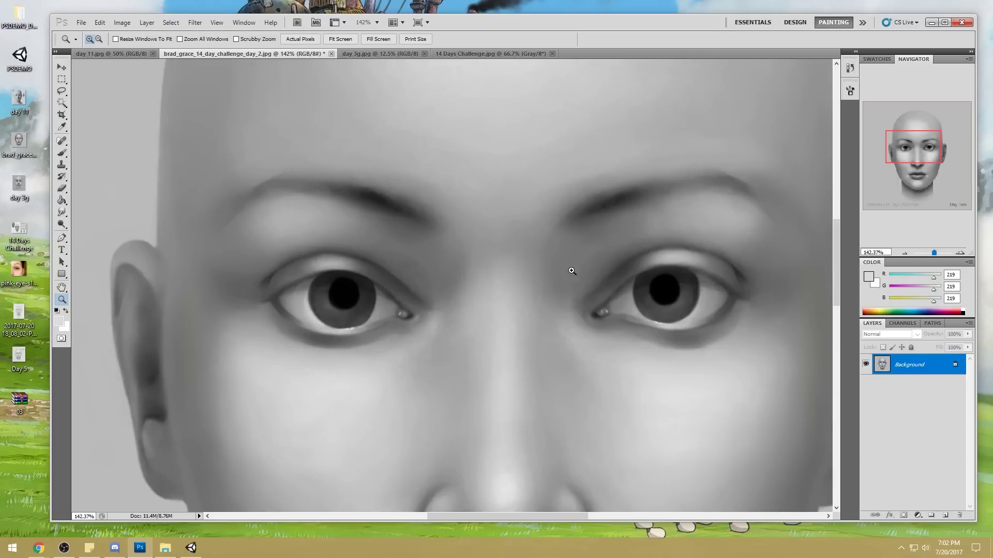
key("b")
key("bracketleft")
key("bracketleft")
key("bracketleft")
key("bracketleft")
key("bracketleft")
key("bracketleft")
key("bracketleft")
key("bracketleft")
key("bracketleft")
key("bracketleft")
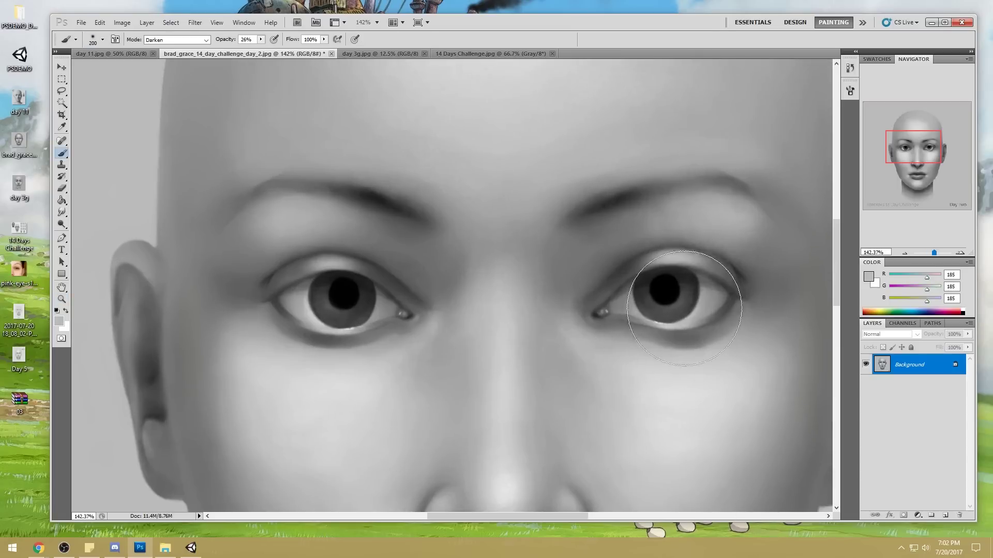
key("bracketleft")
left_click(206, 40)
left_click(178, 142)
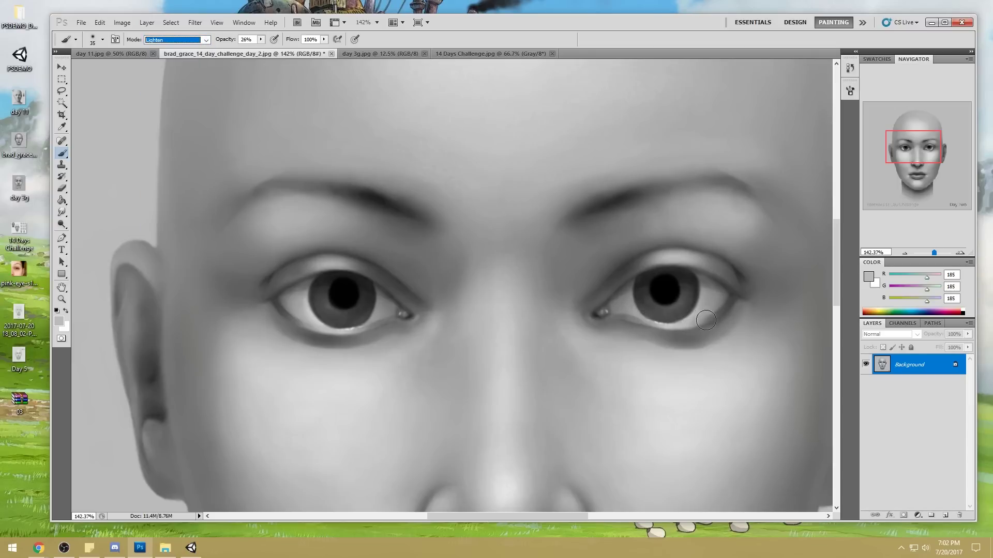
left_click(642, 321)
left_click_drag(666, 324, 655, 310)
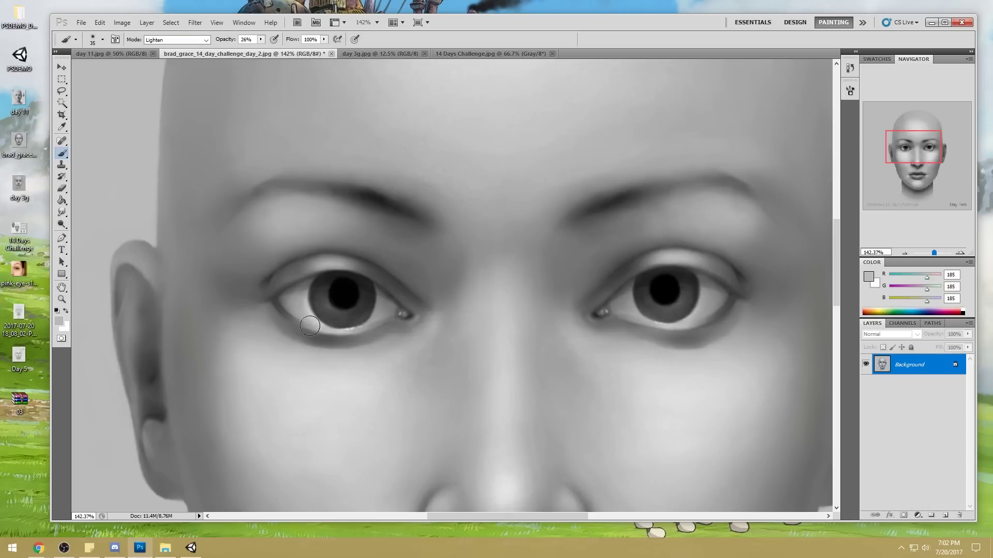
Step: Dab light highlights into the eyes with an 80 px brush in Normal mode at 100% opacity, using sampled grey 216
scroll(383, 282, "down", 6)
key("bracketright")
key("bracketright")
key("bracketright")
key("bracketright")
key("bracketright")
left_click(511, 281, "alt")
left_click(203, 40)
left_click(165, 47)
left_click(261, 39)
left_click_drag(261, 49, 300, 49)
left_click(498, 276, "alt")
key("bracketleft")
key("bracketleft")
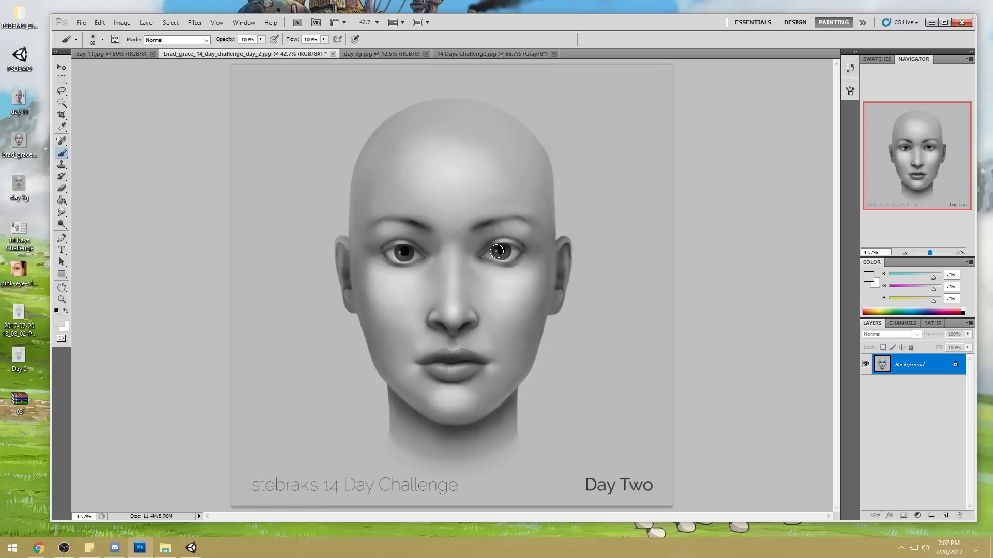
Step: Sharpen the eyes with the Sharpen tool at 50% strength
left_click(66, 211)
left_click(61, 212)
left_click(91, 218)
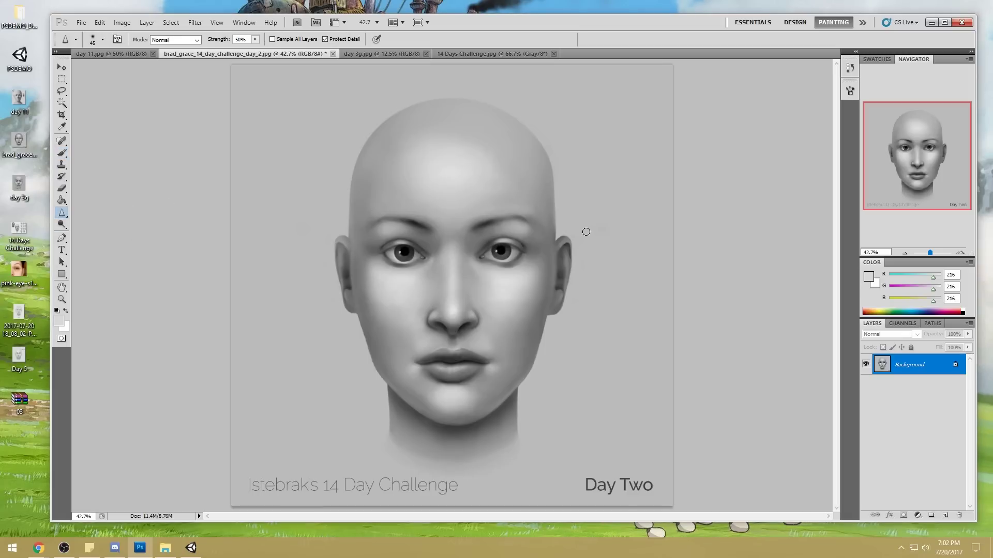
Step: Retouch the tones in the right-hand eye with sampled grey 173, using a 175 px brush at 65% opacity
key("b")
left_click(513, 255, "alt")
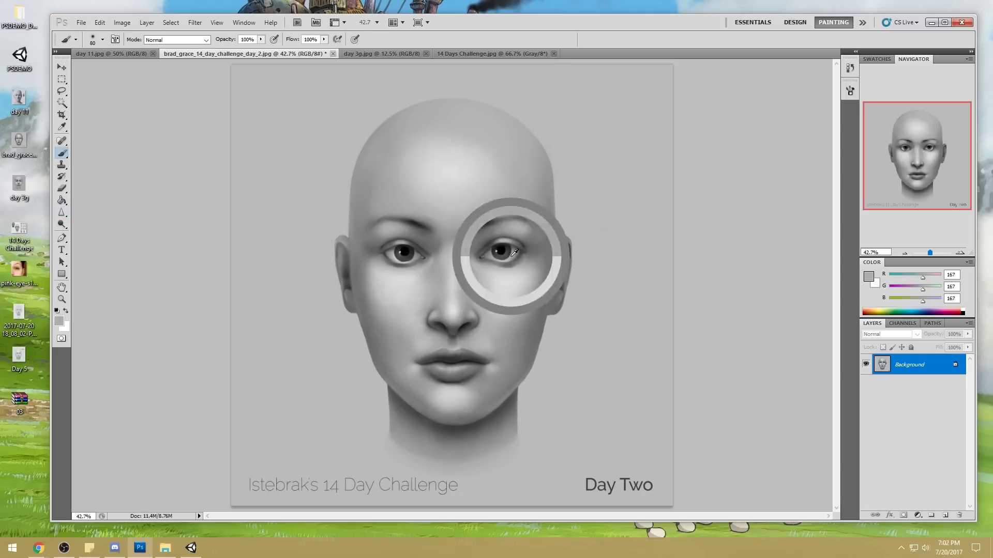
key("bracketright")
key("bracketright")
key("bracketright")
key("bracketright")
key("bracketright")
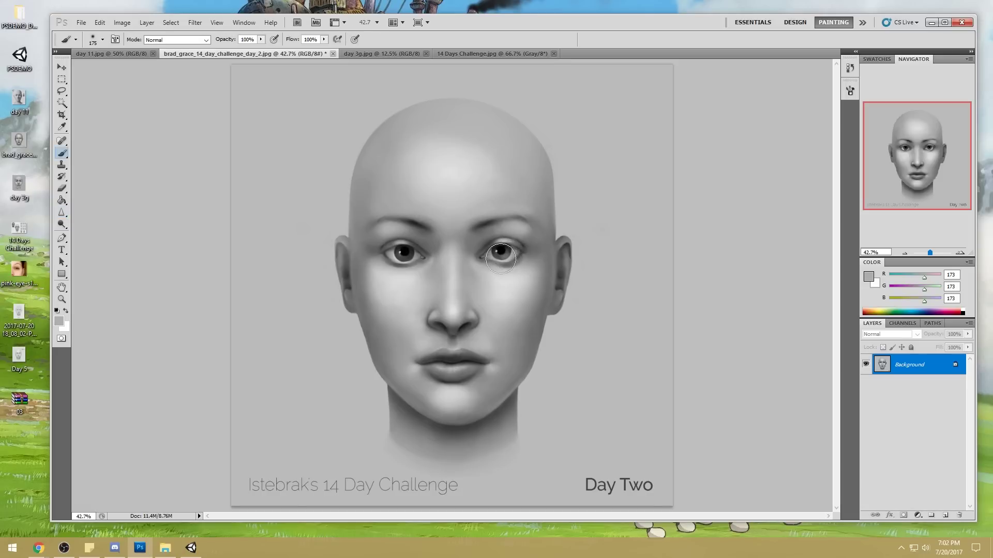
left_click(262, 39)
left_click_drag(262, 49, 242, 49)
Step: Lasso the nose, copy it to a new layer, and scale it up uniformly to 103.18%
key("ctrl+a")
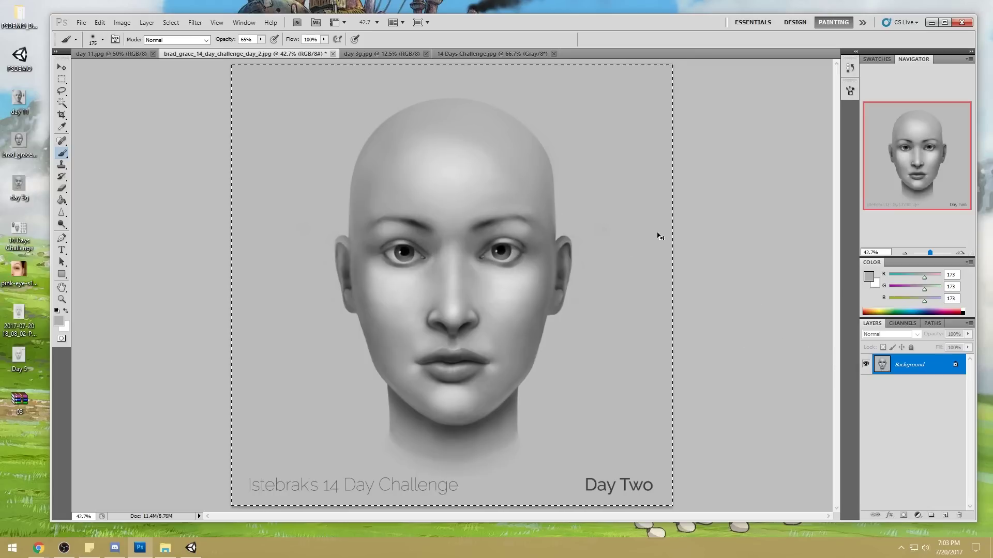
key("ctrl+minus")
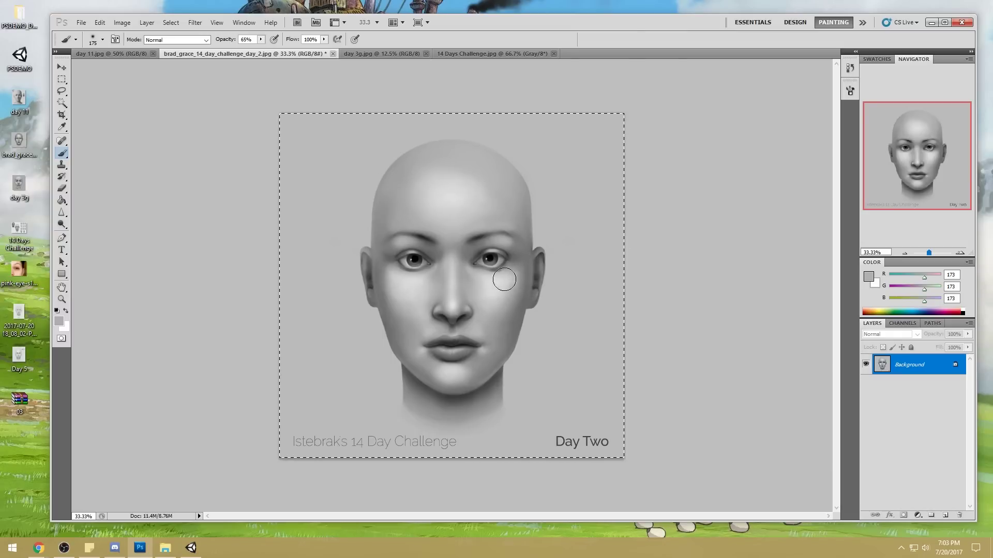
key("l")
key("ctrl+d")
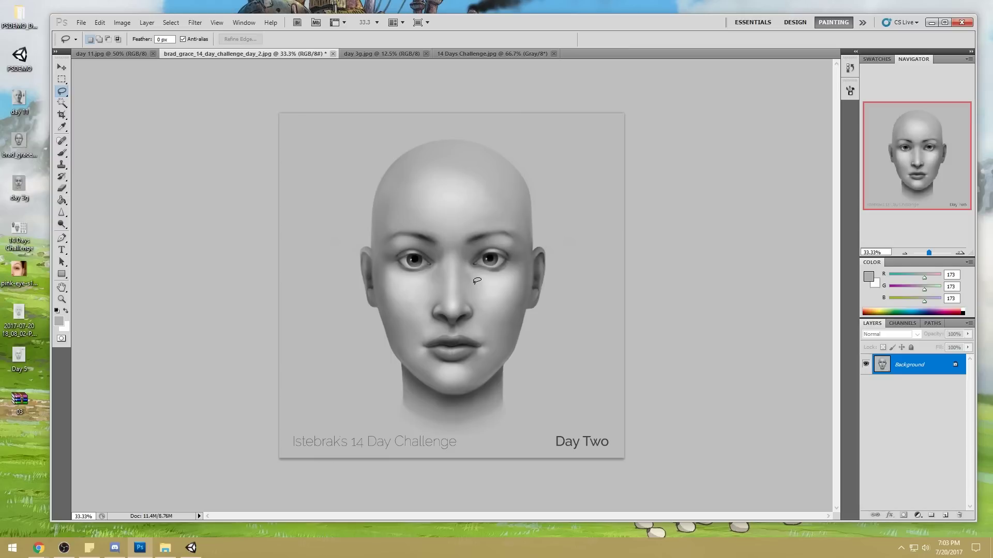
mouse_move(455, 326)
left_mouse_down()
mouse_move(483, 318)
mouse_move(474, 266)
mouse_move(473, 283)
mouse_move(465, 259)
mouse_move(443, 271)
mouse_move(494, 248)
mouse_move(465, 311)
mouse_move(489, 333)
mouse_move(472, 315)
left_mouse_up()
key("ctrl+j")
key("v")
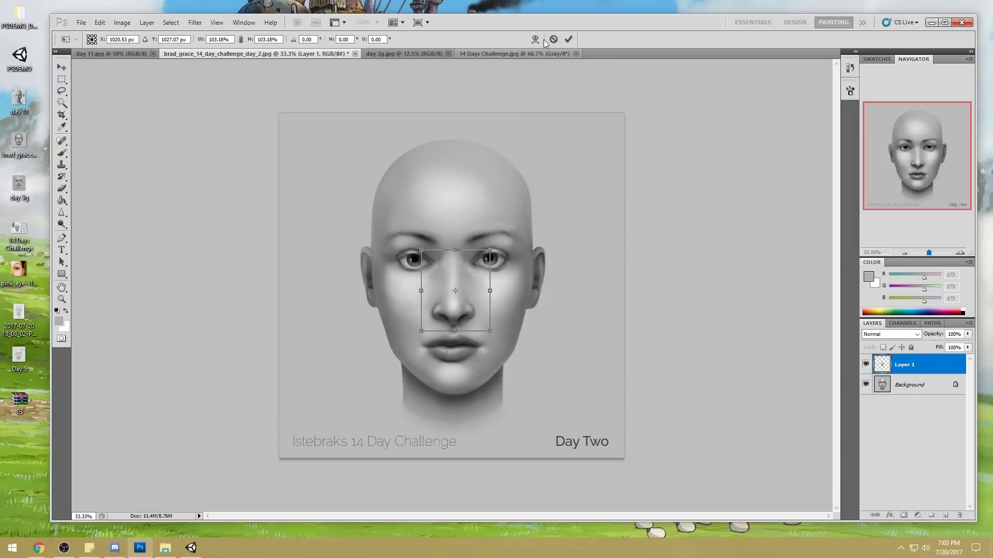
left_click(568, 40)
Step: Blend the enlarged nose's edges with a soft eraser of about 250 px and merge Layer 1 down into the Background
key("e")
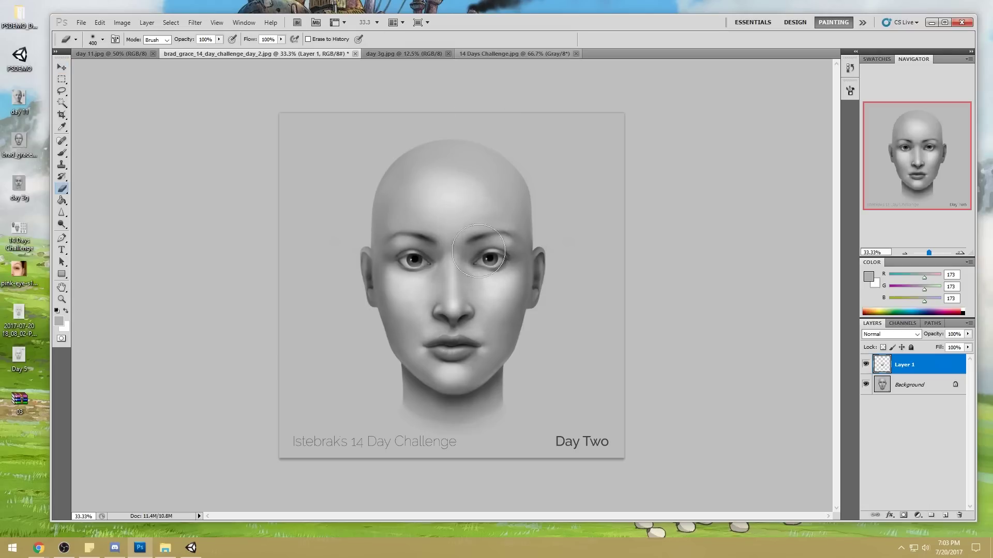
key("bracketleft")
key("bracketleft")
key("bracketleft")
key("bracketleft")
key("bracketleft")
key("bracketleft")
key("bracketleft")
key("bracketleft")
key("bracketright")
key("bracketright")
key("bracketright")
key("bracketright")
key("bracketright")
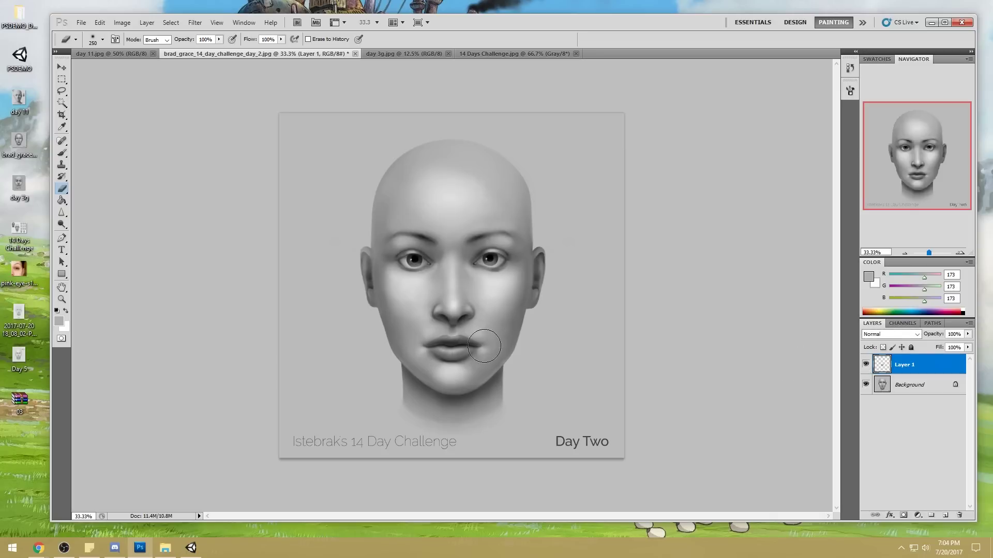
right_click(921, 368)
left_click(910, 332)
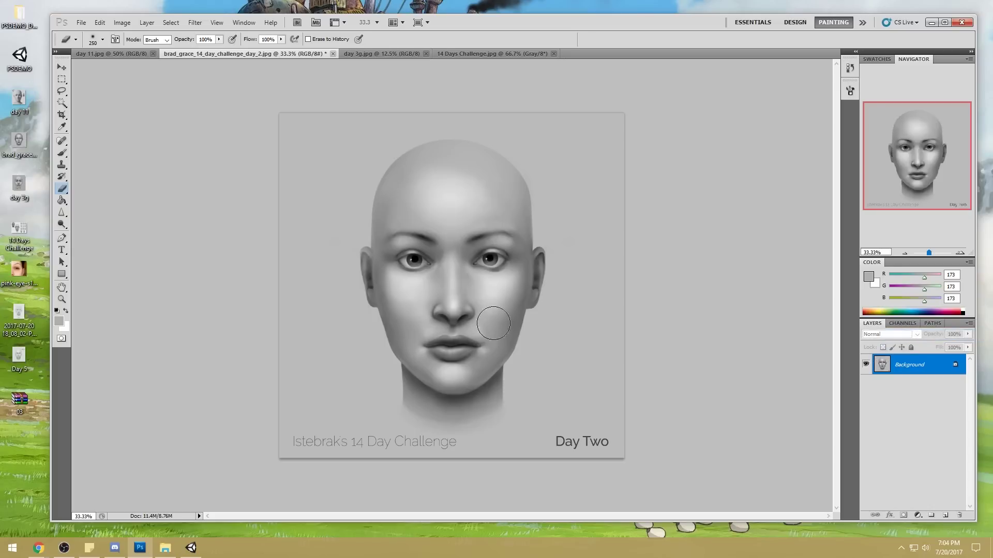
Step: Soften the upper lip's edge with greys sampled around the mouth, using the 175 px brush at 65% opacity
key("b")
left_click_drag(455, 369, 476, 299)
left_click(448, 230, "alt")
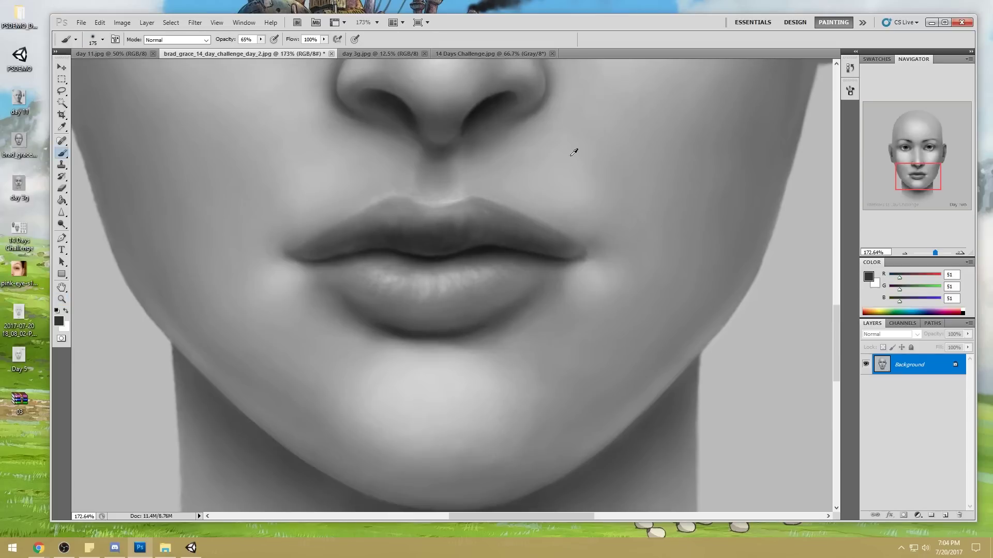
left_click(478, 188, "alt")
left_click(440, 284, "alt")
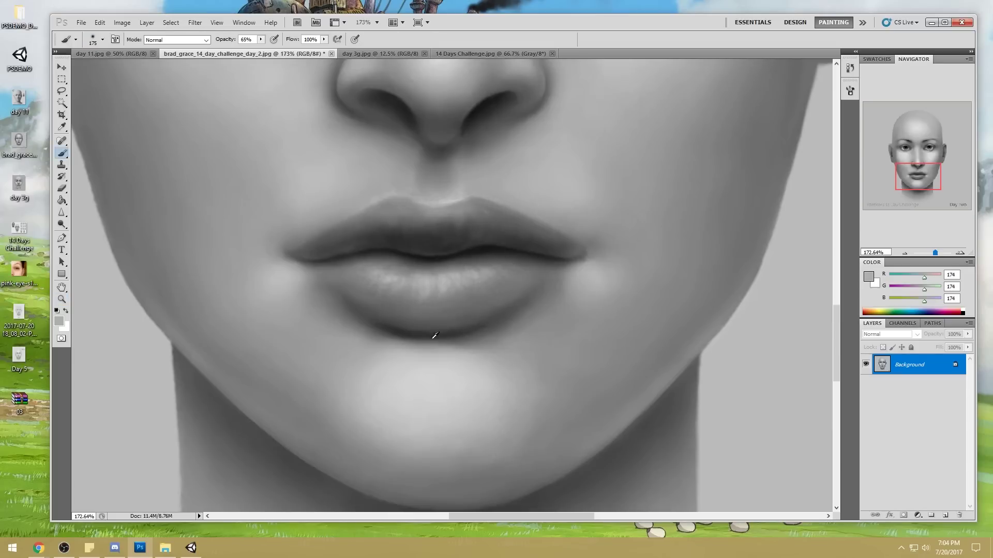
left_click(498, 178, "alt")
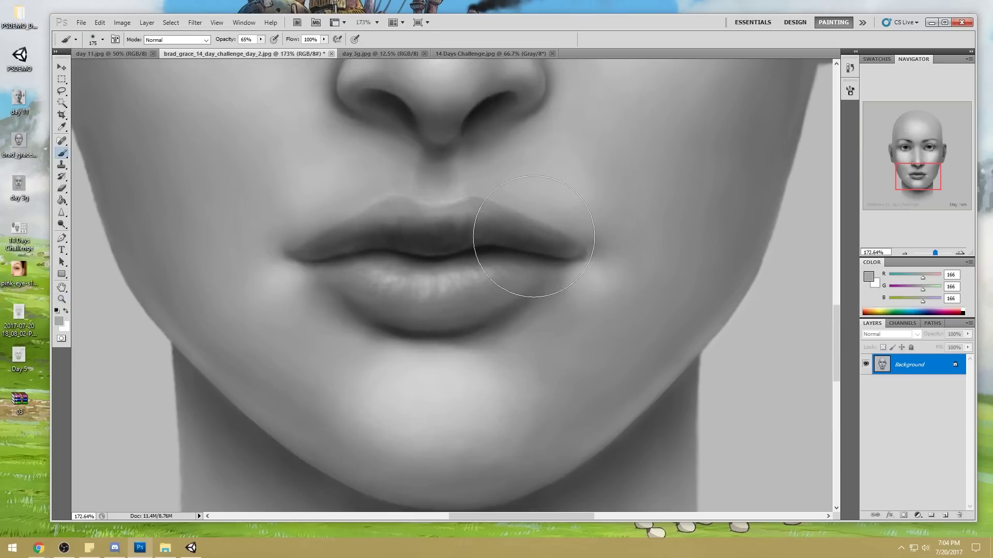
key("ctrl+0")
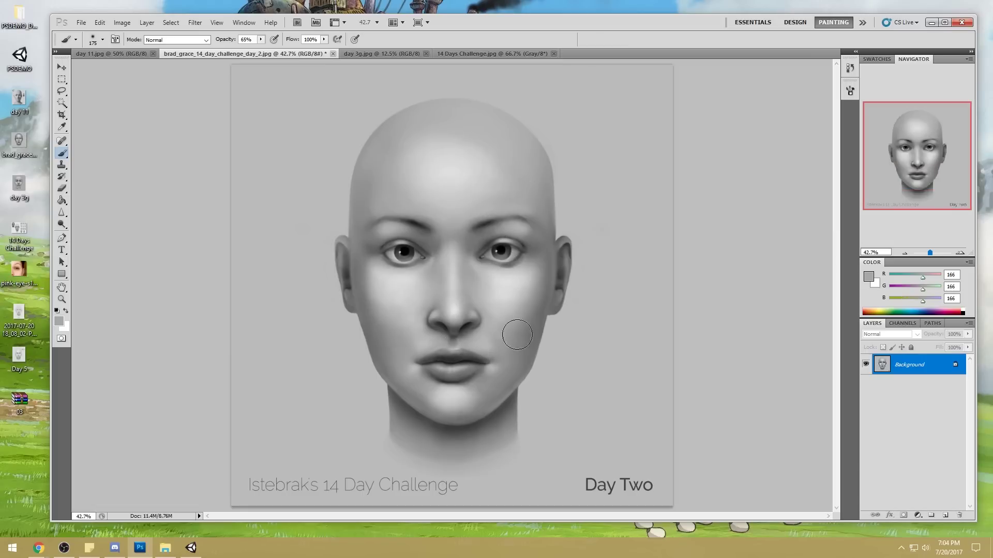
Step: Copy the whole corrected portrait, revert the document to its opening History state, and paste the copy as a new layer
key("ctrl+a")
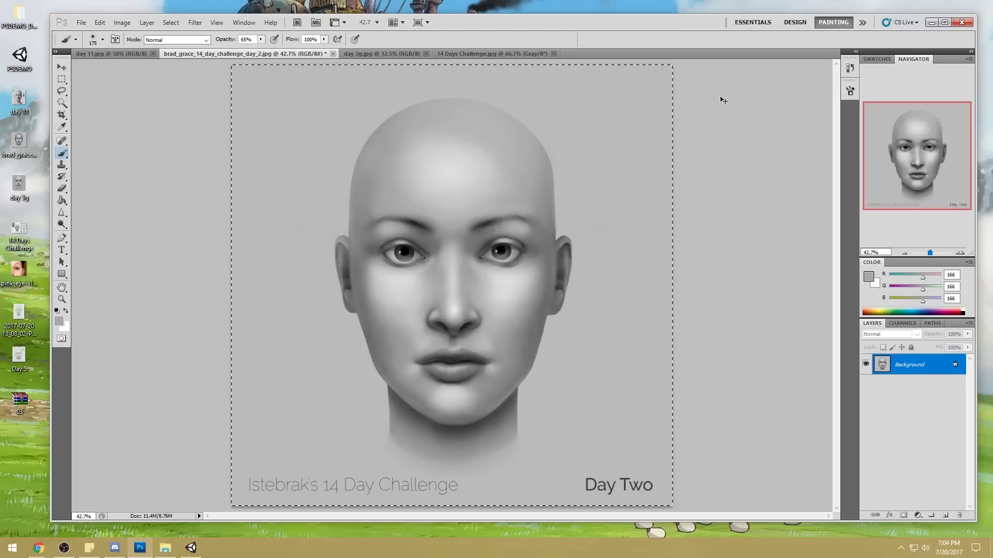
key("ctrl+minus")
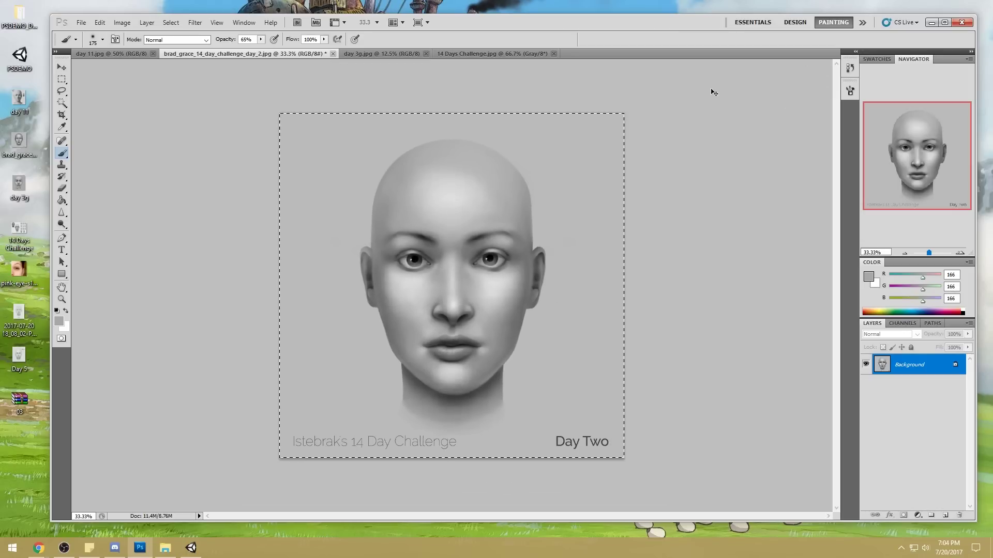
left_click(850, 68)
left_click(791, 80)
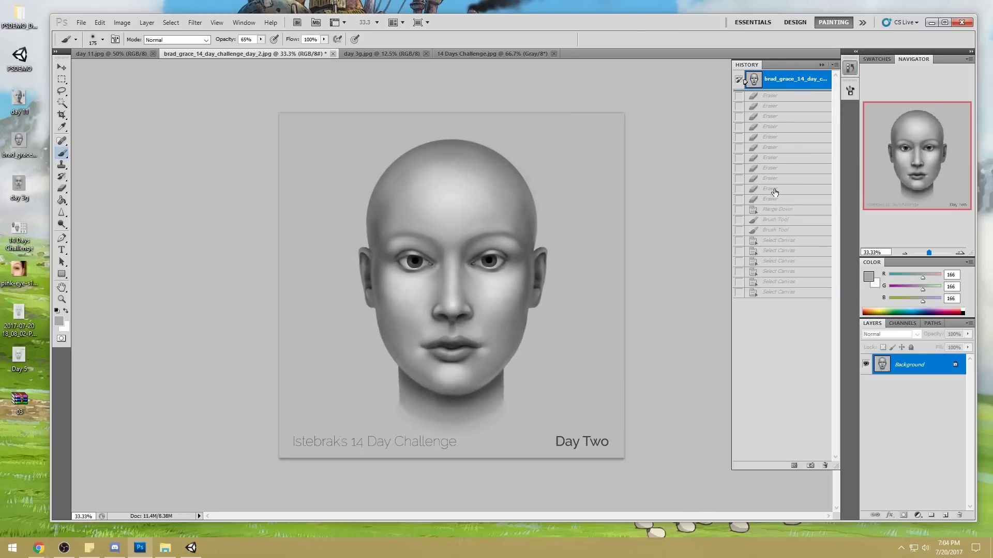
key("ctrl+shift+v")
left_click(821, 64)
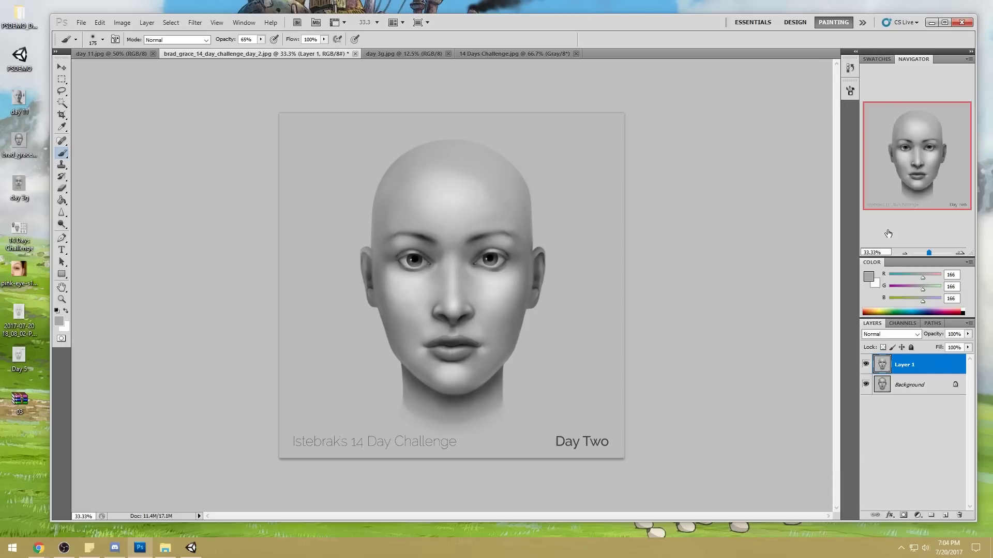
Step: Compare the corrected portrait with the original by toggling Layer 1's visibility, and examine the original's mouth up close
left_click(865, 364)
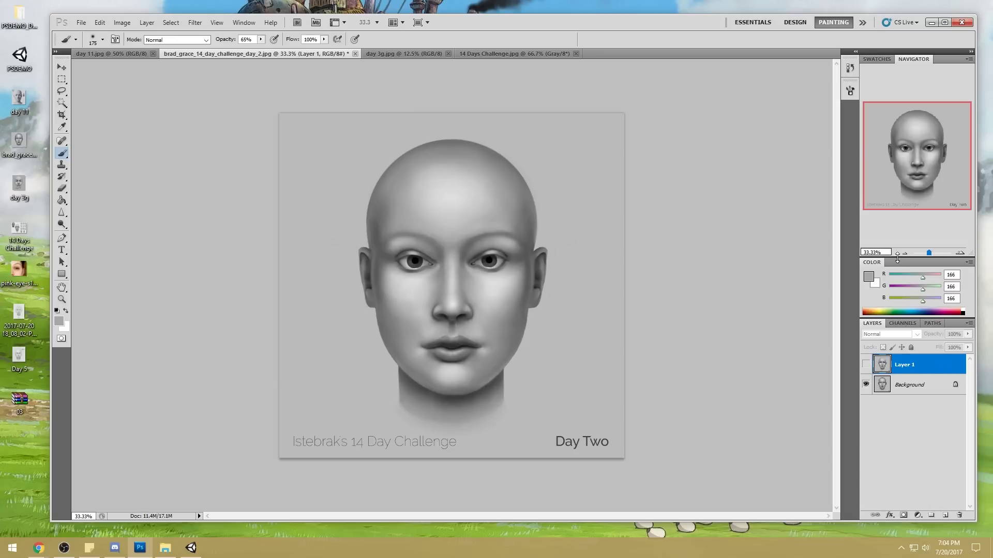
left_click(866, 366)
left_click(866, 366)
left_click(866, 366)
left_click(867, 366)
left_click(866, 366)
left_click(866, 366)
left_click(866, 366)
left_click(866, 366)
left_click(866, 366)
left_click(867, 366)
key("z")
left_click_drag(476, 360, 514, 377)
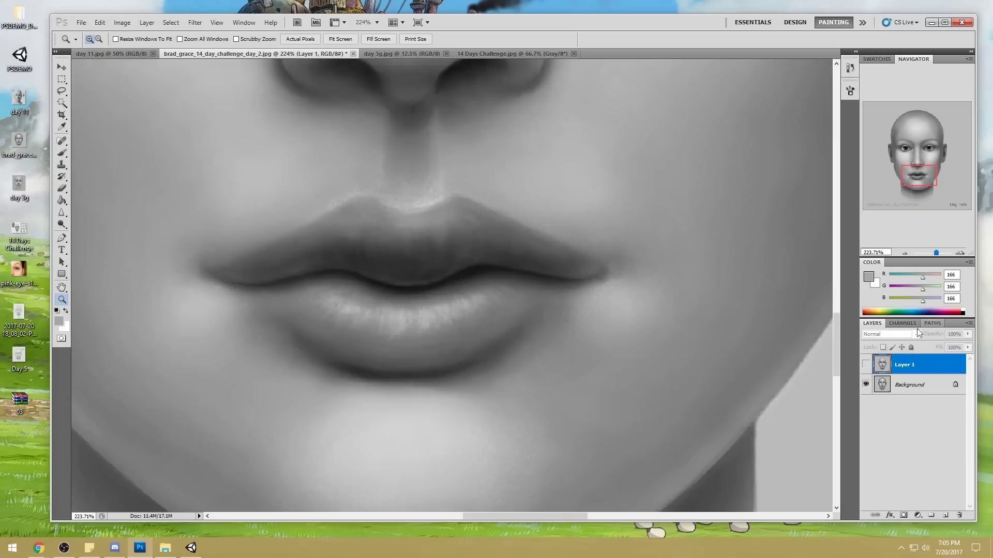
Step: Compare the corrected and original mouth up close and the whole portrait fitted to view by repeatedly toggling Layer 1's visibility
left_click(866, 366)
left_click(866, 366)
left_click(866, 366)
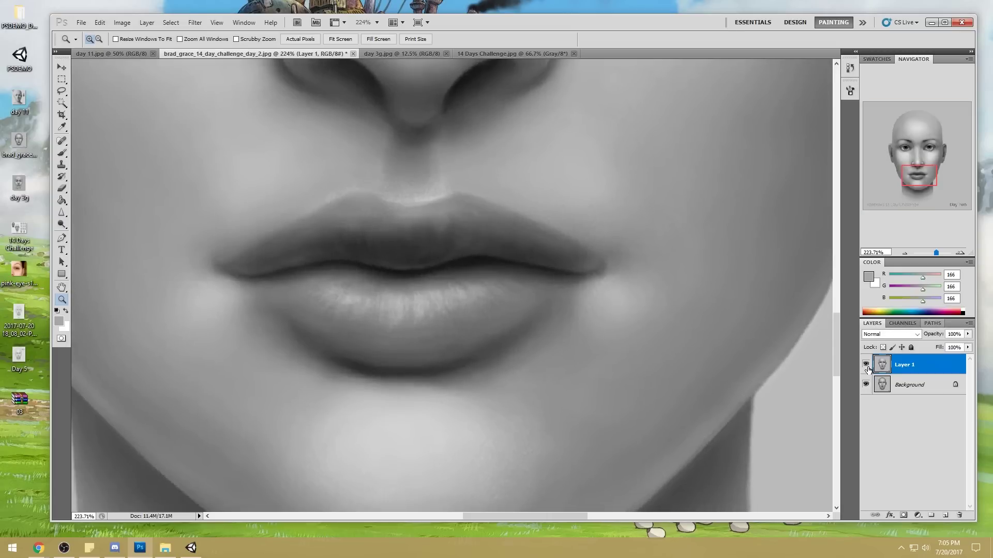
key("ctrl+0")
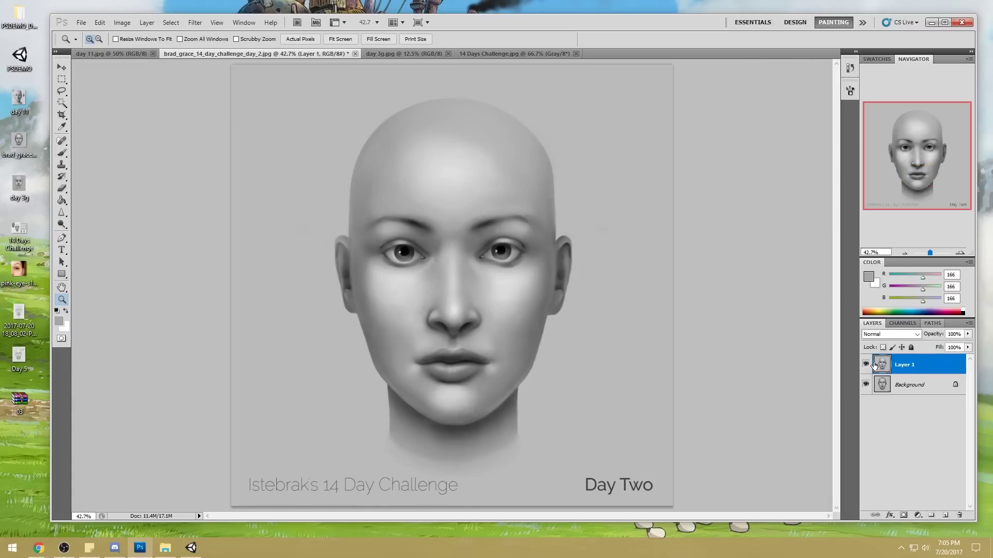
left_click(866, 366)
left_click(866, 366)
left_click(866, 366)
left_click(866, 367)
left_click(866, 366)
left_click(866, 366)
left_click(866, 366)
left_click(866, 366)
left_click(866, 366)
left_click(866, 366)
left_click(866, 366)
left_click(866, 366)
left_click(866, 366)
left_click(866, 366)
left_click(866, 365)
left_click(866, 364)
left_click(867, 361)
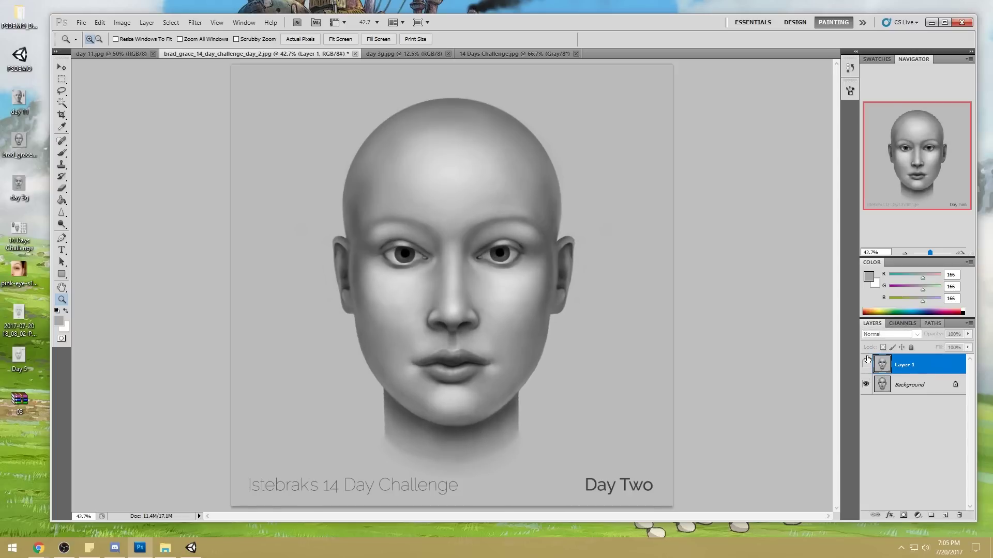
left_click(867, 365)
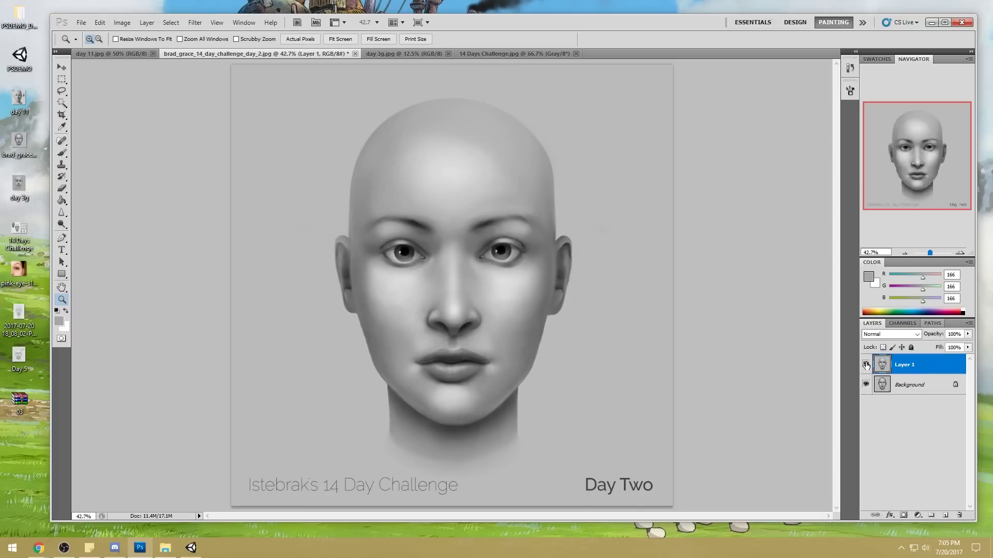
Step: Select the background around the head with the Magic Wand at tolerance 12 and exclude the forehead area with the Elliptical Marquee
left_click(63, 104)
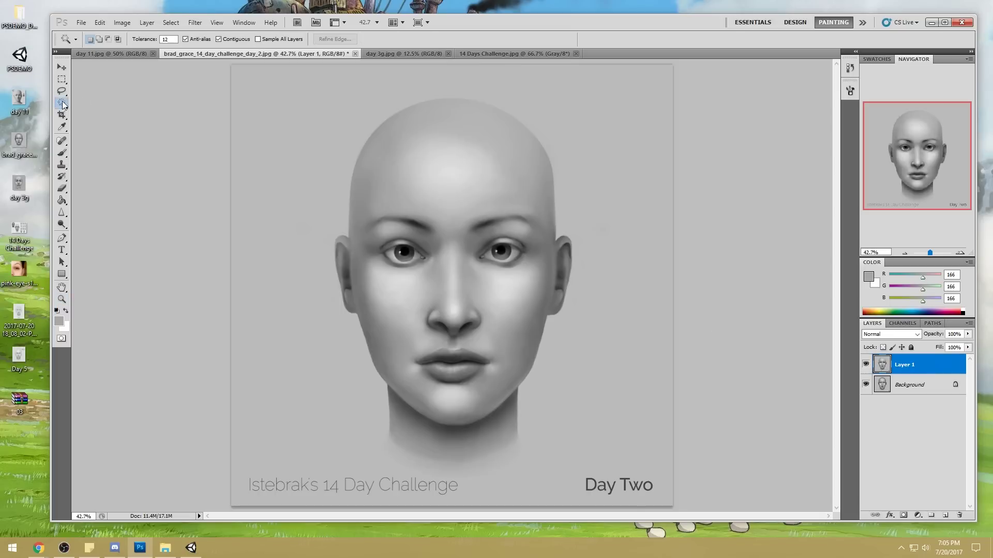
left_click(282, 154)
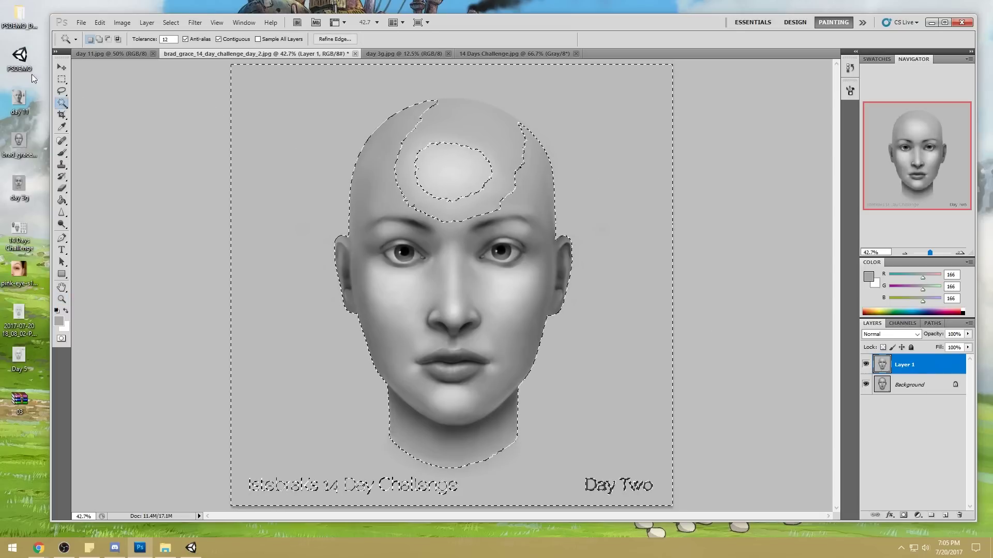
left_click(65, 94)
left_click(117, 100)
left_click(61, 79)
right_click(62, 79)
left_click(109, 89)
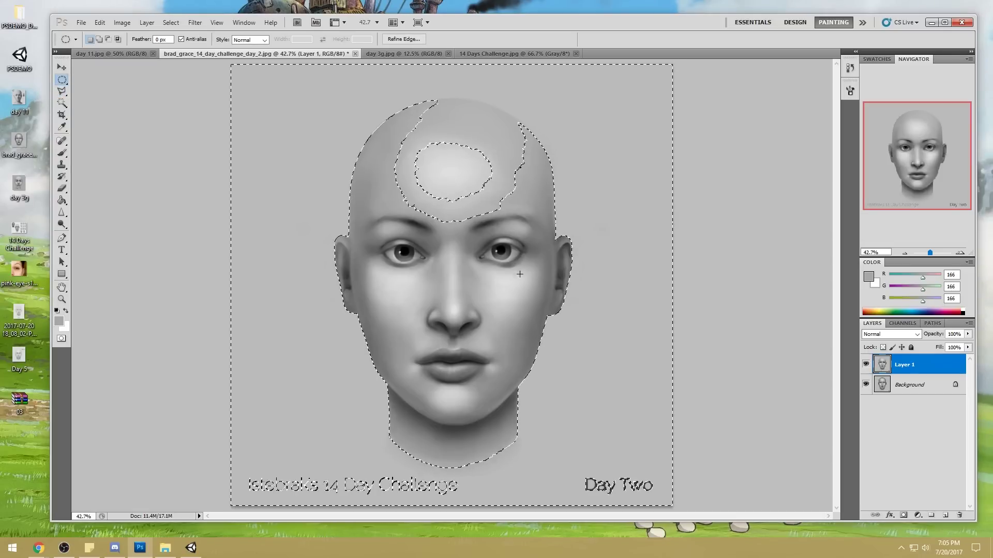
left_click_drag(523, 279, 367, 97)
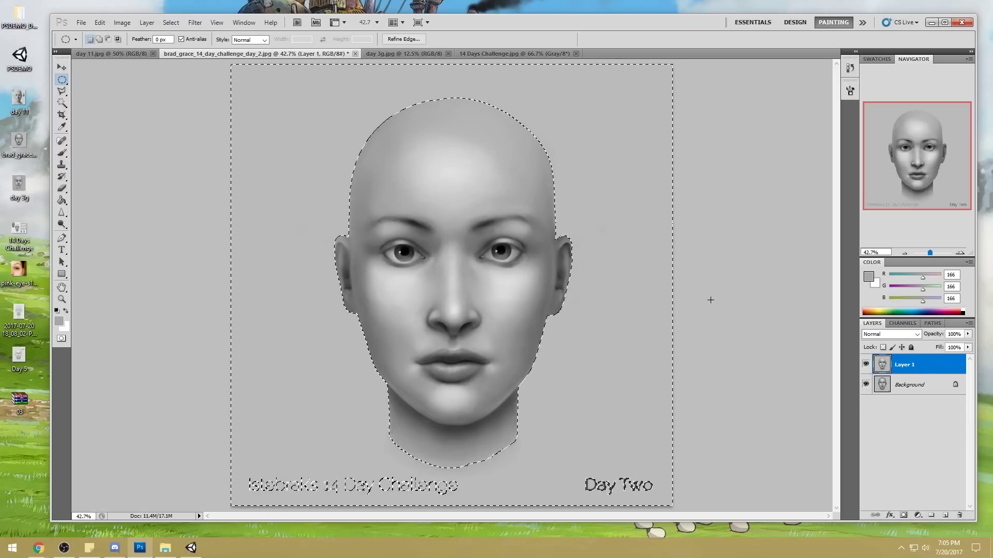
Step: Lighten the selected background on Layer 1 with Hue/Saturation, applying Lightness +19 and a second pass of +9
key("ctrl+d")
key("ctrl+u")
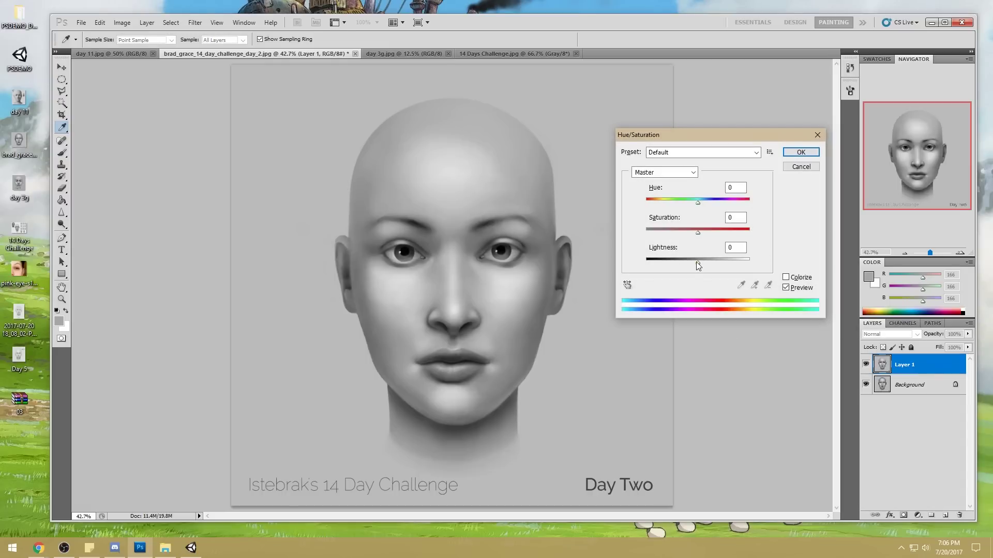
left_click_drag(697, 262, 717, 263)
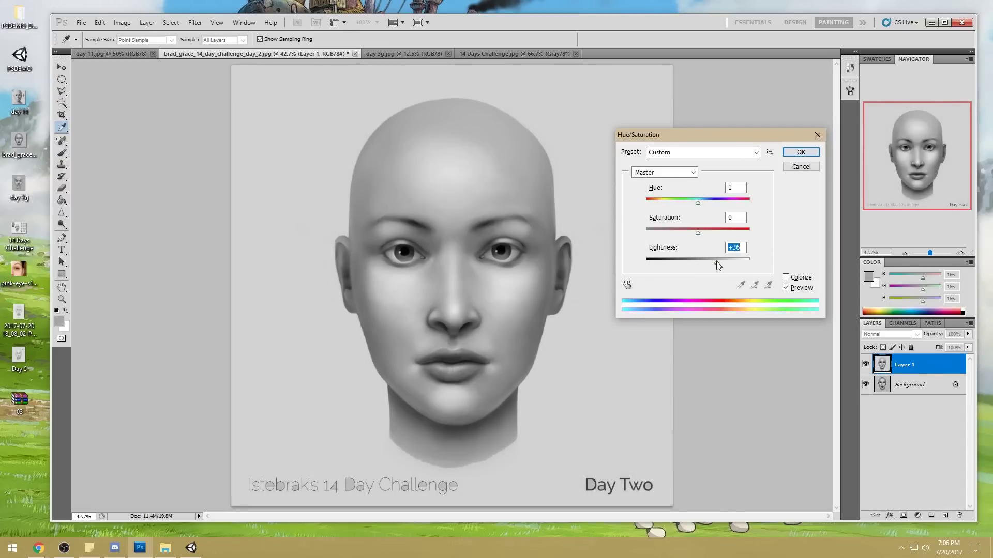
left_click_drag(717, 262, 707, 259)
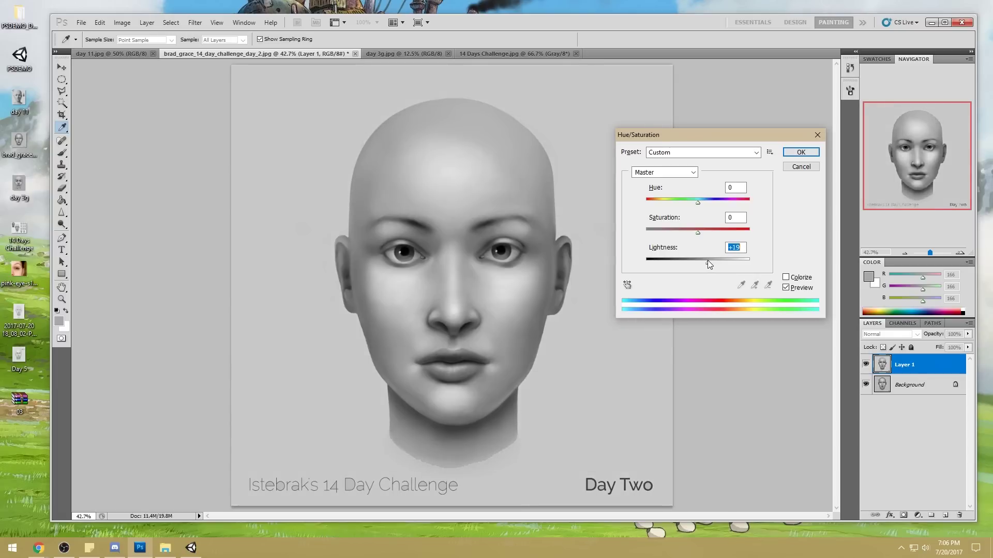
left_click(800, 152)
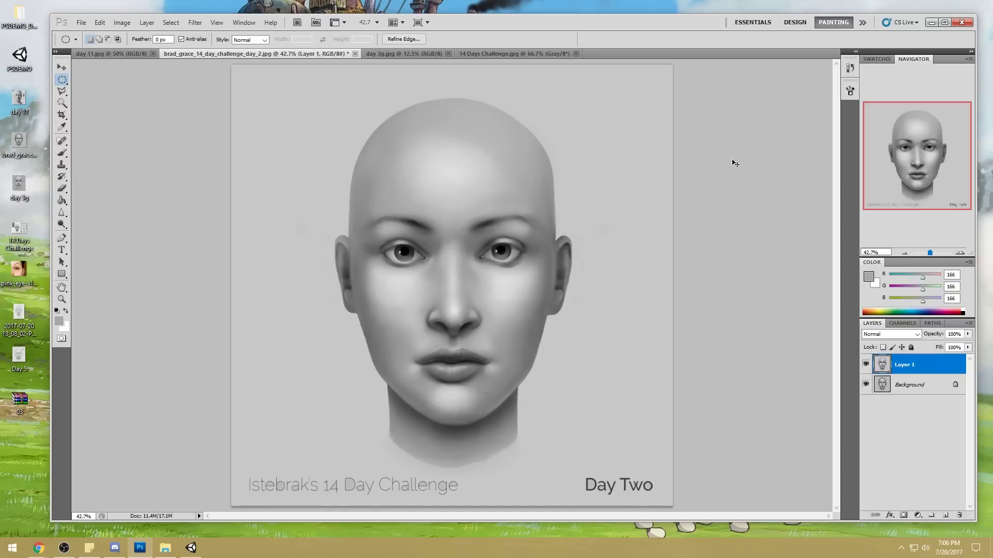
key("ctrl+u")
left_click_drag(697, 262, 702, 262)
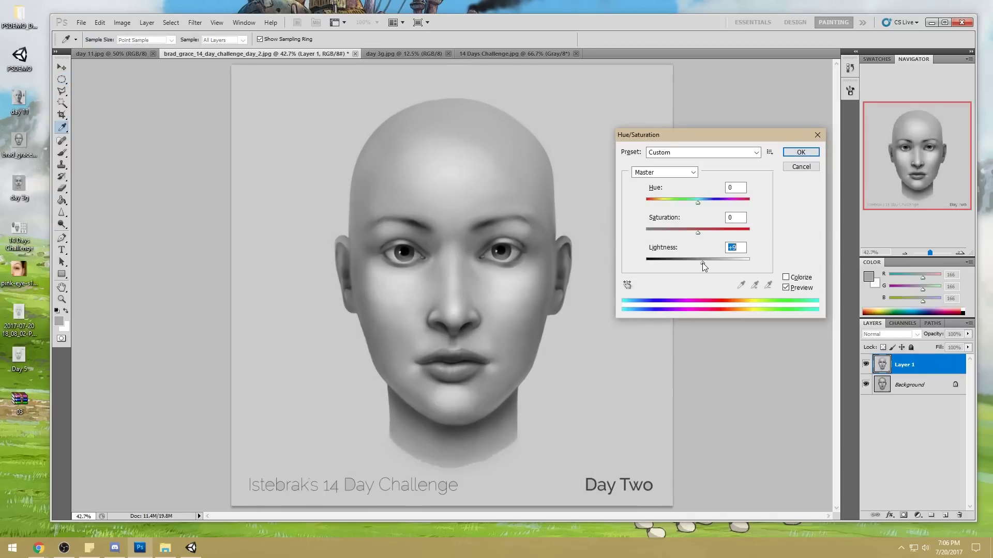
left_click(801, 153)
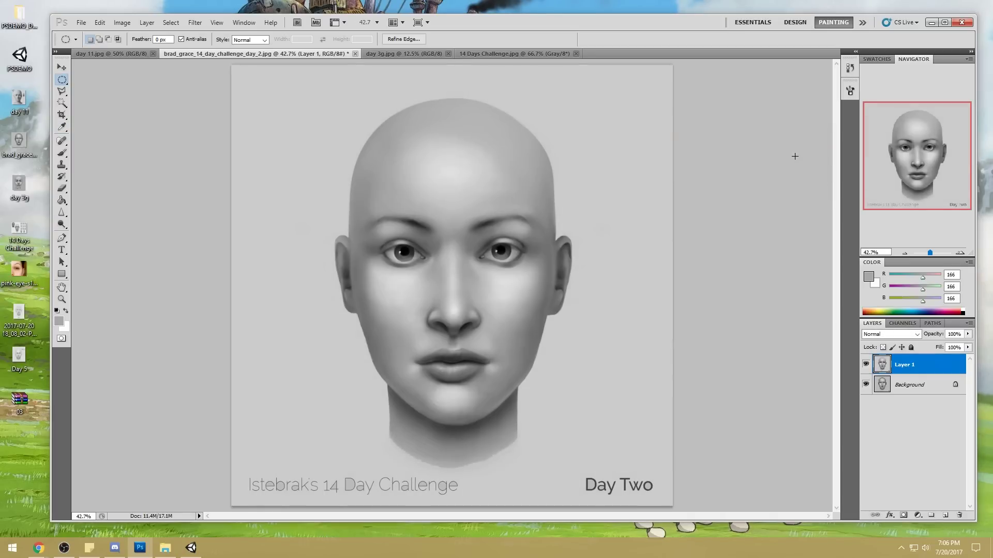
Step: Compare the portrait on its lightened background with the original at 33.3% zoom by switching Layer 1 off and on
key("ctrl+minus")
left_click(866, 365)
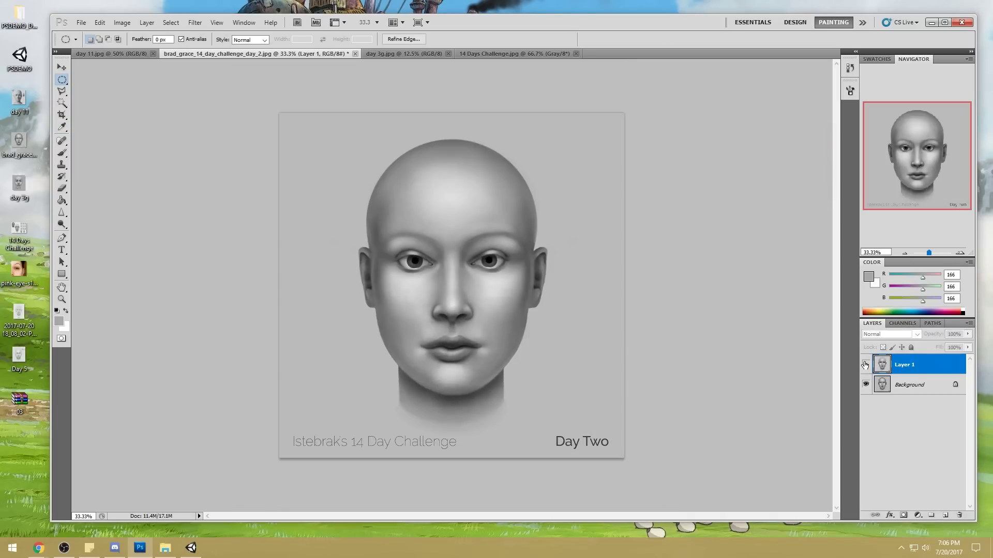
left_click(865, 364)
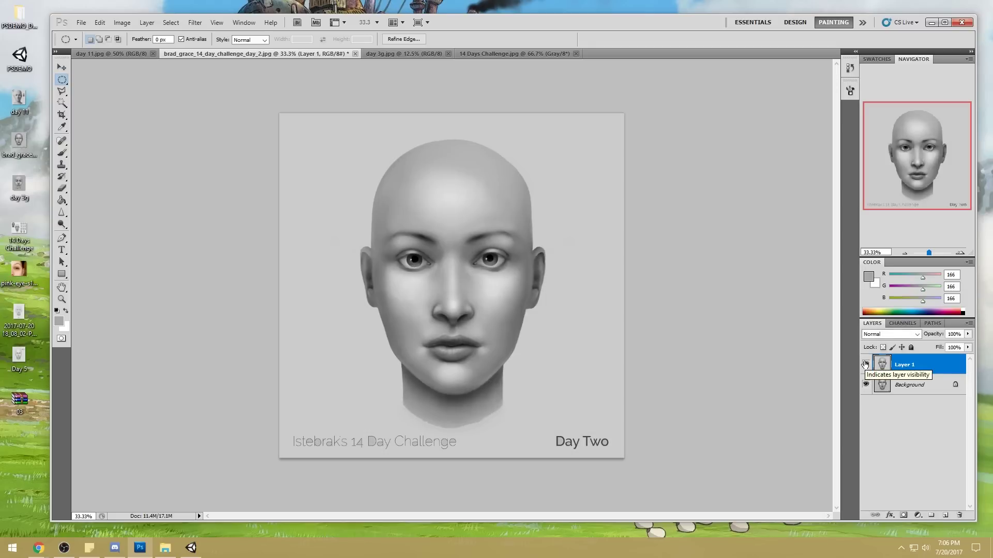
left_click(865, 364)
left_click(865, 365)
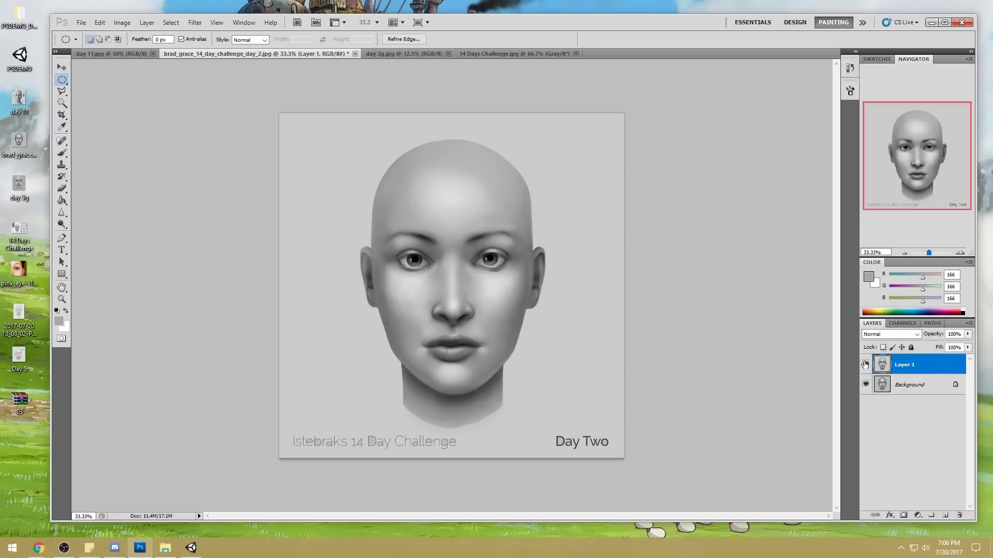
left_click(865, 364)
left_click(865, 365)
Step: Set up the brush in Lighten mode at 35% opacity and 600 px, with the light grey sampled from the background
key("b")
left_click(364, 211, "alt")
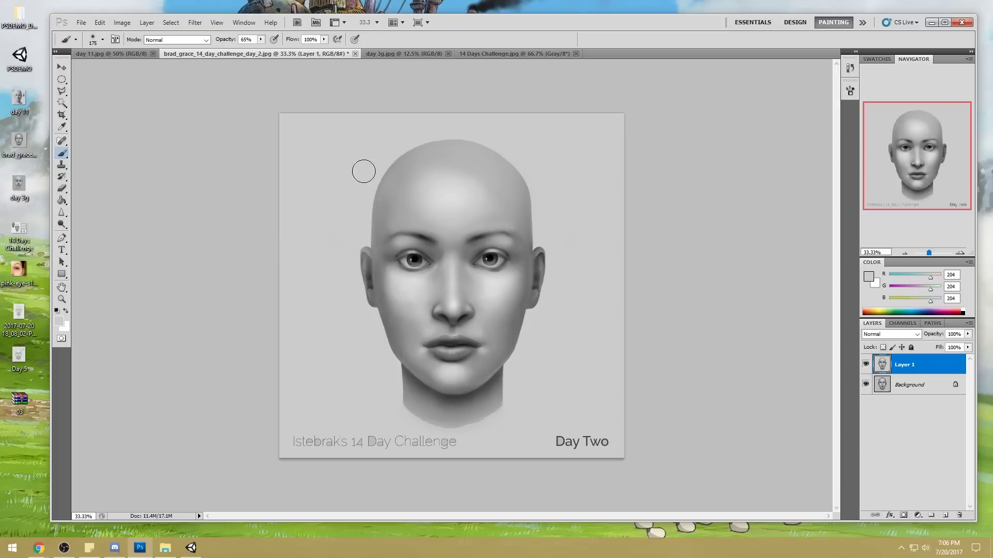
key("bracketright")
key("bracketright")
key("bracketright")
key("bracketright")
key("bracketright")
key("3")
key("5")
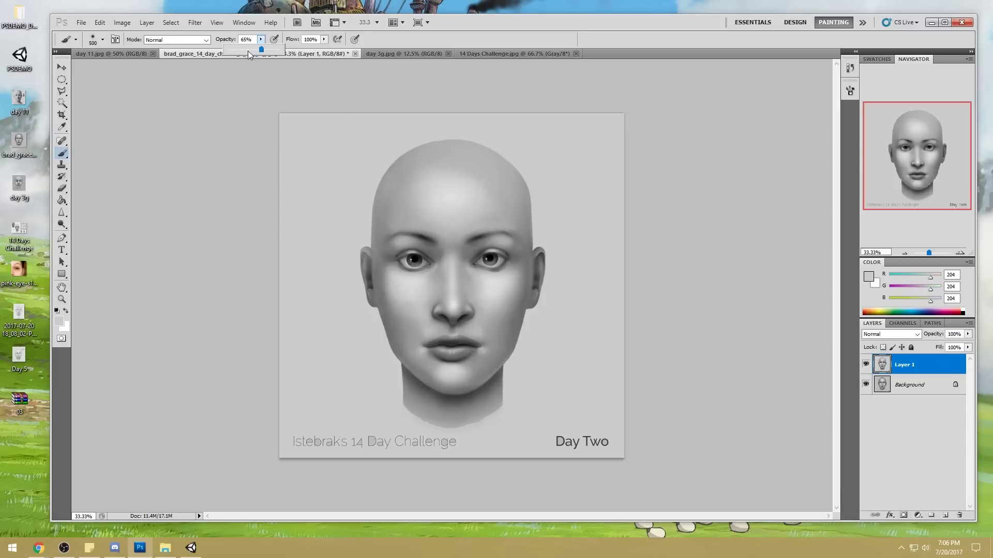
left_click(206, 40)
left_click(186, 141)
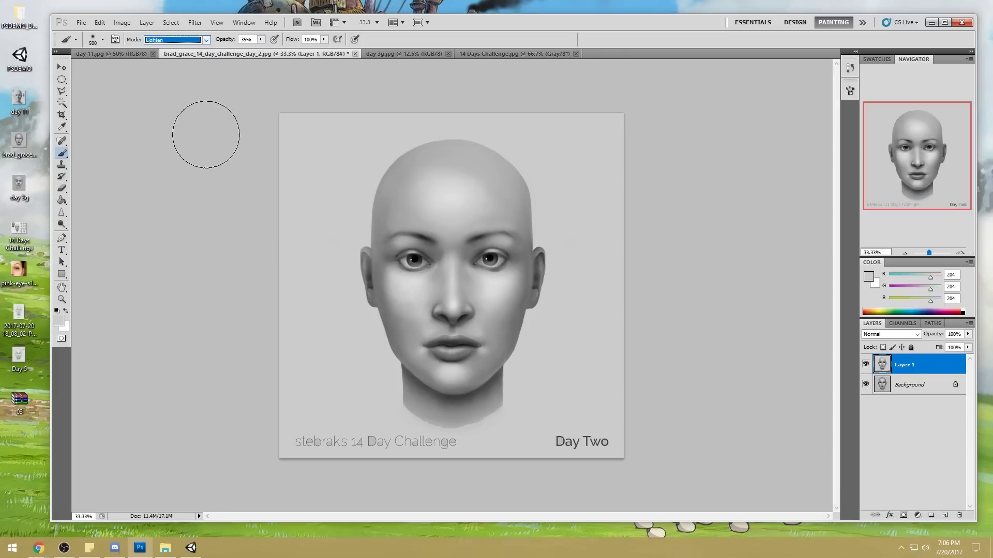
key("bracketright")
key("bracketright")
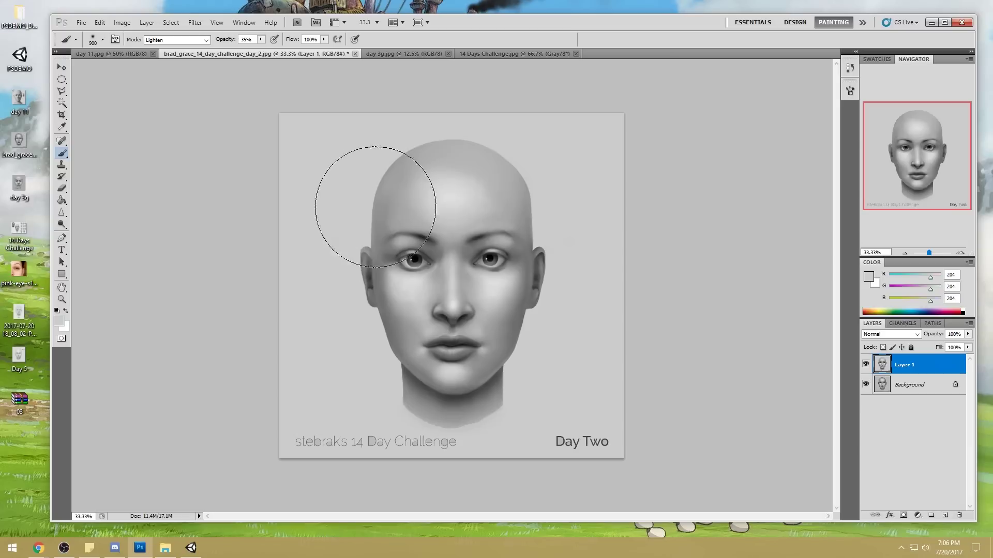
key("bracketright")
key("bracketright")
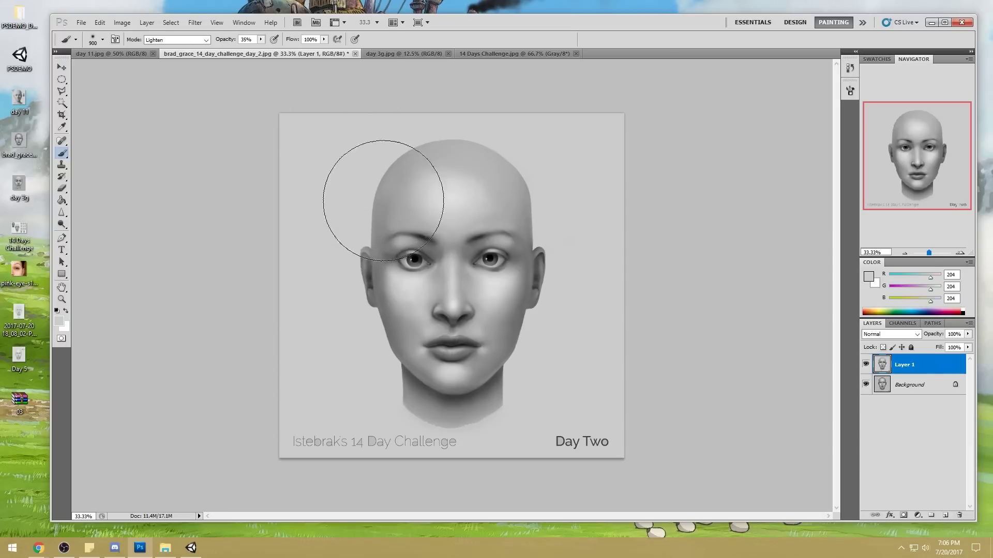
key("bracketleft")
key("bracketleft")
key("bracketleft")
key("bracketleft")
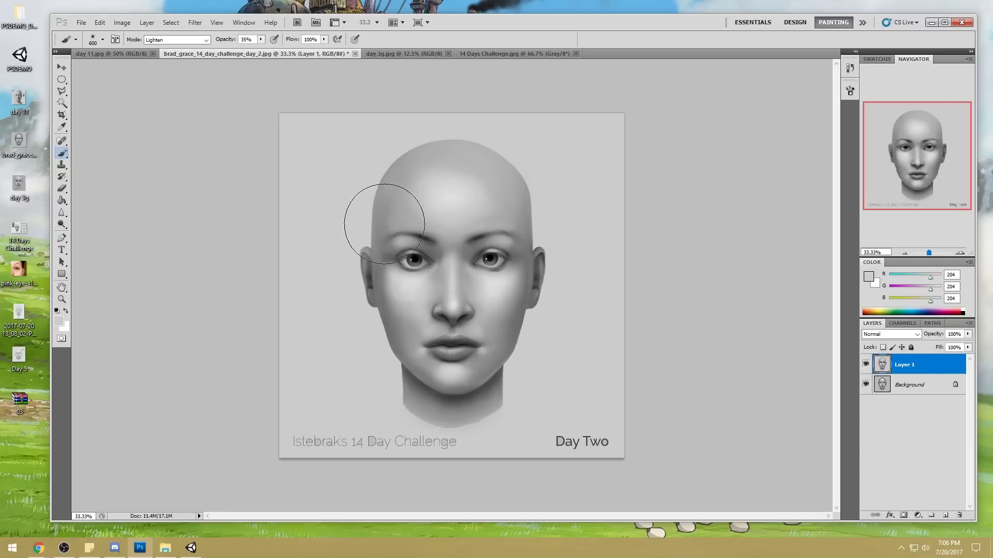
Step: Deselect the background, brush the side of the head in Lighten mode with 500 px at 13% opacity, and sample the cheek's light grey
key("m")
right_click(421, 229)
left_click(434, 236)
key("b")
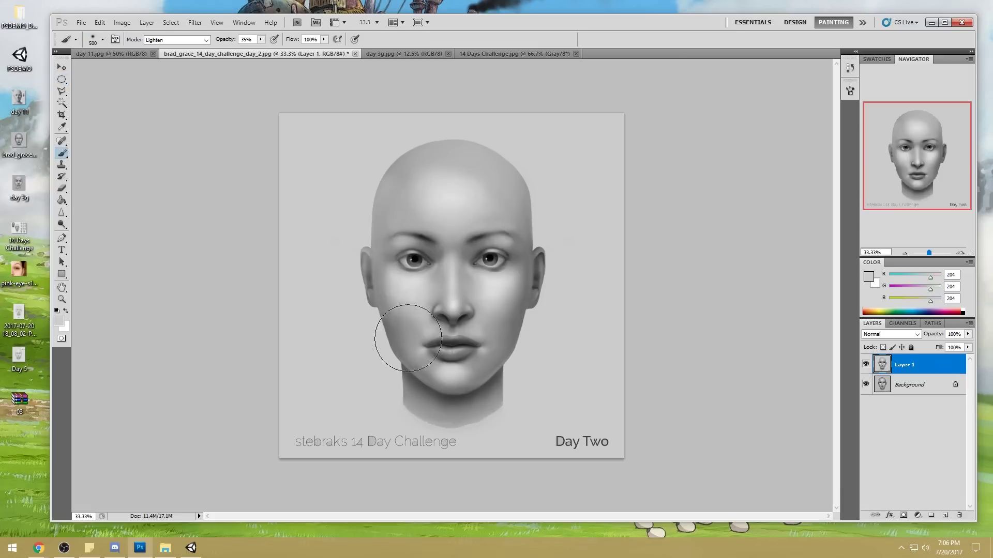
left_click(261, 39)
left_click(384, 195)
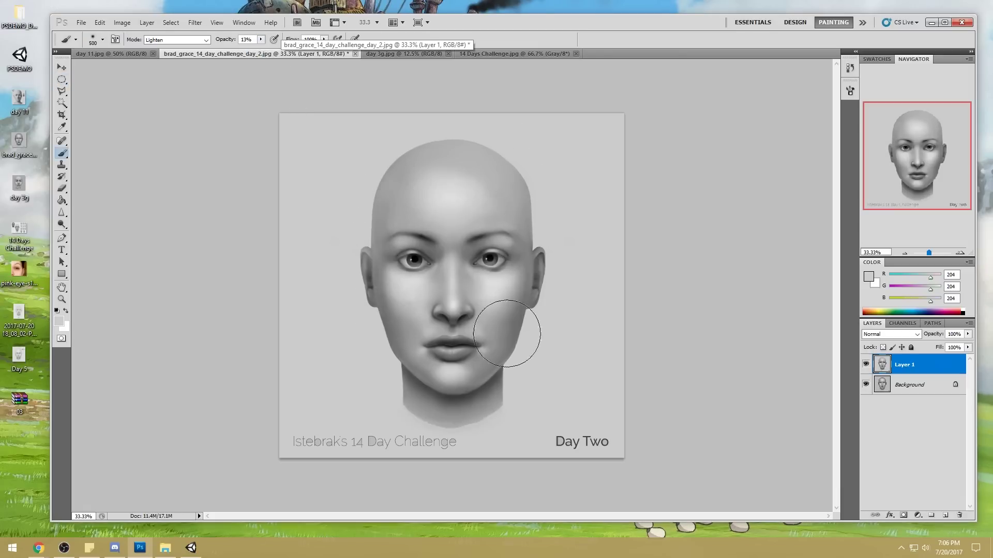
left_click(396, 288, "alt")
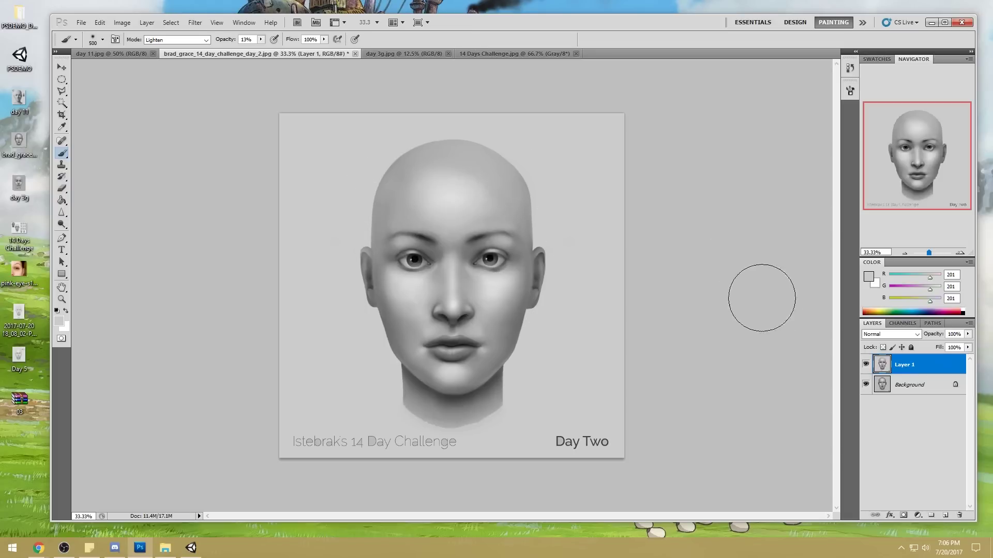
Step: Review the finished portrait against the original by repeatedly hiding and showing Layer 1, ending with the layer shown
left_click(866, 365)
left_click(865, 365)
left_click(865, 366)
left_click(865, 366)
left_click(866, 366)
left_click(865, 366)
left_click(866, 366)
left_click(867, 366)
left_click(865, 365)
left_click(865, 365)
left_click(866, 365)
left_click(866, 367)
left_click(866, 365)
left_click(866, 364)
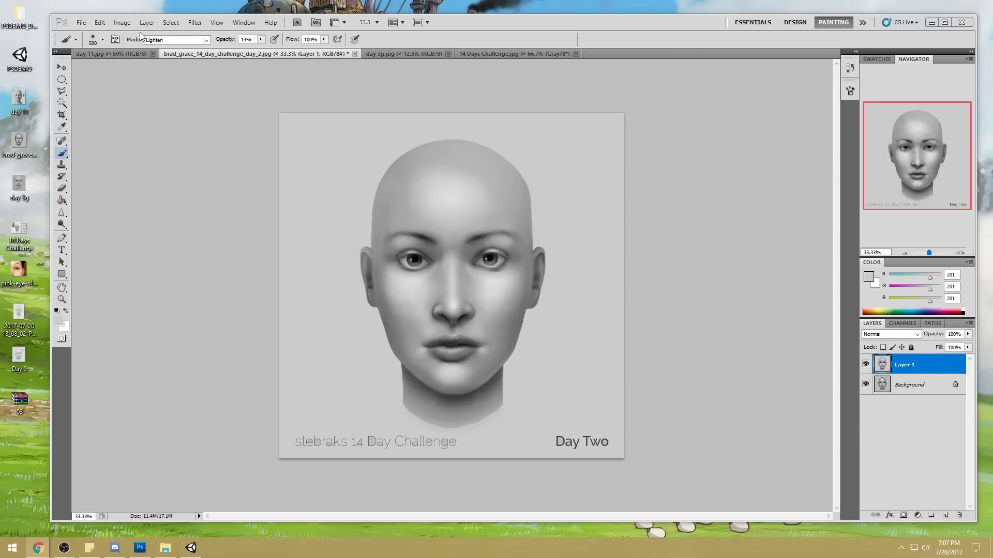
Step: View and close the day 3g.jpg and 14 Days Challenge.jpg documents, reducing the brush size to 60 px
left_click(393, 55)
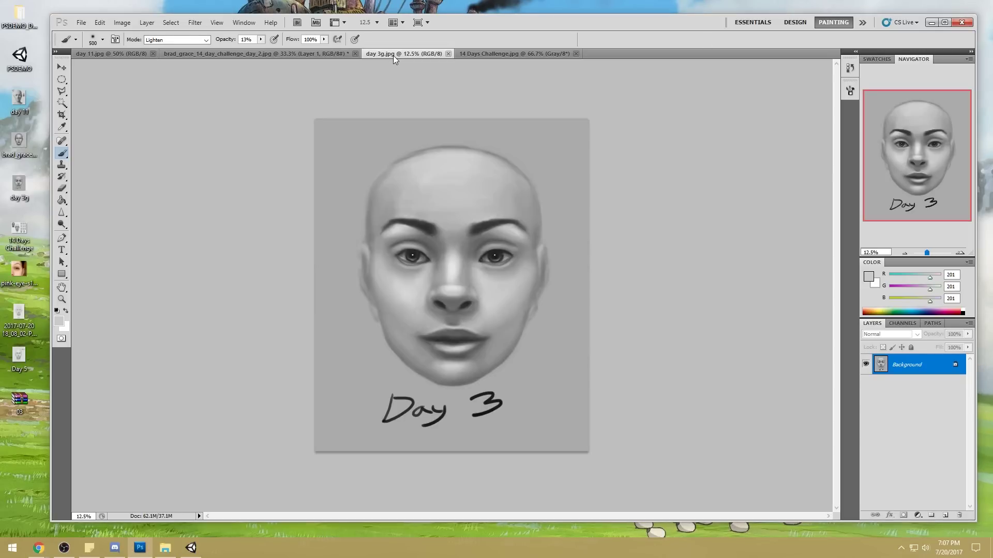
left_click(448, 55)
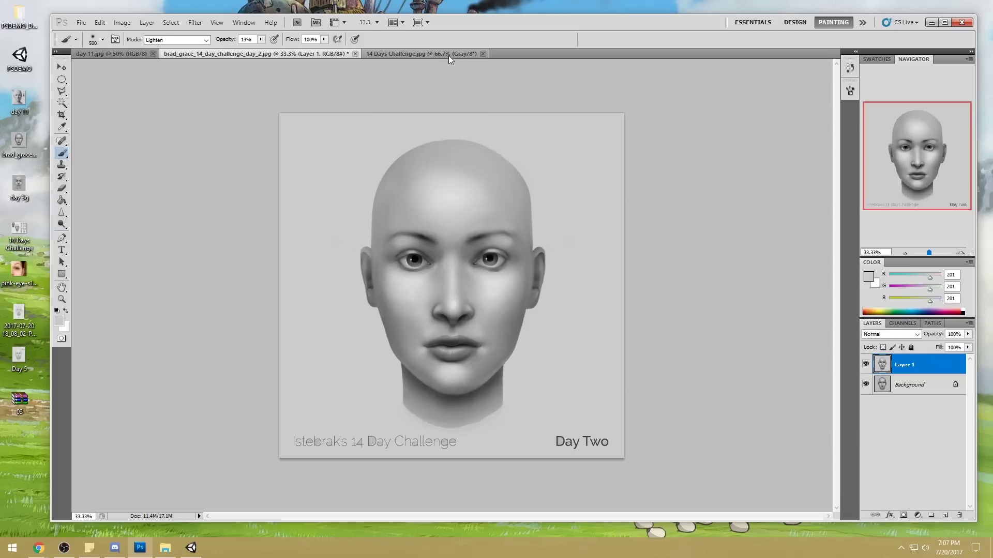
left_click(450, 55)
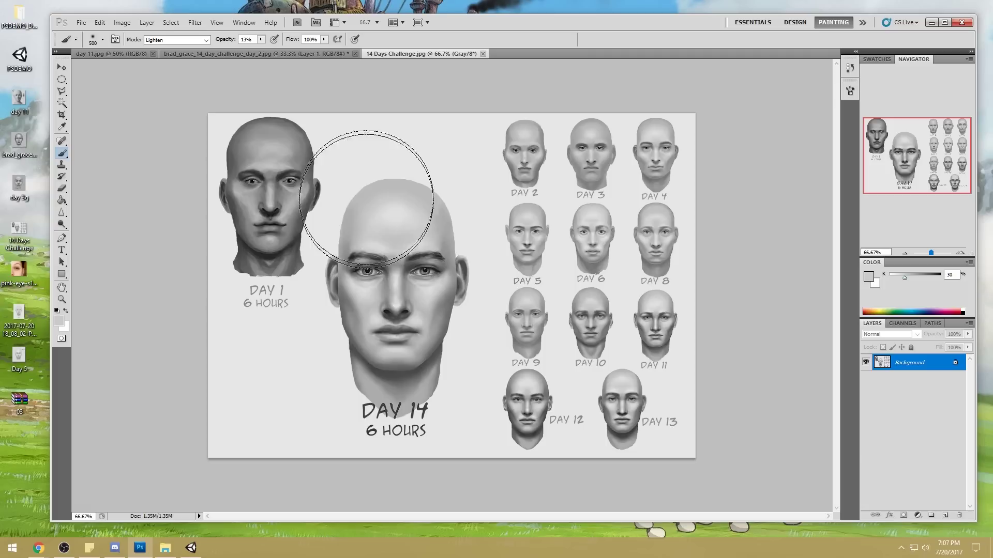
key("bracketleft")
key("bracketleft")
key("bracketleft")
key("bracketleft")
key("bracketleft")
key("bracketleft")
key("bracketleft")
key("bracketleft")
key("bracketleft")
key("bracketleft")
key("bracketleft")
key("bracketleft")
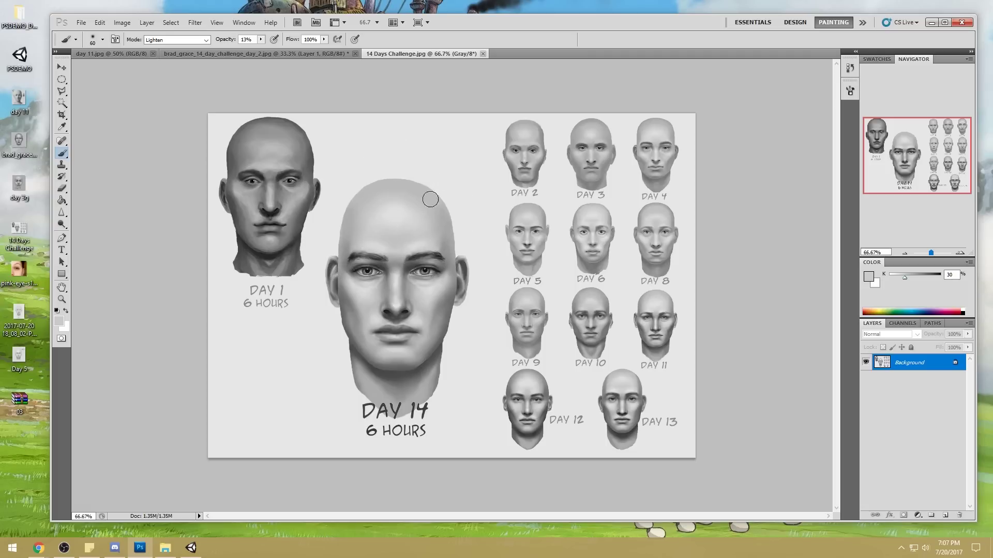
left_click(483, 54)
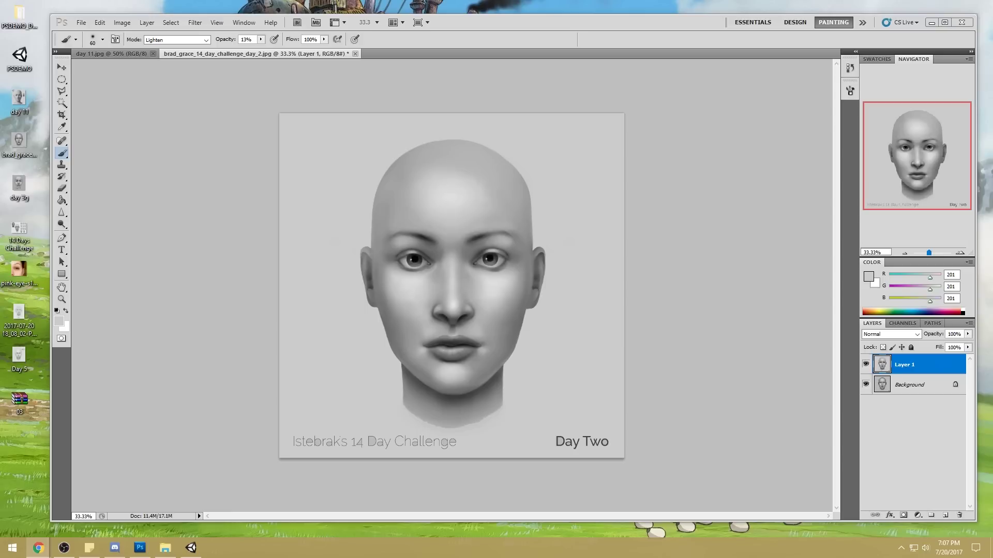
Step: Switch to Chrome and browse the enlarged portrait photos in the "bald handsome guy" image results
left_click(38, 548)
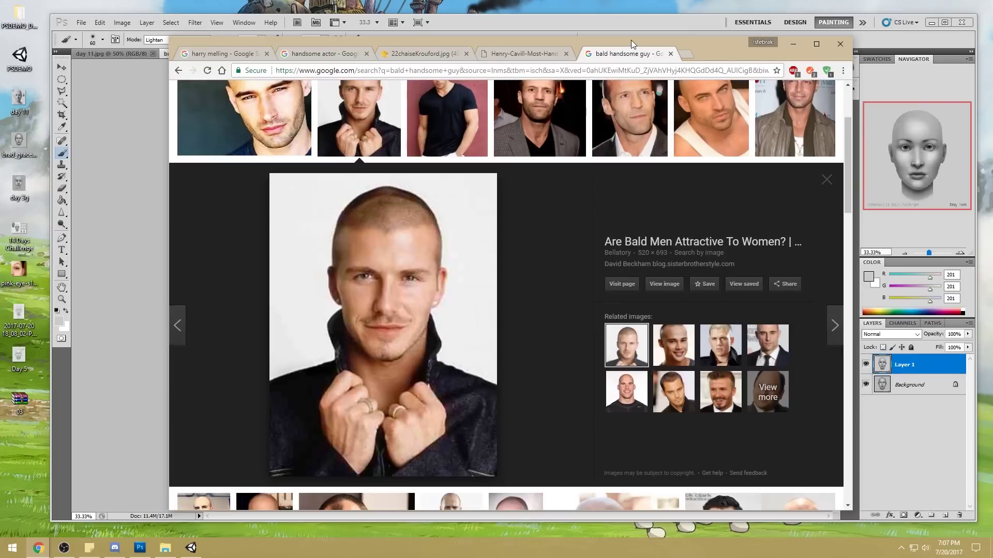
left_click(650, 112)
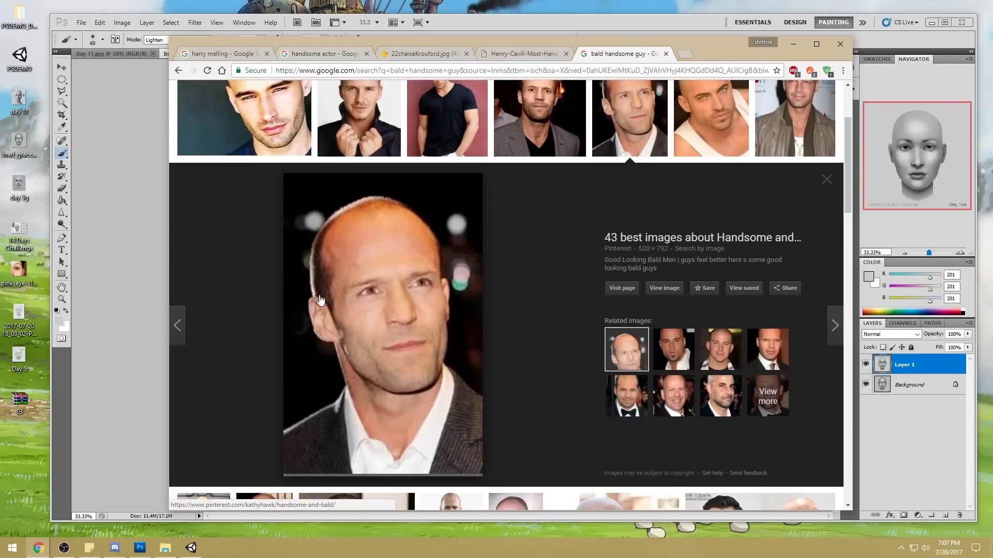
key("Right")
key("Right")
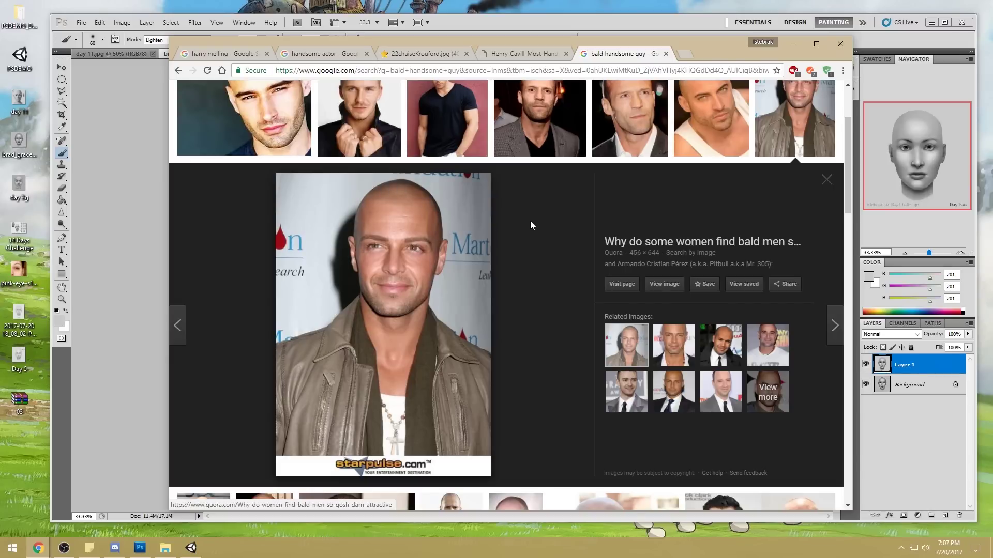
Step: Enlarge and compare several portraits from the first row of the "bald handsome guy" image results
scroll(529, 221, "up", 1)
left_click(453, 147)
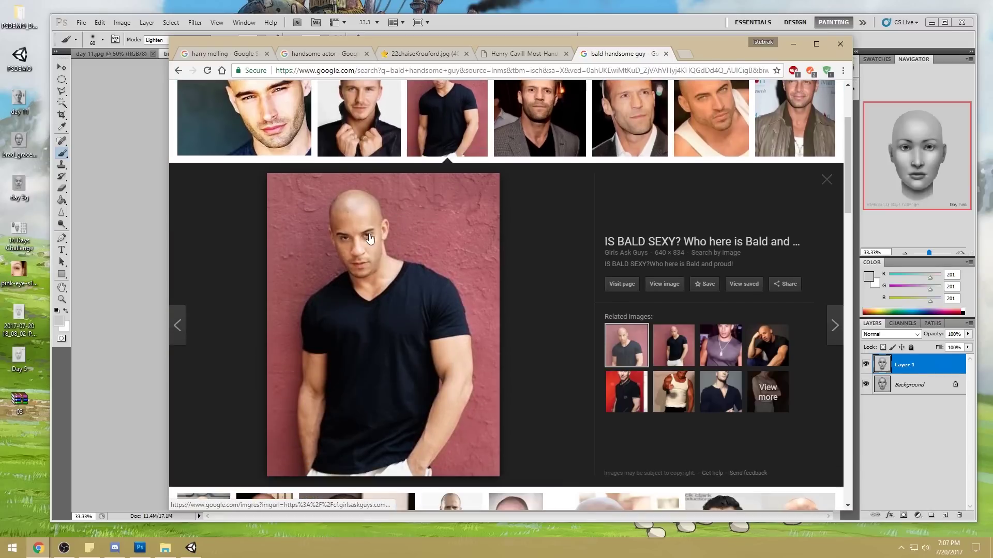
left_click(279, 130)
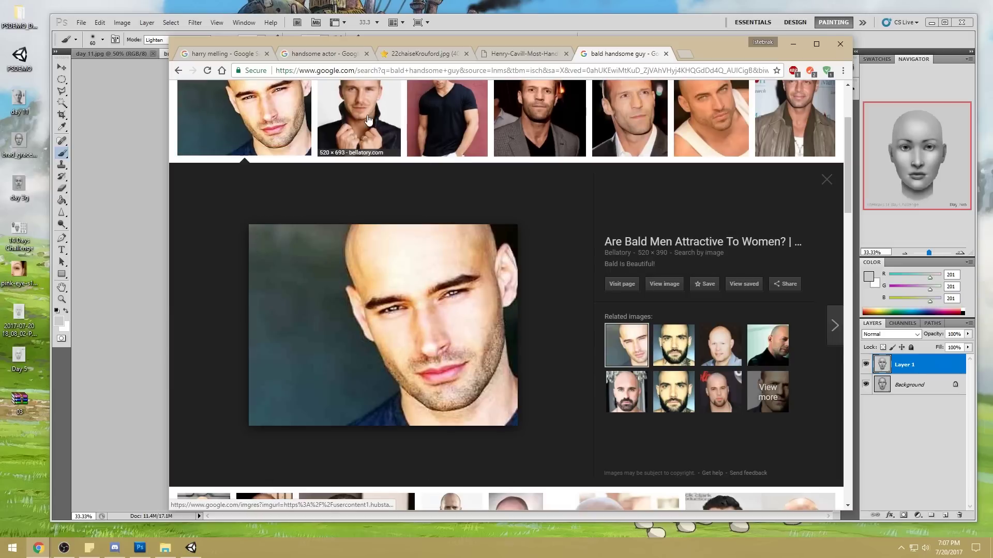
left_click(368, 120)
scroll(569, 267, "down", 2)
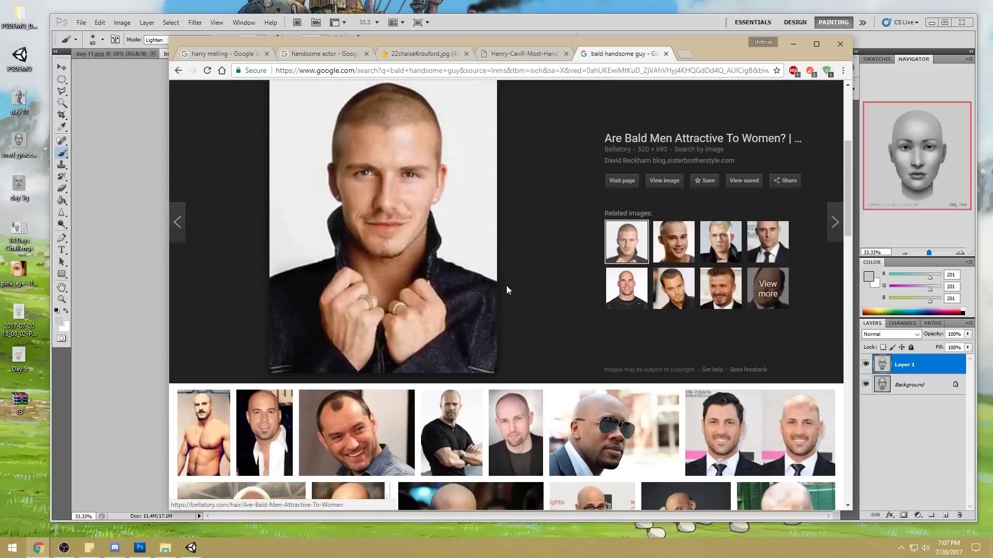
Step: Search Google Images for "bald woman"
scroll(579, 188, "up", 4)
left_click_drag(331, 101, 233, 105)
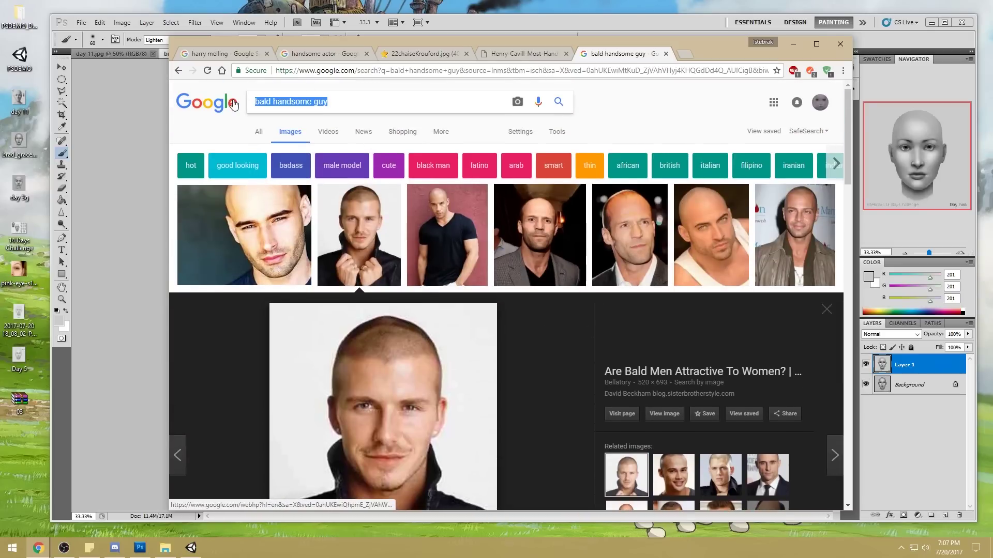
type("bald woman")
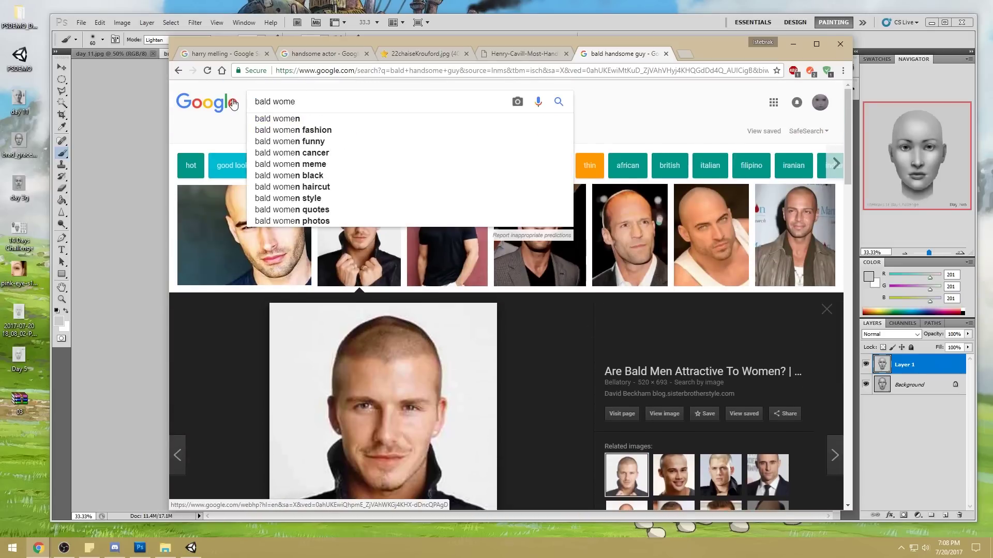
key("Return")
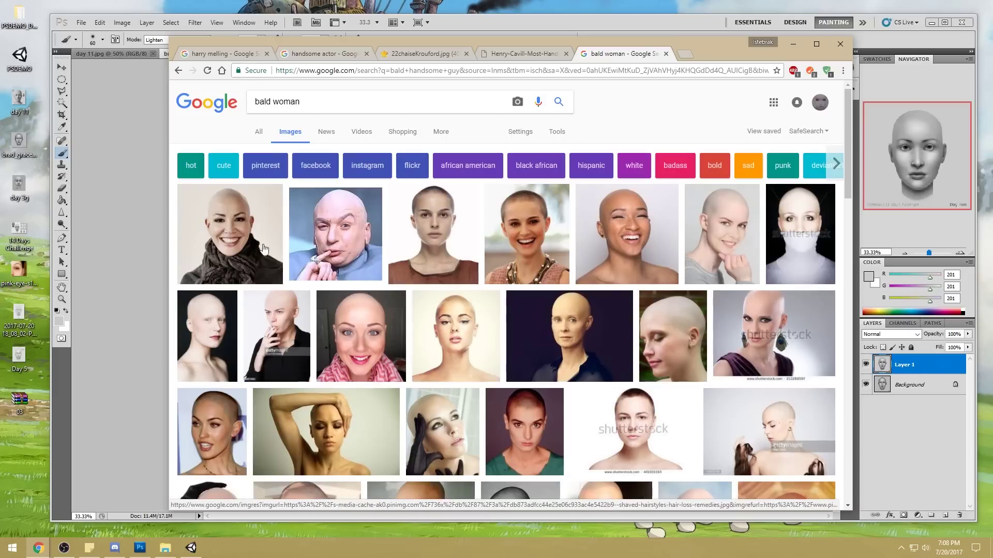
Step: Enlarge and compare the head shapes in the first row of the "bald woman" image results
left_click(333, 230)
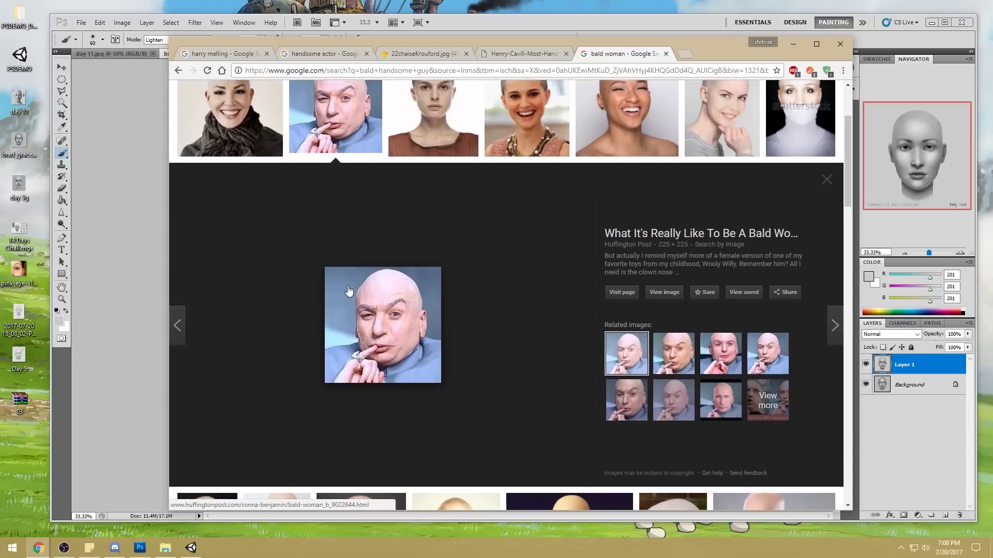
left_click(447, 126)
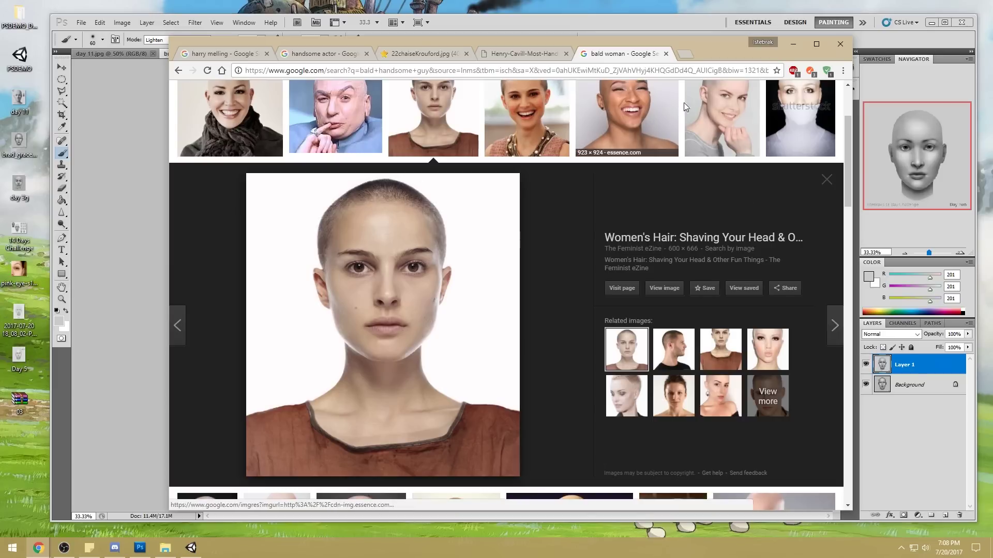
left_click(621, 117)
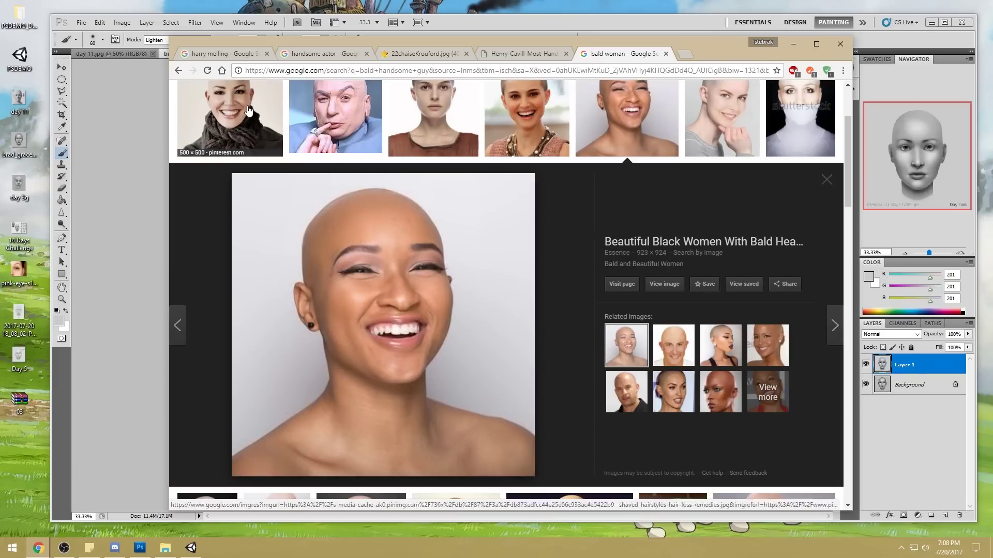
left_click(230, 124)
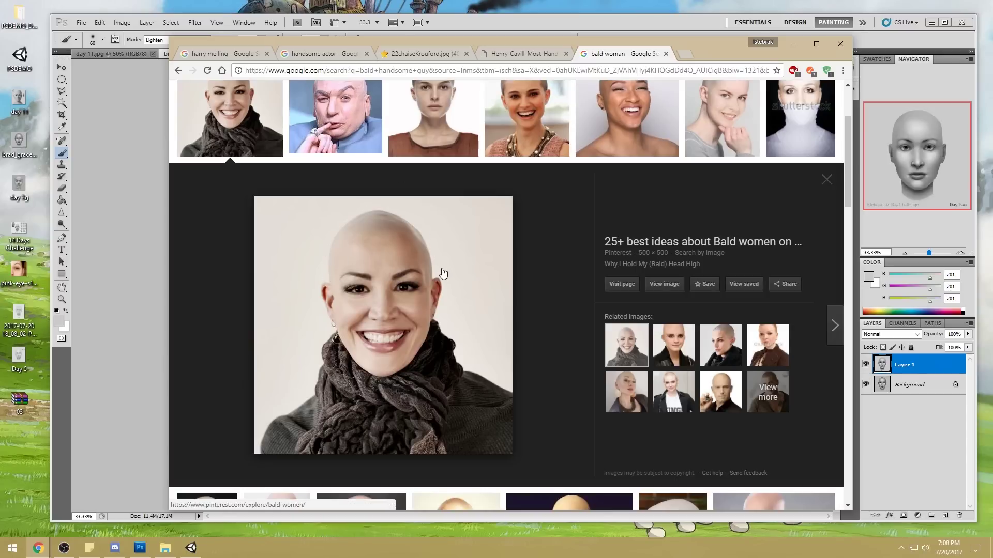
left_click(697, 143)
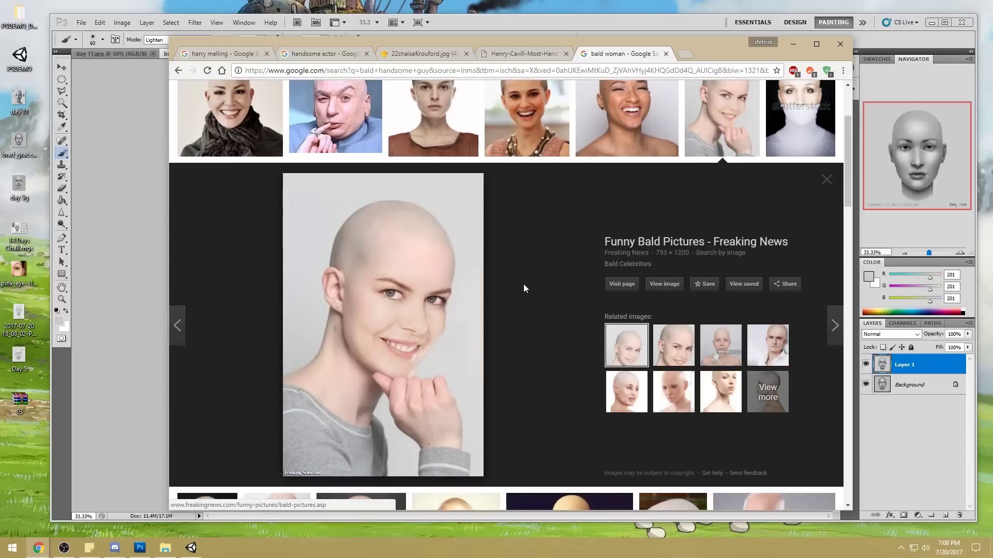
left_click(329, 116)
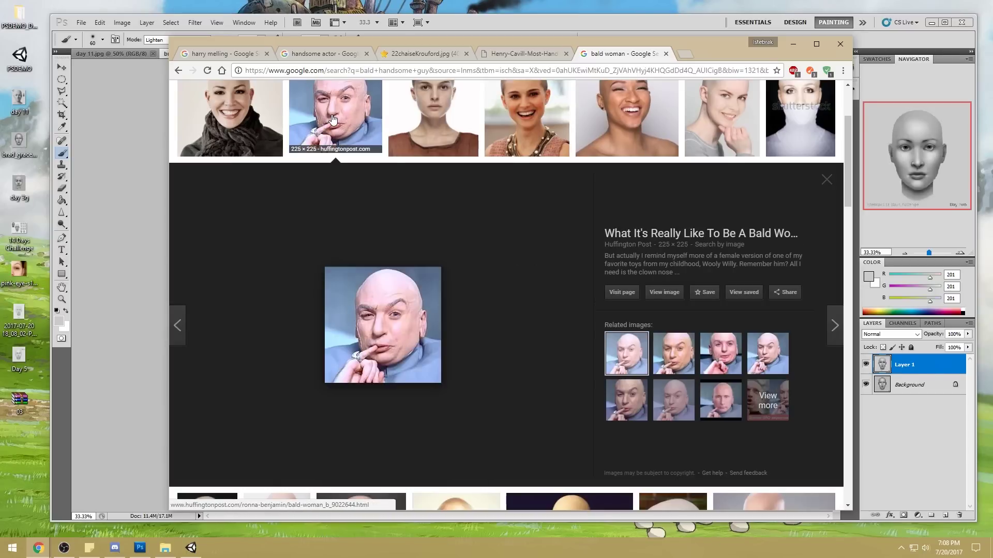
Step: Compare the enlarged selfie of the woman in the striped scarf with the enlarged first-row photo of the bald man
scroll(493, 229, "down", 3)
scroll(492, 232, "down", 1)
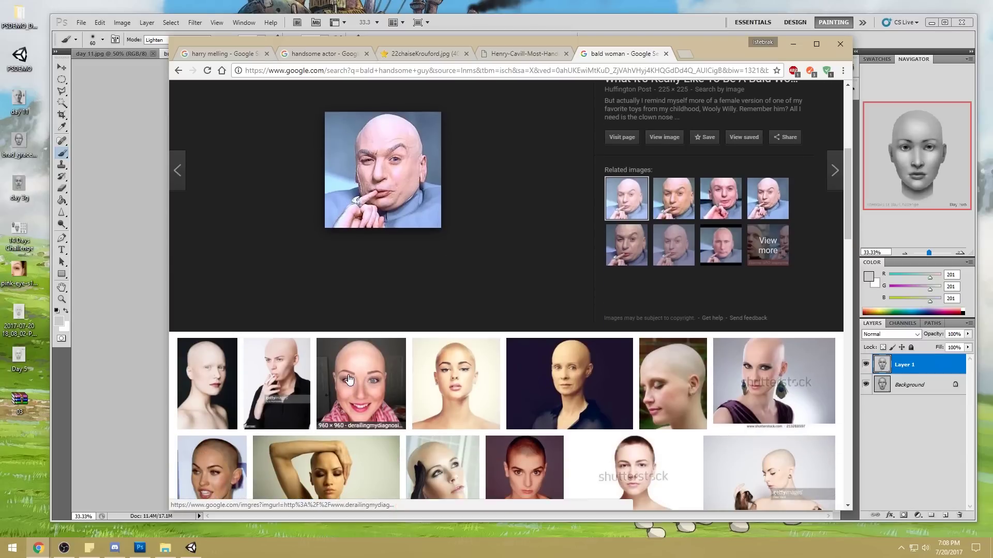
left_click(364, 384)
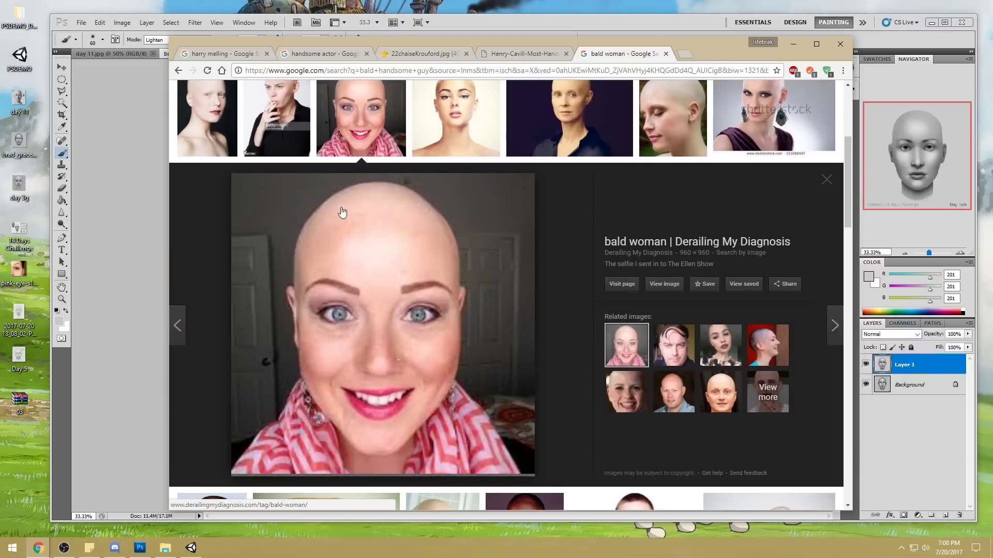
scroll(336, 214, "up", 4)
left_click(333, 216)
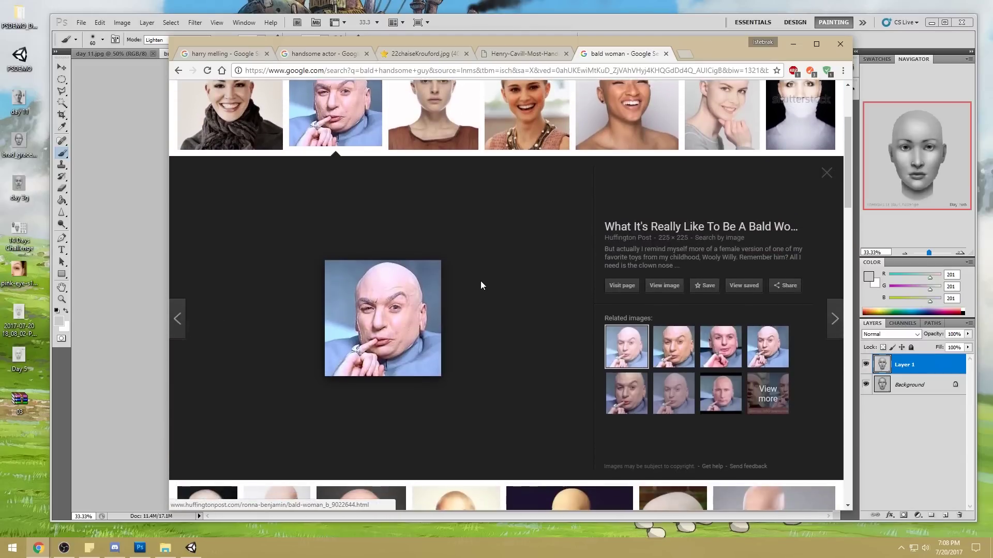
Step: Examine the enlarged second-row "bald woman" portraits, from the pale woman on black to the one wearing feather earrings
scroll(479, 281, "down", 3)
left_click(195, 308)
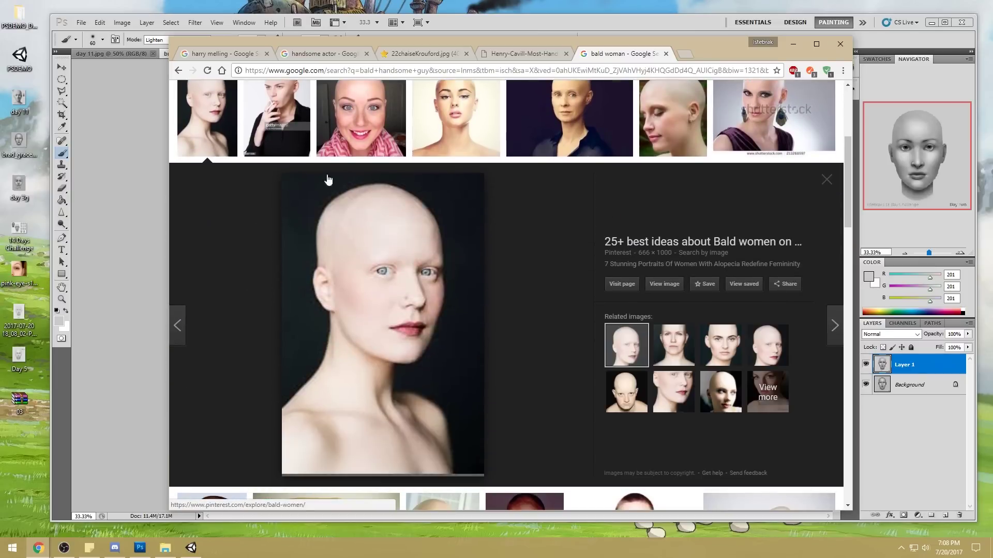
key("Right")
left_click(465, 107)
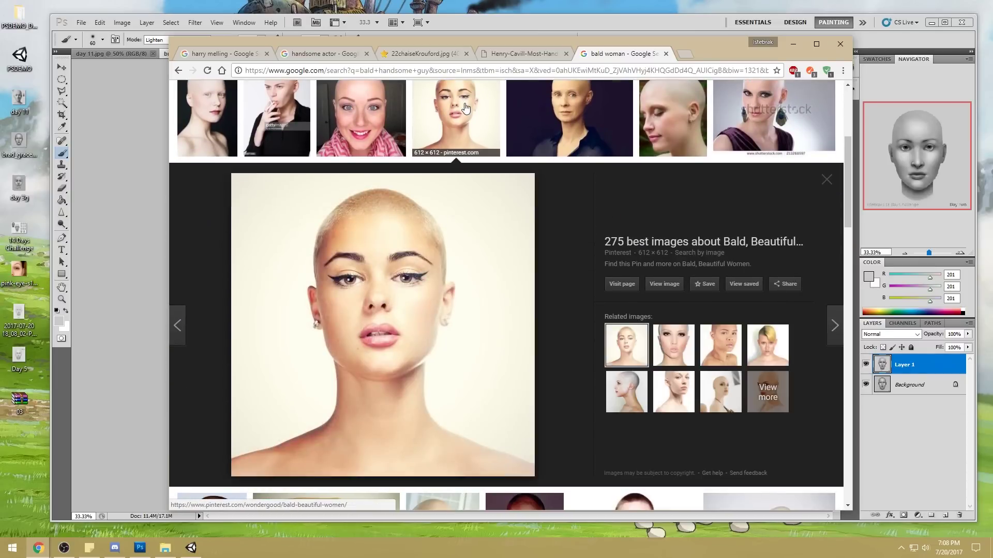
key("Right")
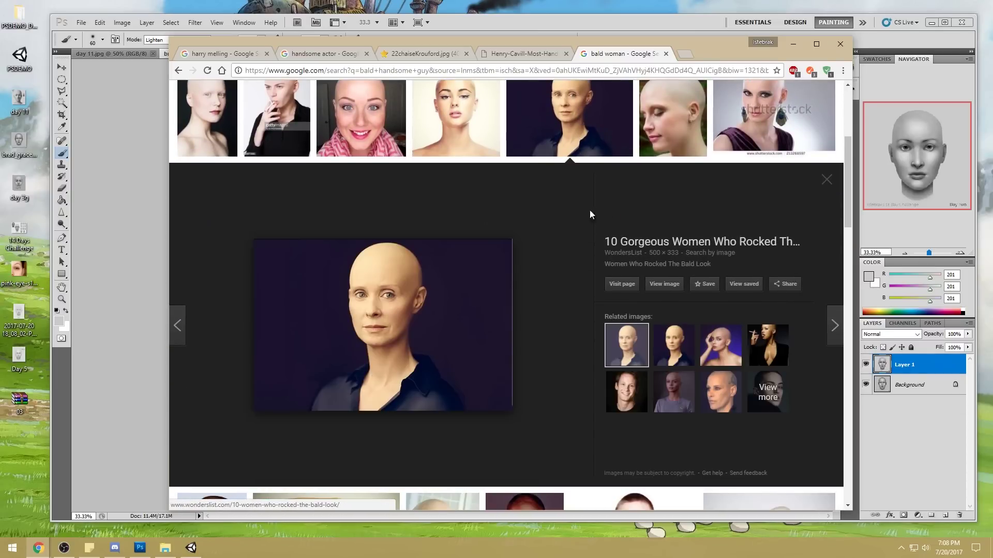
left_click(668, 123)
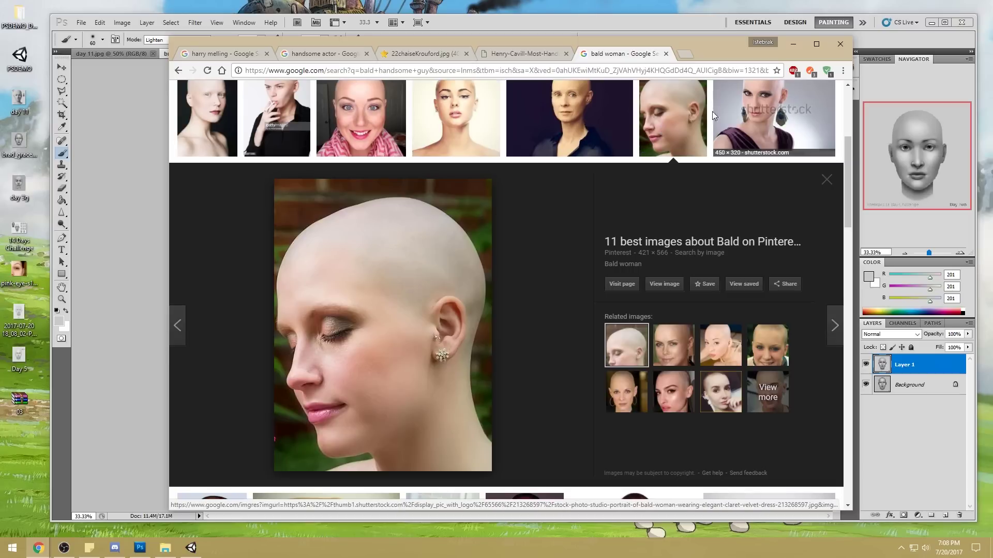
left_click(462, 101)
key("Right")
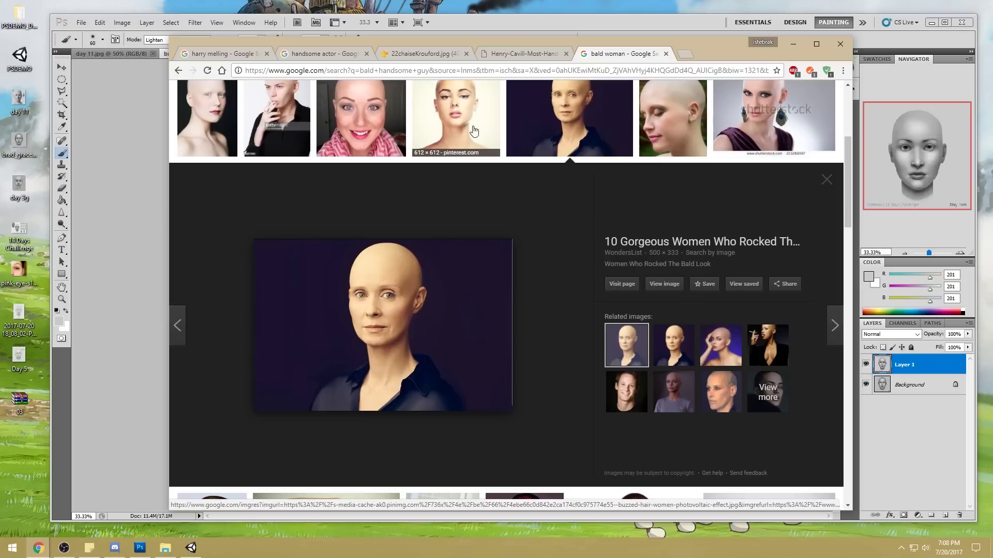
left_click(749, 116)
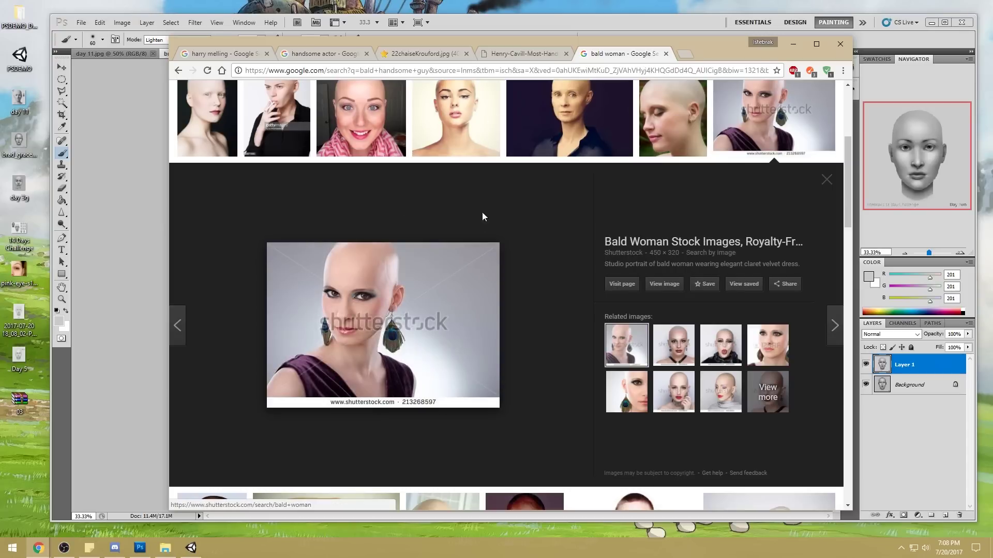
Step: Skim the remaining "bald woman" results, then close their tab and the whole browser window
scroll(554, 248, "down", 1)
scroll(554, 249, "down", 4)
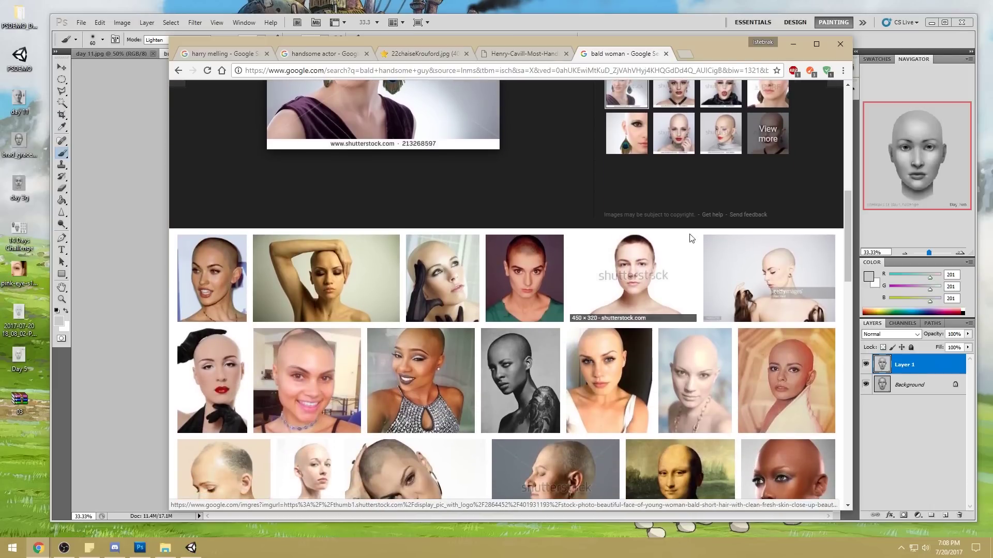
left_click(666, 54)
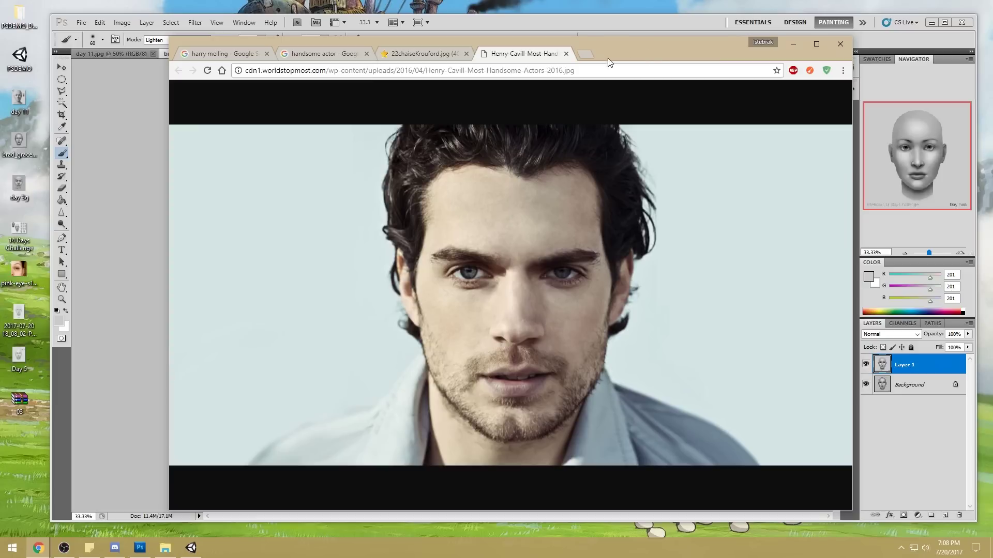
left_click(840, 45)
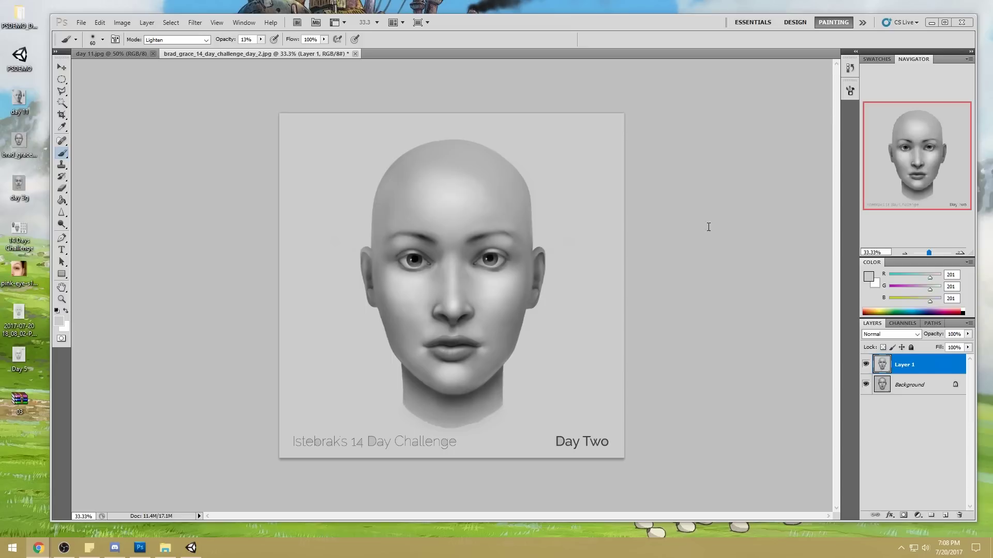
Step: Open the Istebrak's Art Class and Critique Community page on Google+ in a new Chrome window and maximize it
right_click(38, 550)
left_click(47, 454)
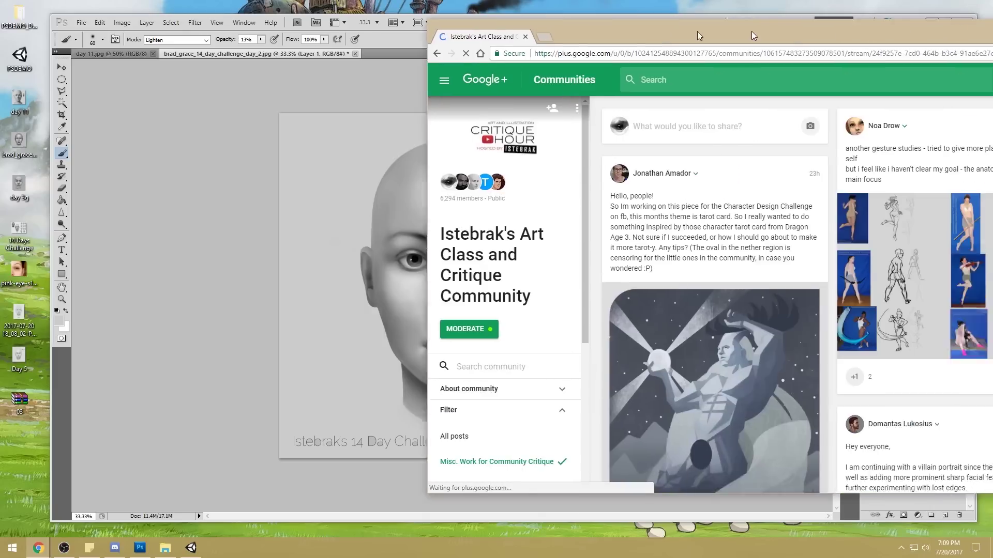
left_click_drag(804, 68, 411, 26)
double_click(435, 31)
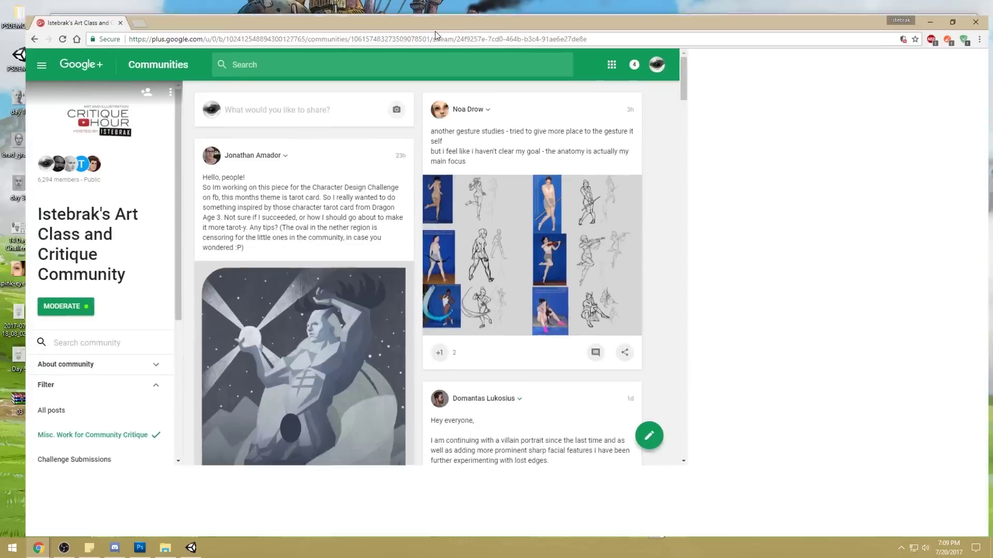
Step: Show all community posts and expand the pinned announcement of this month's landscape design challenge to read it in full
left_click(37, 402)
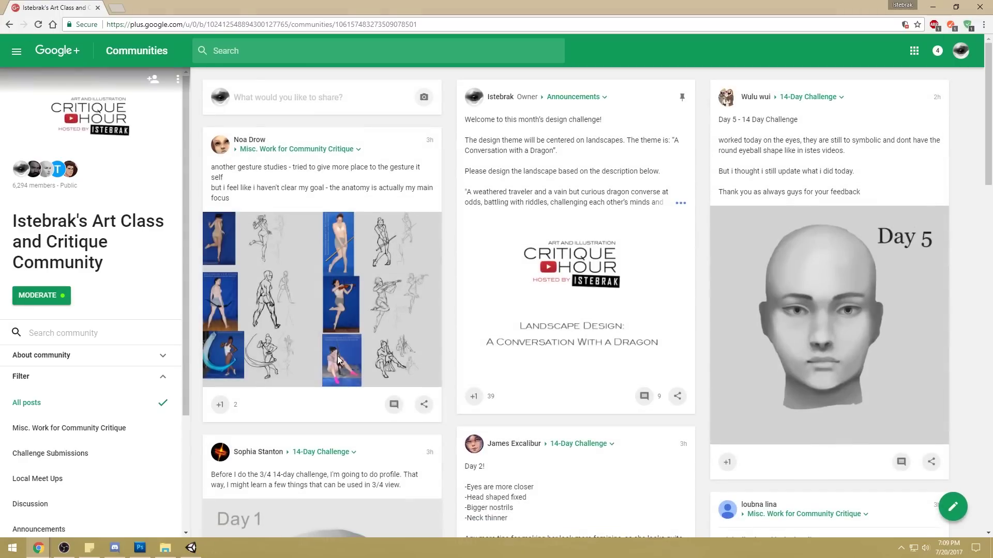
left_click(680, 204)
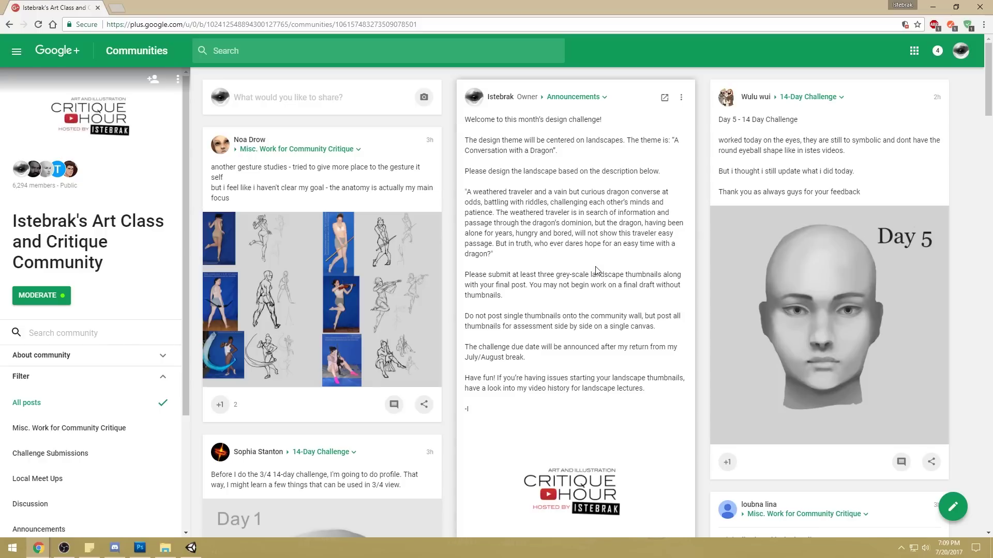
scroll(88, 434, "down", 1)
Step: Filter the community to Challenge Submissions and look through the posted dragon designs and landscape thumbnails
left_click(78, 410)
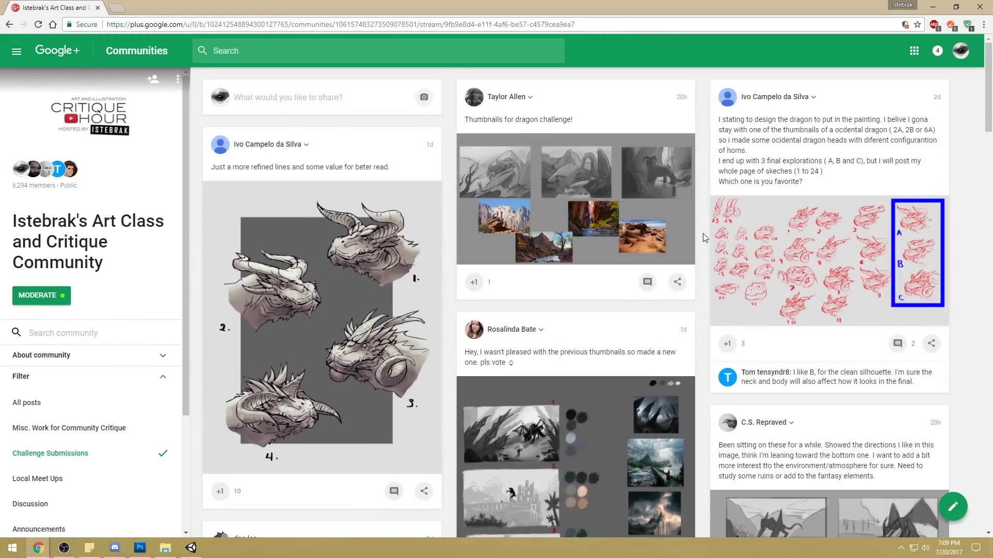
scroll(699, 231, "down", 3)
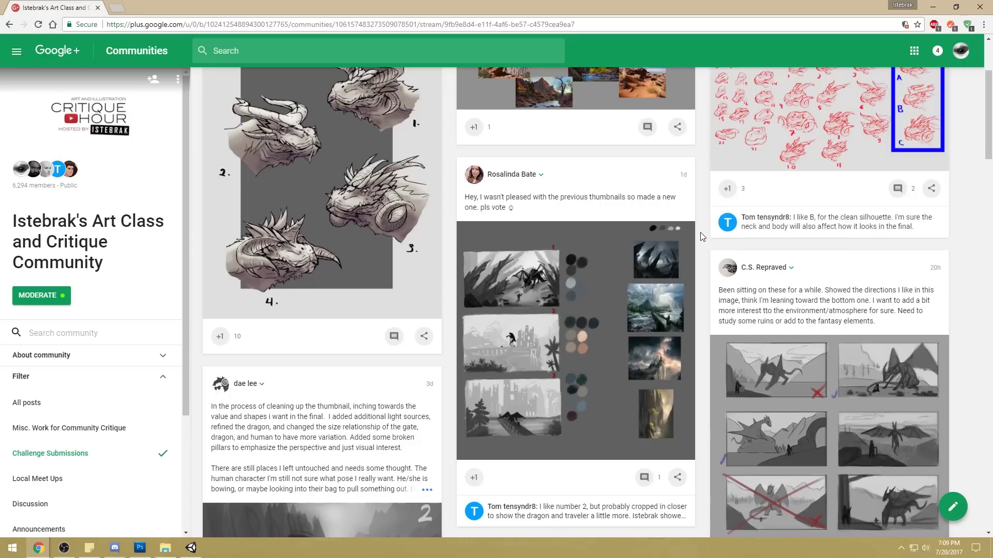
scroll(701, 232, "up", 2)
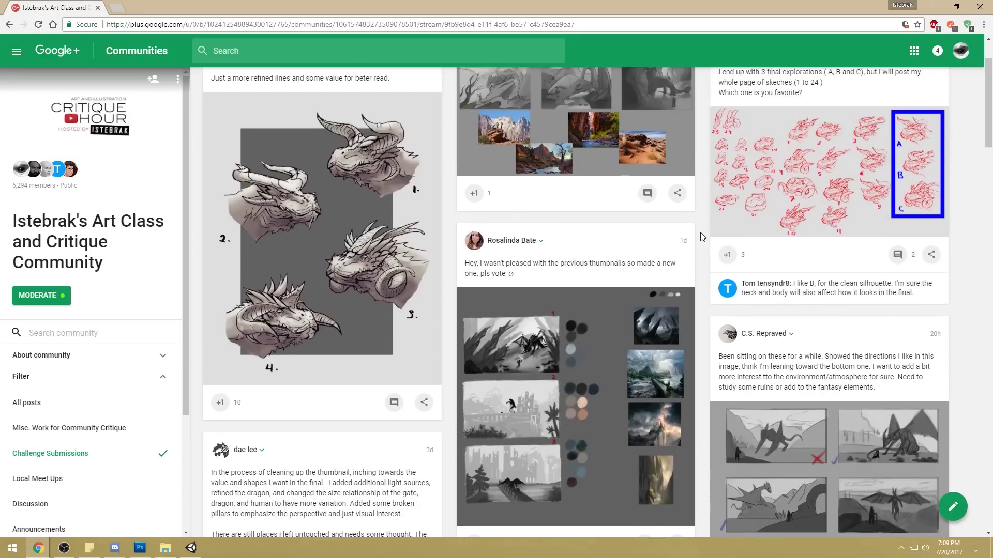
scroll(700, 237, "down", 7)
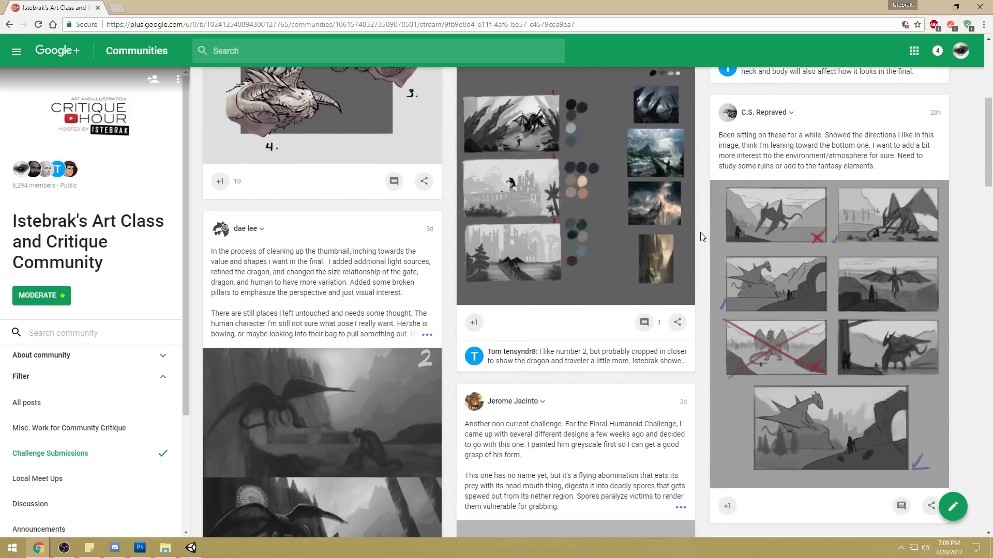
scroll(700, 236, "down", 7)
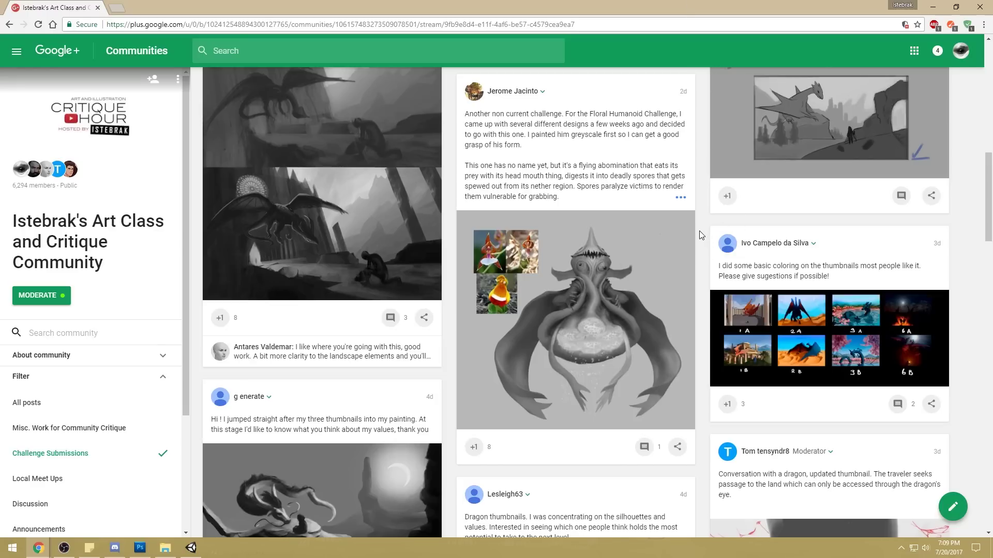
scroll(699, 231, "up", 1)
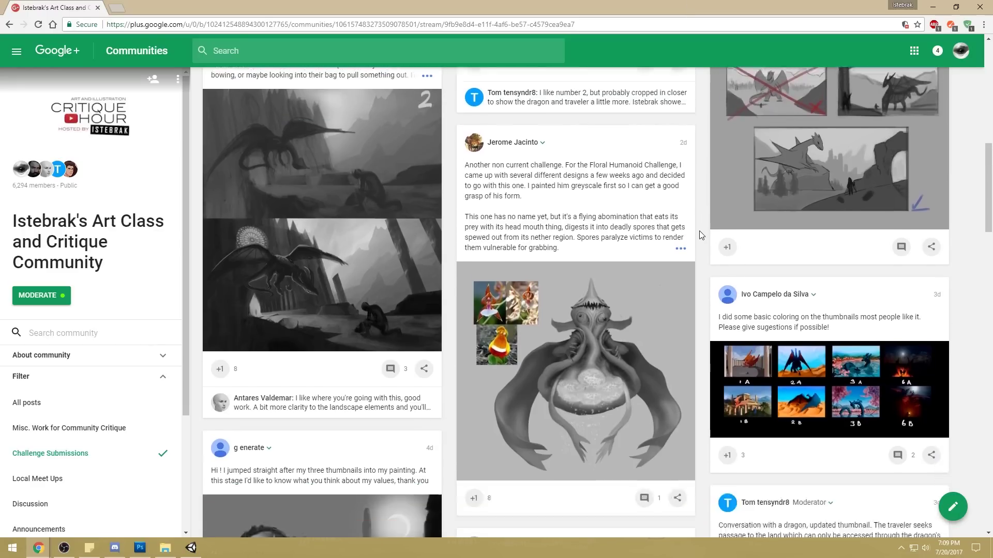
scroll(700, 231, "down", 10)
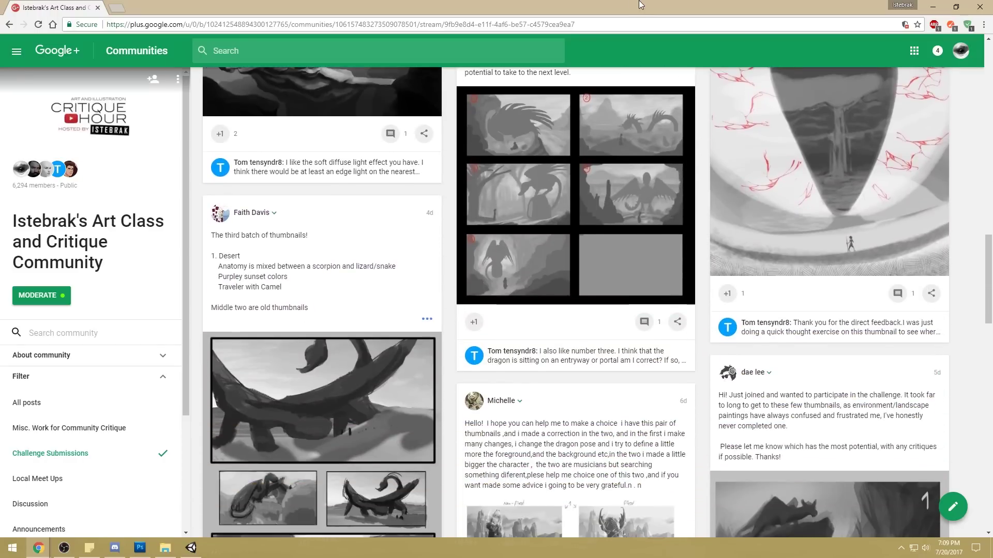
Step: Restore the community browser window to a smaller size and close it, then check the time and date in the system calendar
left_click_drag(640, 5, 557, 12)
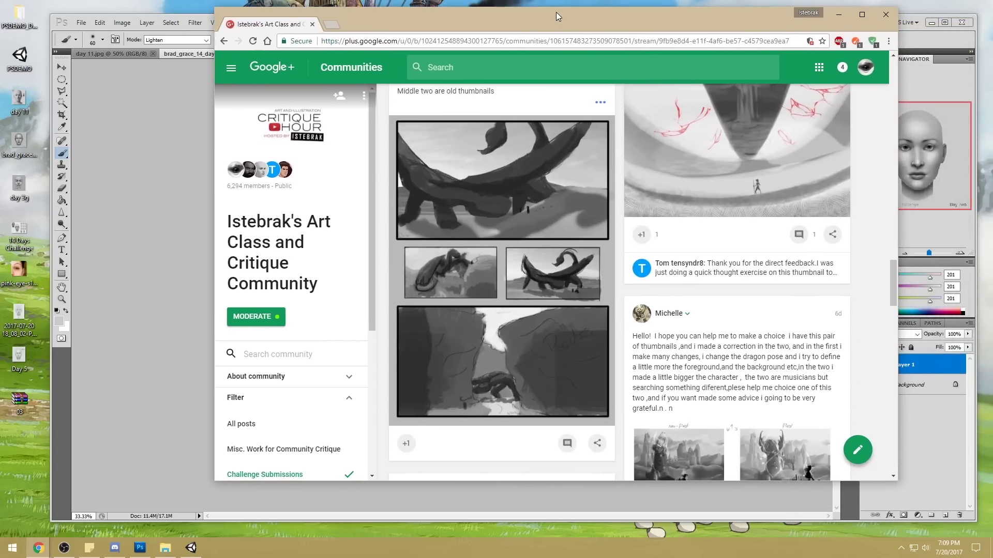
left_click(538, 4)
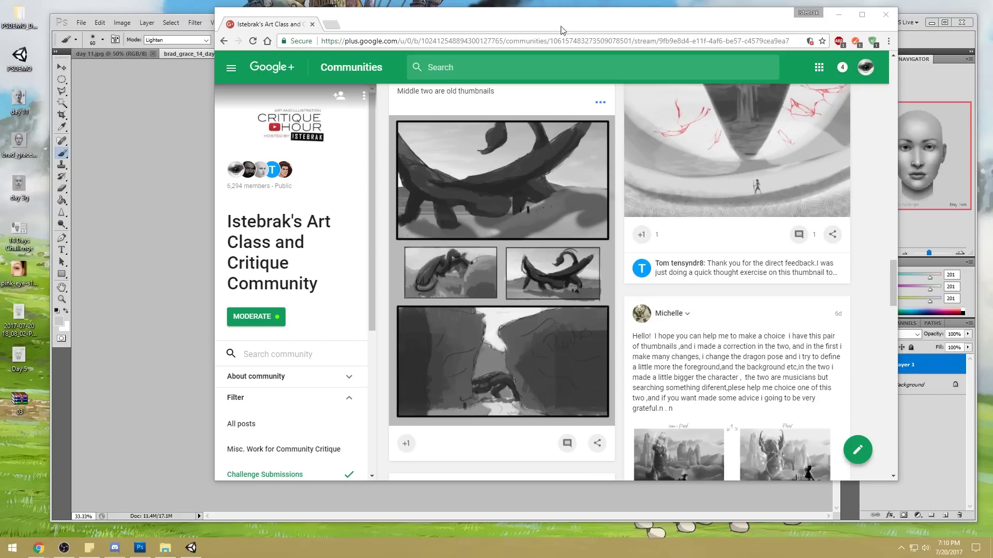
left_click(618, 110)
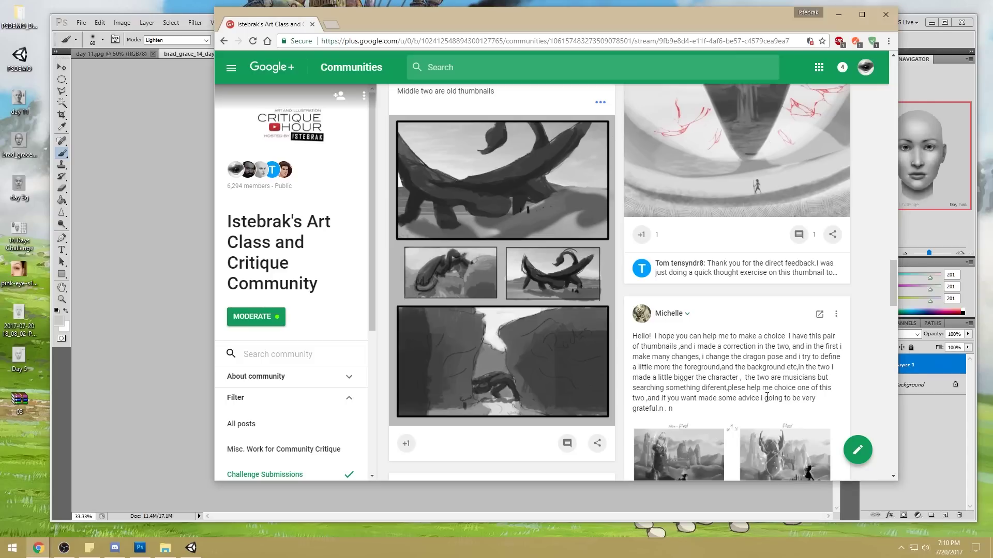
left_click(312, 24)
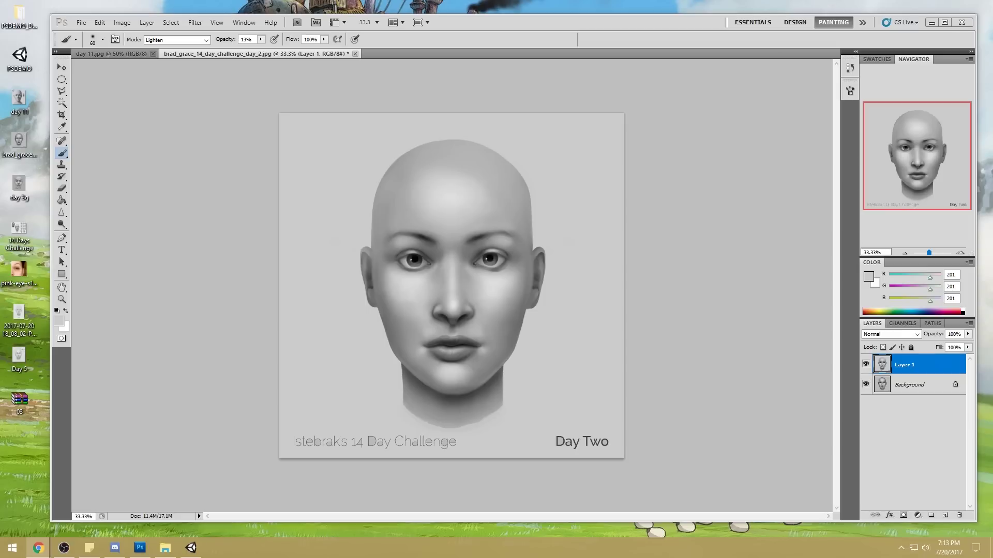
left_click(949, 548)
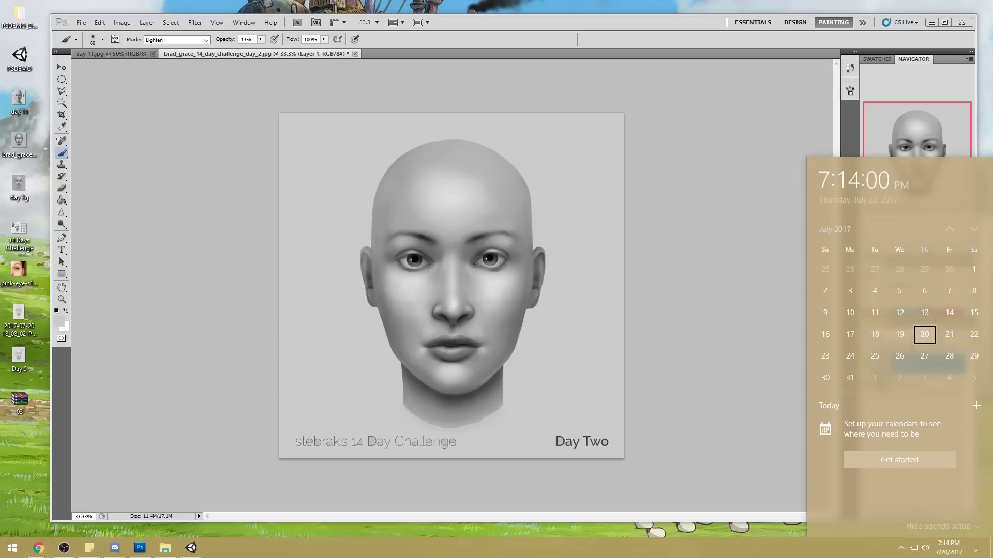
key("Escape")
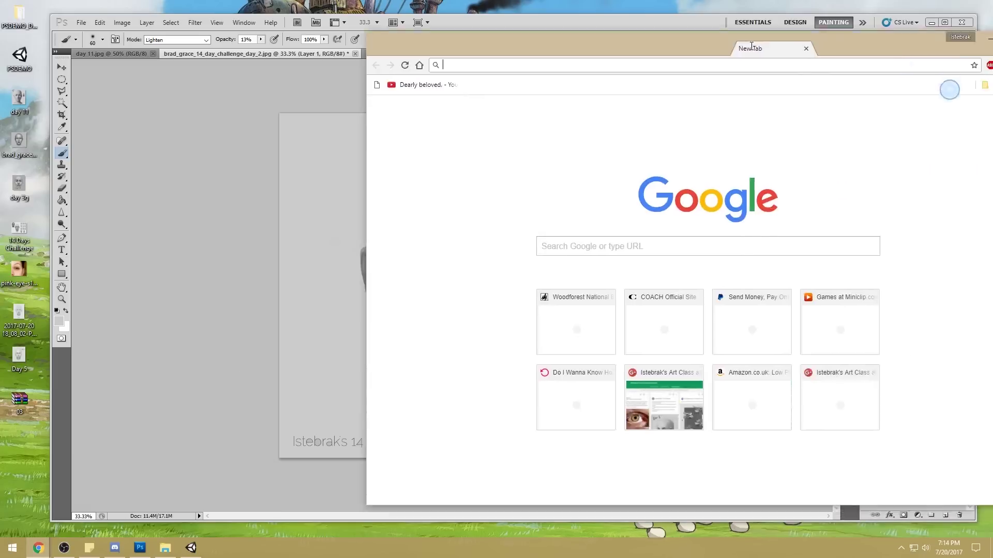
Step: Open istebrak.com in a new browser window and open its linked Google+ community page in a separate tab
left_click_drag(756, 44, 550, 32)
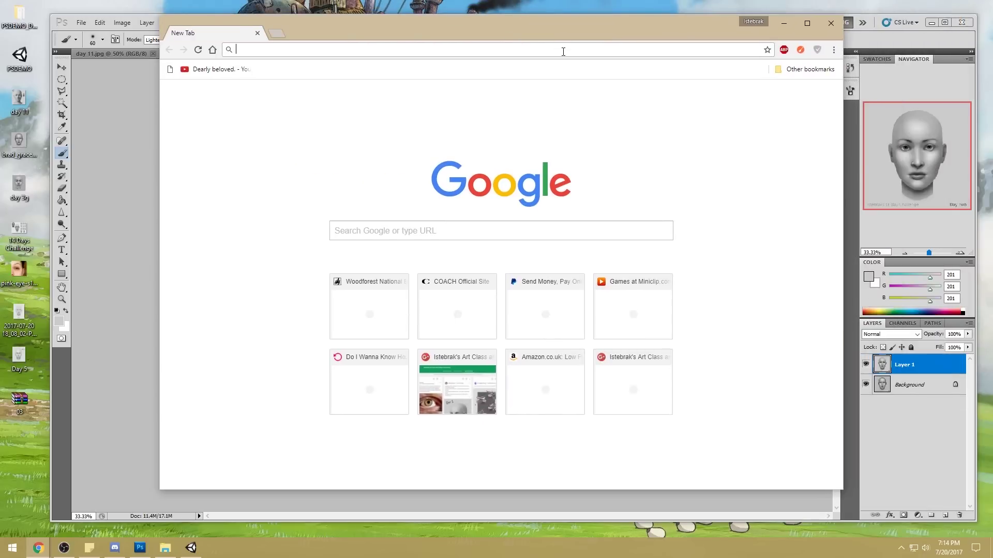
type("www.is")
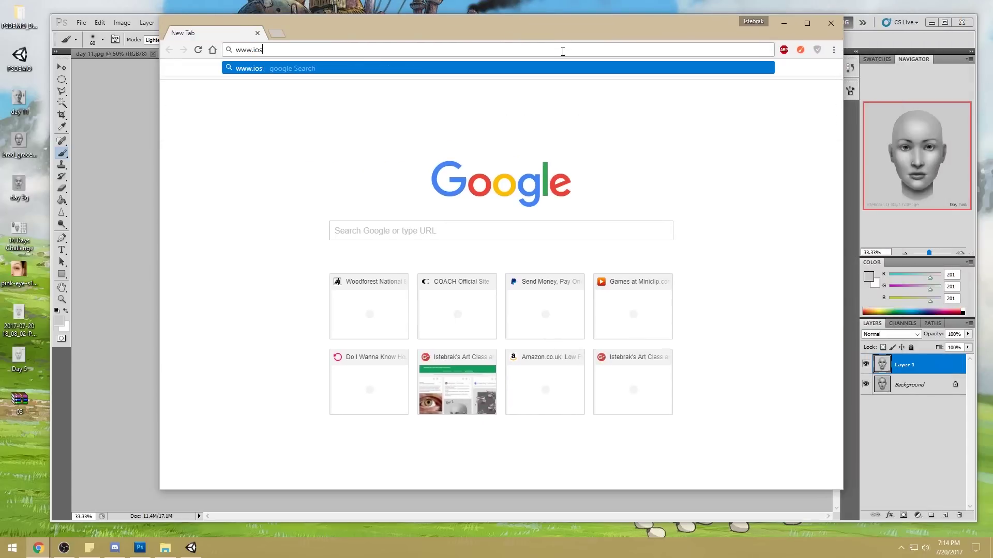
key("BackSpace")
type("te")
key("Return")
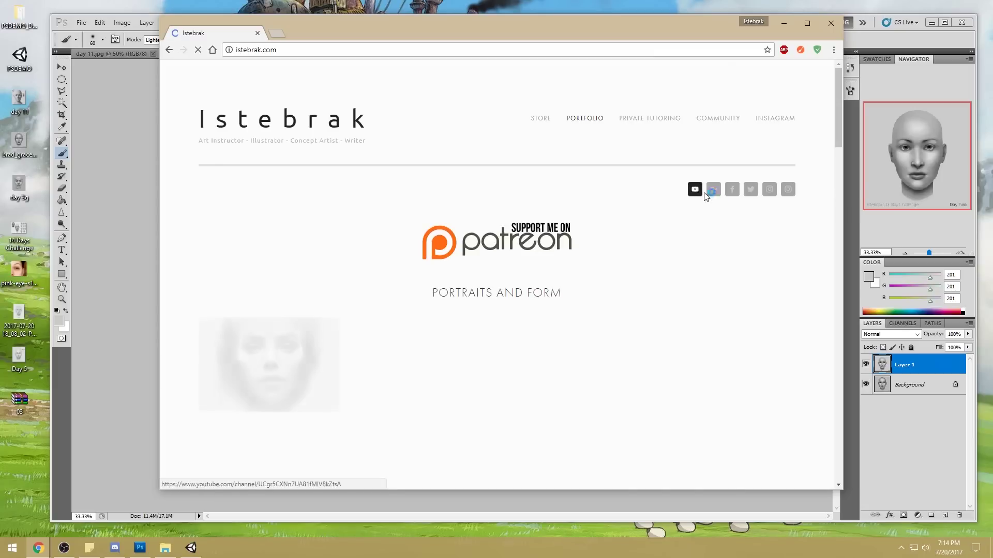
right_click(713, 190)
left_click(737, 204)
left_click(311, 33)
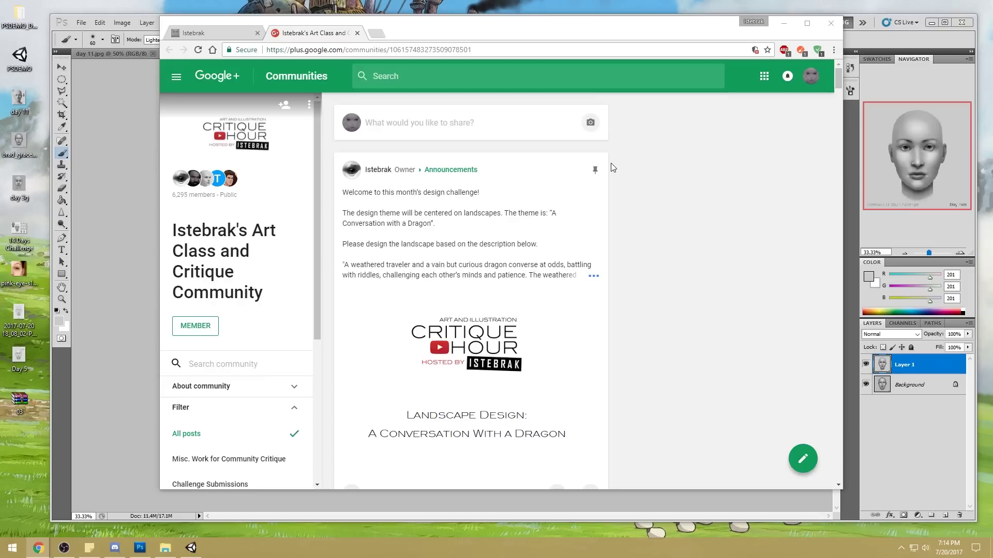
Step: Look through the community's recent posts below the pinned announcement, including the gesture studies and 14-Day Challenge work
left_click(613, 167)
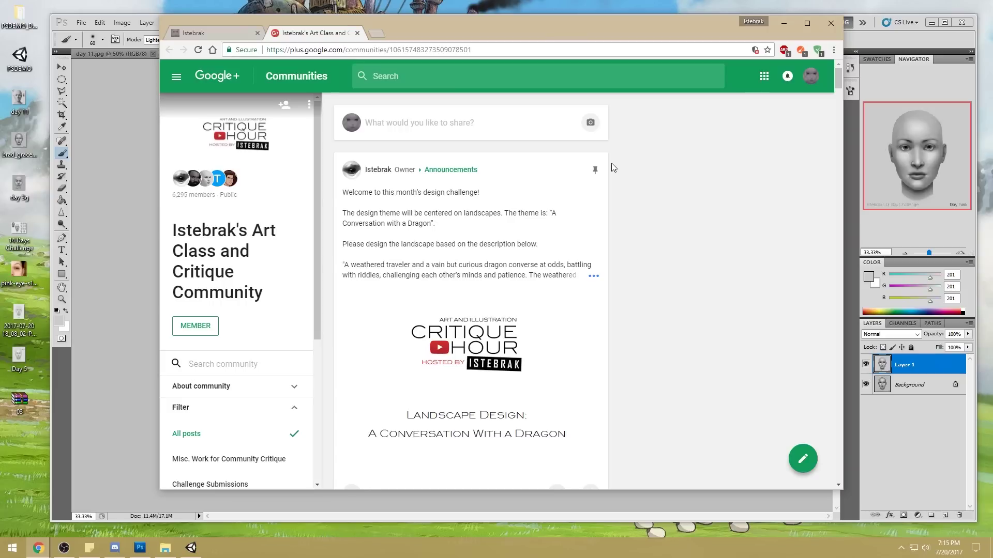
scroll(613, 167, "down", 9)
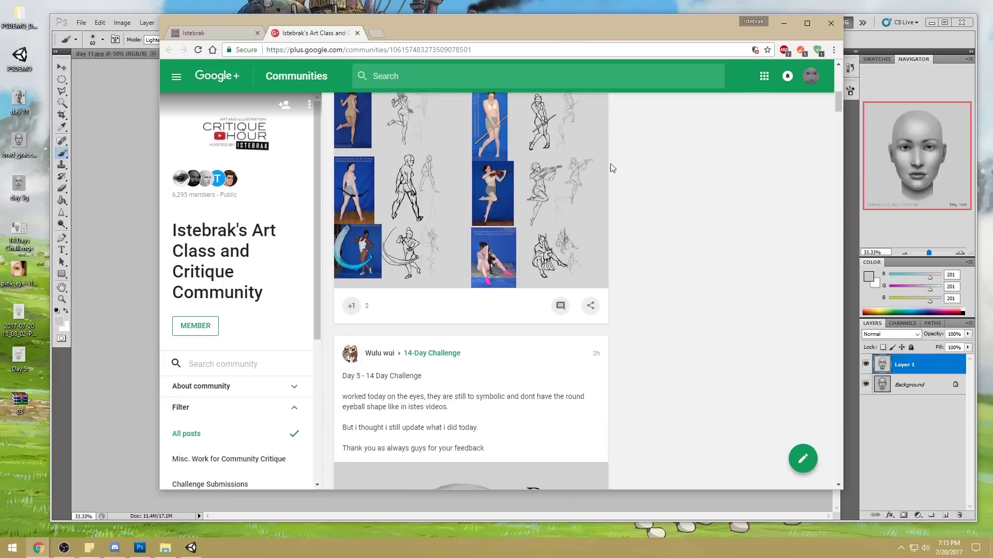
scroll(662, 235, "up", 2)
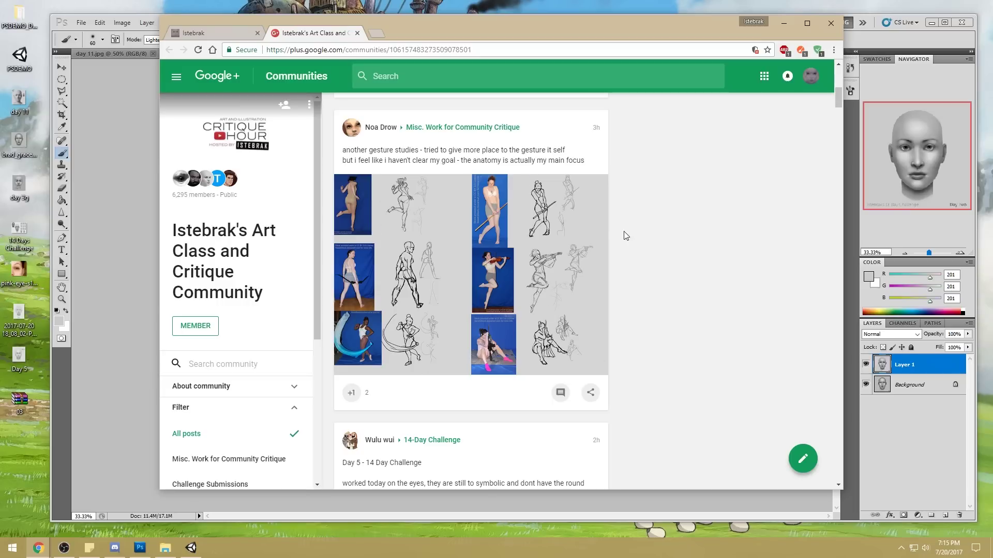
Step: Close the Google+ community and istebrak.com tabs, then bring up the system calendar to check the date
left_click(358, 33)
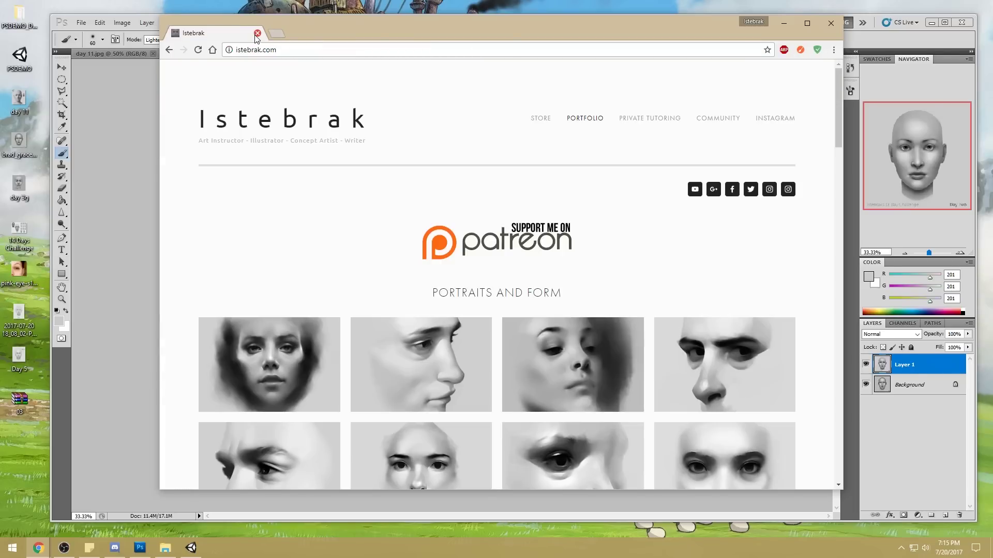
left_click(257, 34)
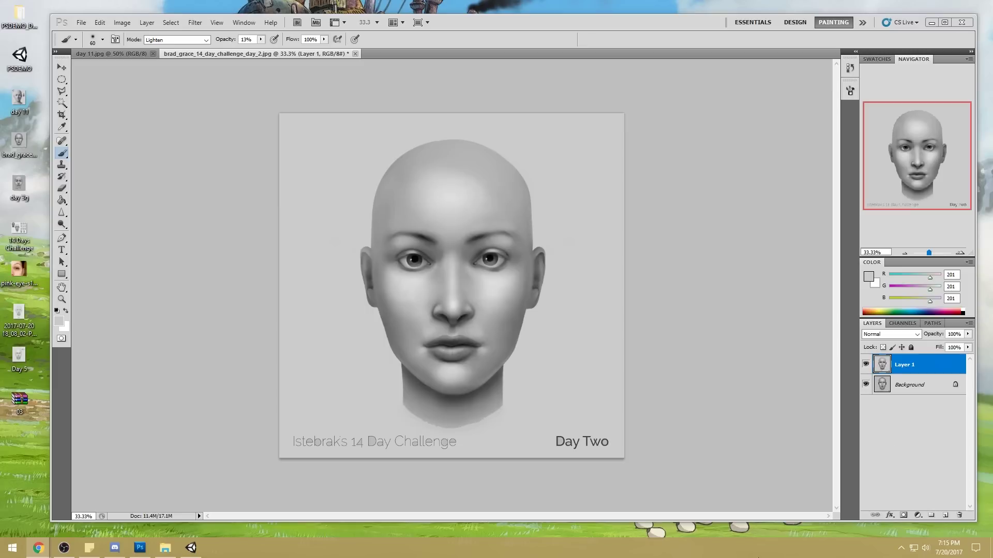
left_click(949, 548)
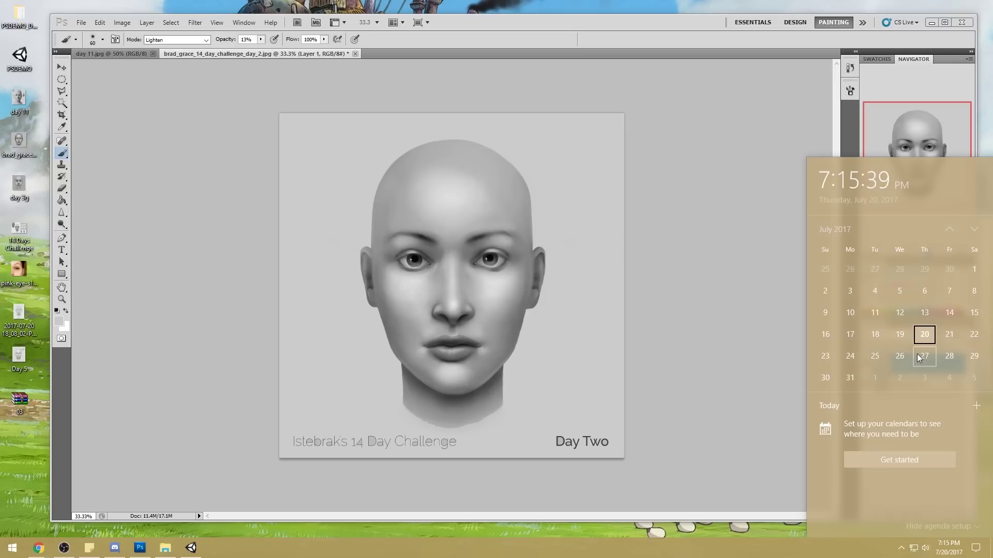
Step: View the community-made art memes critiques.jpg, MEME01.png and the "your art sucks" image one after another in the browser
left_click(734, 4)
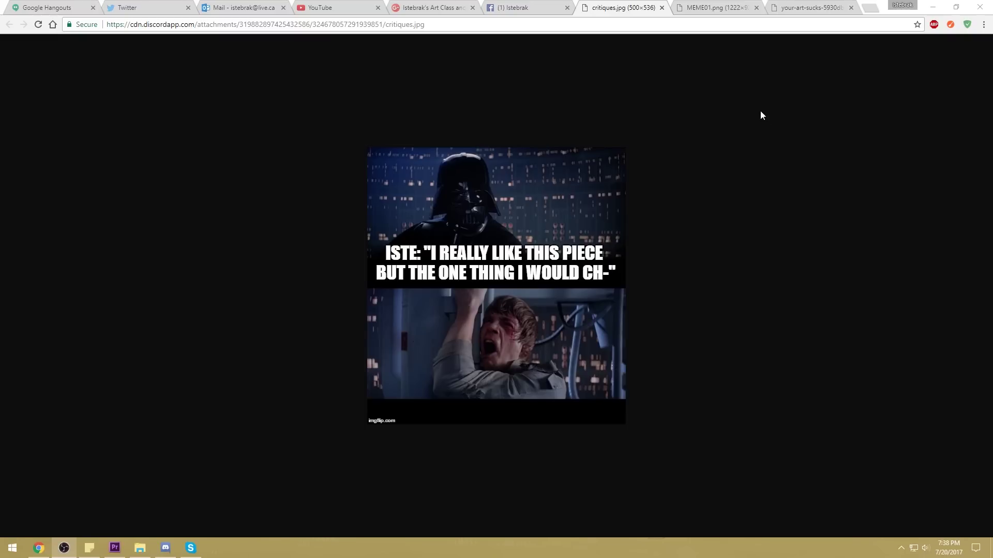
left_click(725, 6)
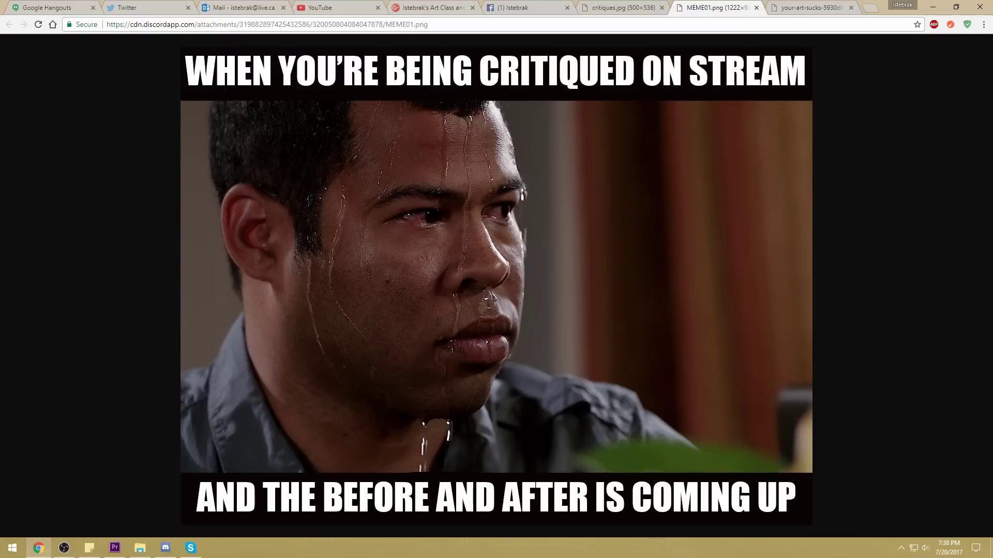
left_click(789, 4)
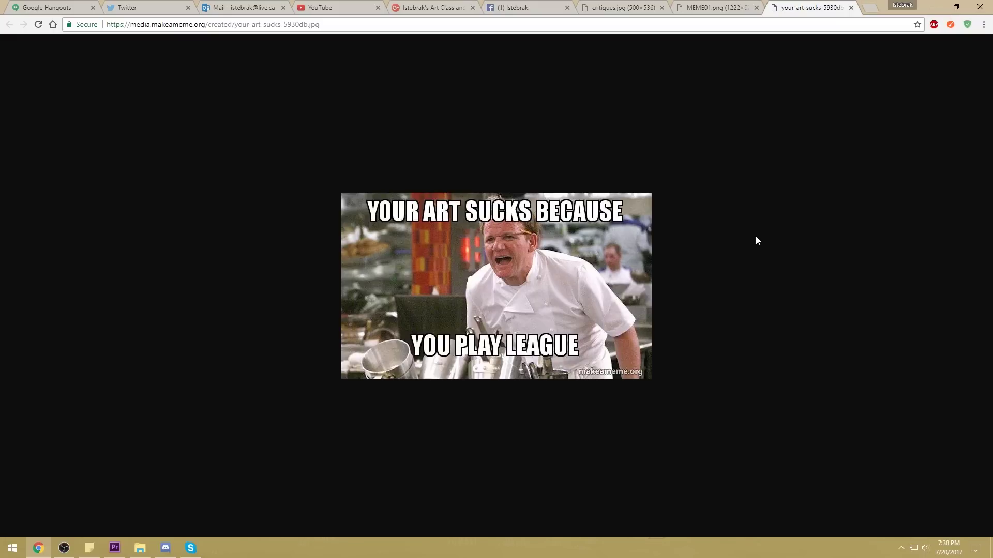
Step: View the Kermit memes 1qswu3.png and 1qswwf.png, then show the "Bob and Steve" meme full screen
key("alt+Tab")
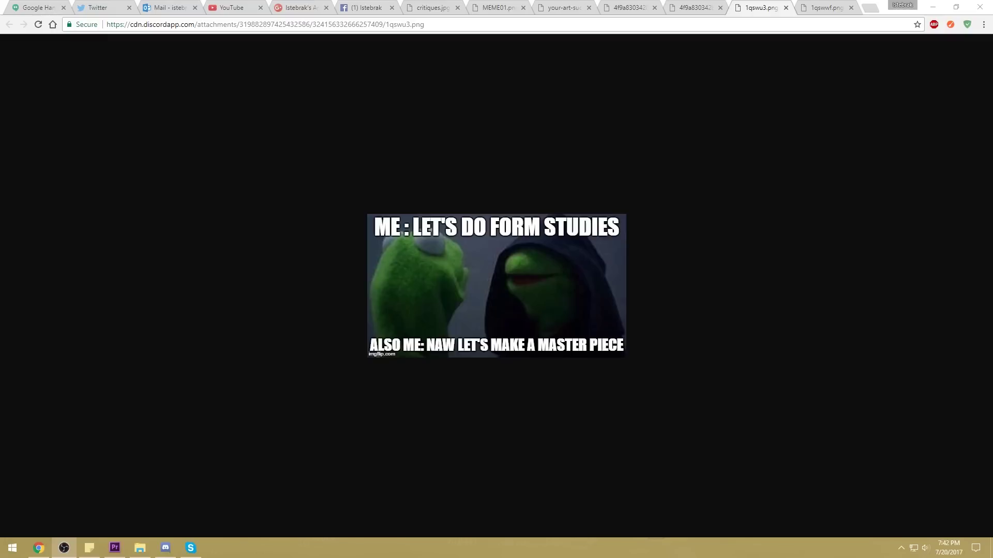
left_click(816, 4)
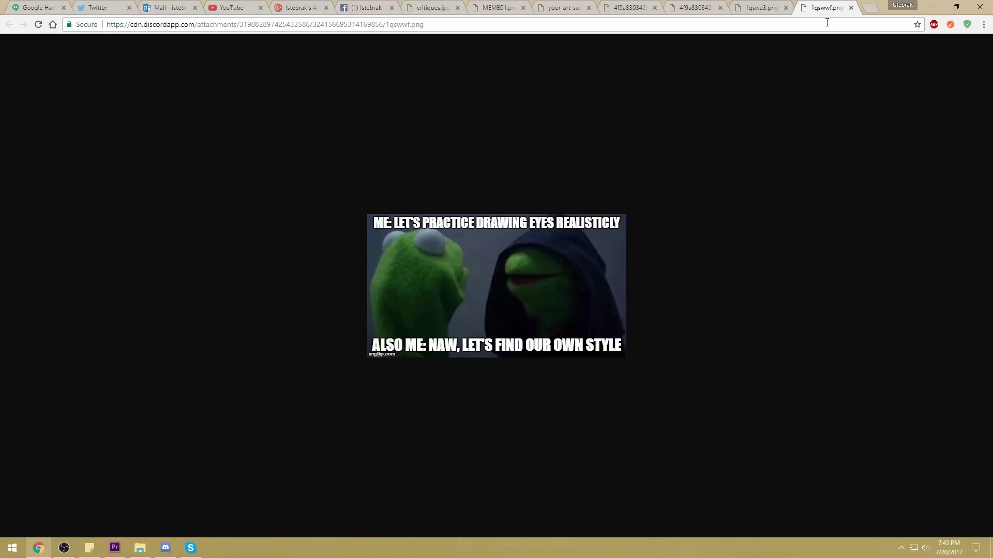
key("ctrl+w")
key("F11")
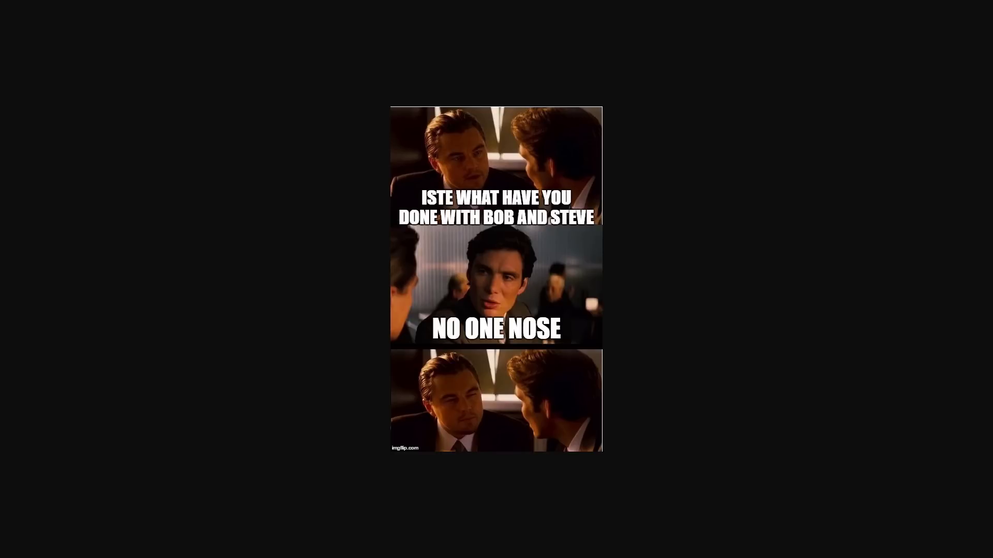
key("Right")
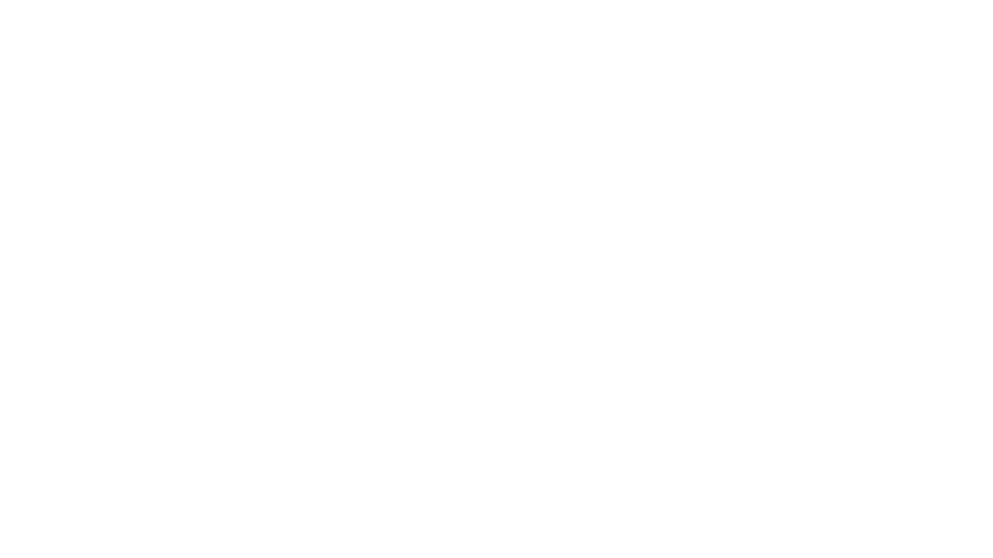